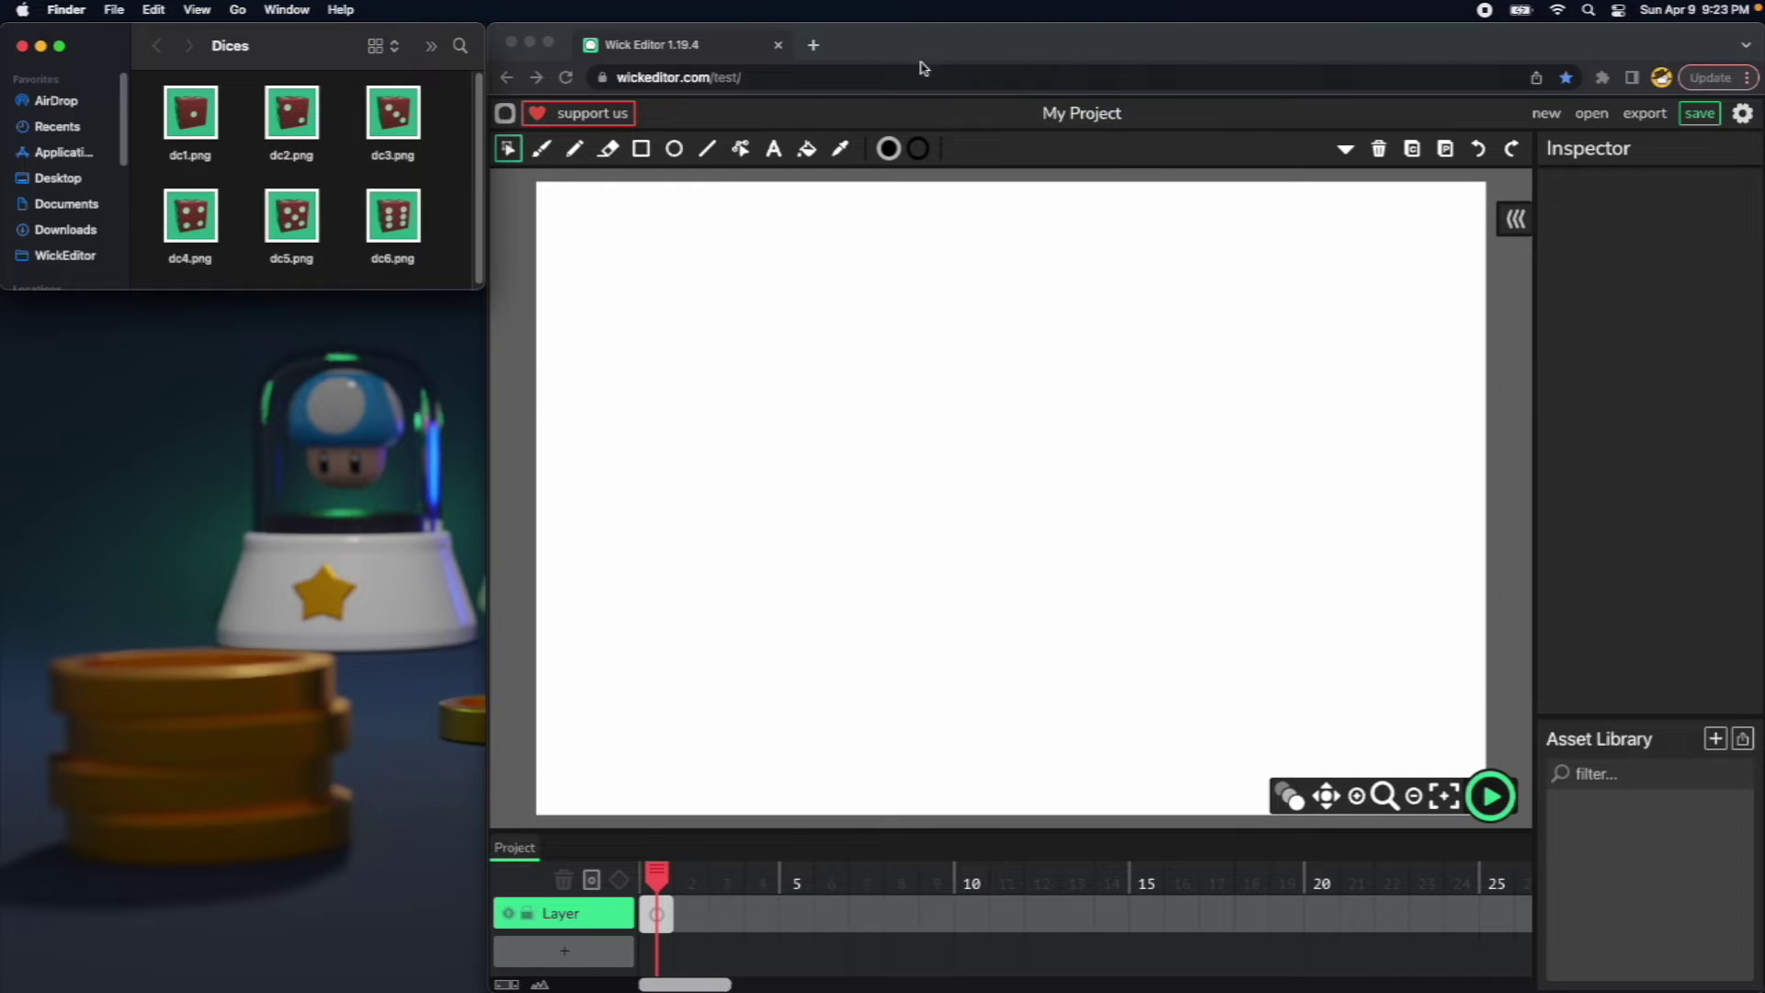
Import dc1.png–dc6.png into the asset library and delete the die dropped on the stage.
{"action": "left_click_drag", "start_coordinate": [445, 242], "coordinate": [846, 415]}
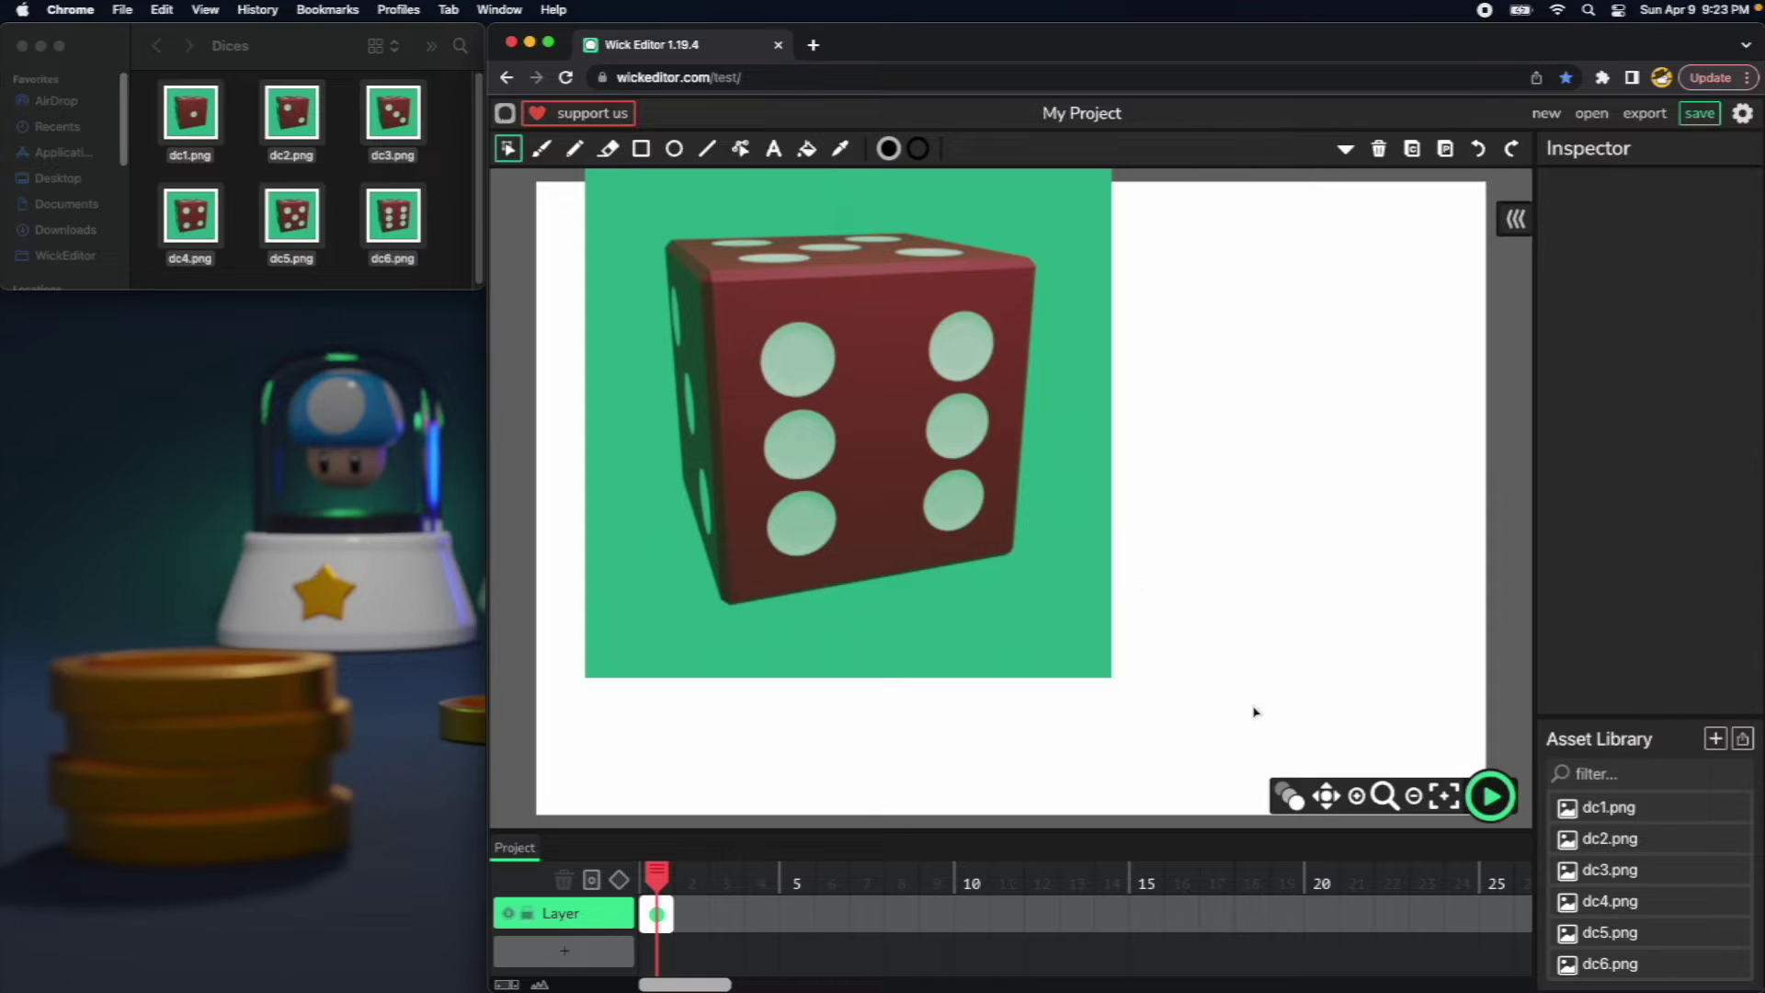
{"action": "left_click_drag", "start_coordinate": [1254, 710], "coordinate": [549, 236]}
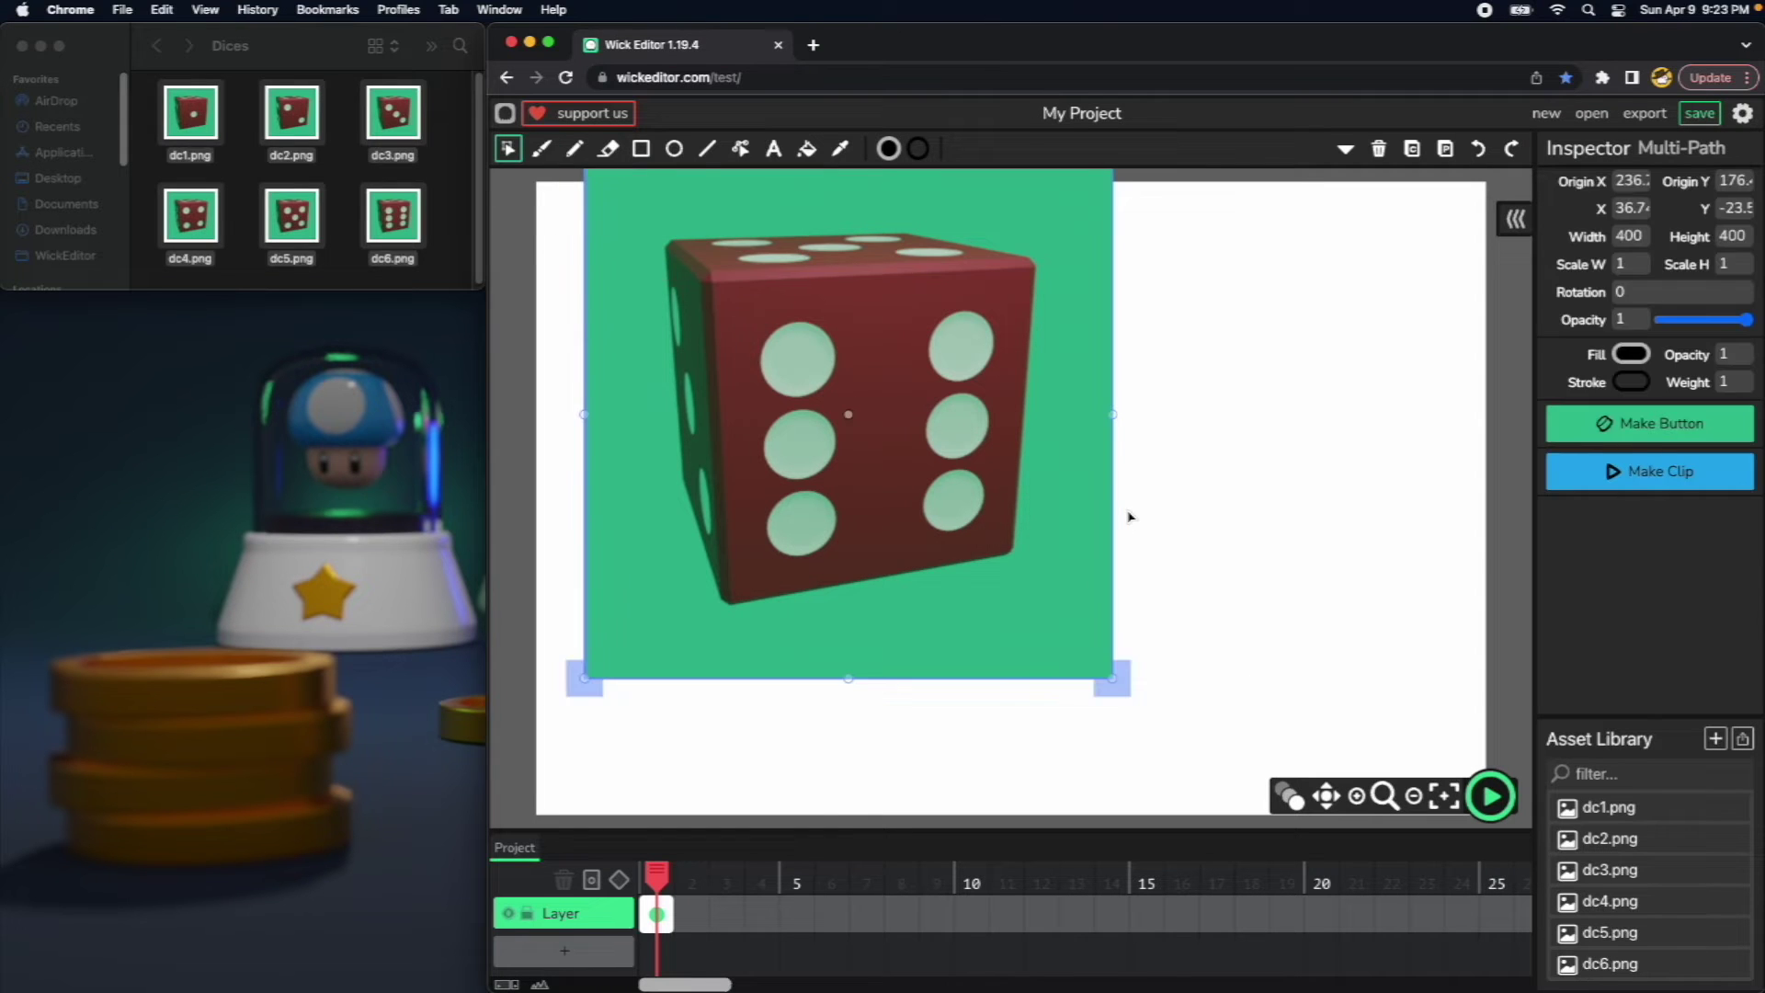
{"action": "key", "text": "Delete"}
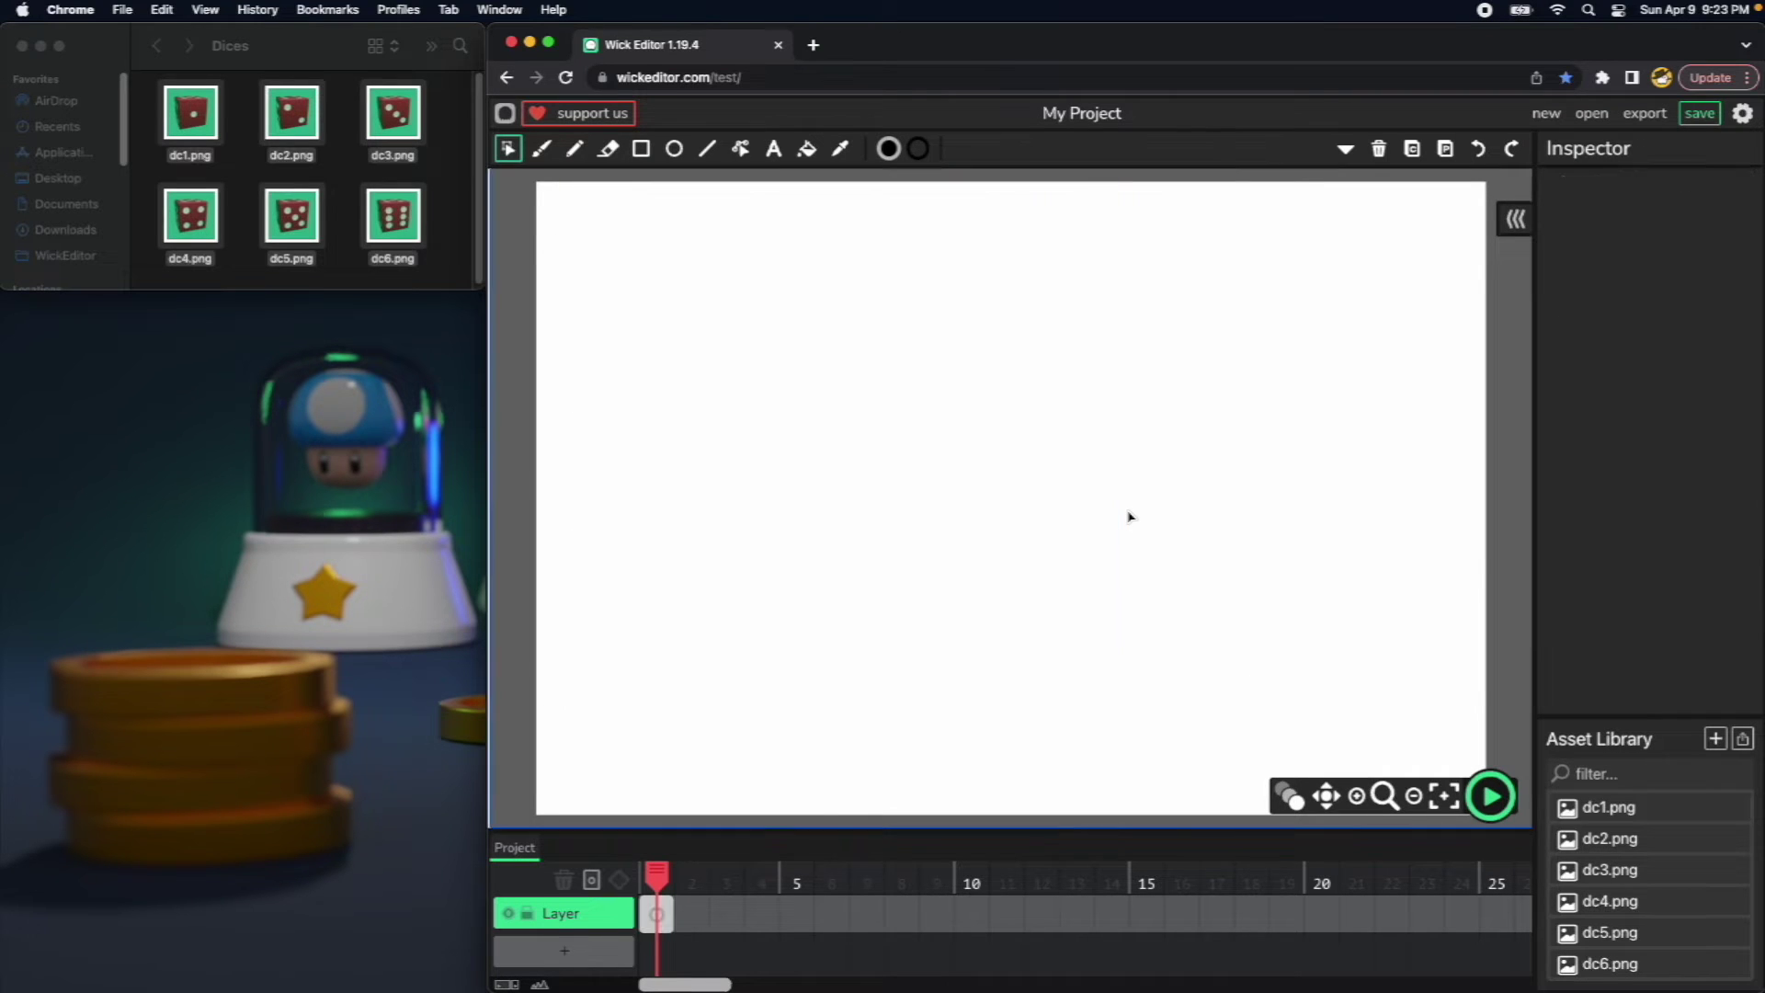
Rename the project to Random Dices in the project settings.
{"action": "double_click", "coordinate": [913, 44]}
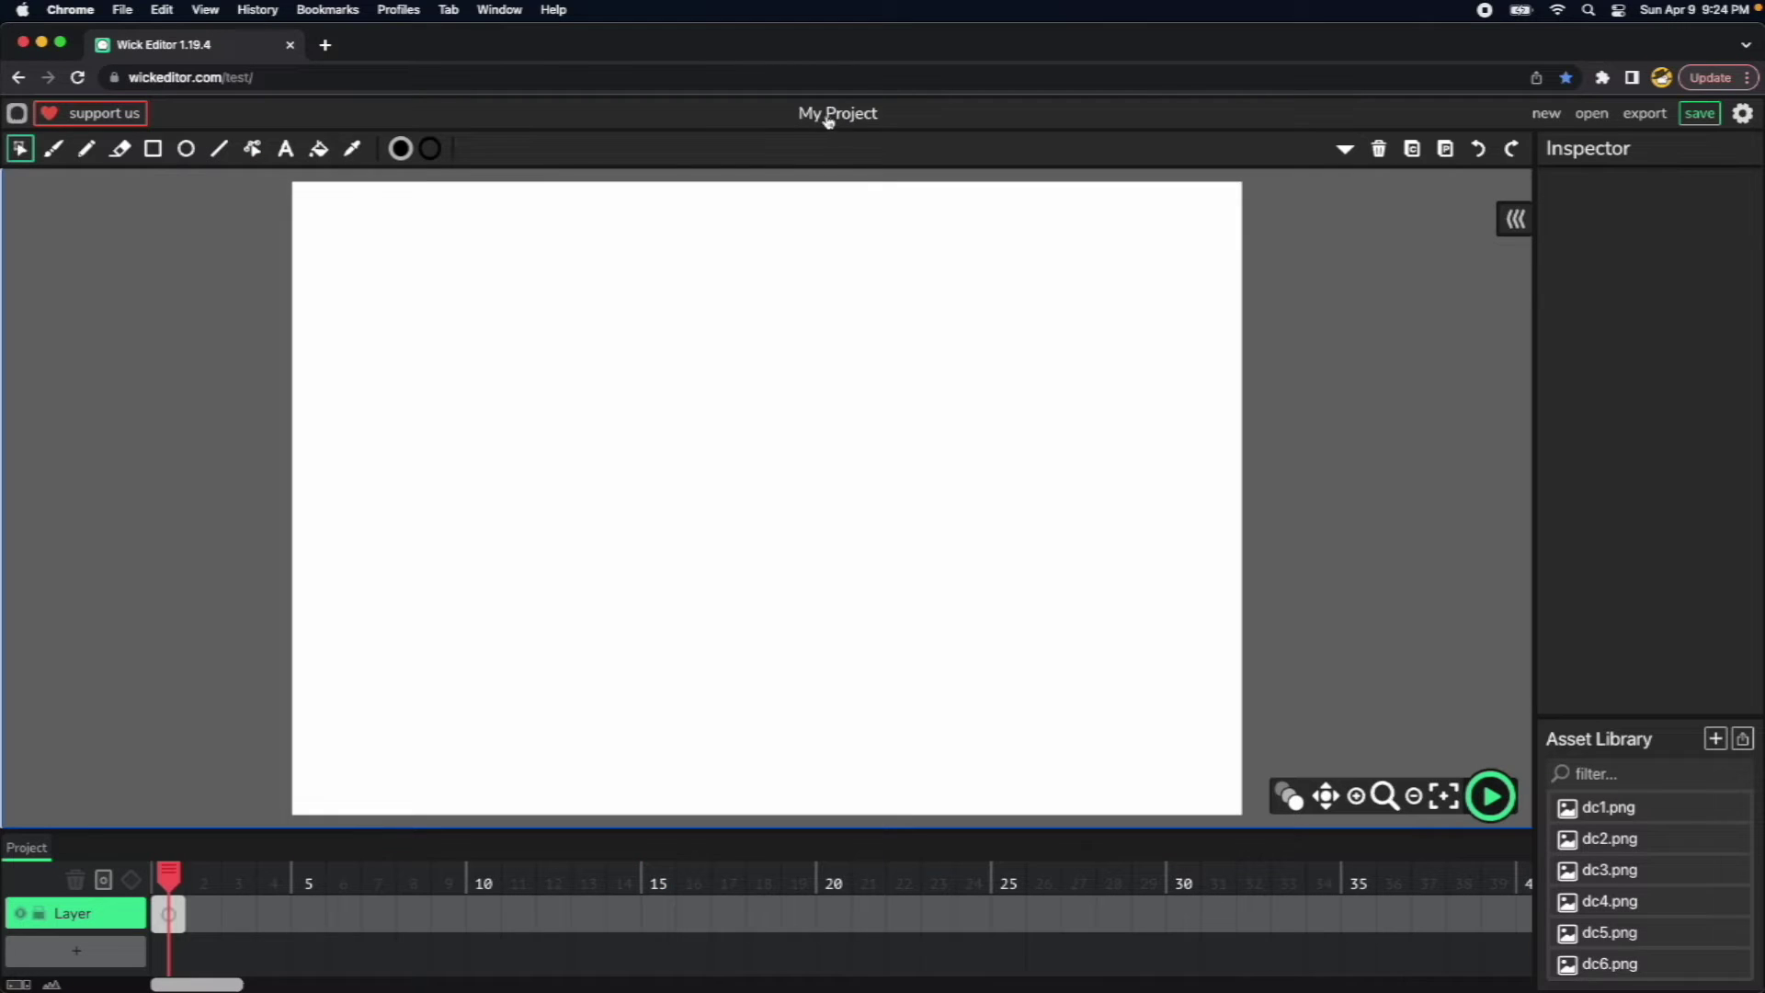
{"action": "left_click", "coordinate": [867, 117]}
{"action": "left_click", "coordinate": [899, 496]}
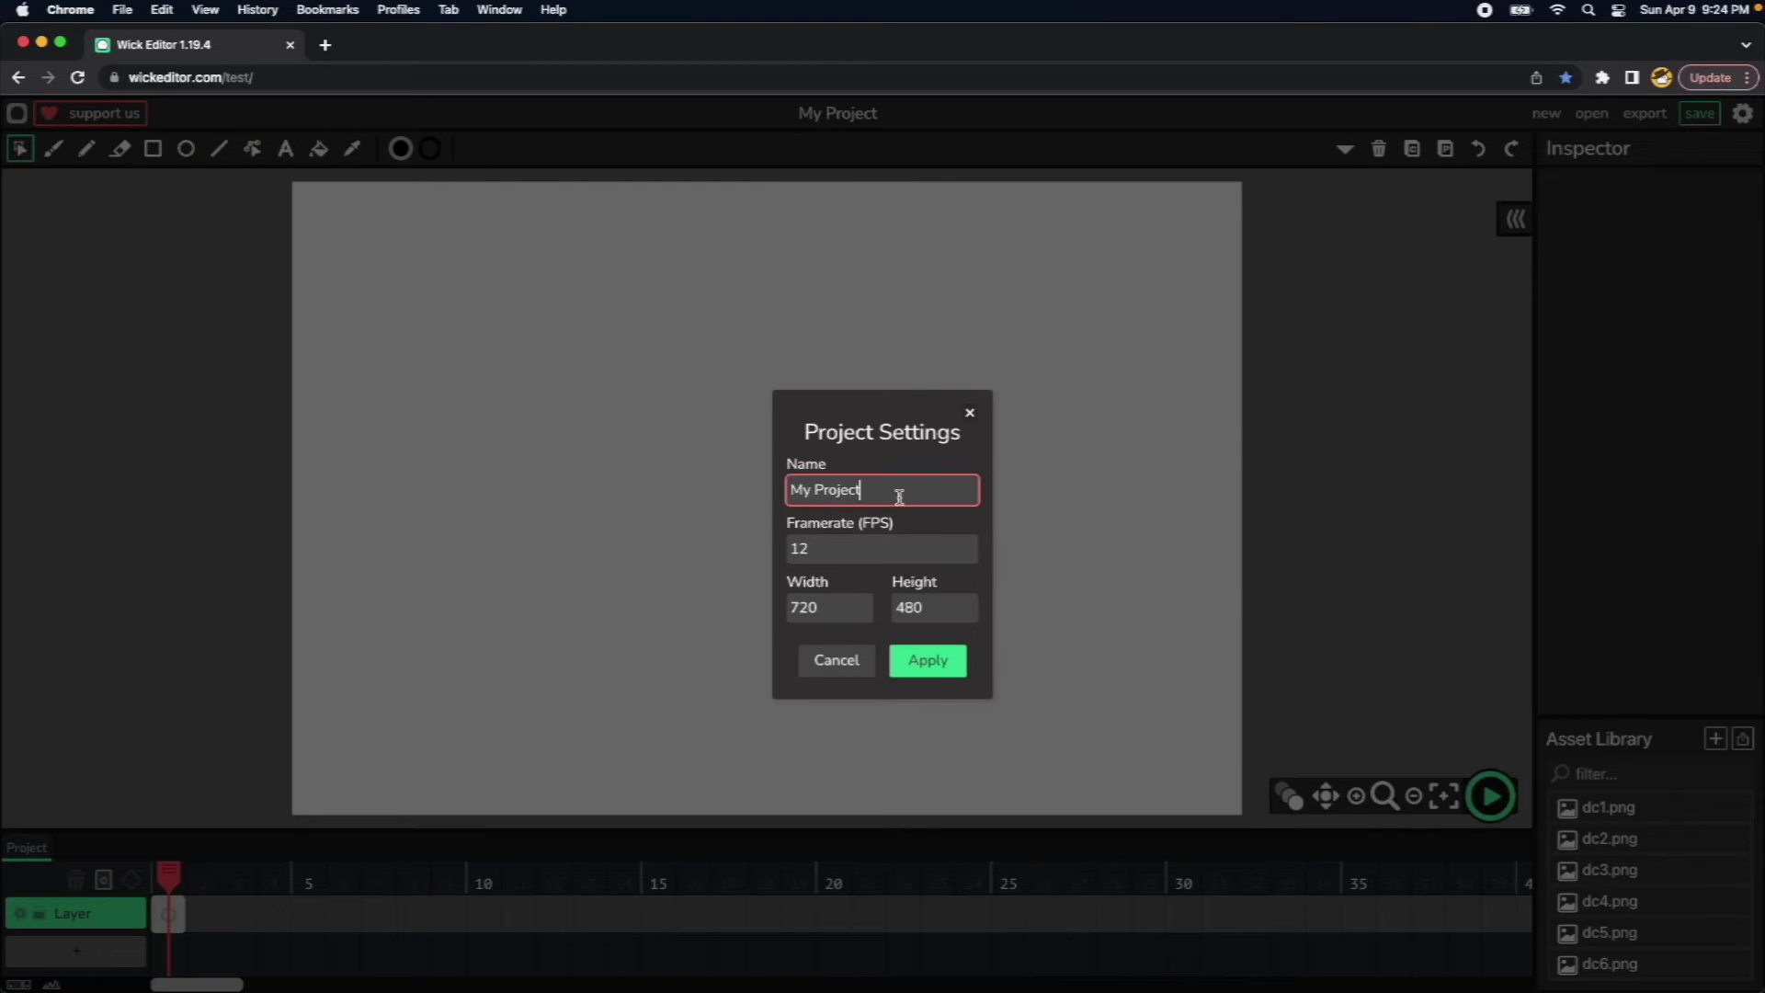
{"action": "key", "text": "shift+Left"}
{"action": "key", "text": "shift+Left"}
{"action": "key", "text": "shift+Left"}
{"action": "key", "text": "shift+Left"}
{"action": "key", "text": "shift+Left"}
{"action": "key", "text": "shift+Left"}
{"action": "key", "text": "shift+Left"}
{"action": "key", "text": "shift+Left"}
{"action": "key", "text": "shift+Left"}
{"action": "key", "text": "shift+Left"}
{"action": "type", "text": "Random"}
Set the frame rate to 30 fps and the stage to 500 by 500, then apply.
{"action": "double_click", "coordinate": [840, 551]}
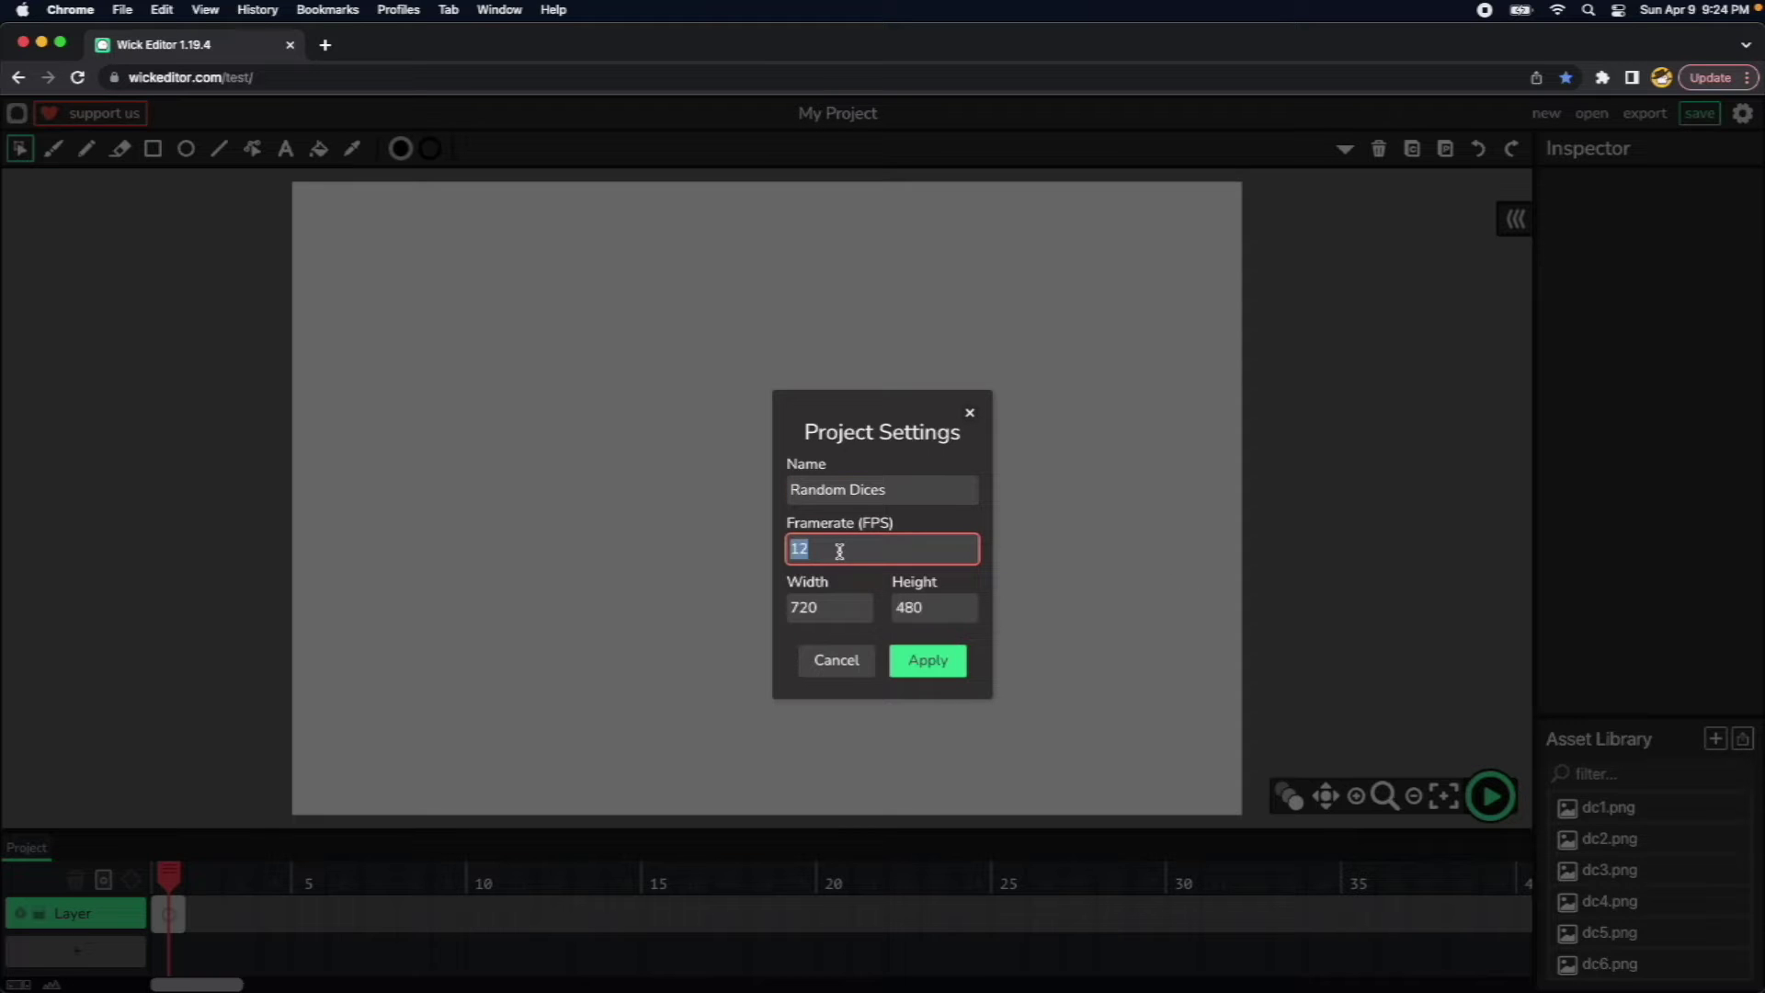
{"action": "type", "text": "30"}
{"action": "double_click", "coordinate": [842, 607]}
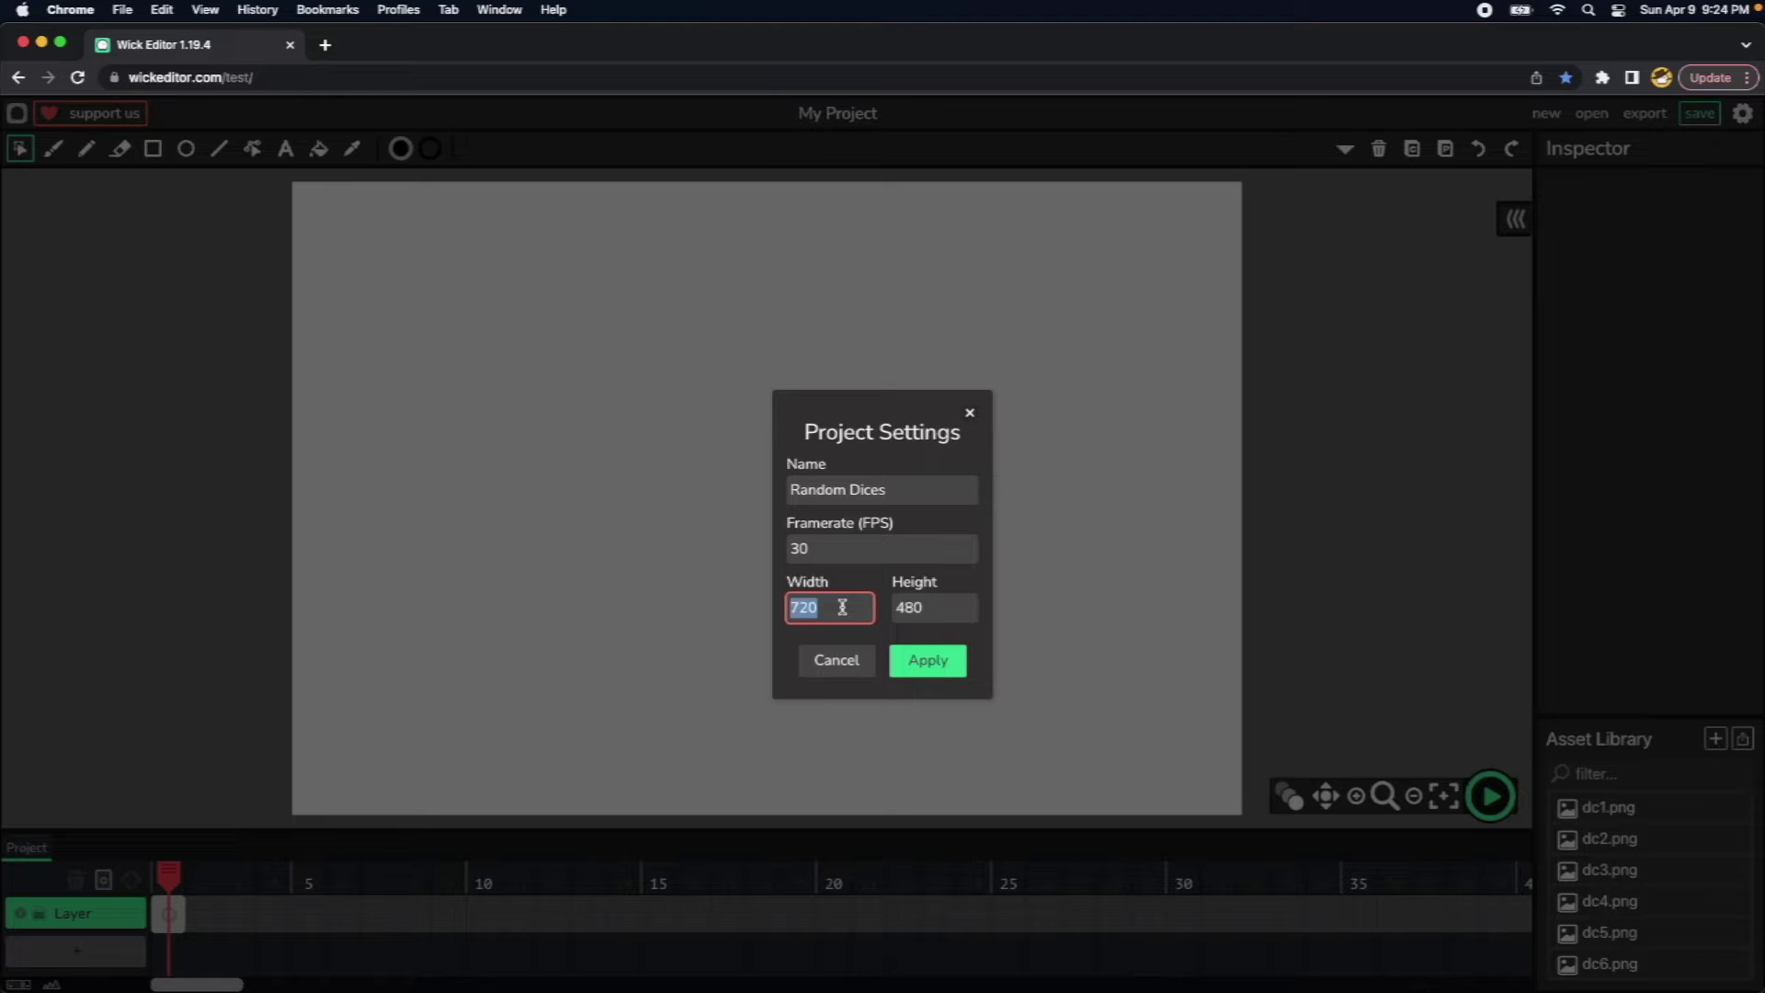
{"action": "type", "text": "500"}
{"action": "key", "text": "Tab"}
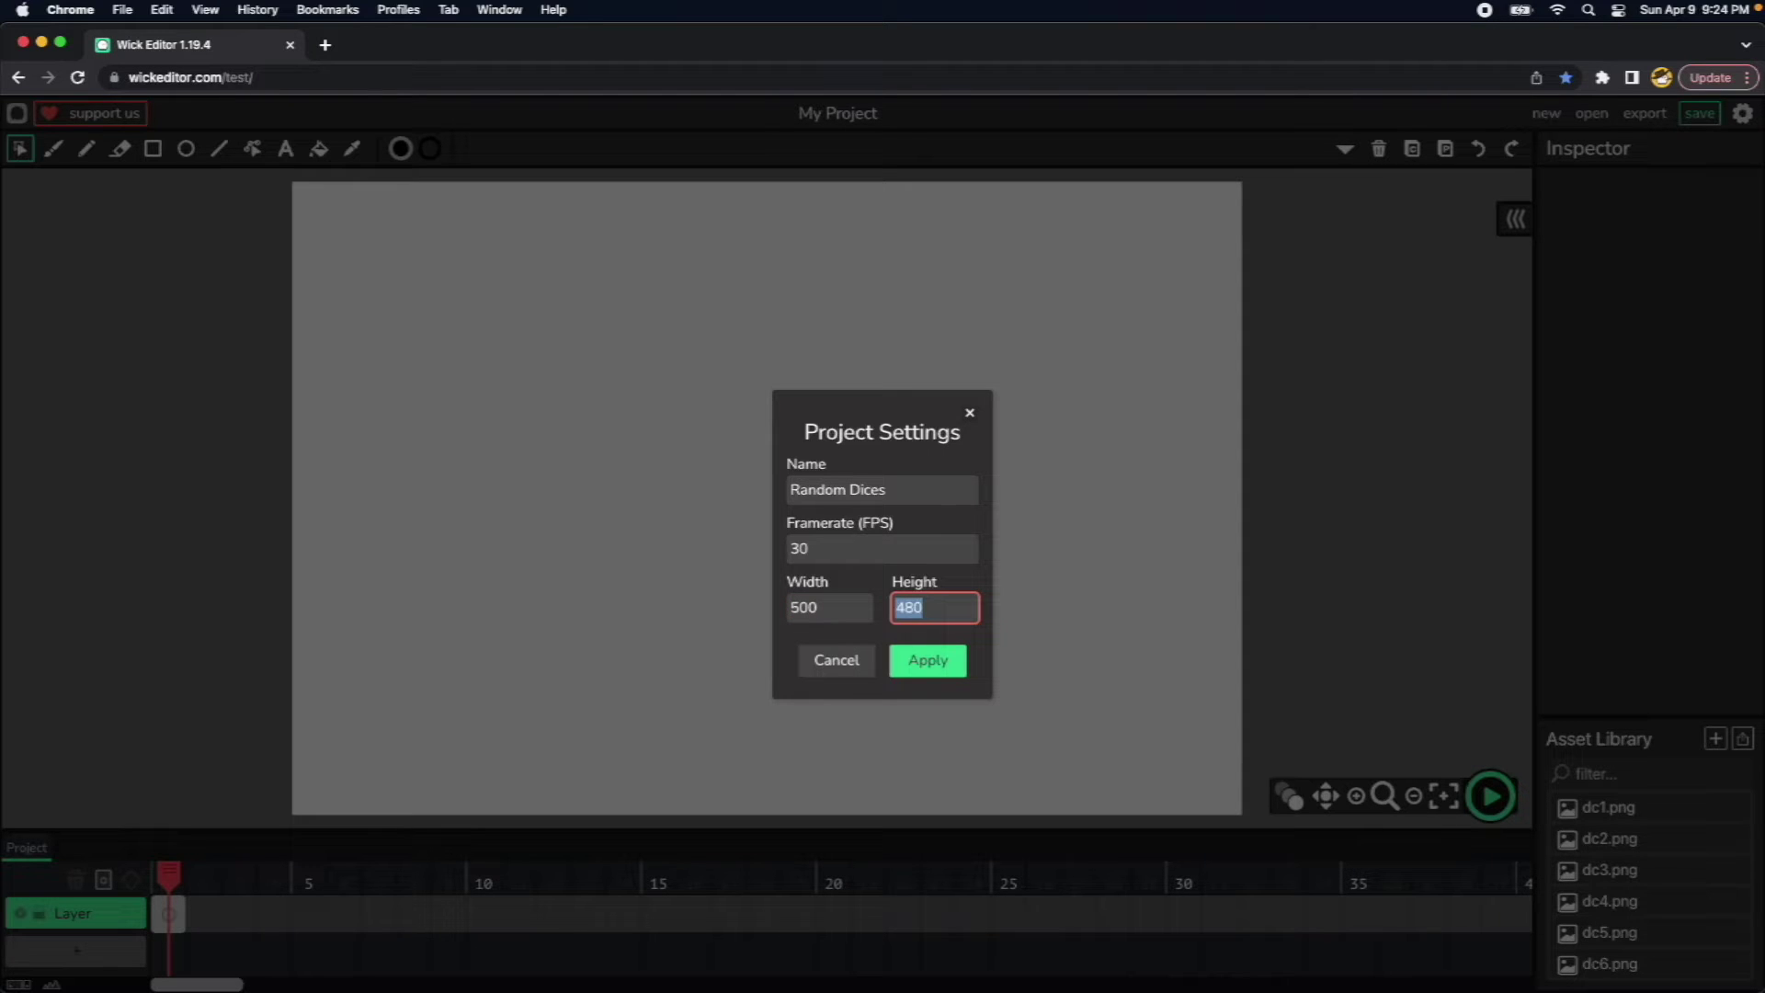
{"action": "type", "text": "500"}
{"action": "left_click", "coordinate": [933, 662]}
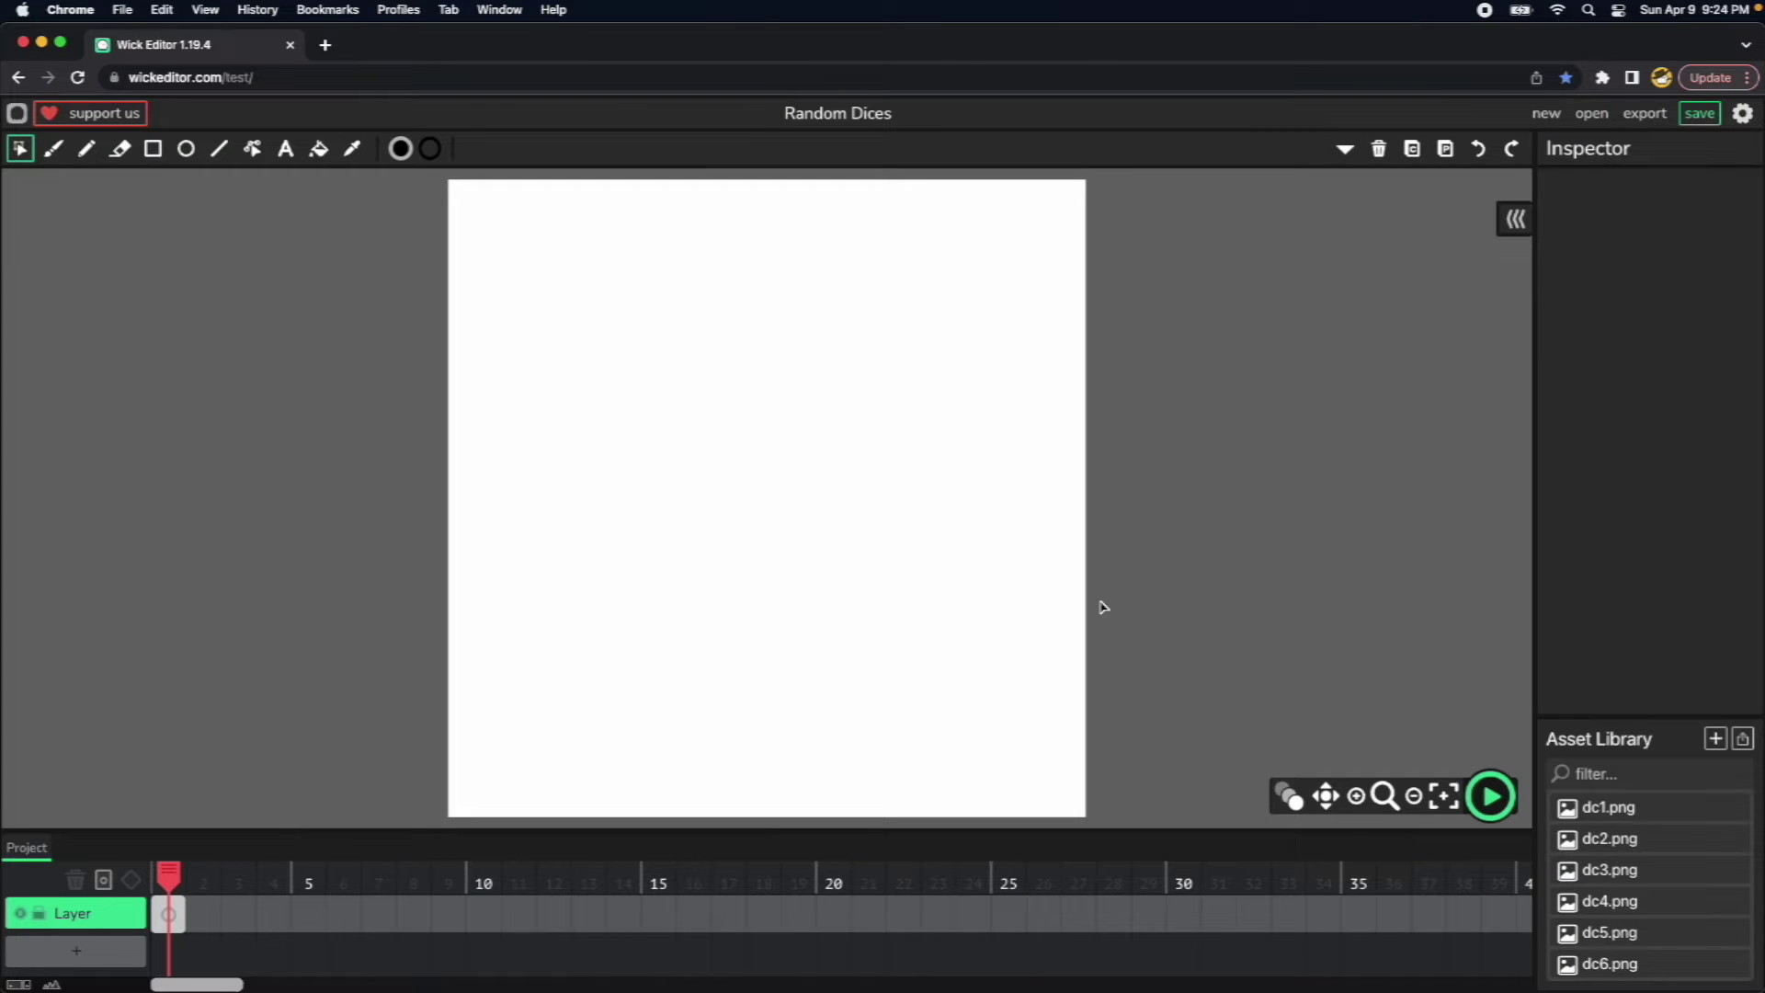
{"action": "left_click", "coordinate": [1633, 809]}
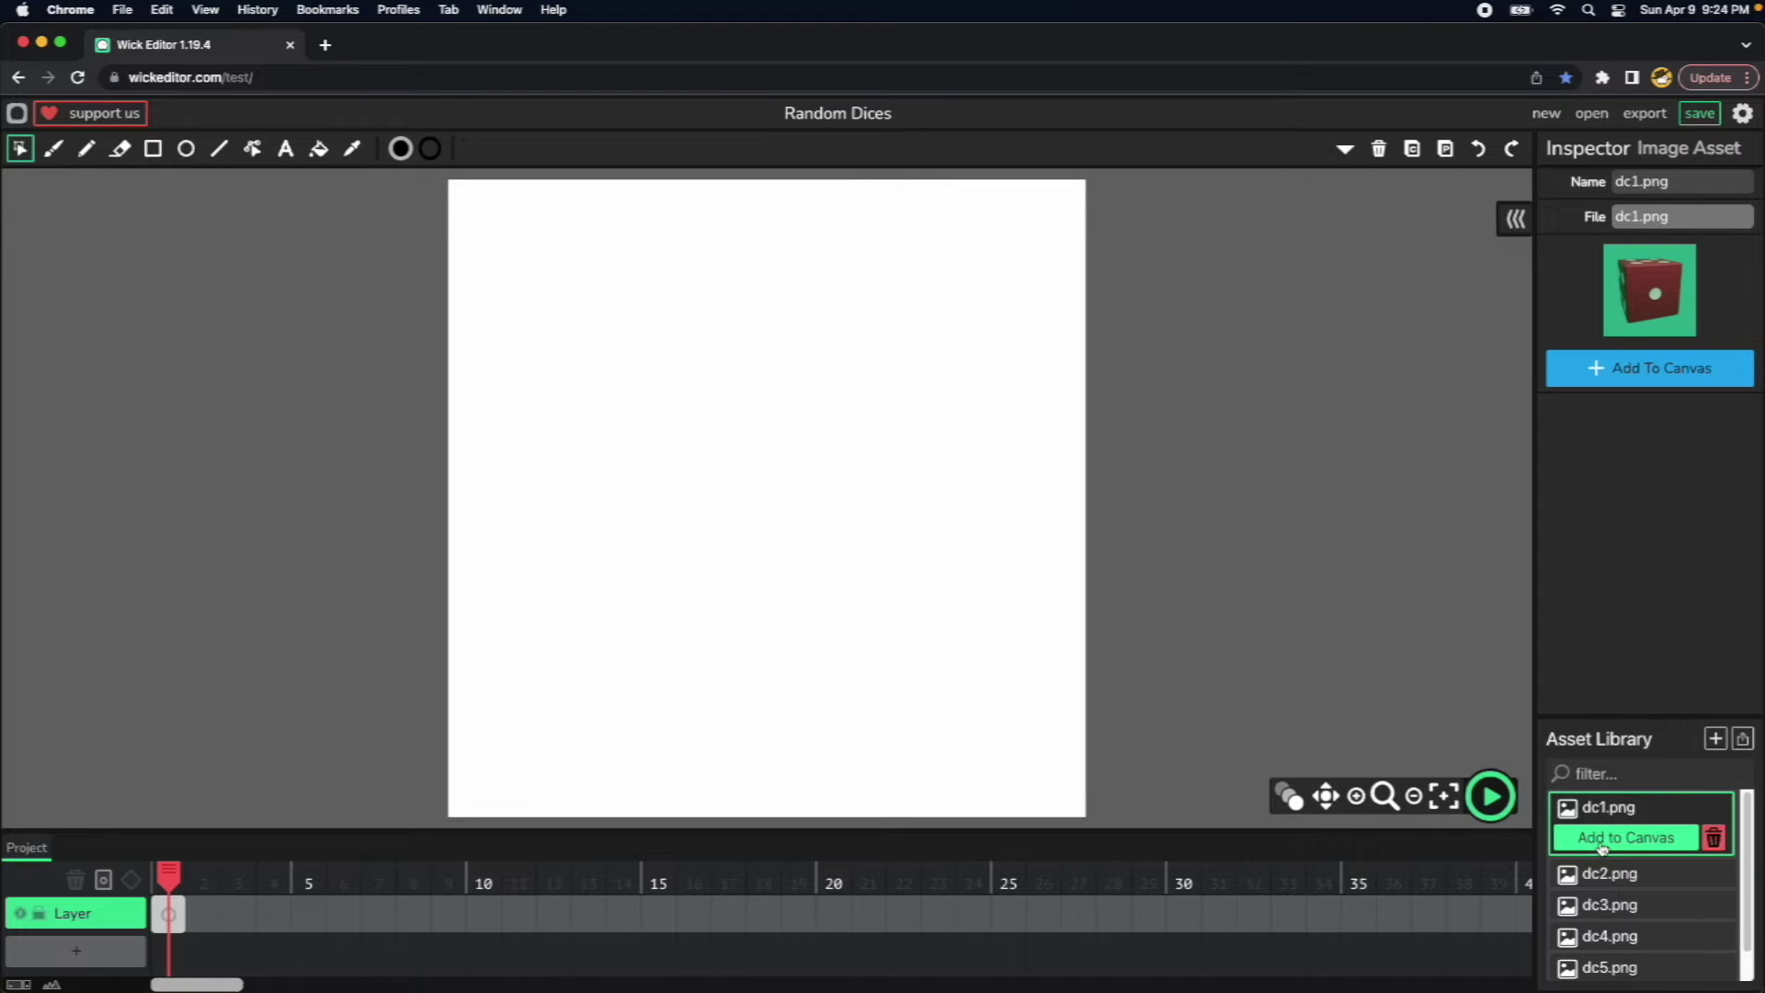
Add the dc1.png die to the canvas and centre it on the white stage.
{"action": "left_click", "coordinate": [1635, 840]}
{"action": "left_click_drag", "start_coordinate": [465, 244], "coordinate": [807, 551]}
{"action": "left_click", "coordinate": [946, 552]}
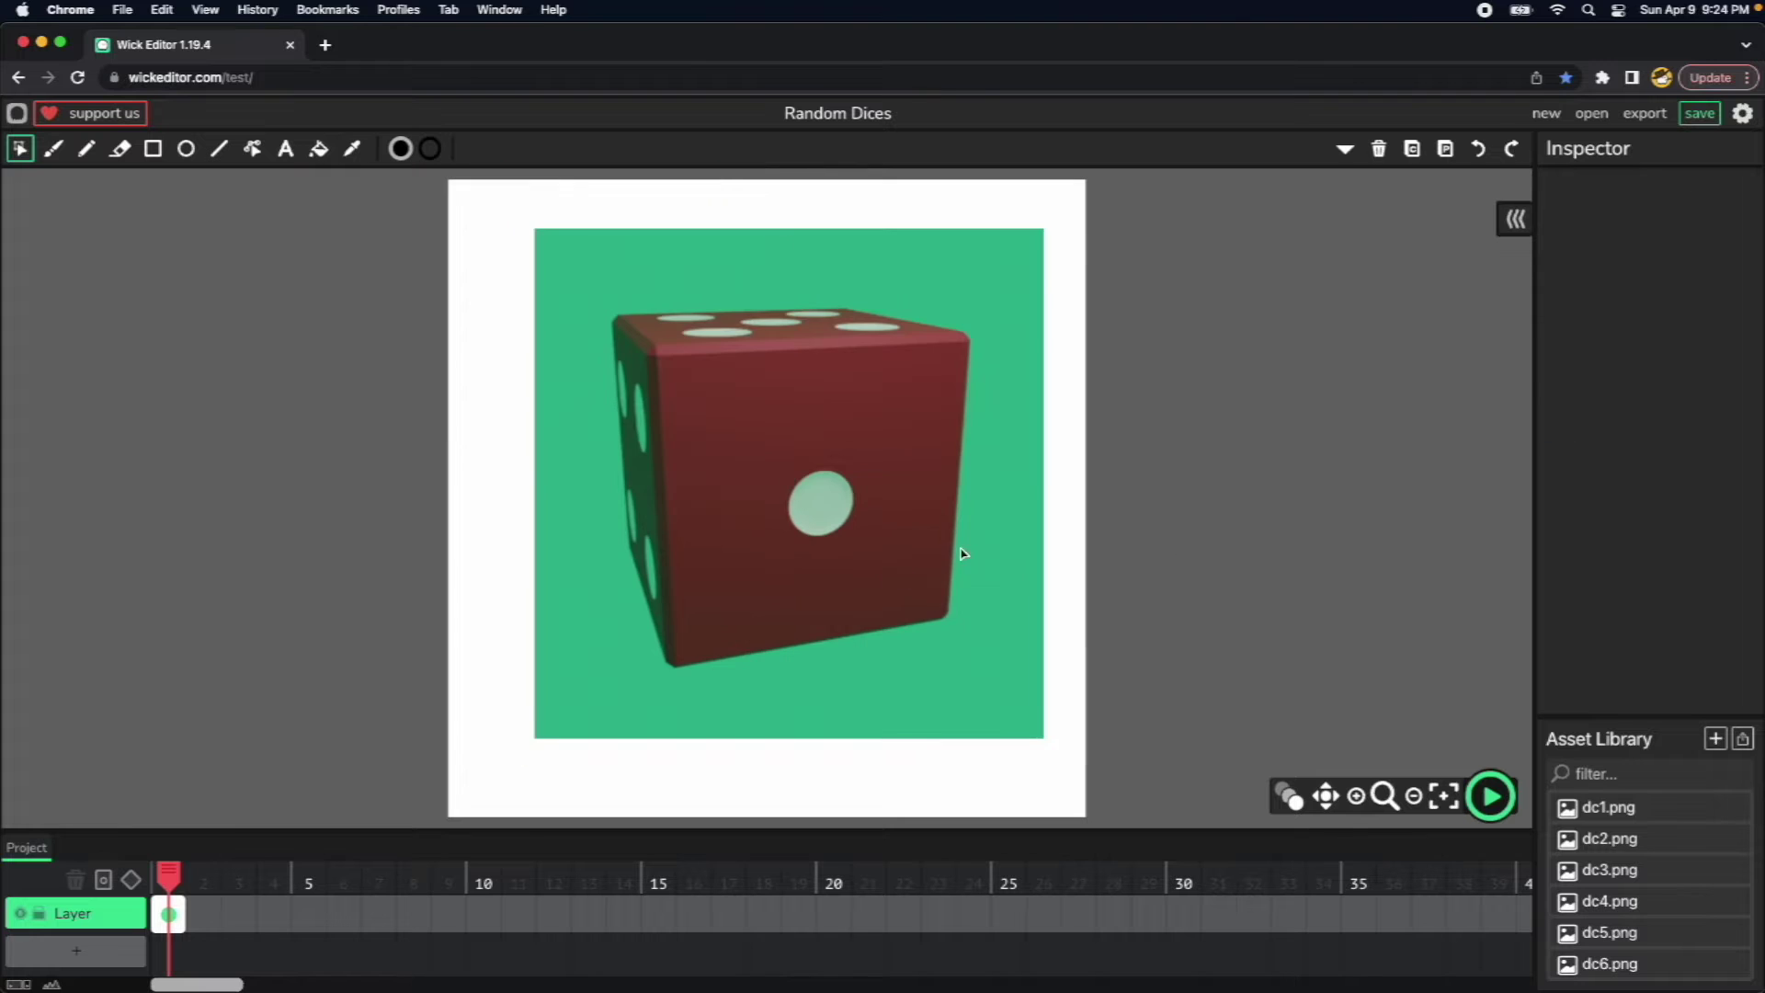
{"action": "left_click_drag", "start_coordinate": [901, 508], "coordinate": [891, 524]}
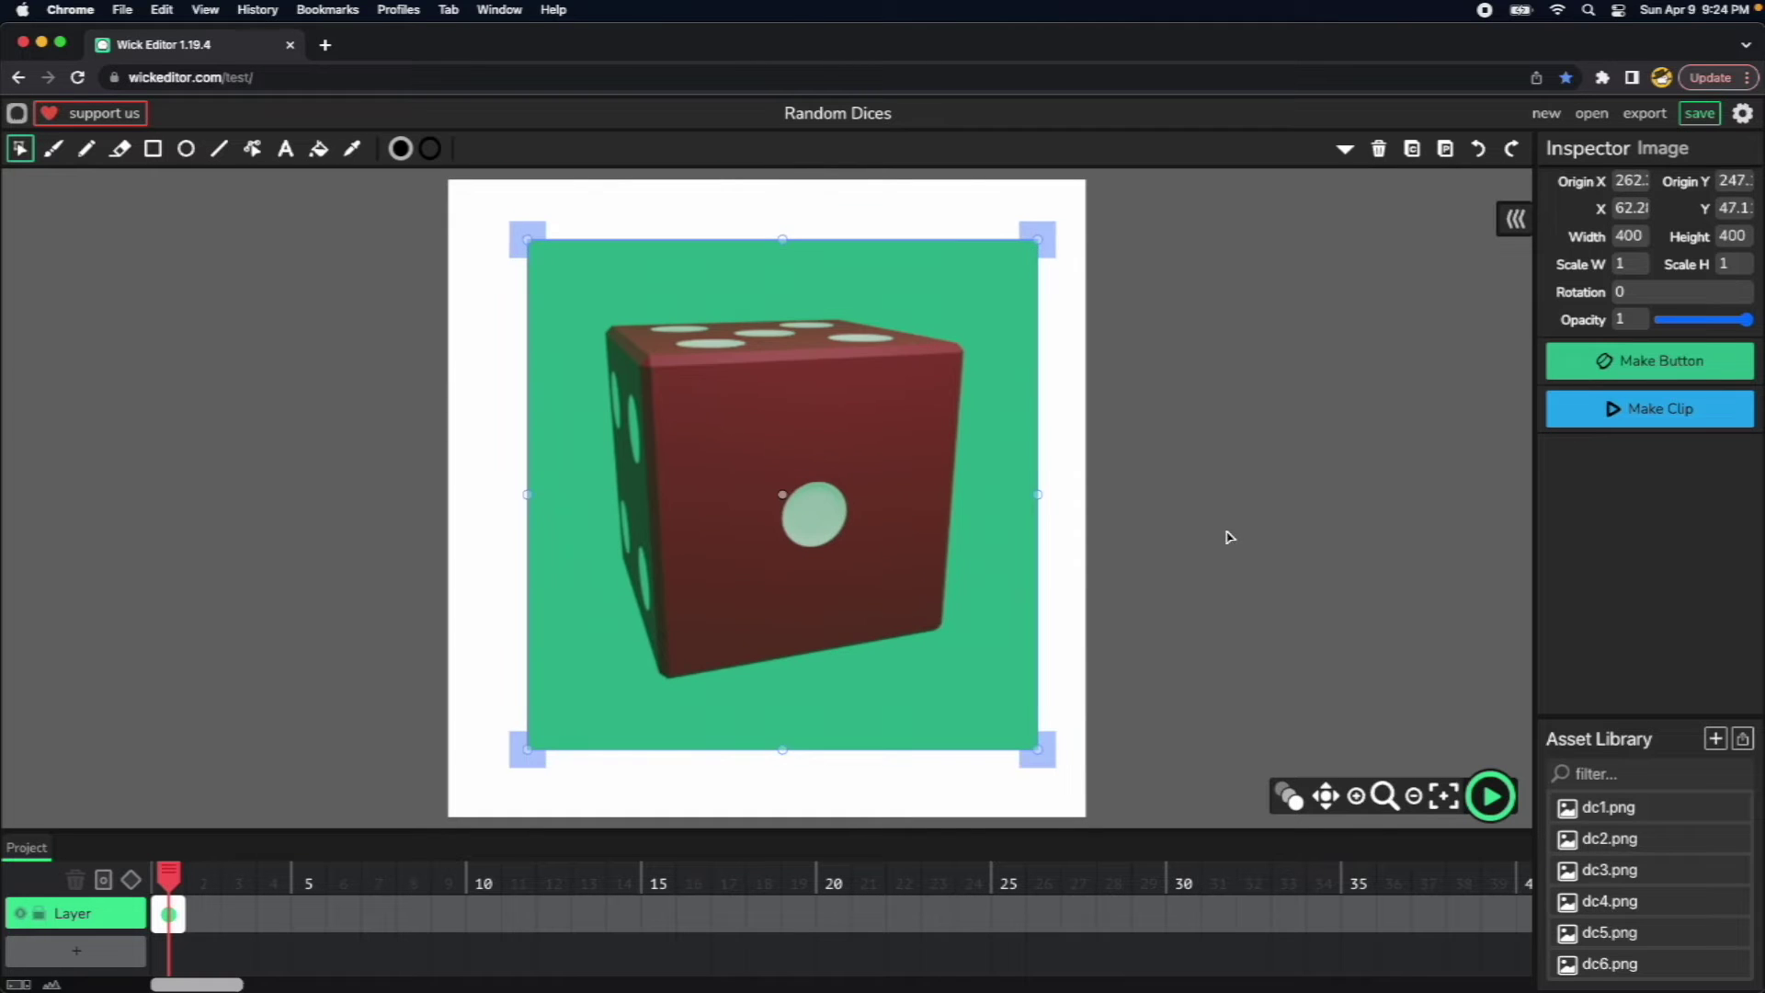
{"action": "left_click", "coordinate": [1225, 536]}
{"action": "left_click", "coordinate": [922, 536]}
Convert the die into a clip named dice1.
{"action": "left_click", "coordinate": [1665, 421]}
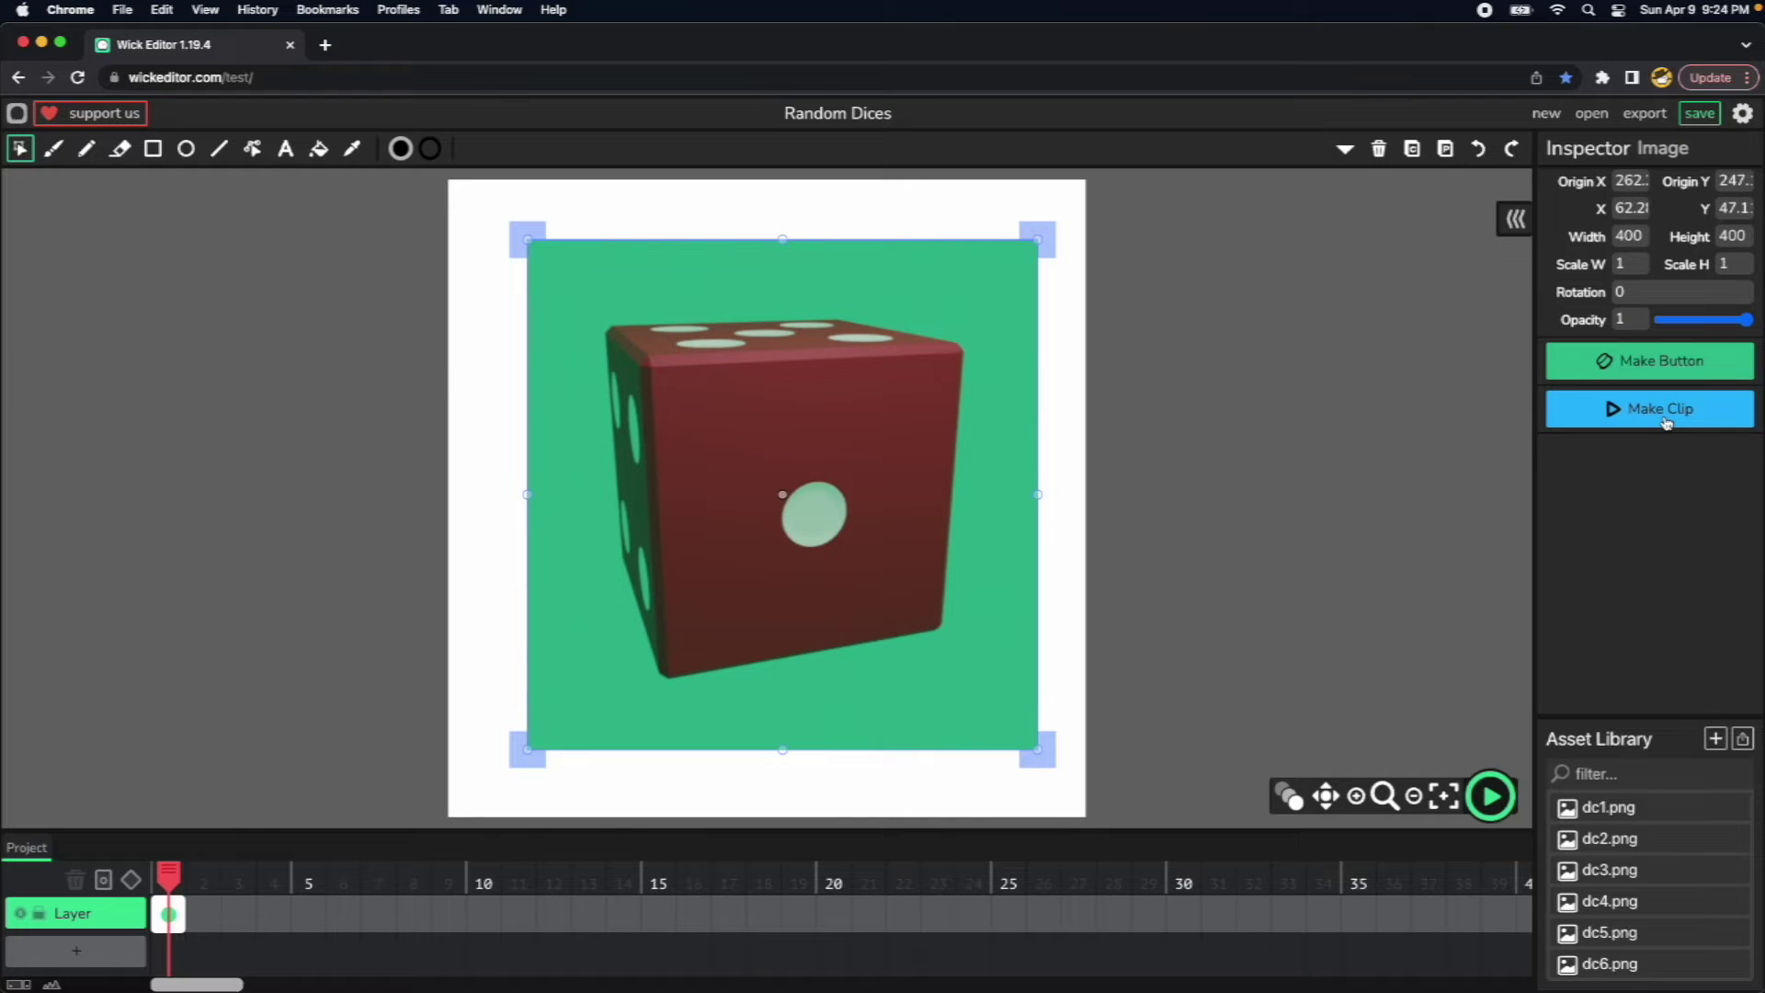
{"action": "left_click", "coordinate": [1656, 180]}
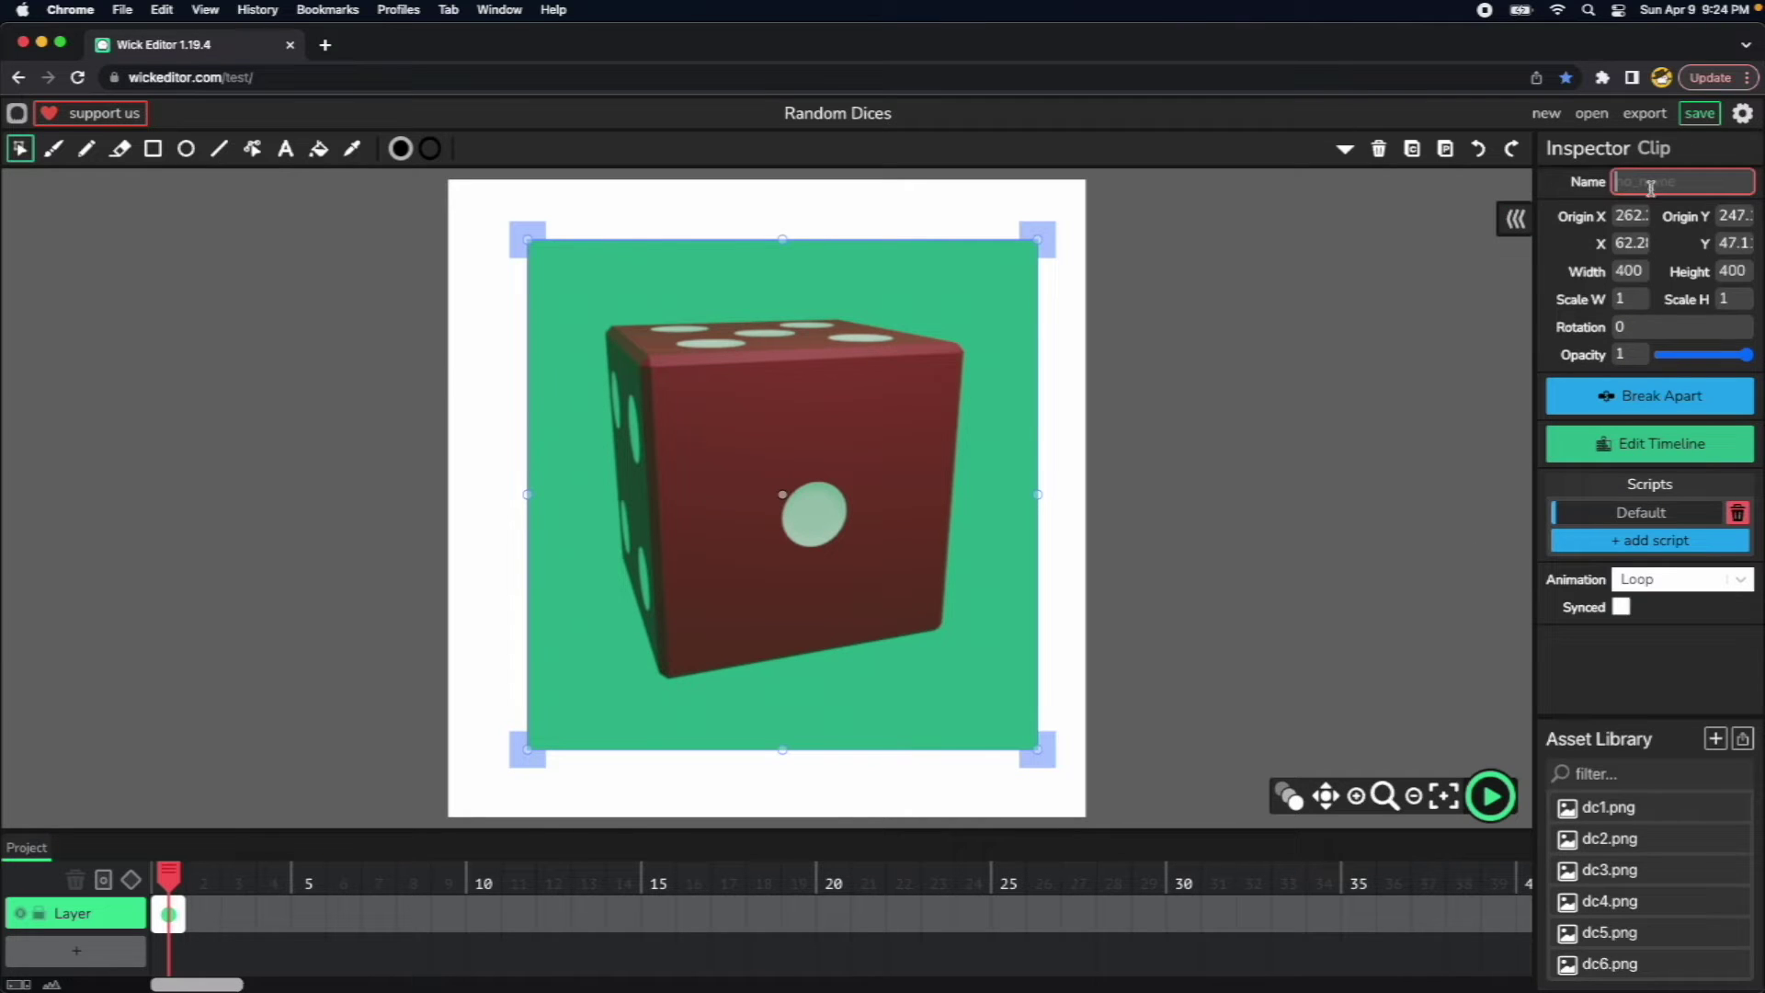
{"action": "type", "text": "dice1"}
{"action": "left_click", "coordinate": [1153, 575]}
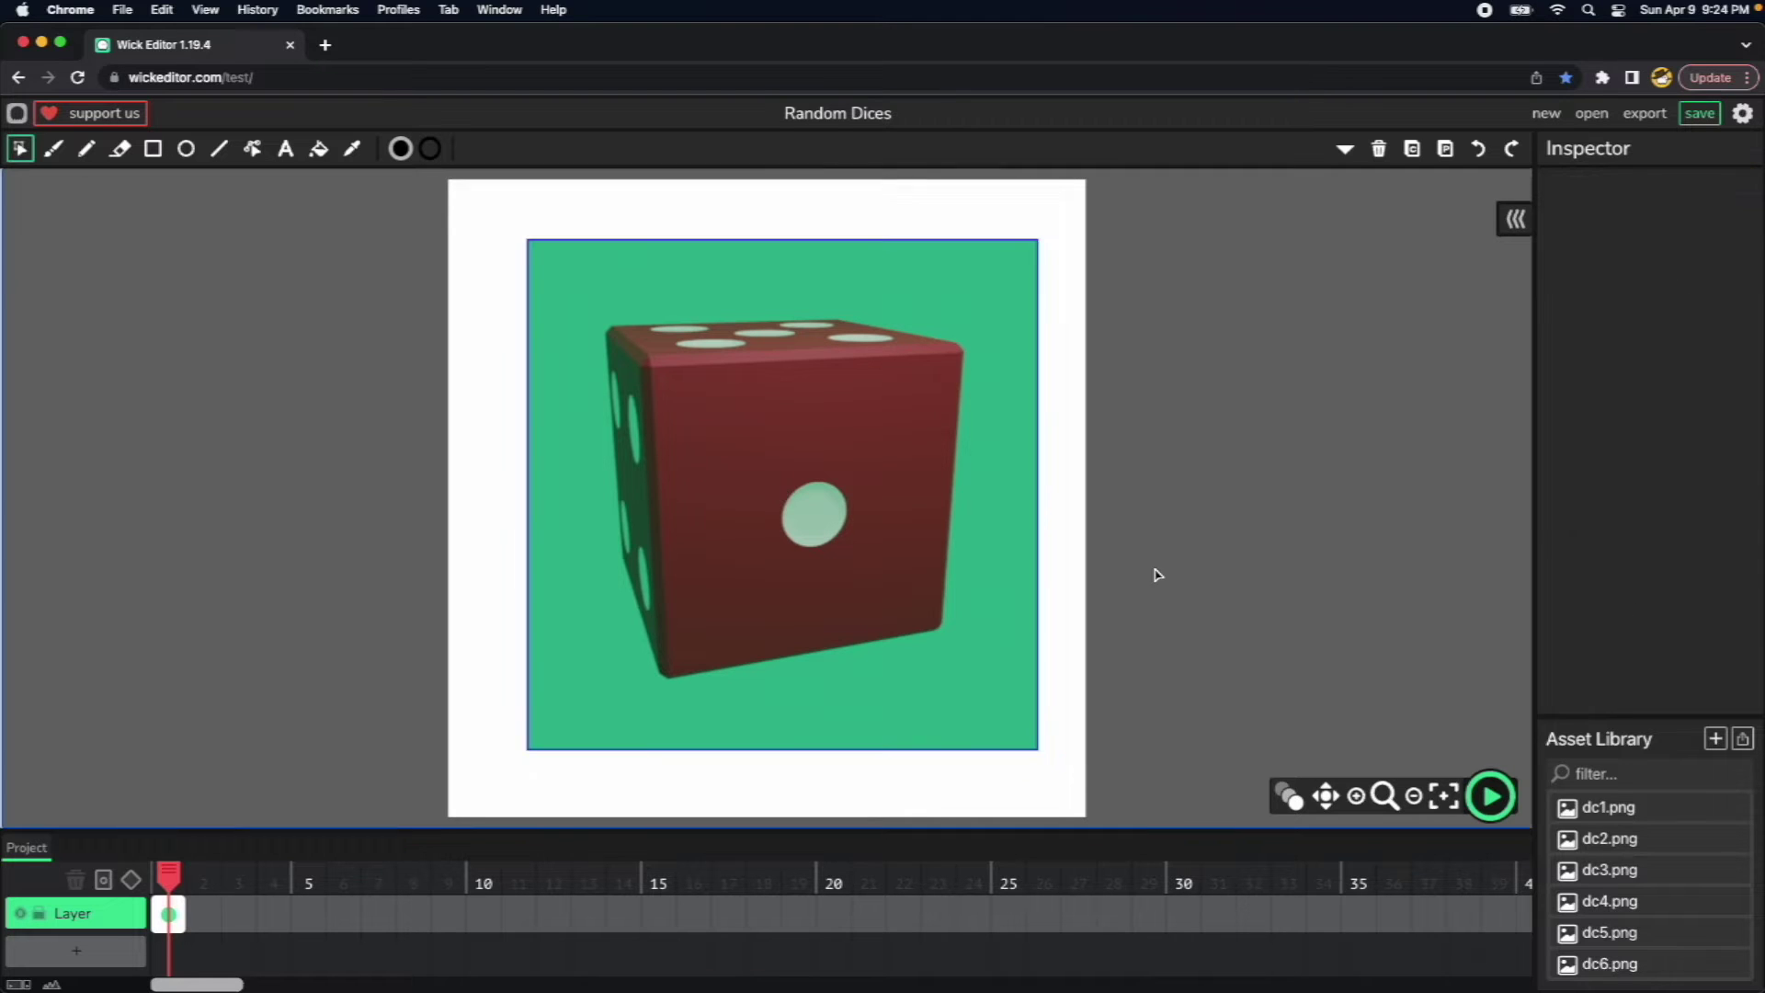
Inside dice1, add frames 2–4 showing the dc2, dc3 and dc4 faces.
{"action": "double_click", "coordinate": [784, 474]}
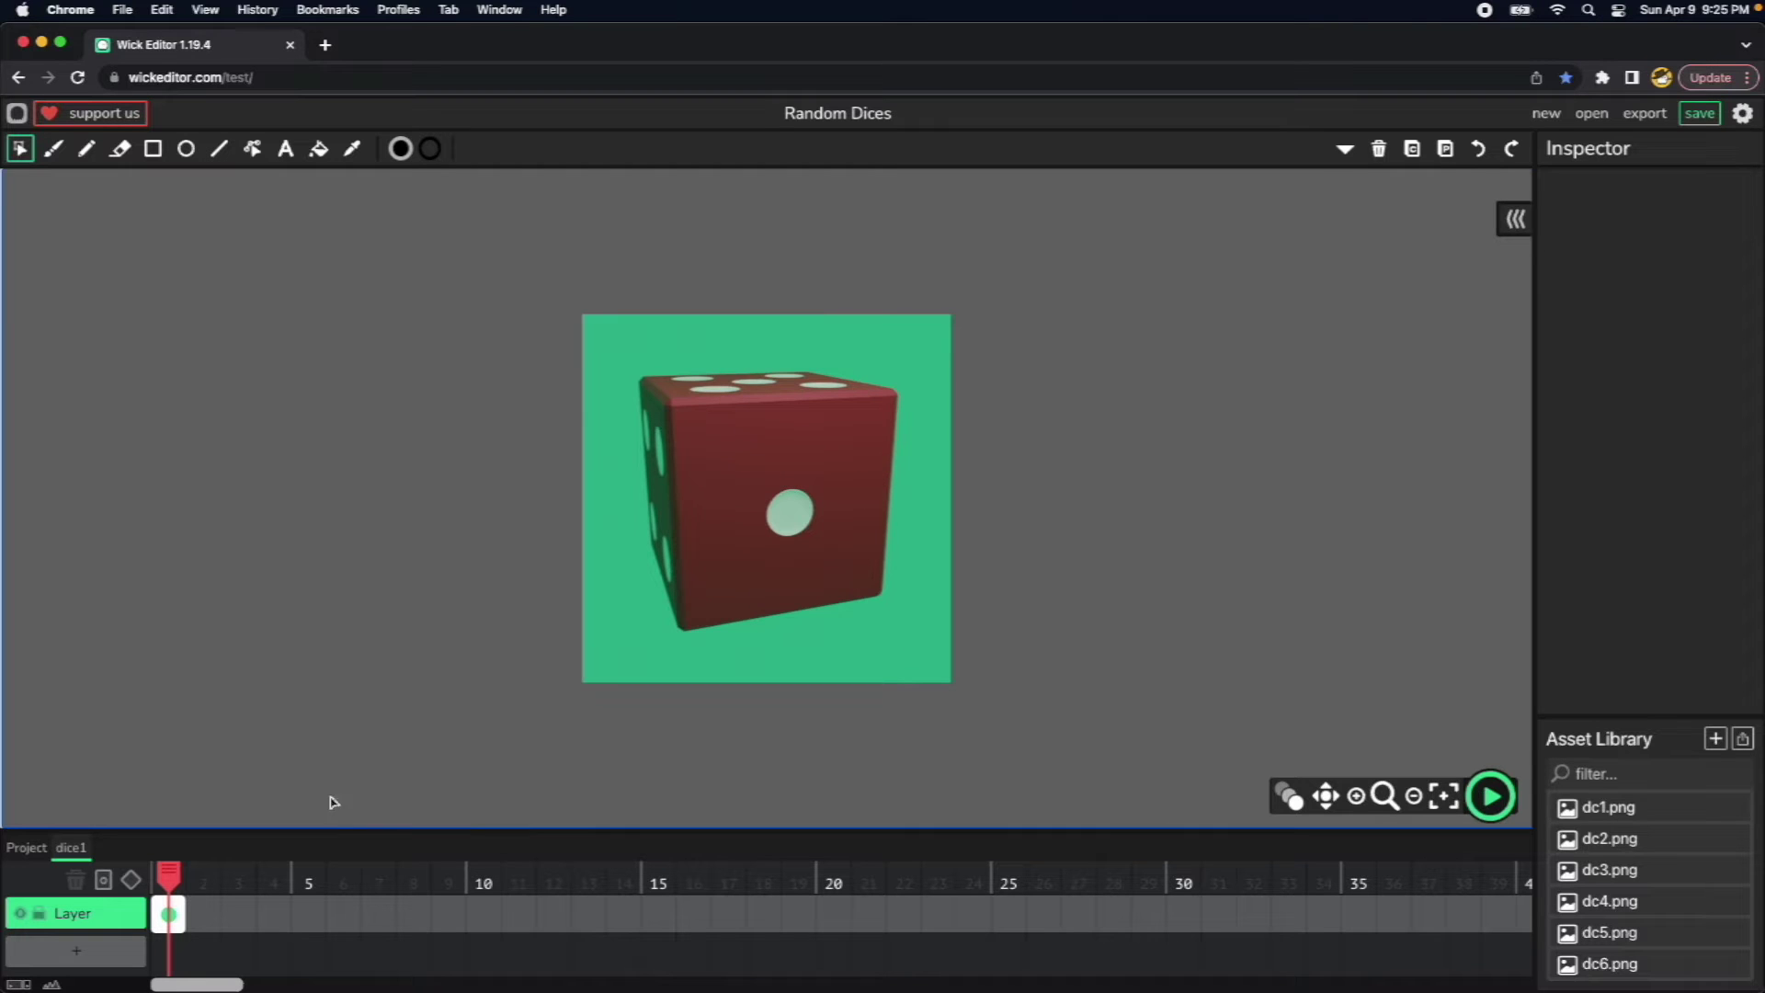
{"action": "left_click", "coordinate": [201, 914]}
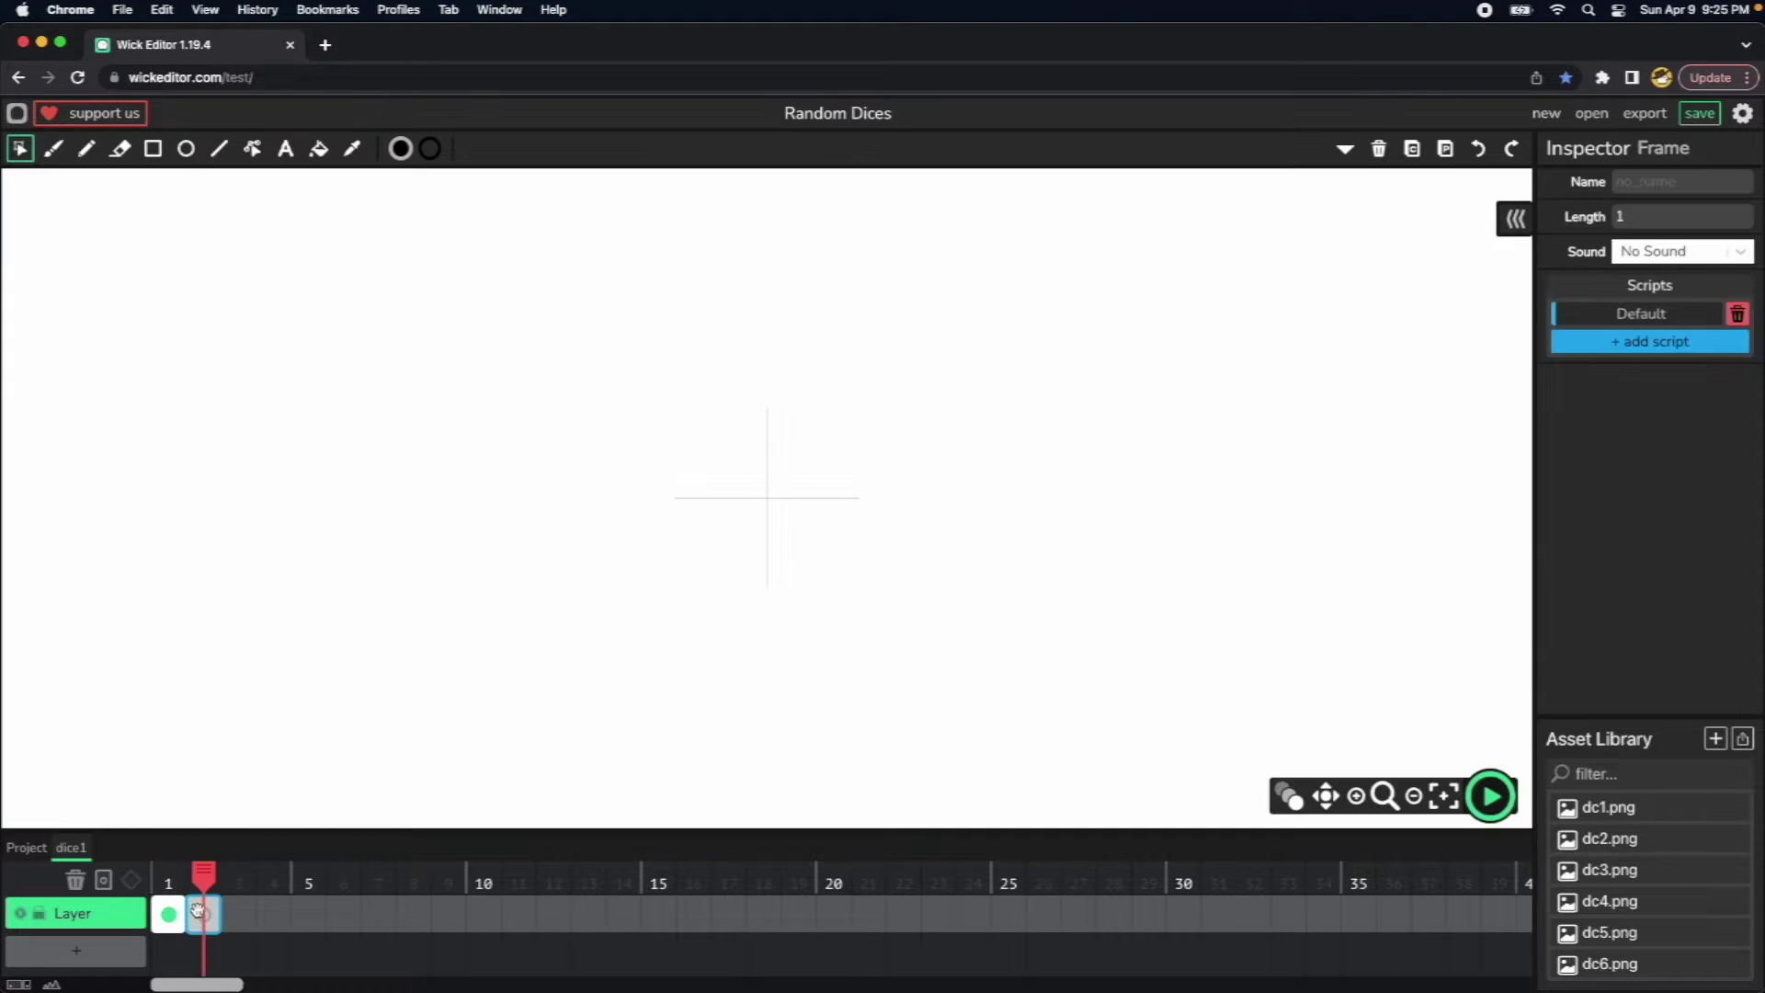
{"action": "left_click", "coordinate": [1667, 840]}
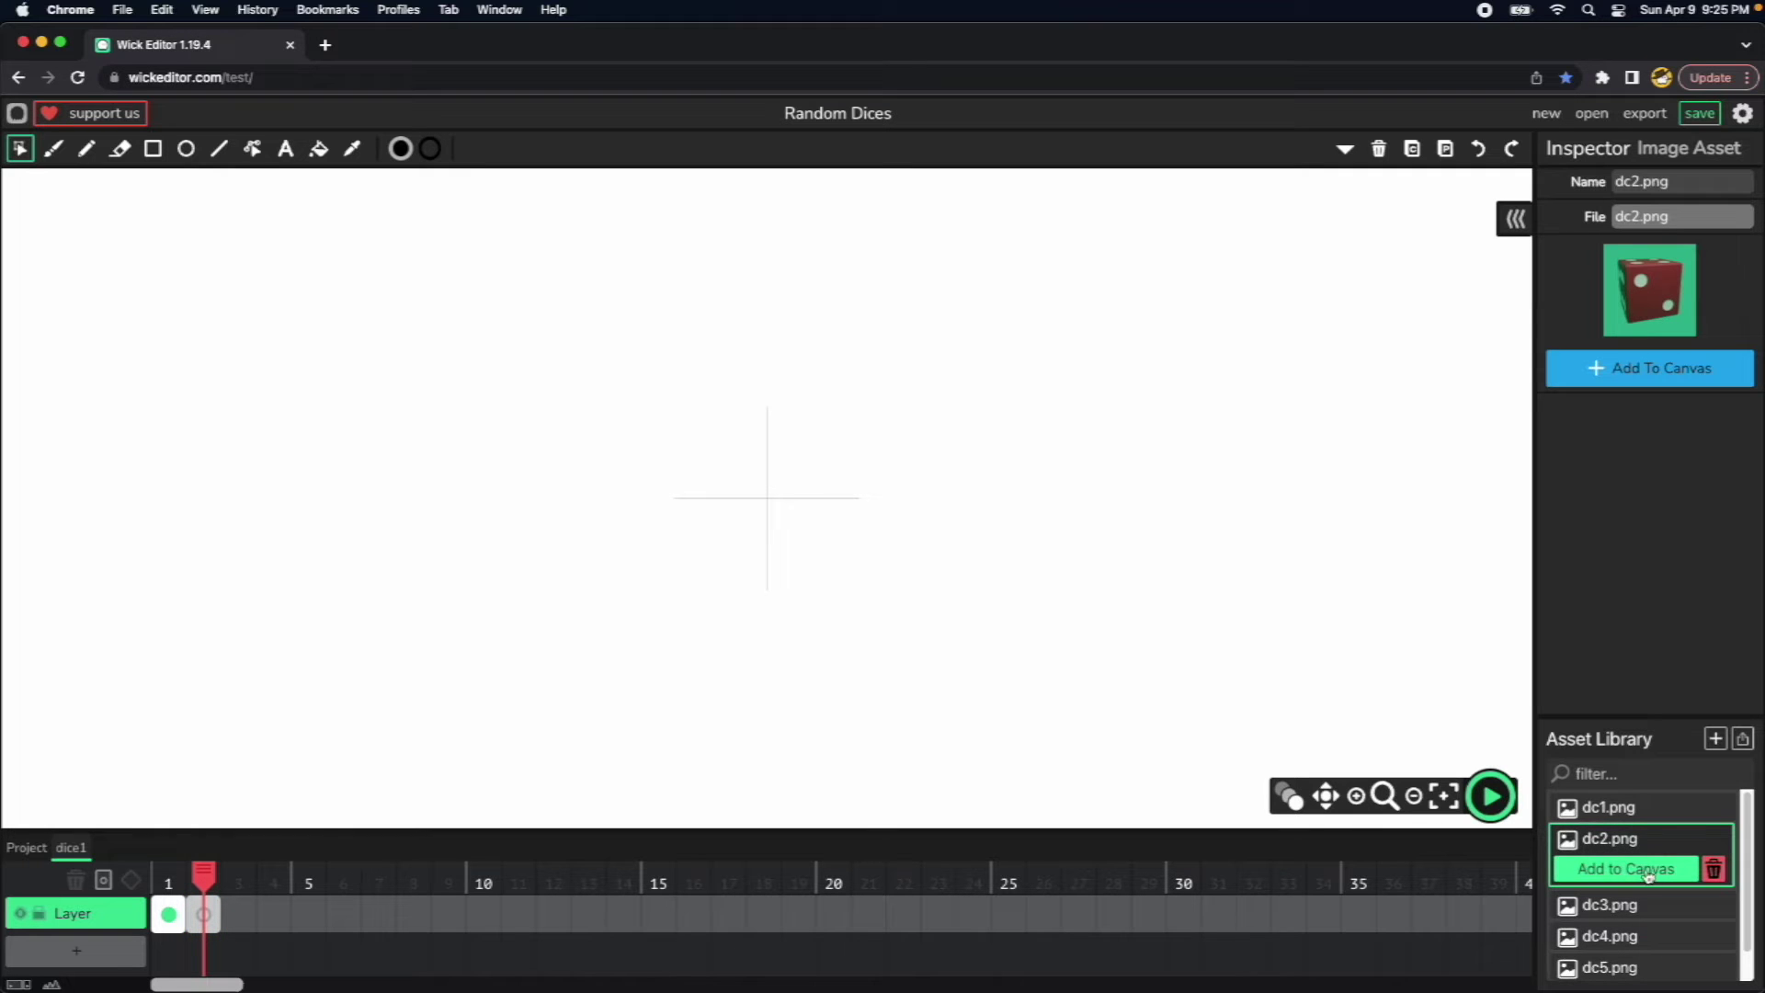
{"action": "left_click", "coordinate": [1636, 871]}
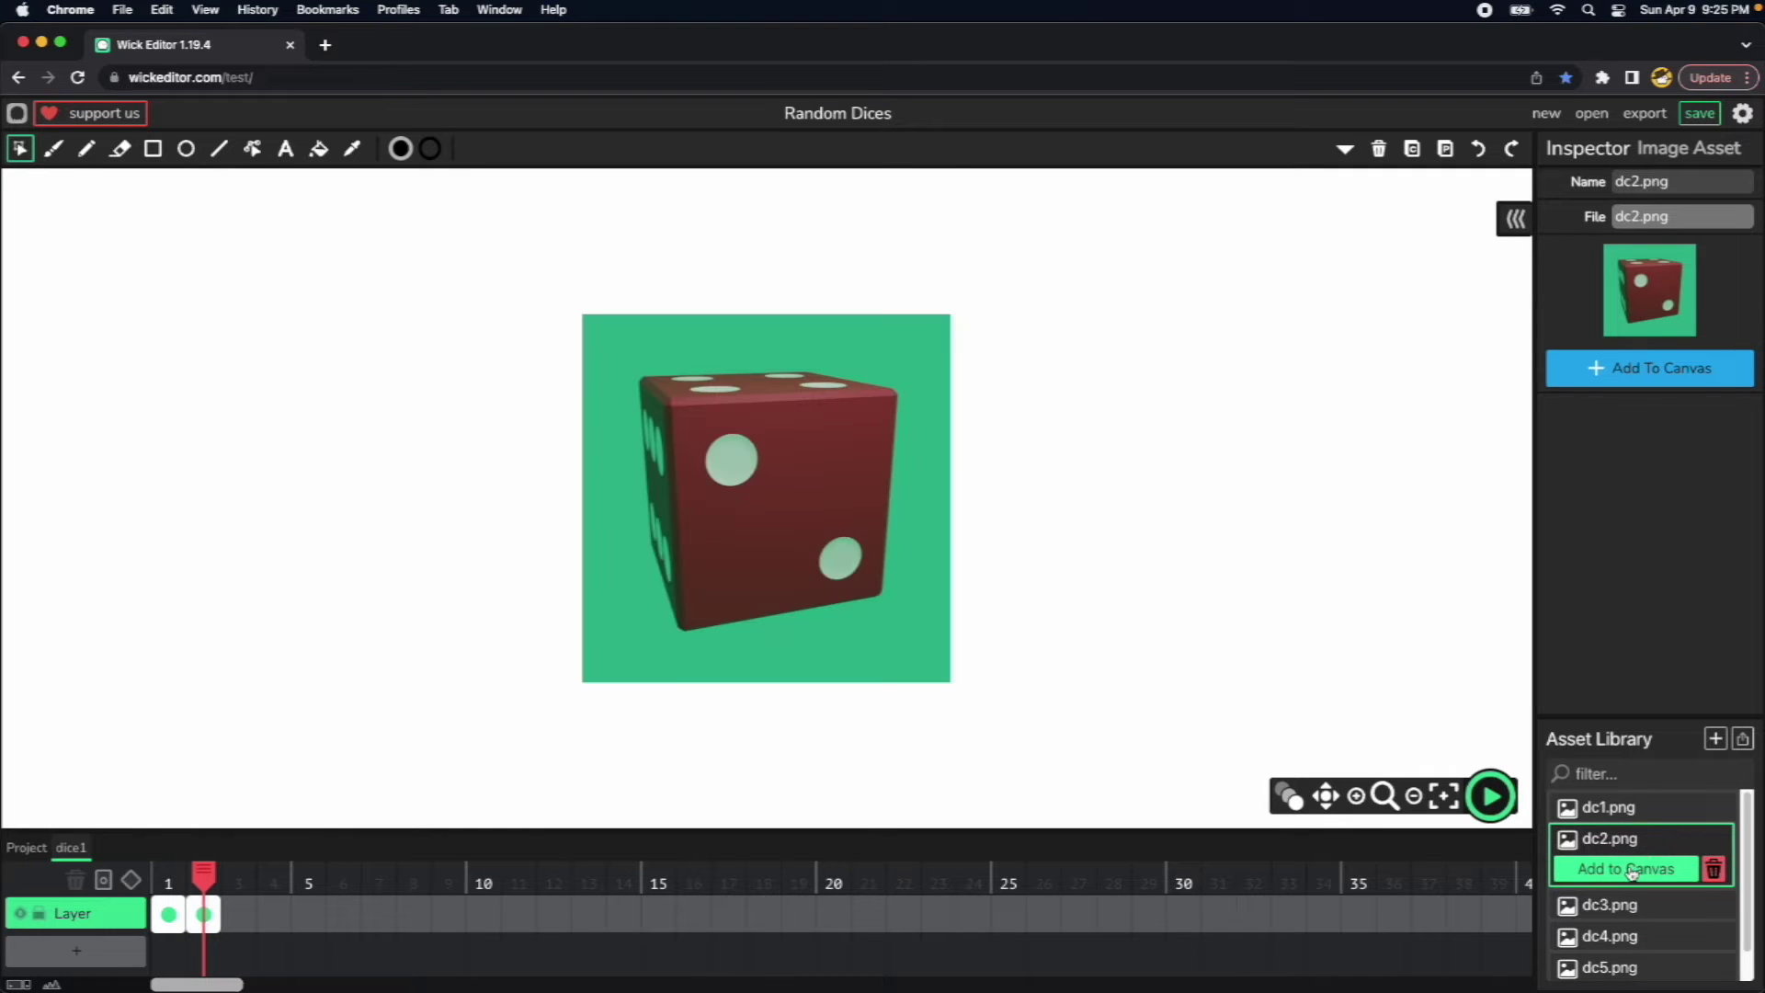
{"action": "left_click", "coordinate": [240, 917]}
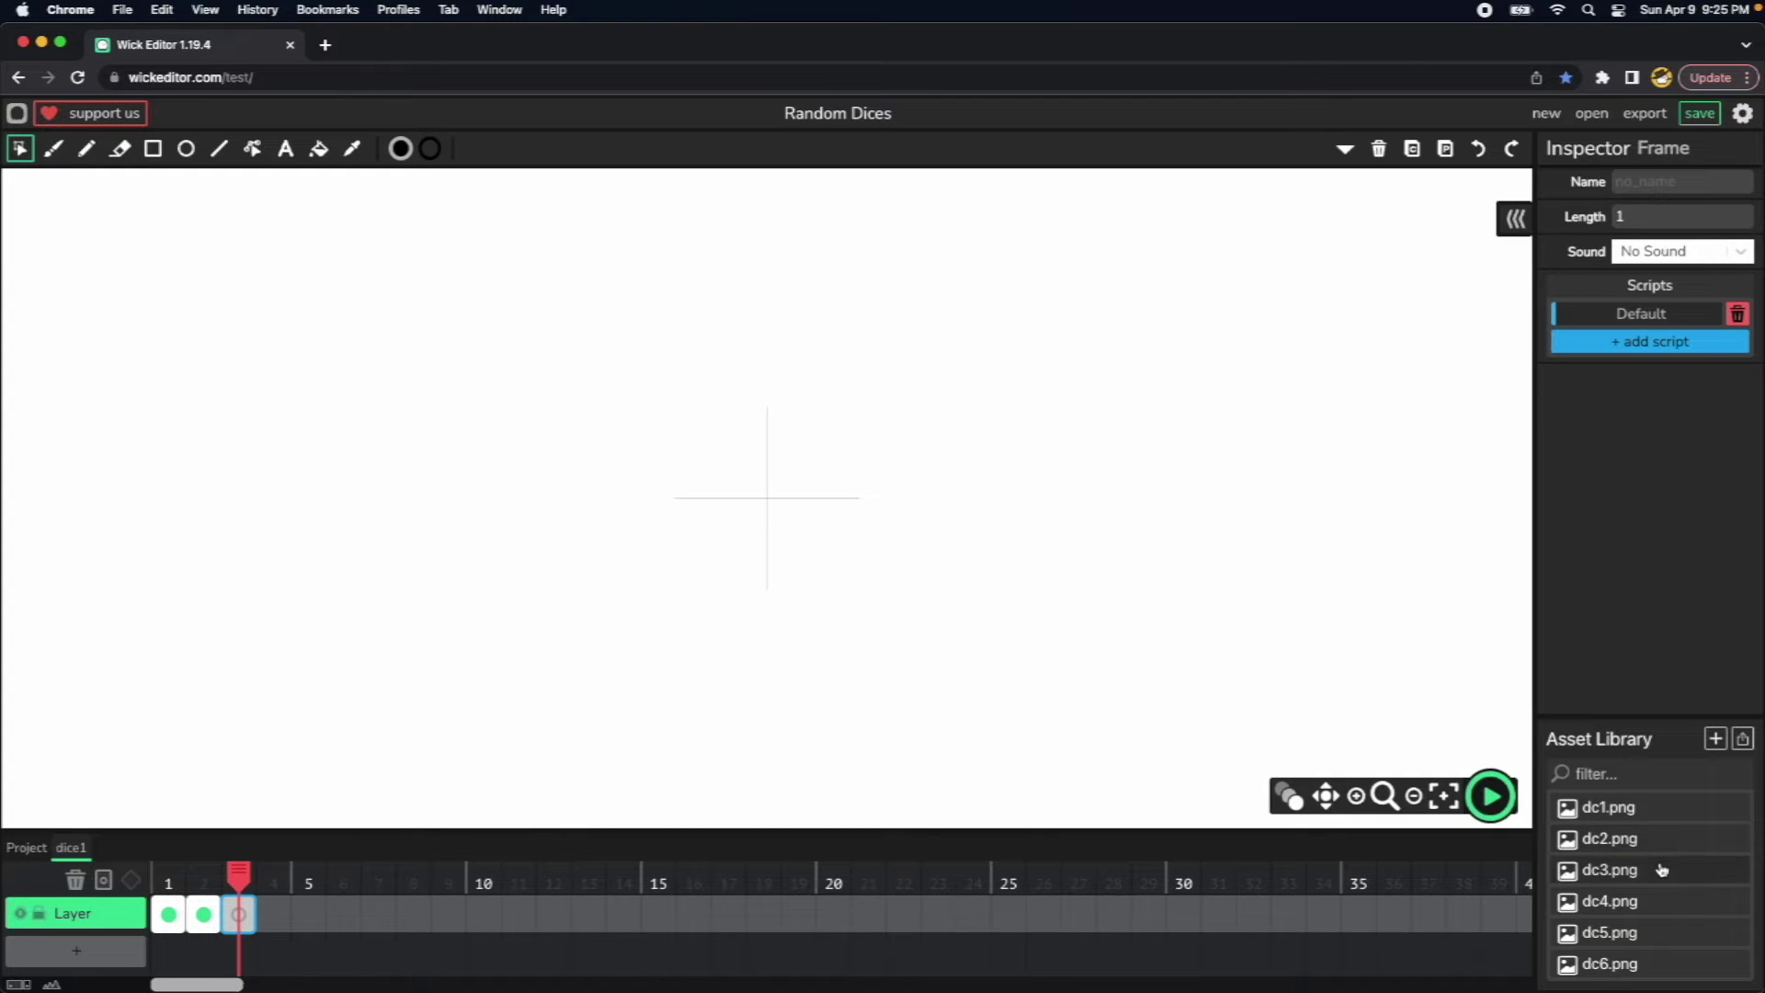
{"action": "left_click", "coordinate": [1609, 870]}
{"action": "left_click", "coordinate": [1632, 900]}
{"action": "left_click", "coordinate": [273, 915]}
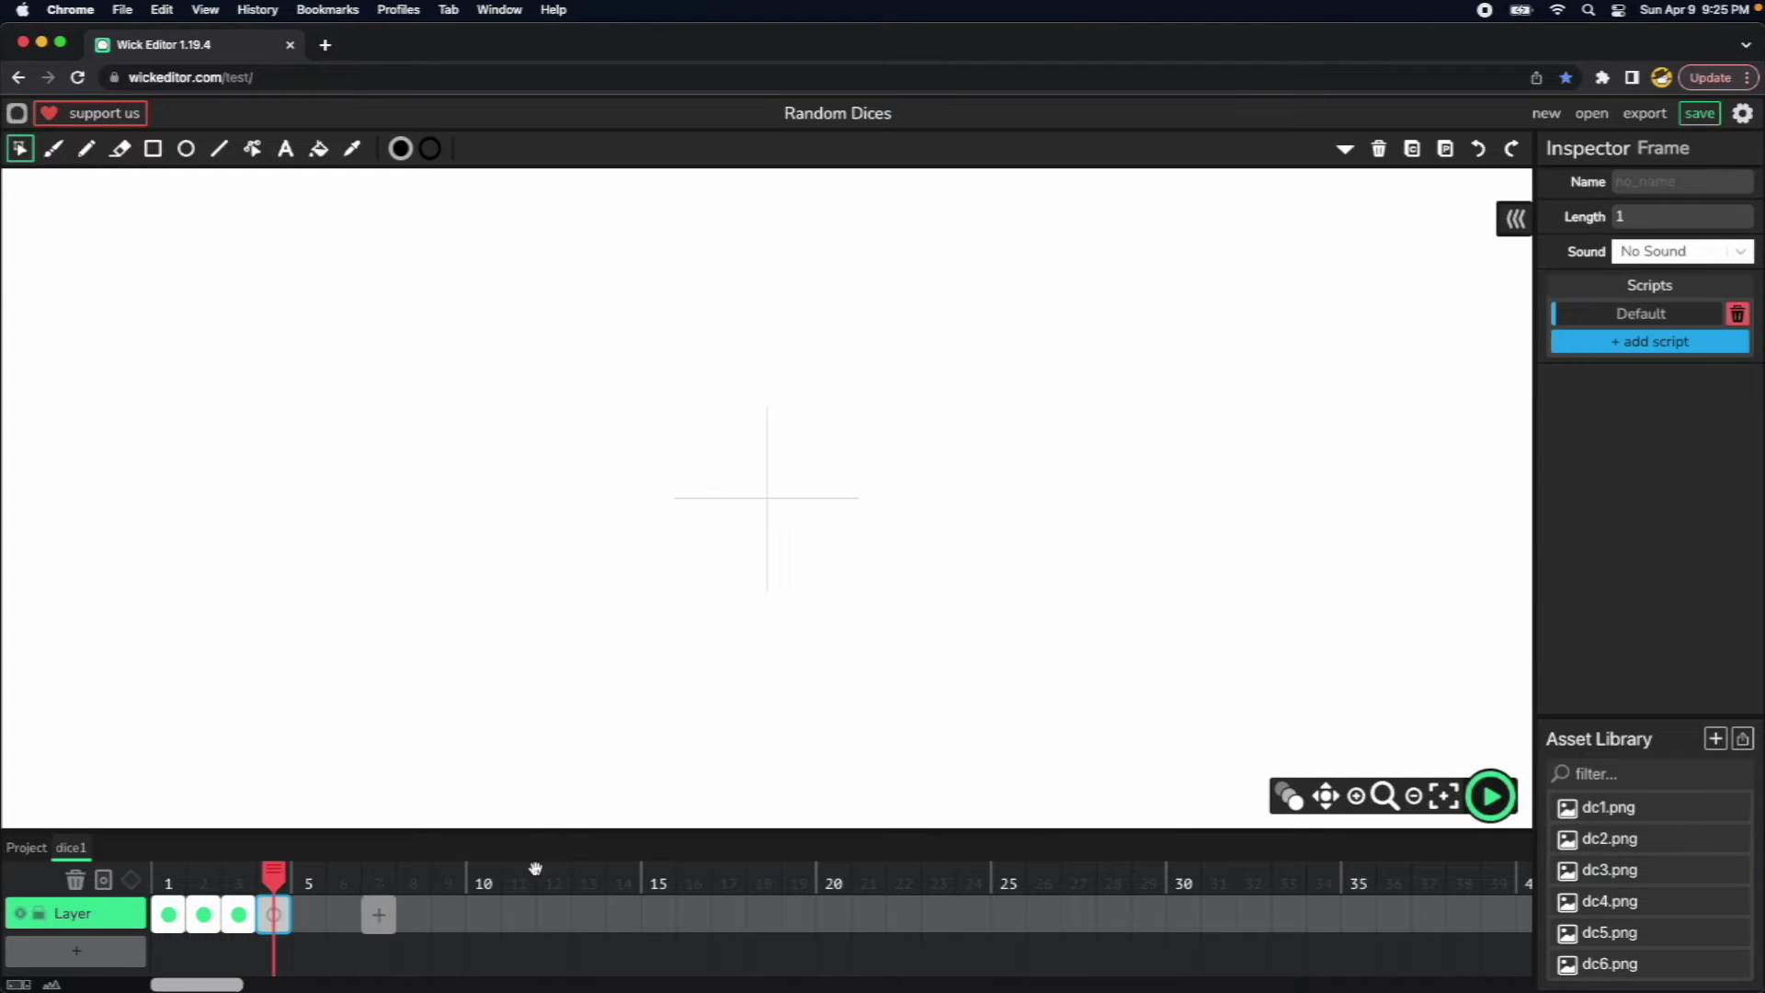
{"action": "left_click", "coordinate": [1608, 900]}
{"action": "left_click", "coordinate": [1623, 928]}
Add frames 5 and 6 showing the dc5 and dc6 faces.
{"action": "left_click", "coordinate": [309, 914]}
{"action": "left_click", "coordinate": [1609, 932]}
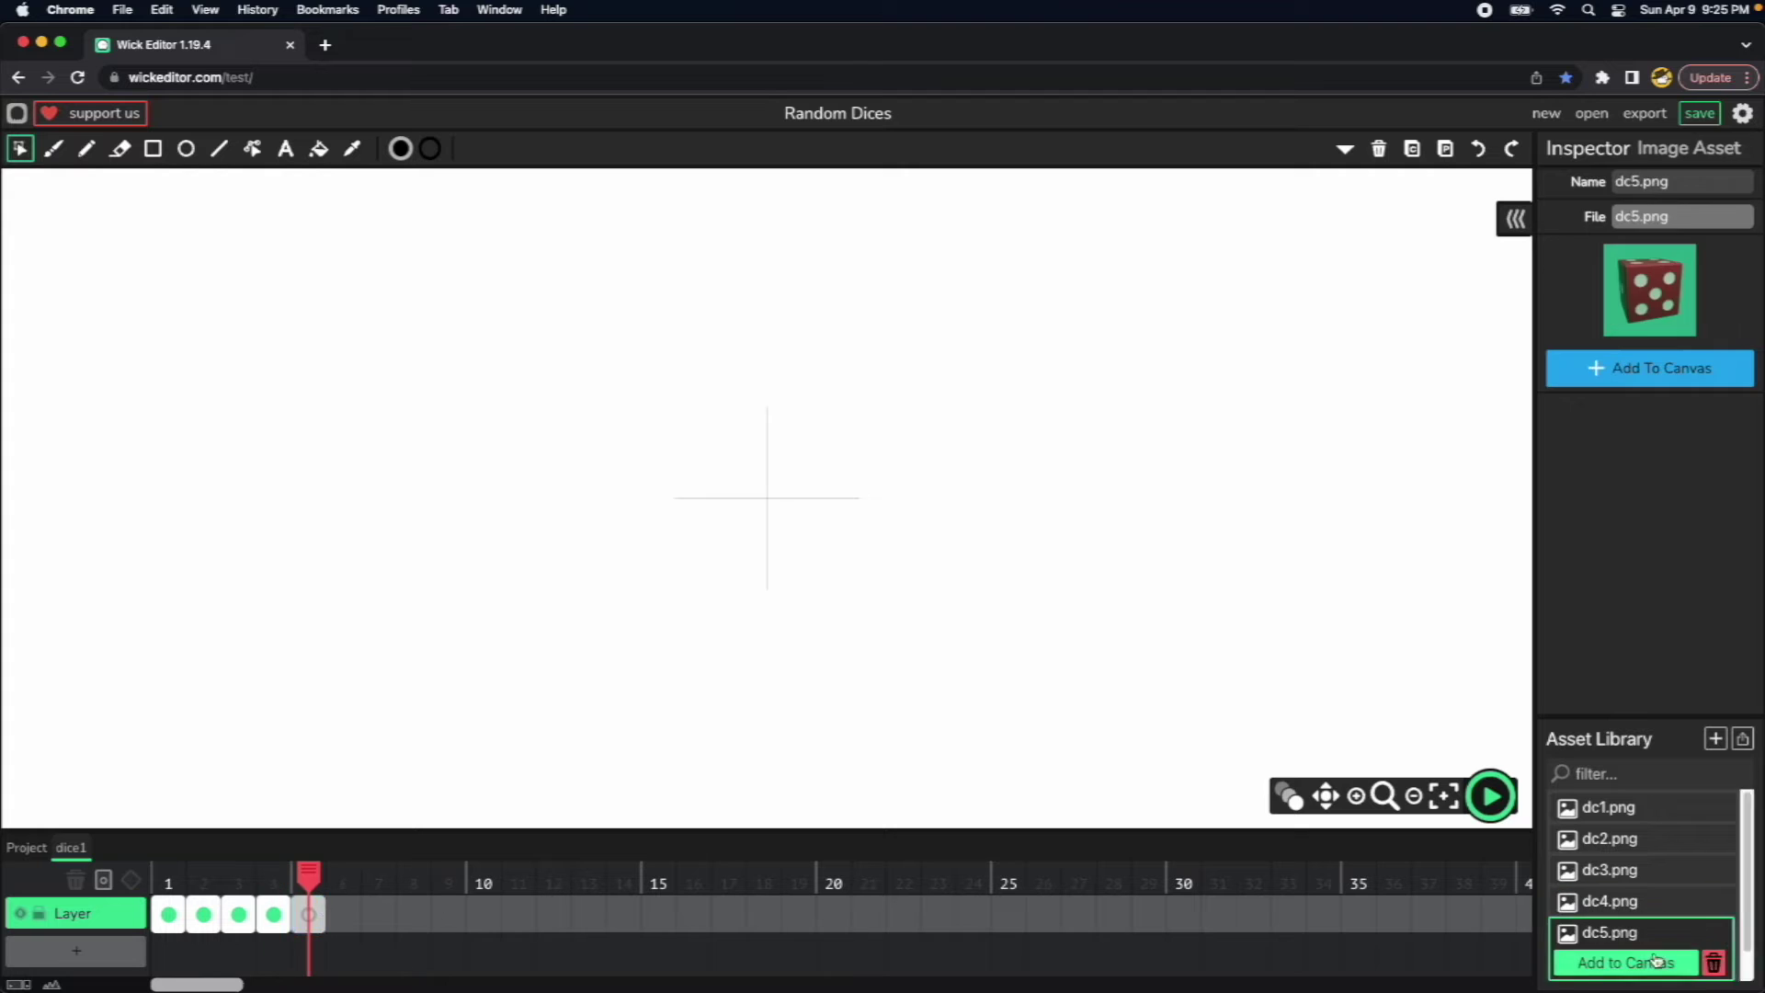
{"action": "left_click", "coordinate": [1625, 957]}
{"action": "left_click", "coordinate": [344, 915]}
{"action": "left_click", "coordinate": [1609, 963]}
{"action": "left_click", "coordinate": [1646, 961]}
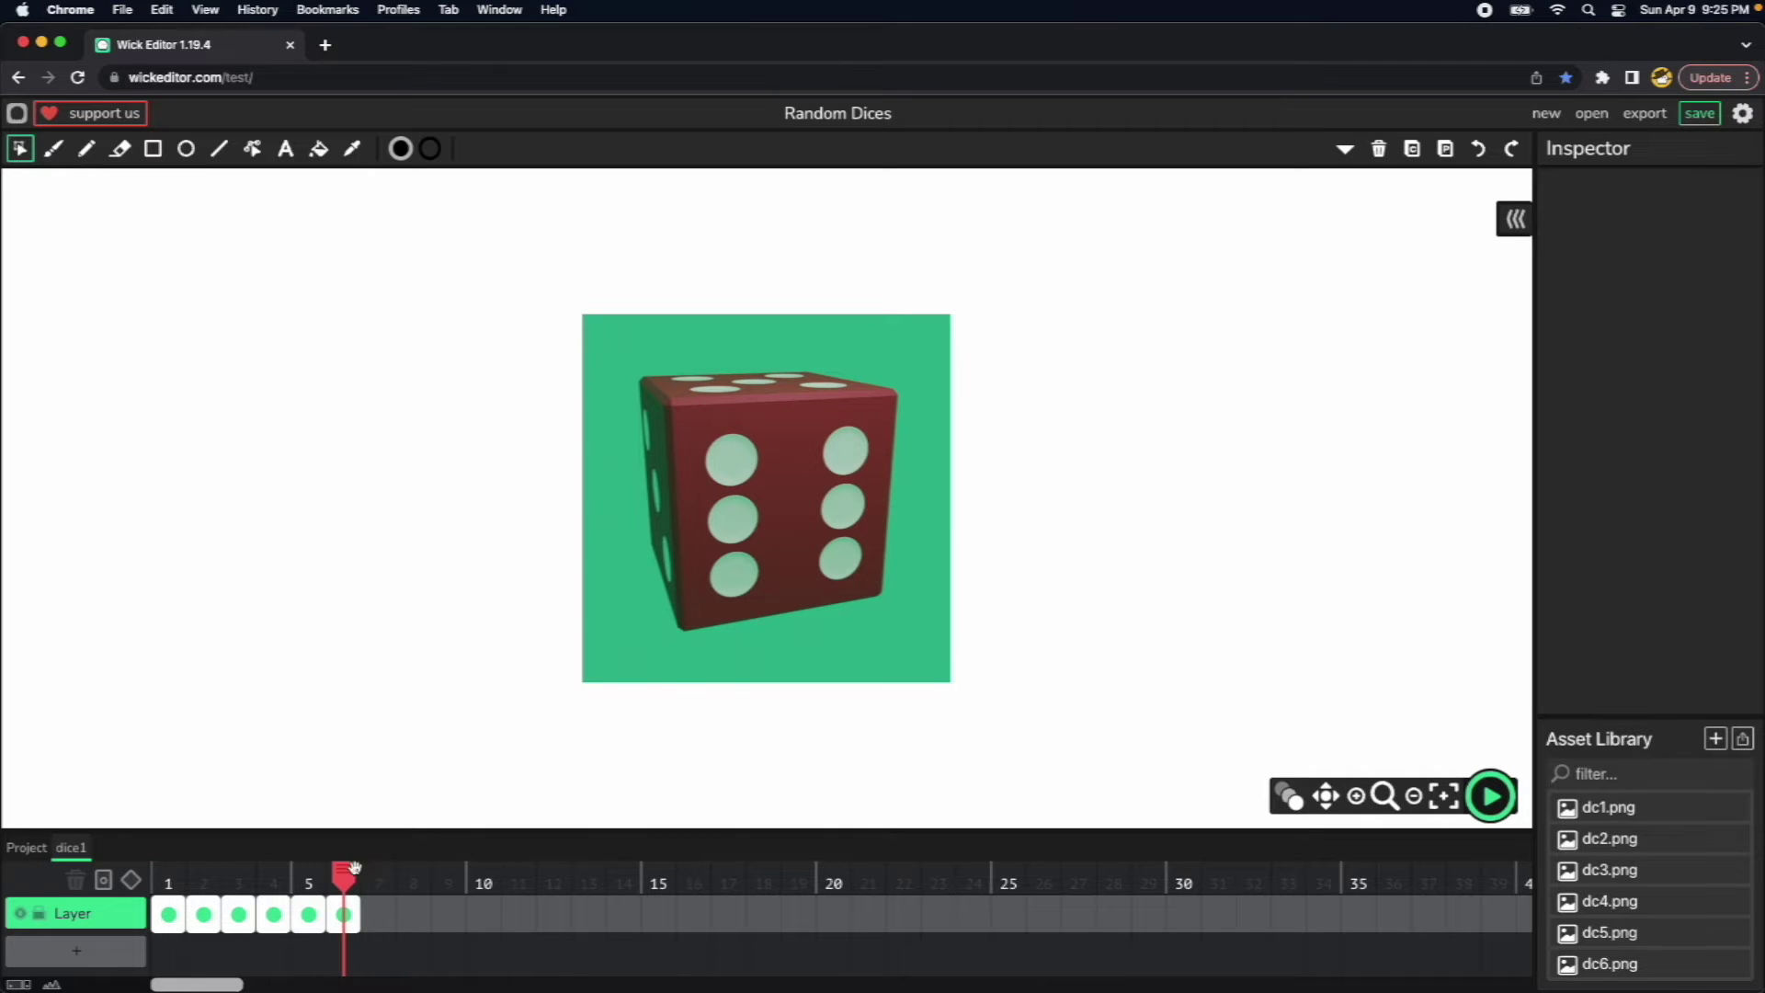
Step through frames 1–6 to check each die face, ending on frame 2.
{"action": "left_click", "coordinate": [171, 880]}
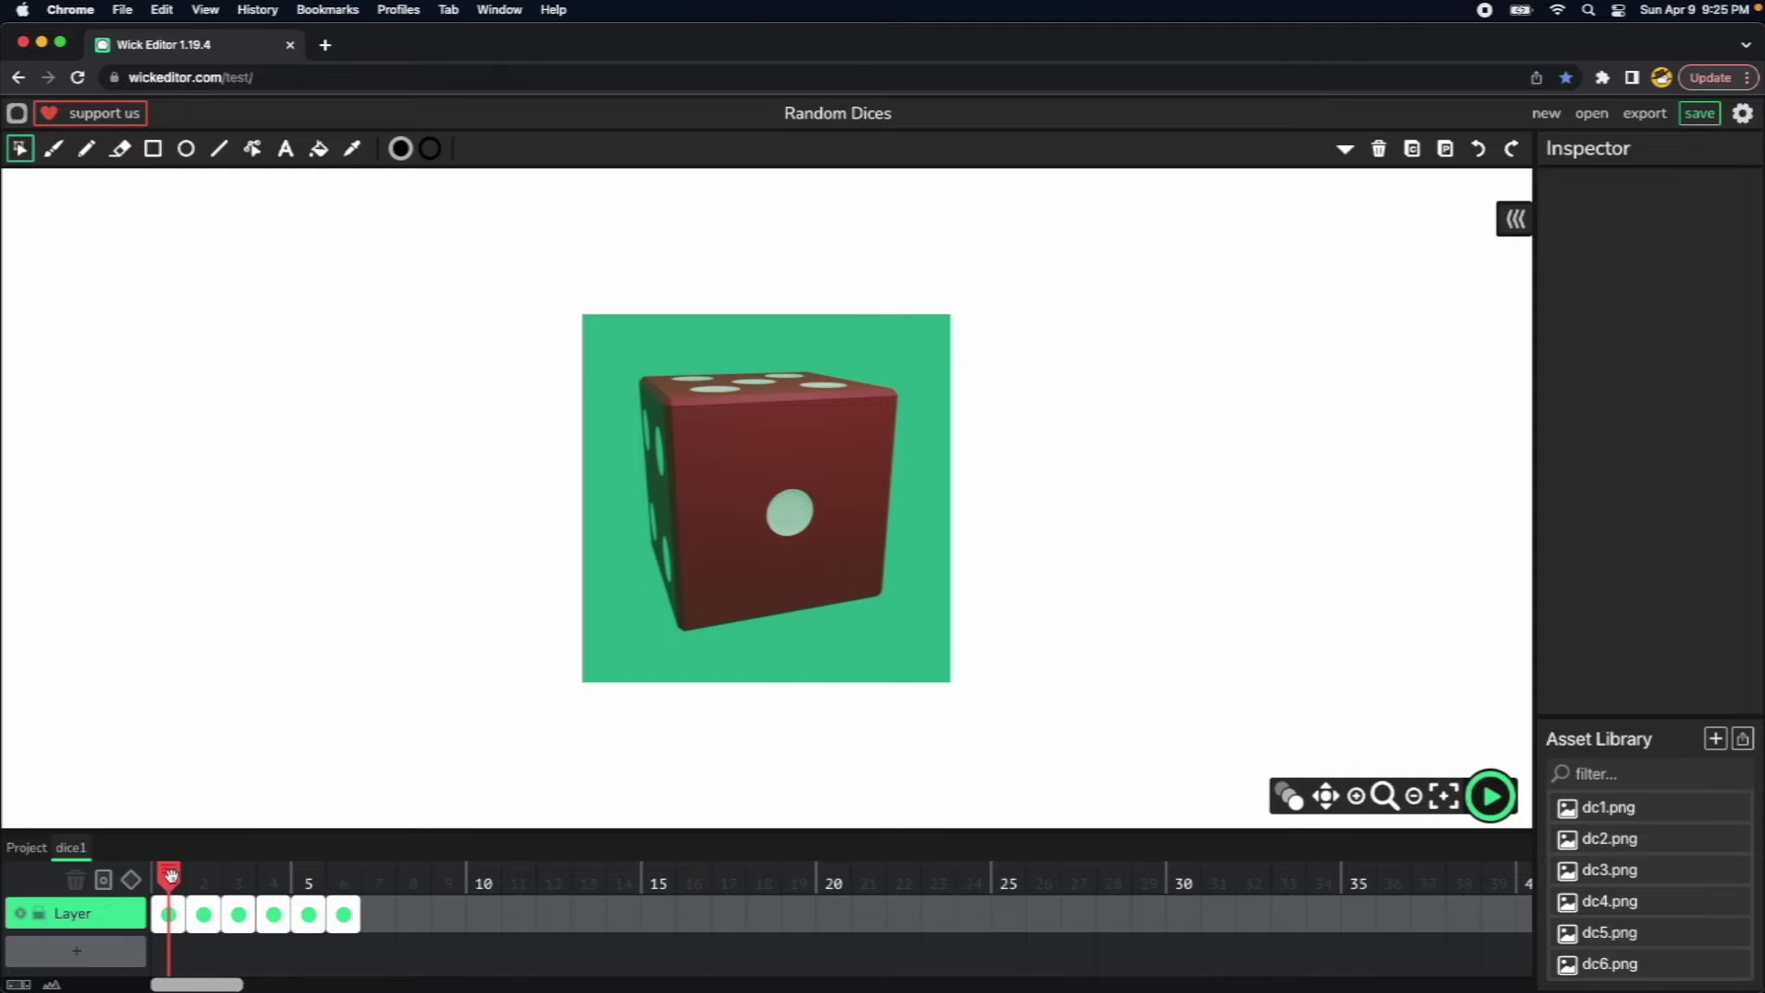
{"action": "left_click", "coordinate": [201, 878]}
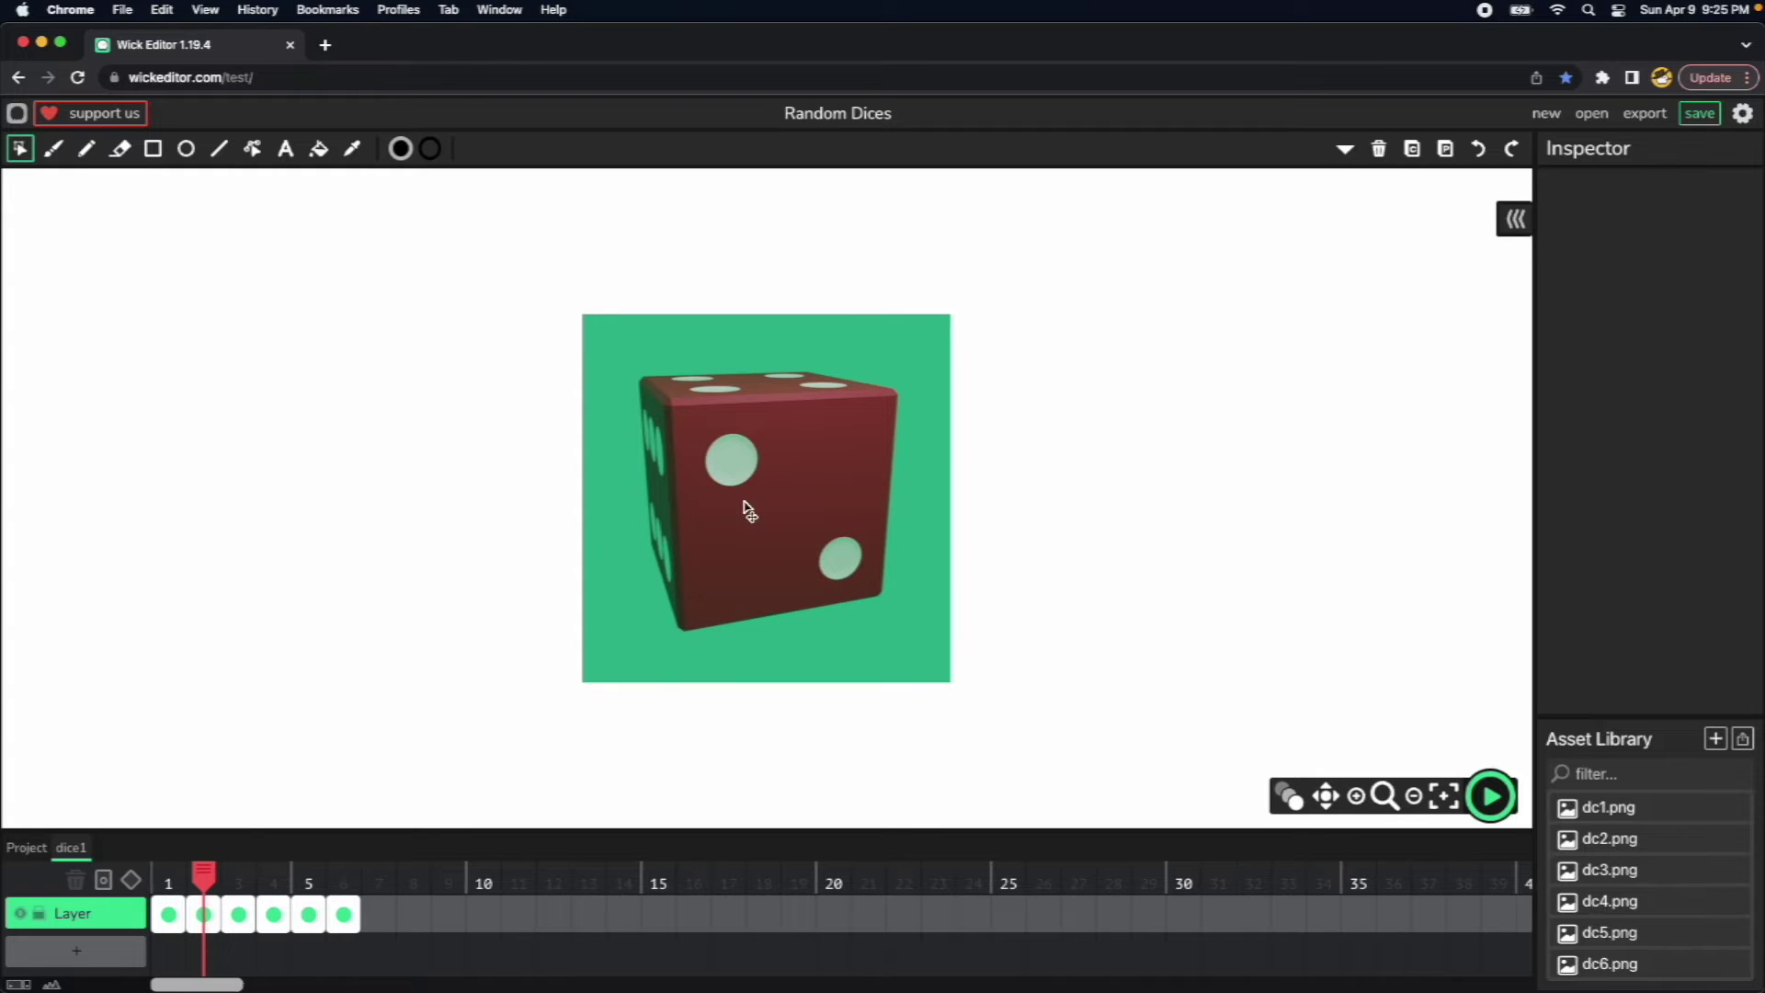
{"action": "left_click", "coordinate": [229, 882]}
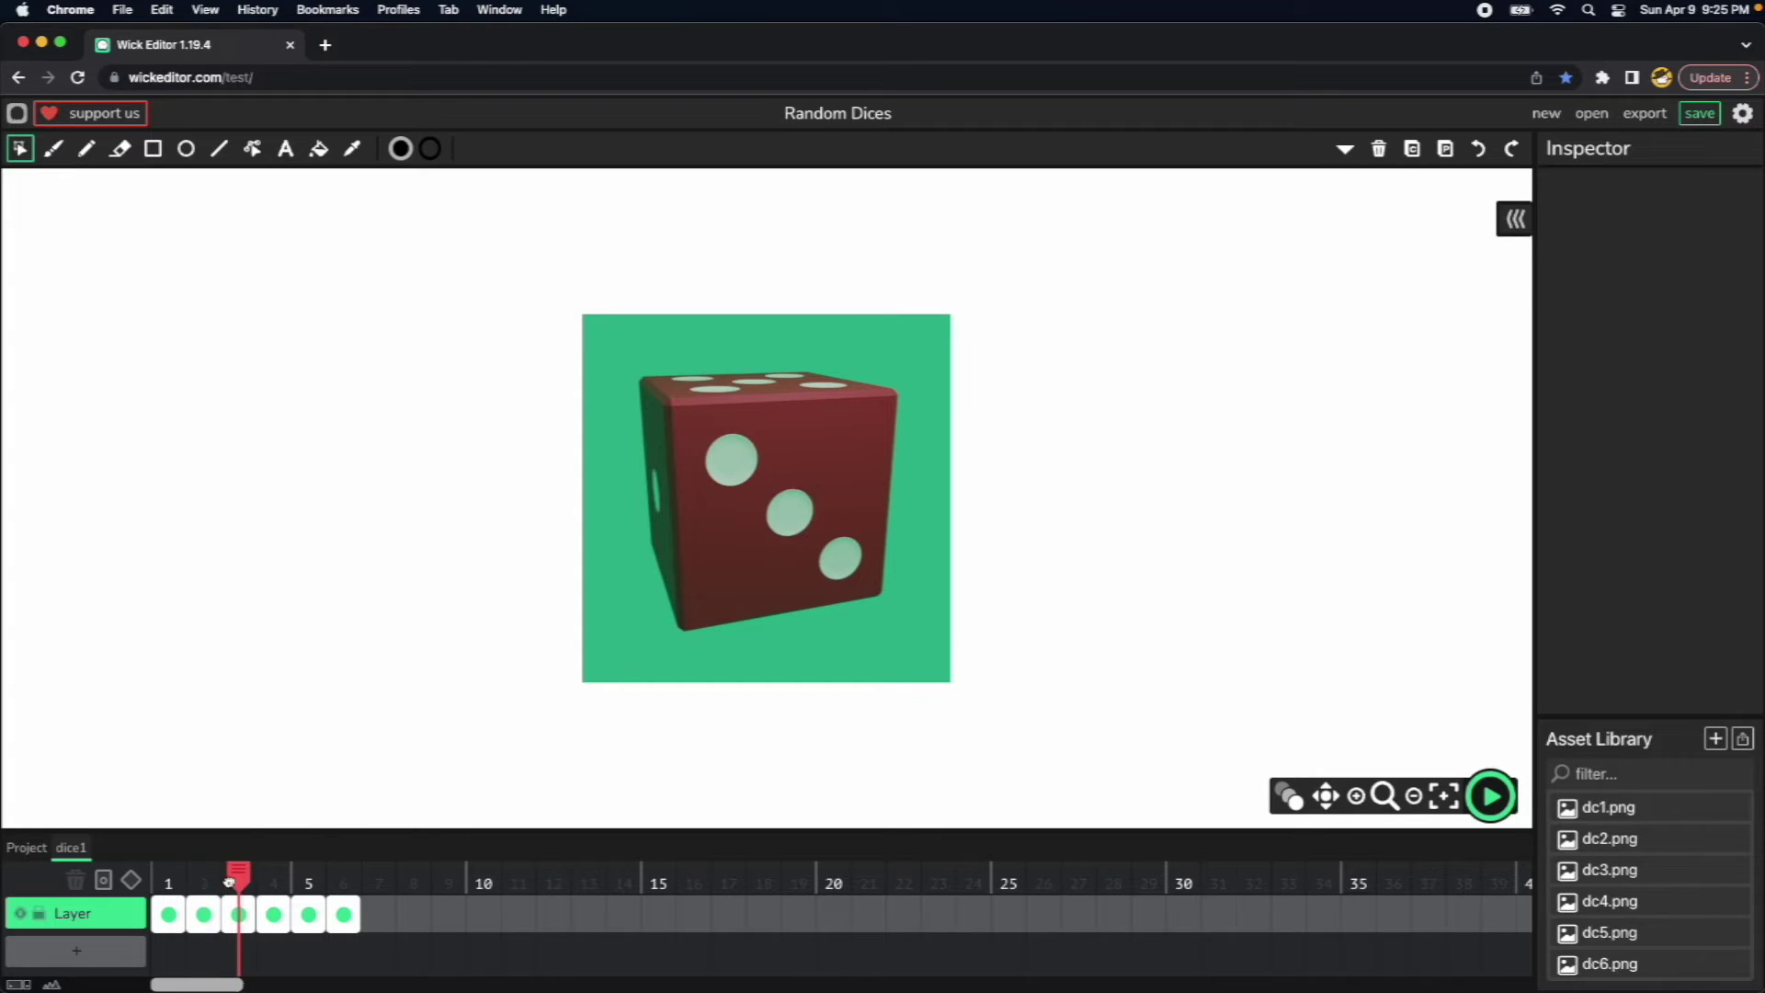
{"action": "left_click", "coordinate": [269, 882]}
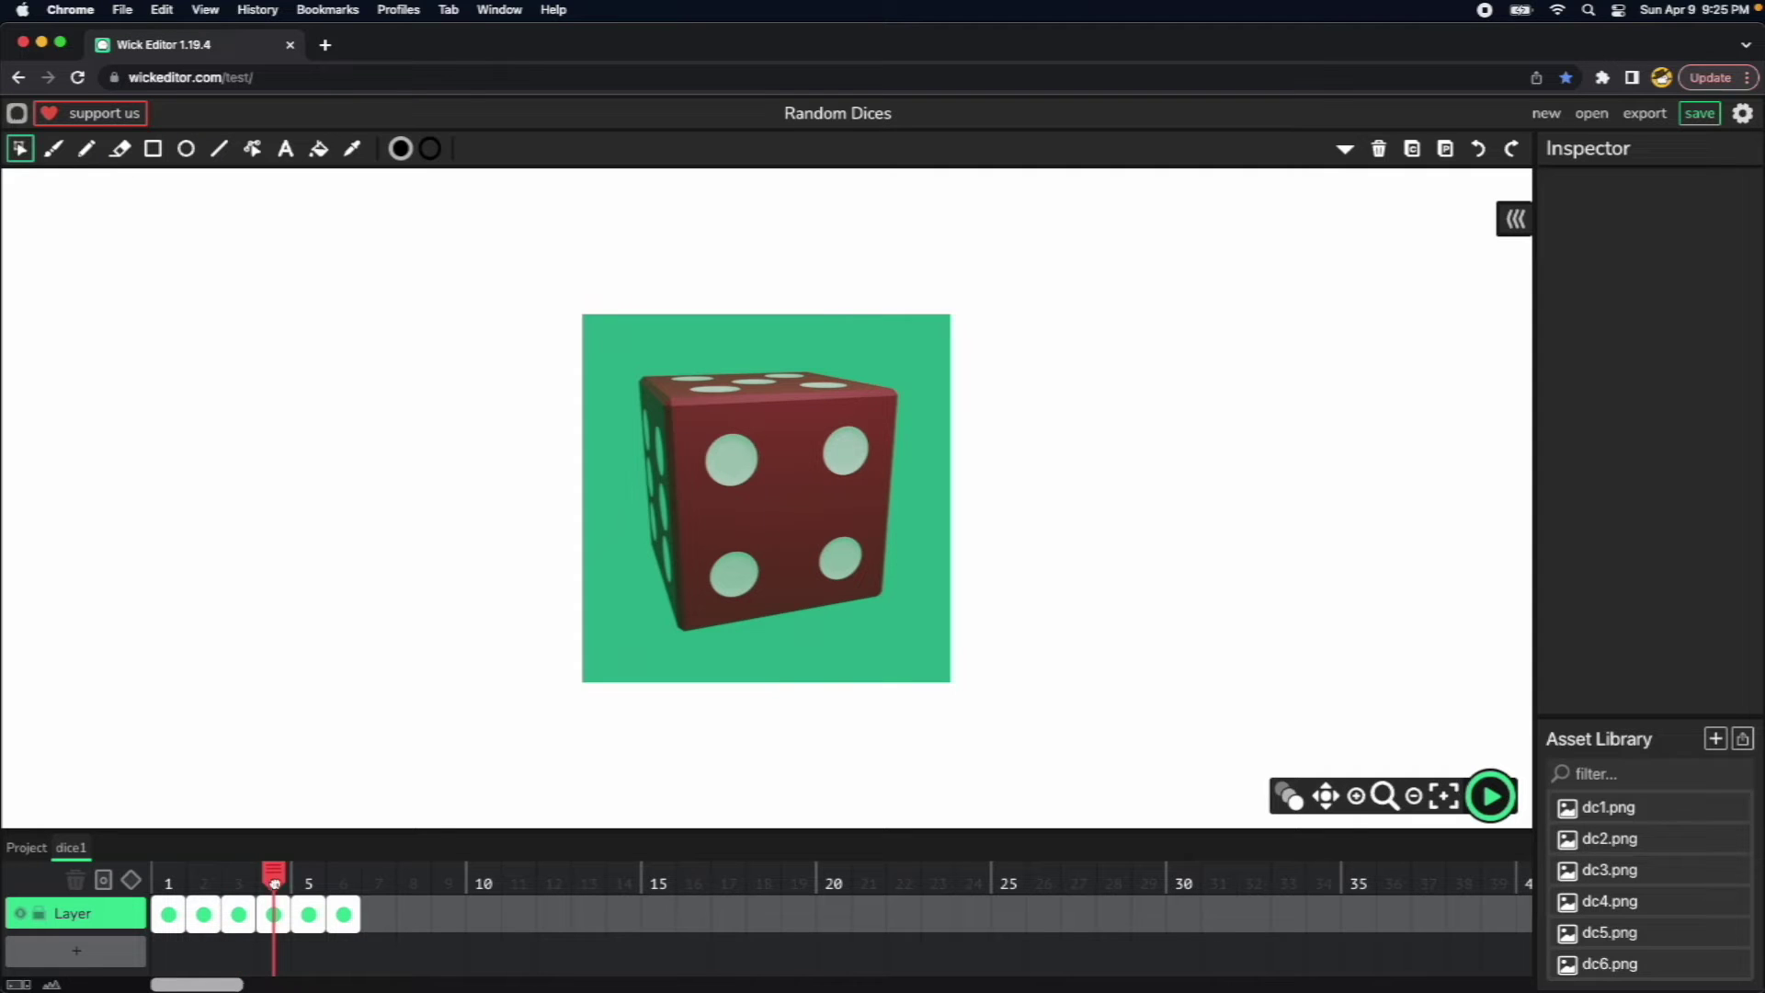
{"action": "left_click", "coordinate": [317, 877]}
{"action": "left_click", "coordinate": [347, 880]}
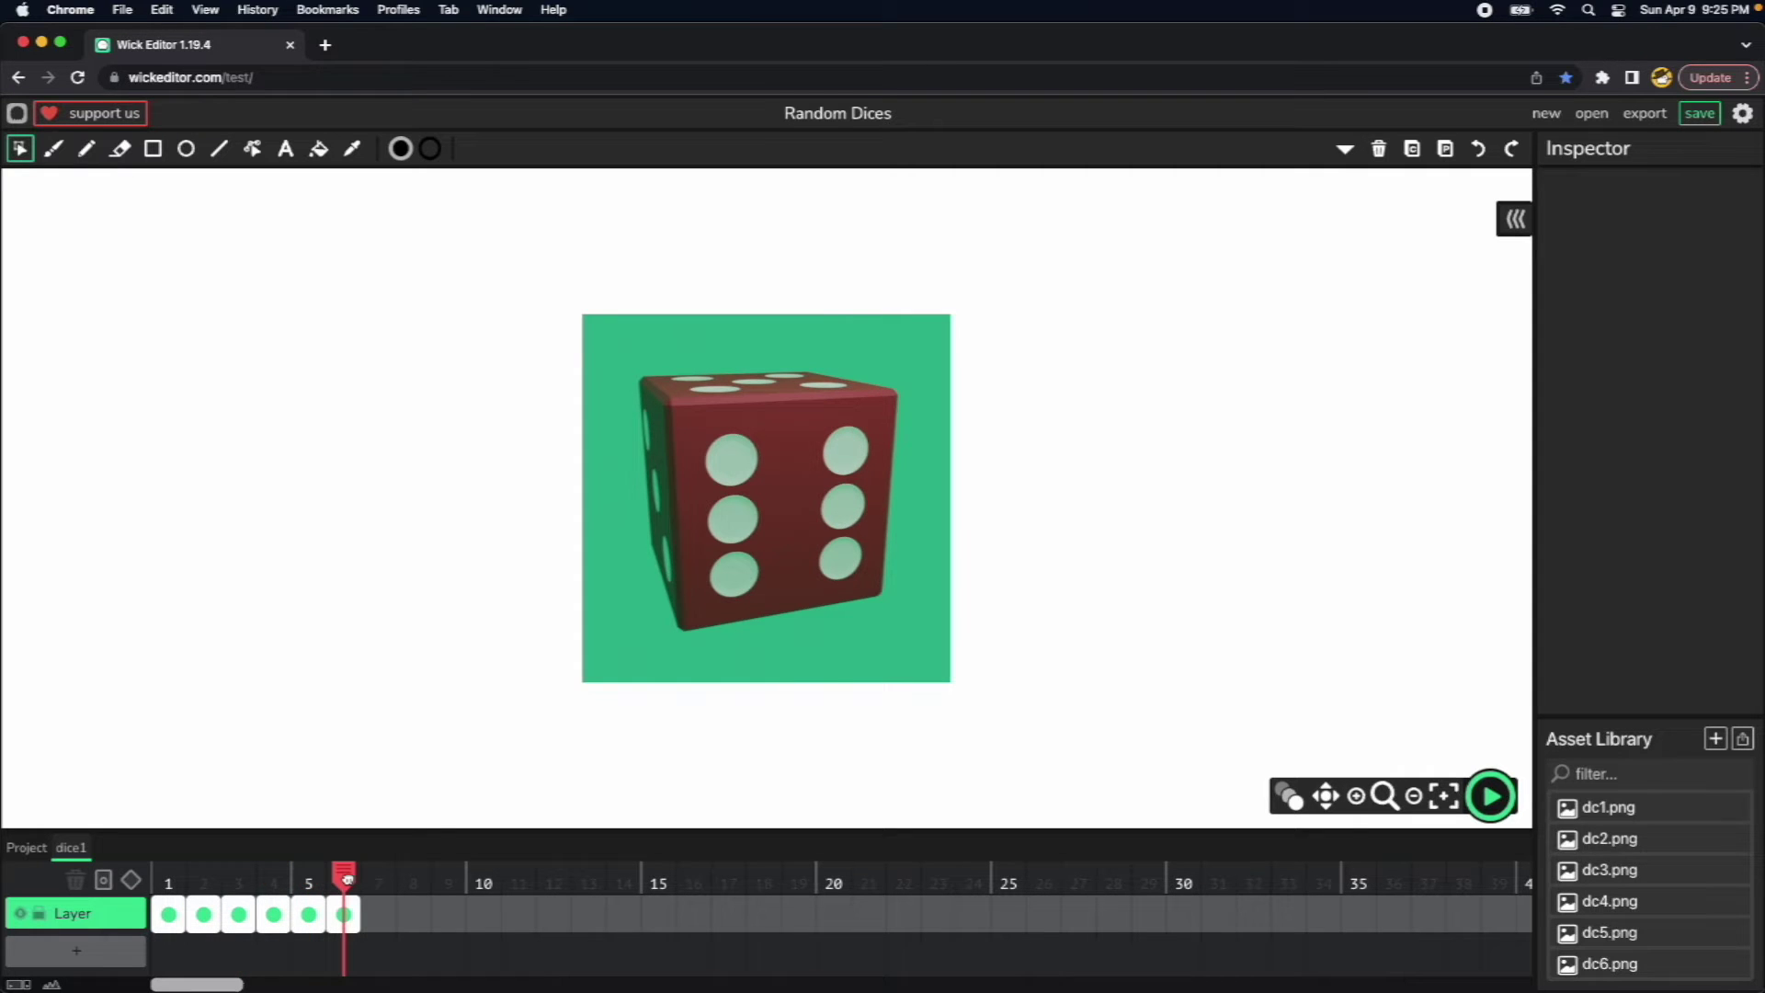
{"action": "left_click_drag", "start_coordinate": [347, 879], "coordinate": [238, 879]}
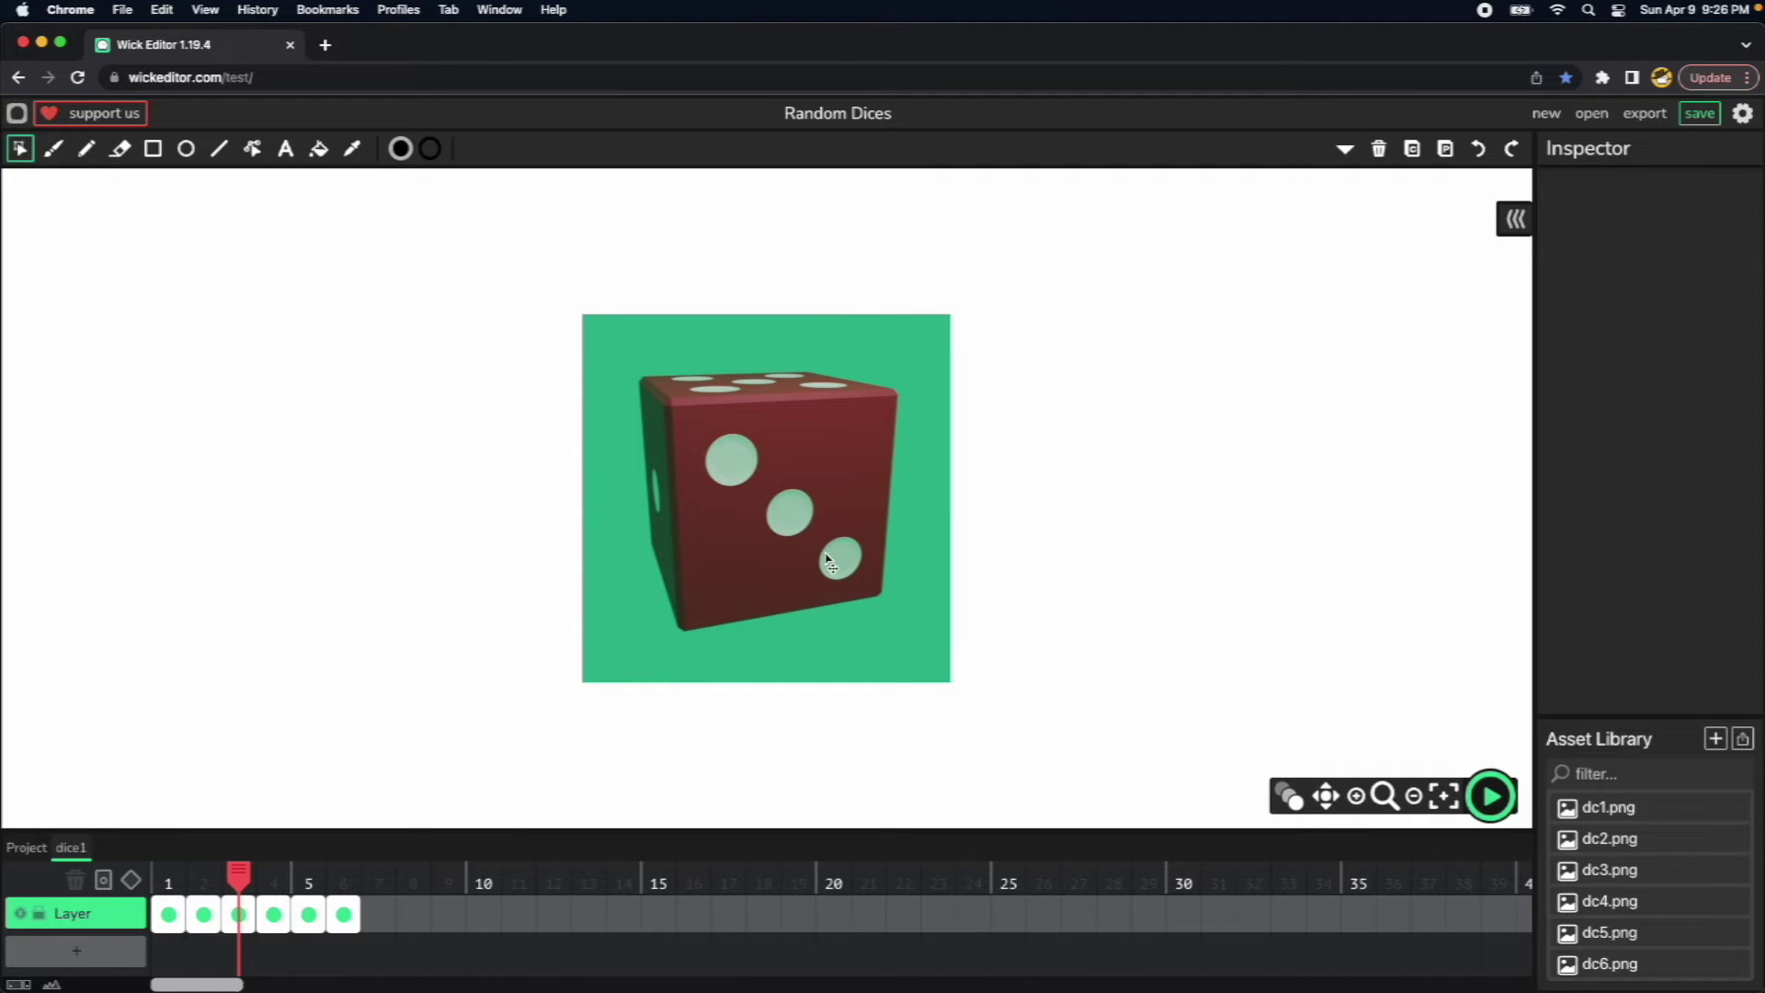
{"action": "left_click_drag", "start_coordinate": [241, 878], "coordinate": [207, 879]}
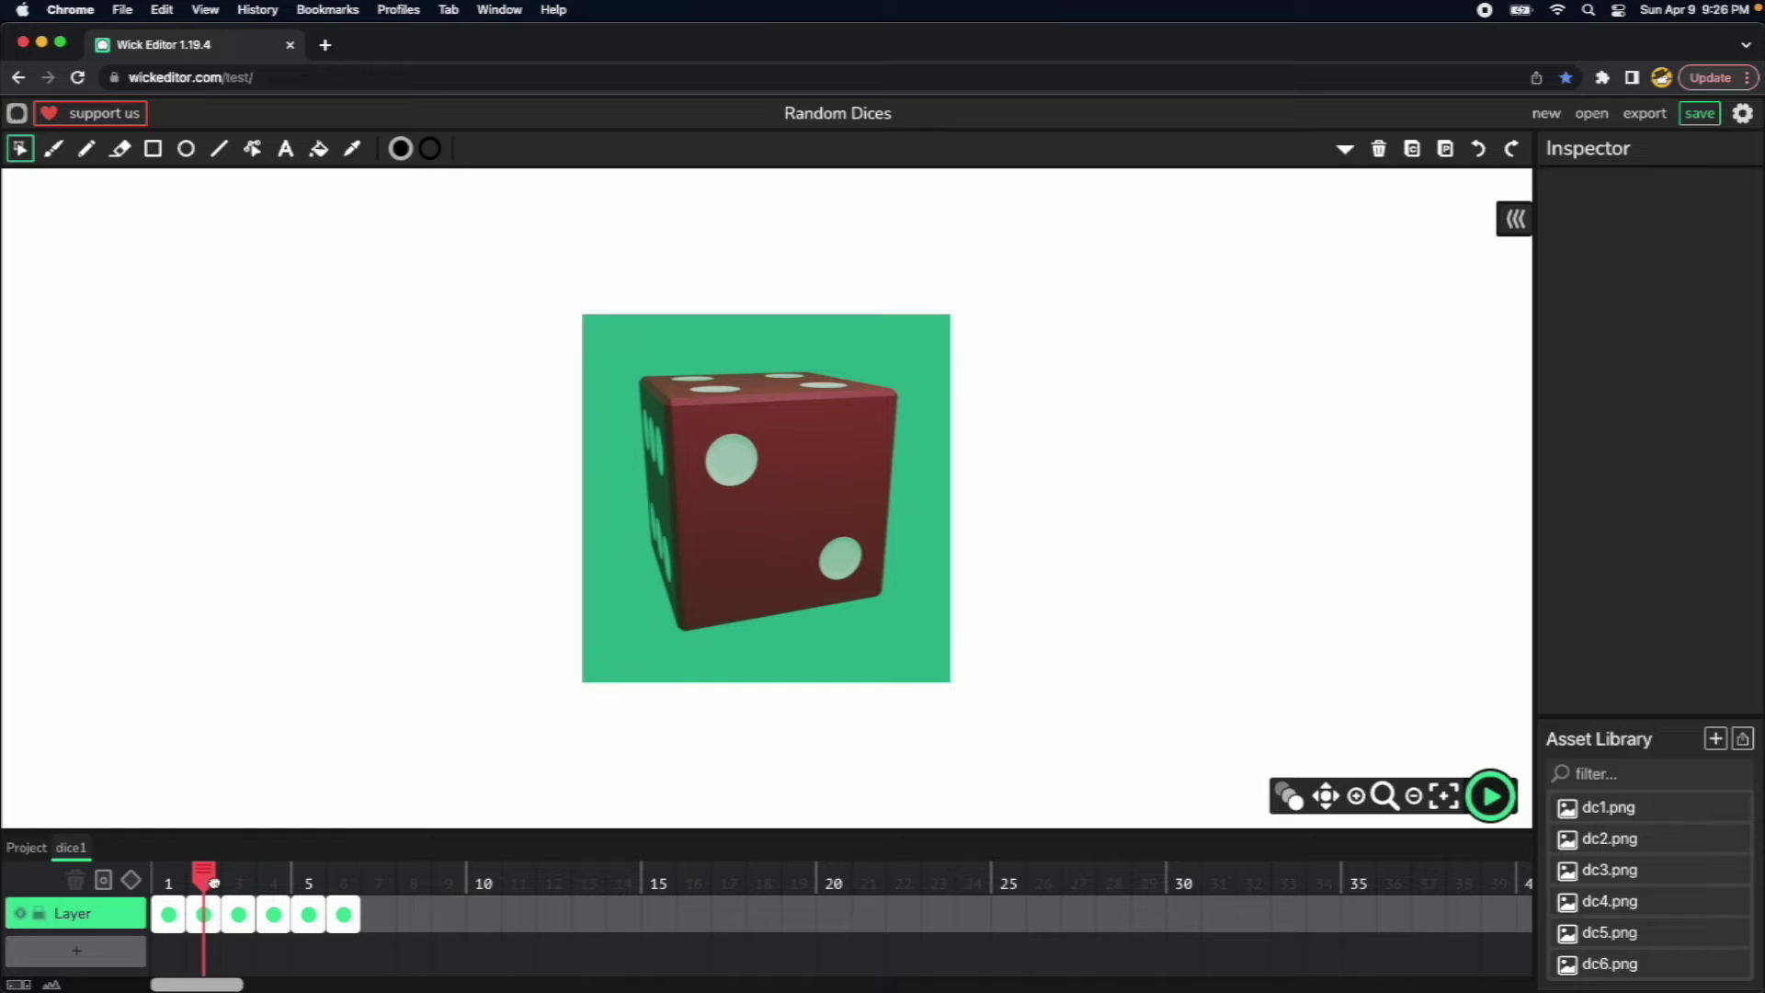
Back in the main project, eyedrop the die's green backdrop as the fill colour.
{"action": "left_click", "coordinate": [27, 851]}
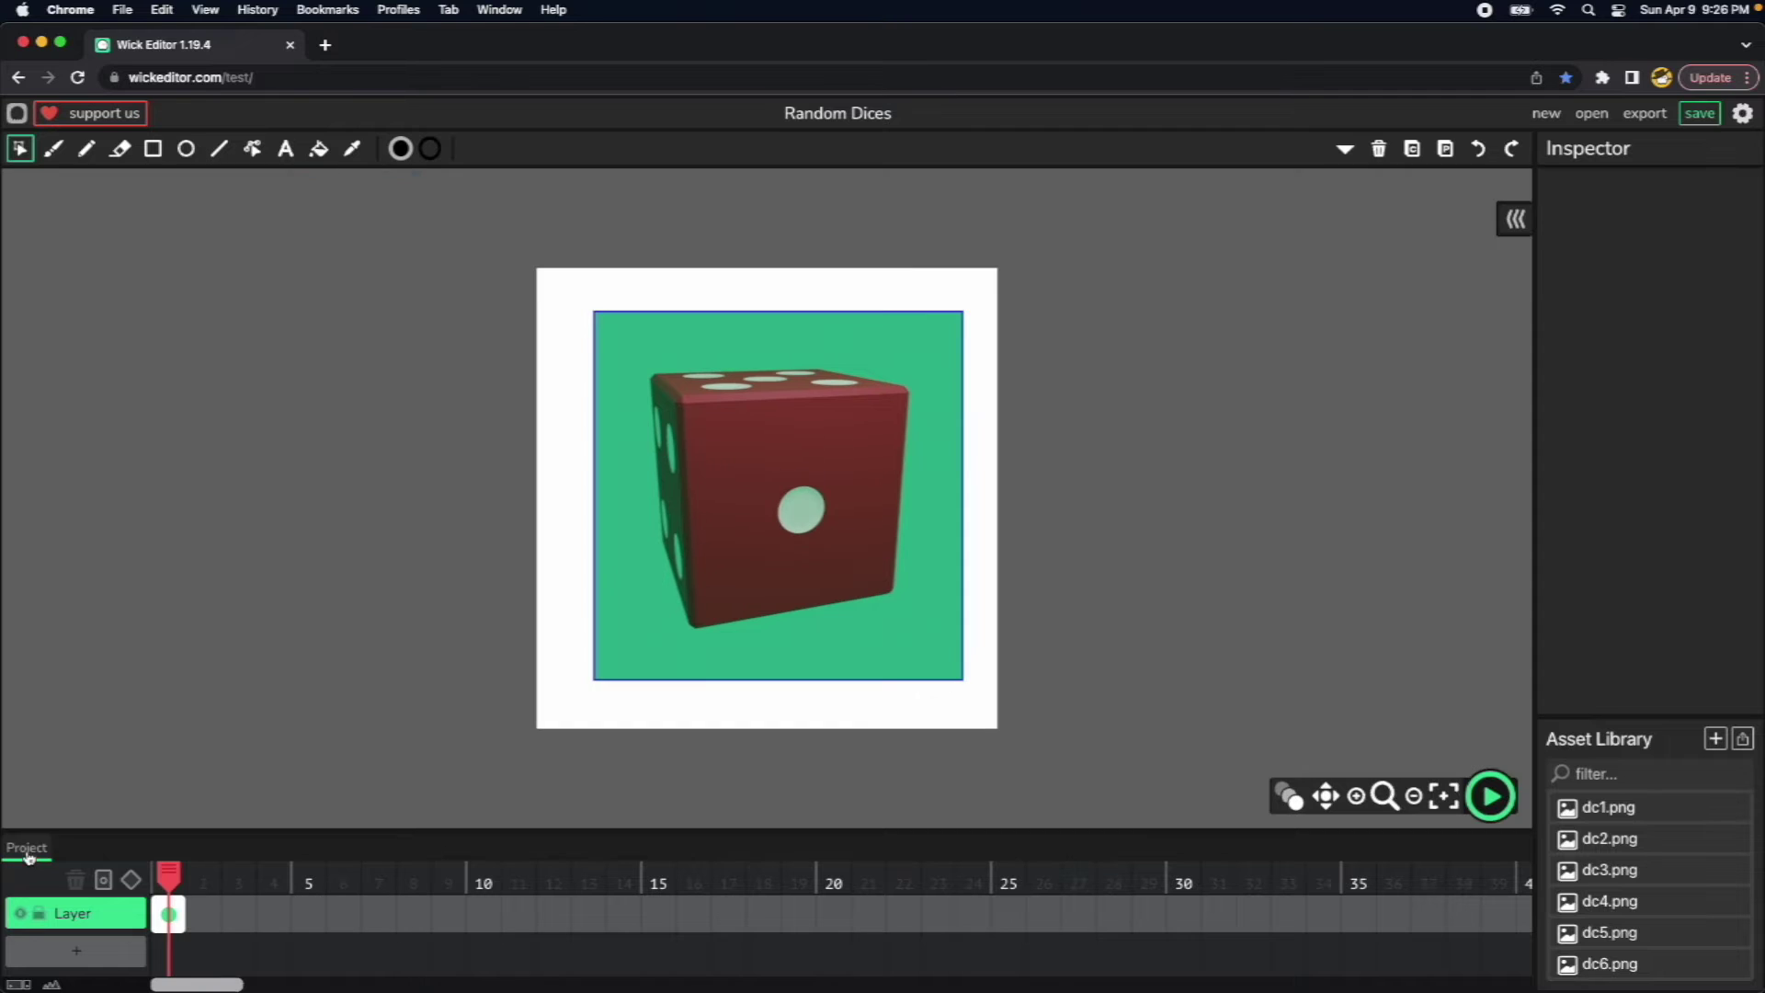
{"action": "left_click", "coordinate": [354, 150]}
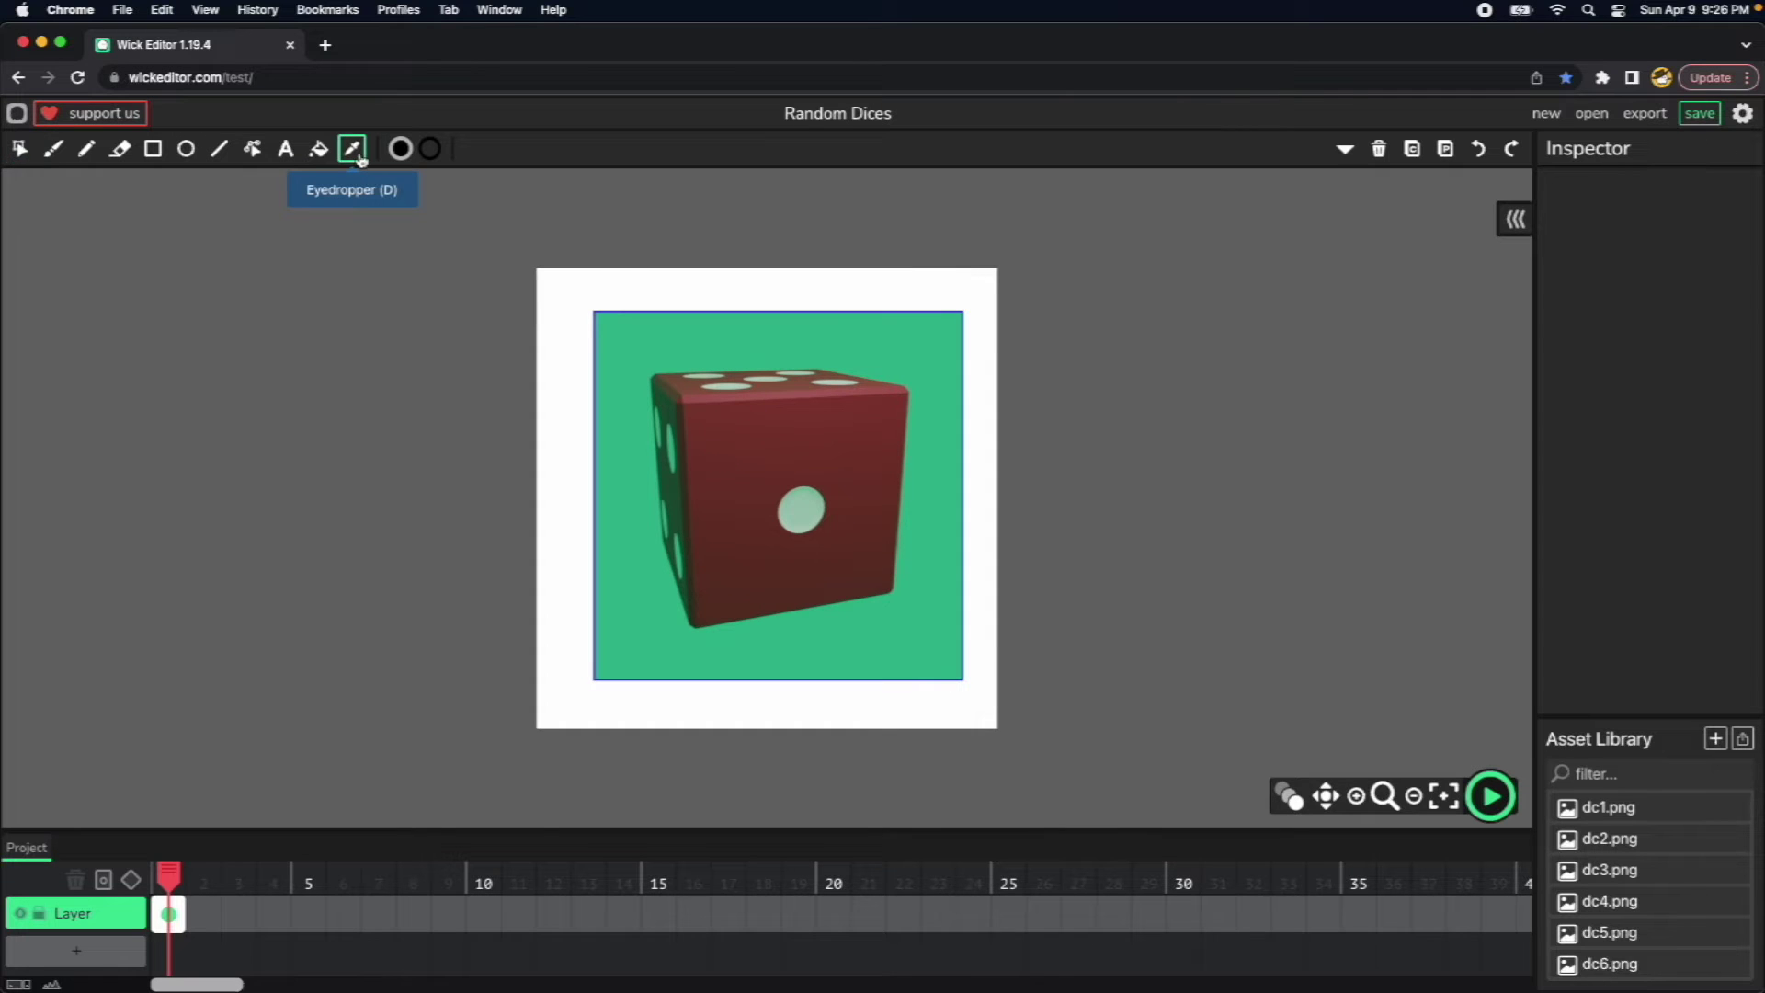
{"action": "left_click", "coordinate": [922, 329]}
Copy the fill colour's hex value 2EB991 from the colour picker.
{"action": "left_click", "coordinate": [401, 149]}
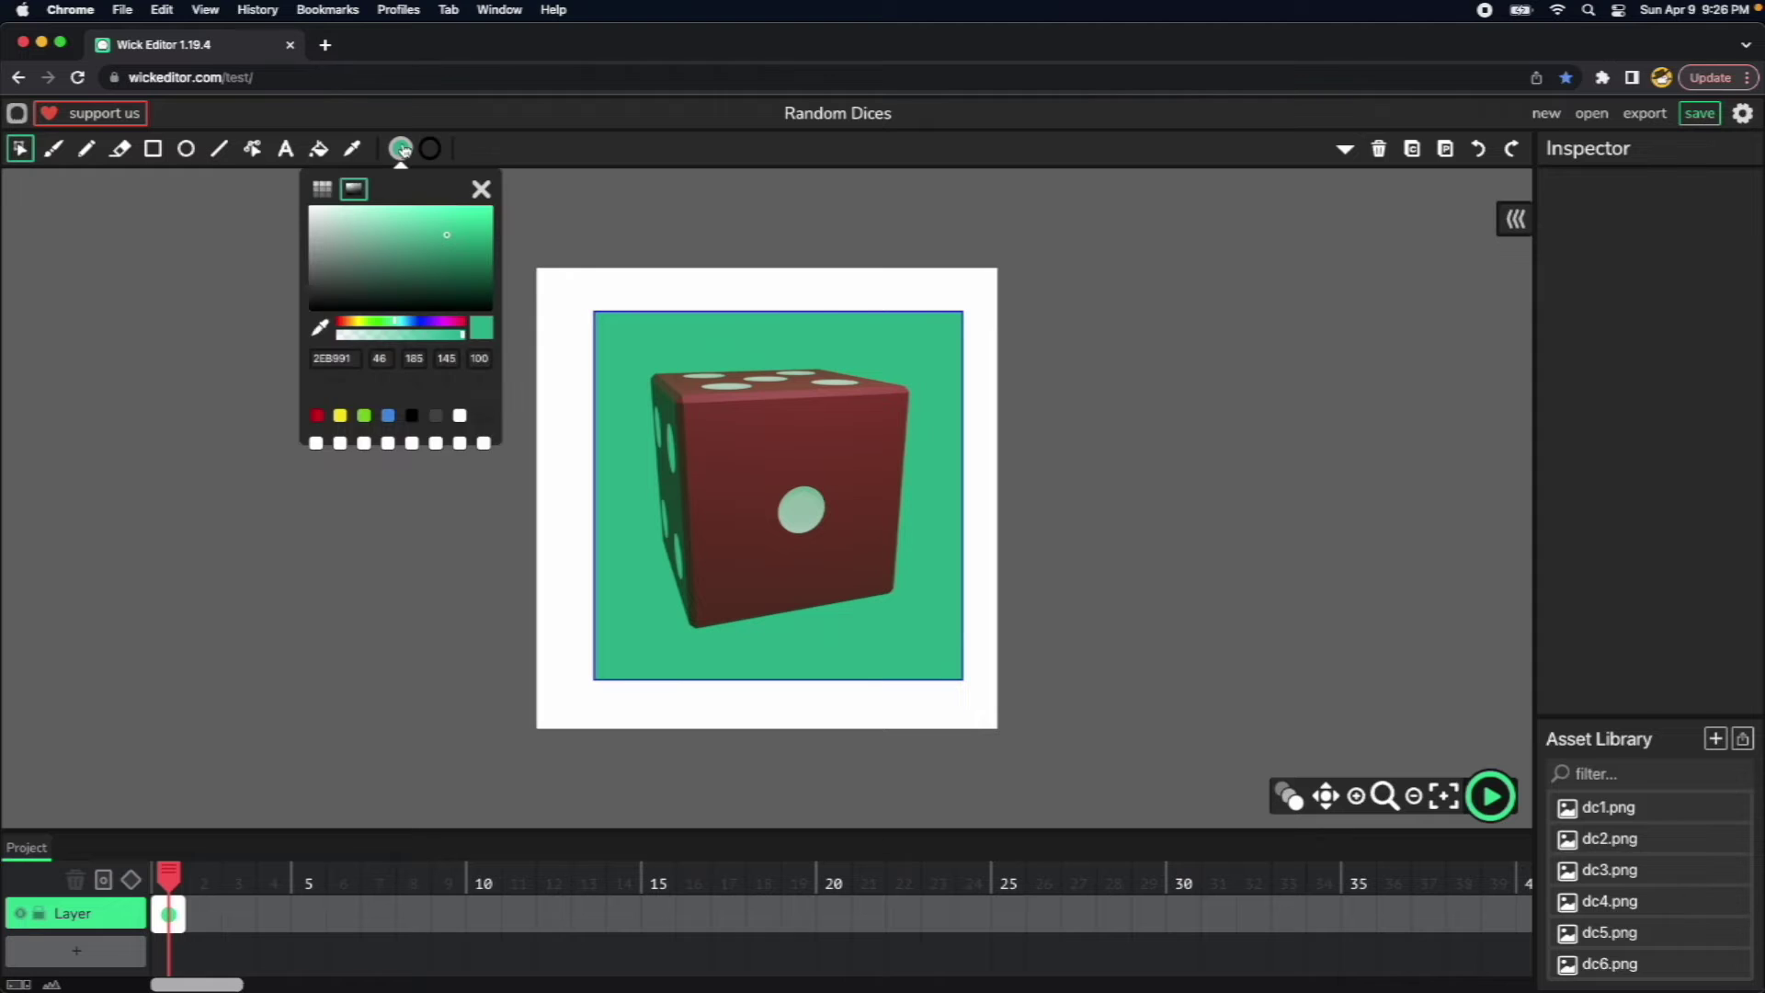
{"action": "left_click", "coordinate": [292, 360]}
{"action": "left_click", "coordinate": [401, 149]}
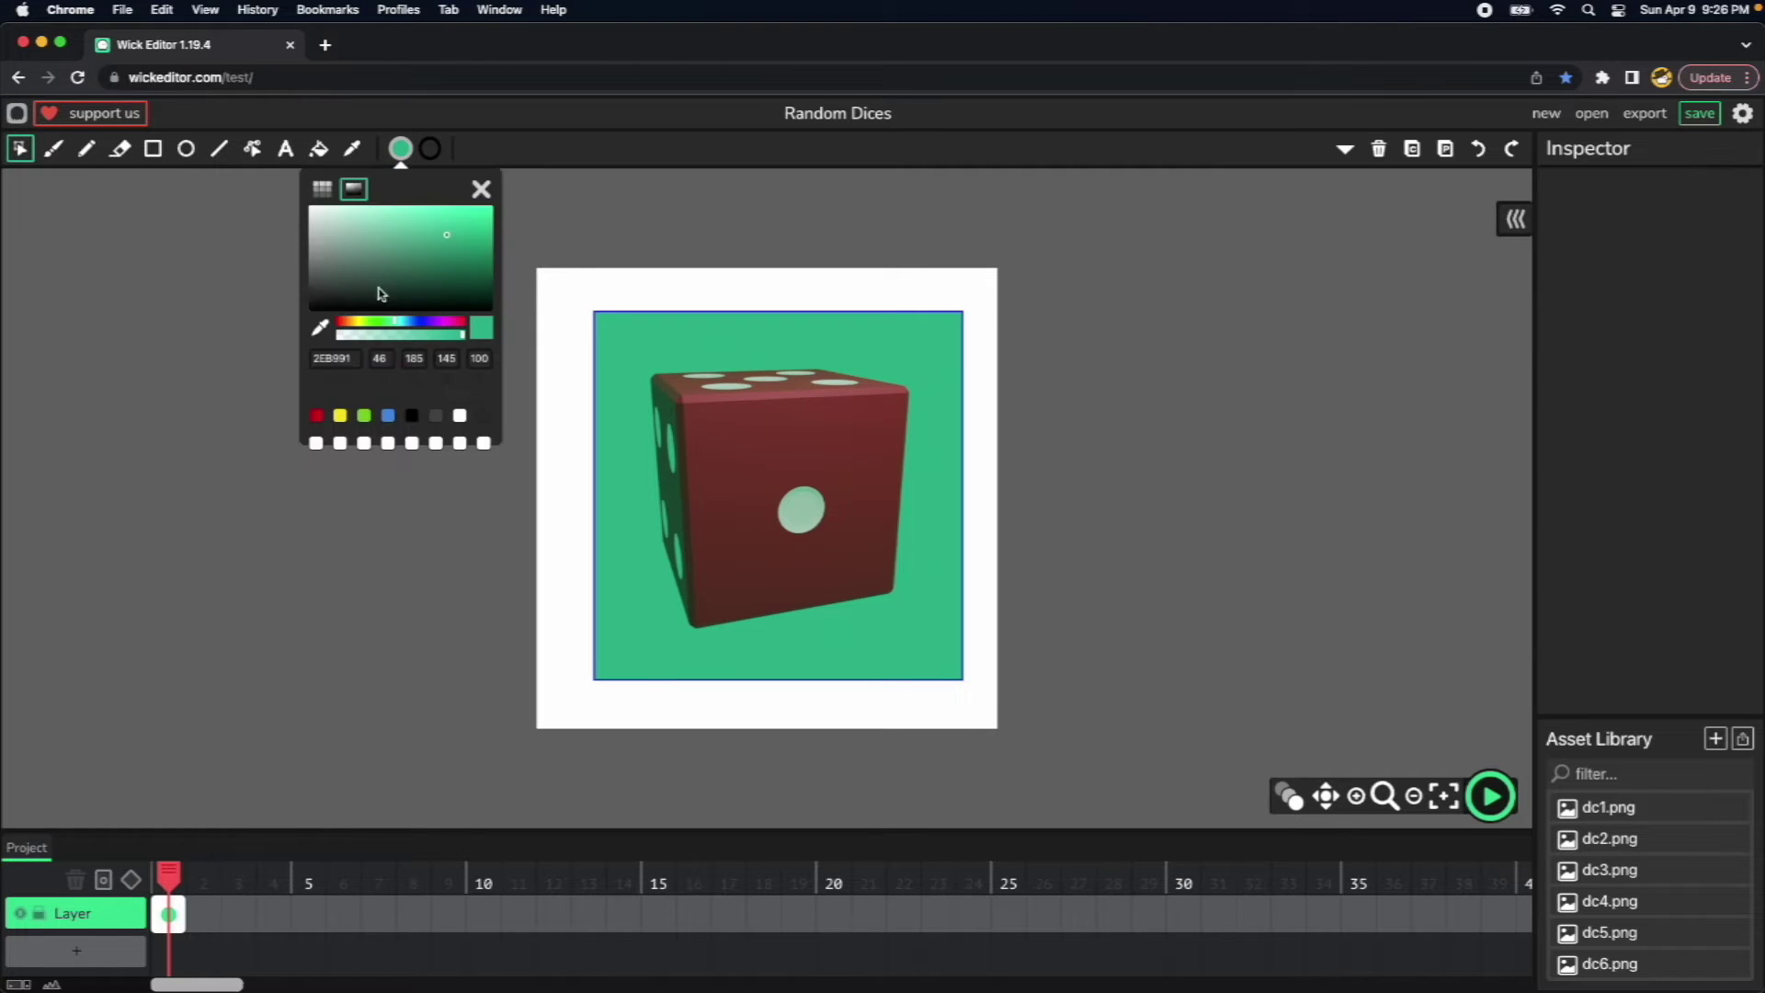
{"action": "double_click", "coordinate": [343, 362]}
{"action": "key", "text": "super+c"}
{"action": "left_click", "coordinate": [1230, 263]}
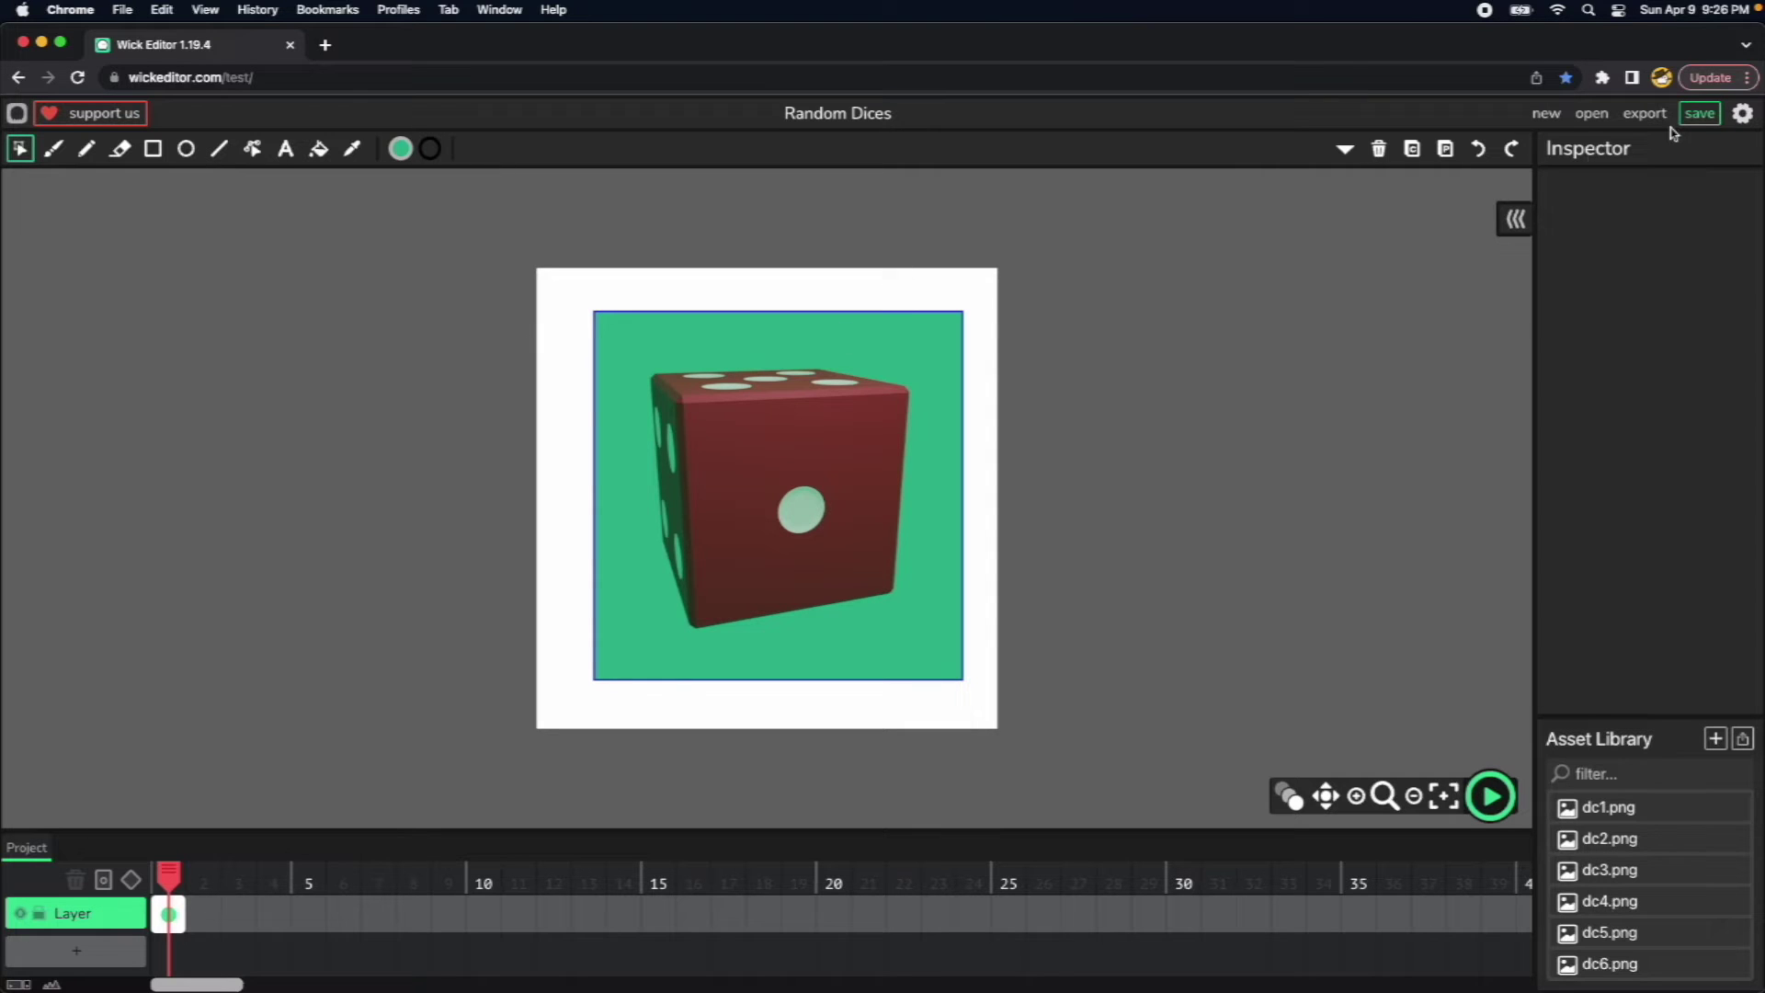
{"action": "left_click", "coordinate": [1742, 114]}
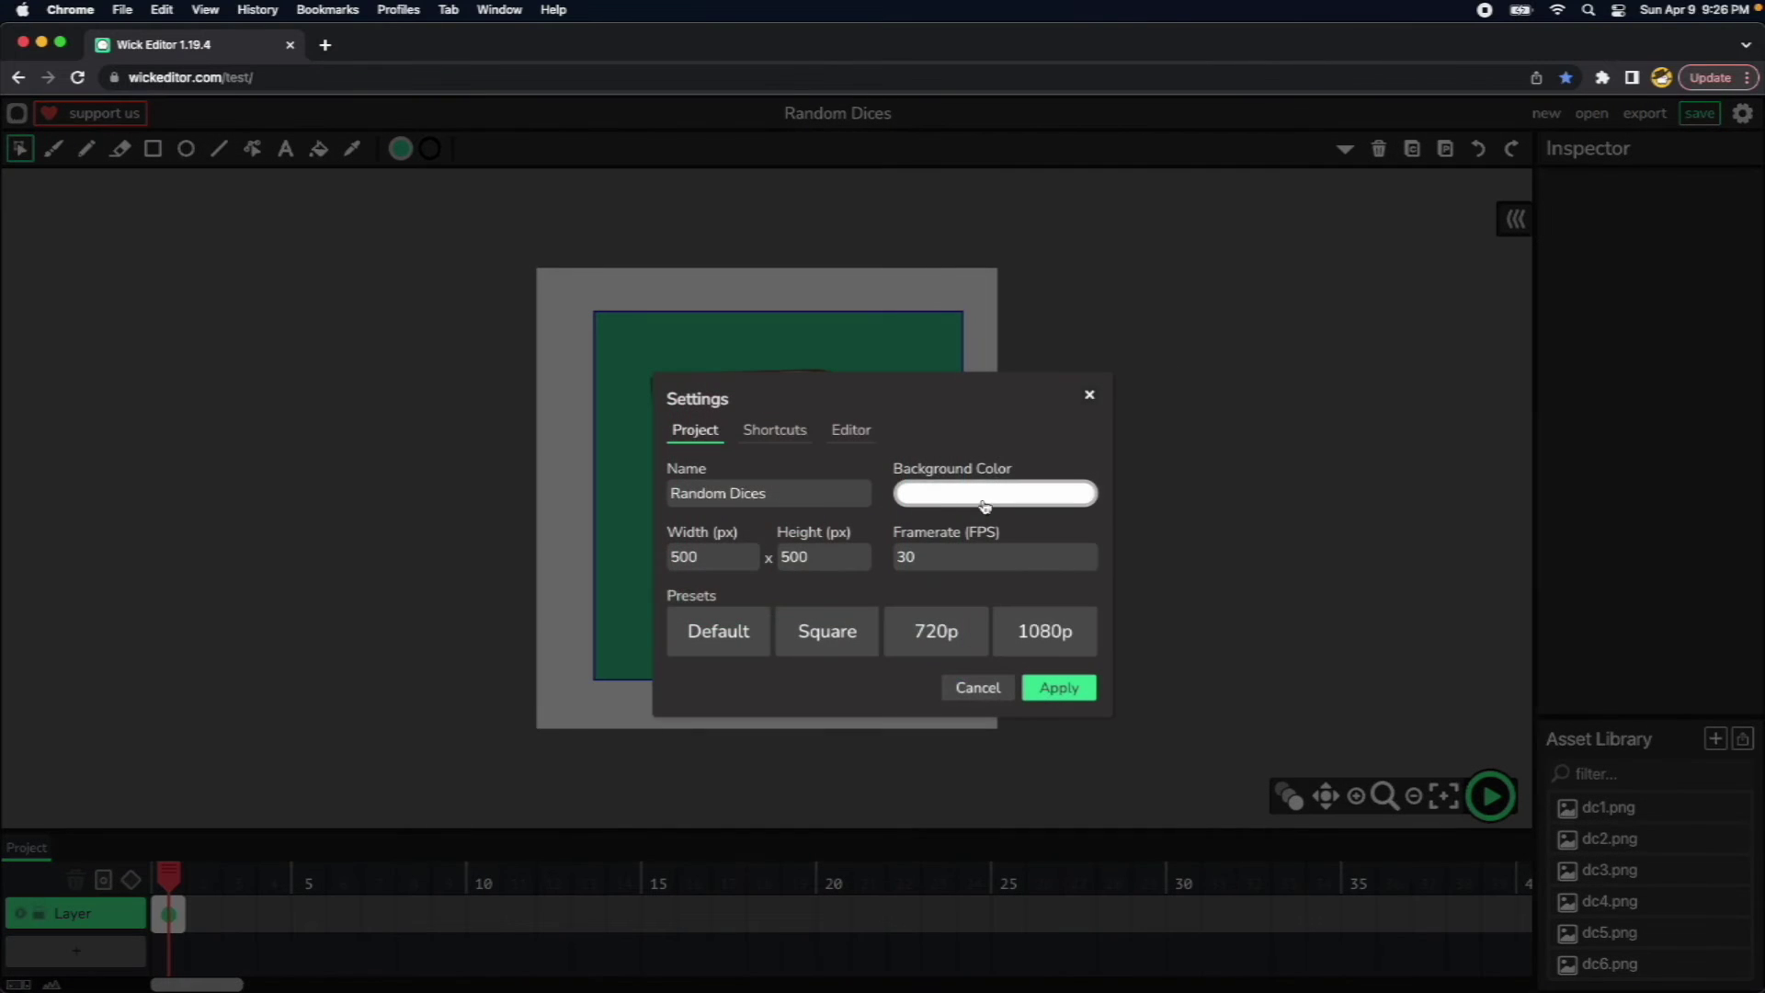
Paste 2EB991 as the project background colour and apply it.
{"action": "left_click", "coordinate": [978, 504]}
{"action": "left_click", "coordinate": [939, 704]}
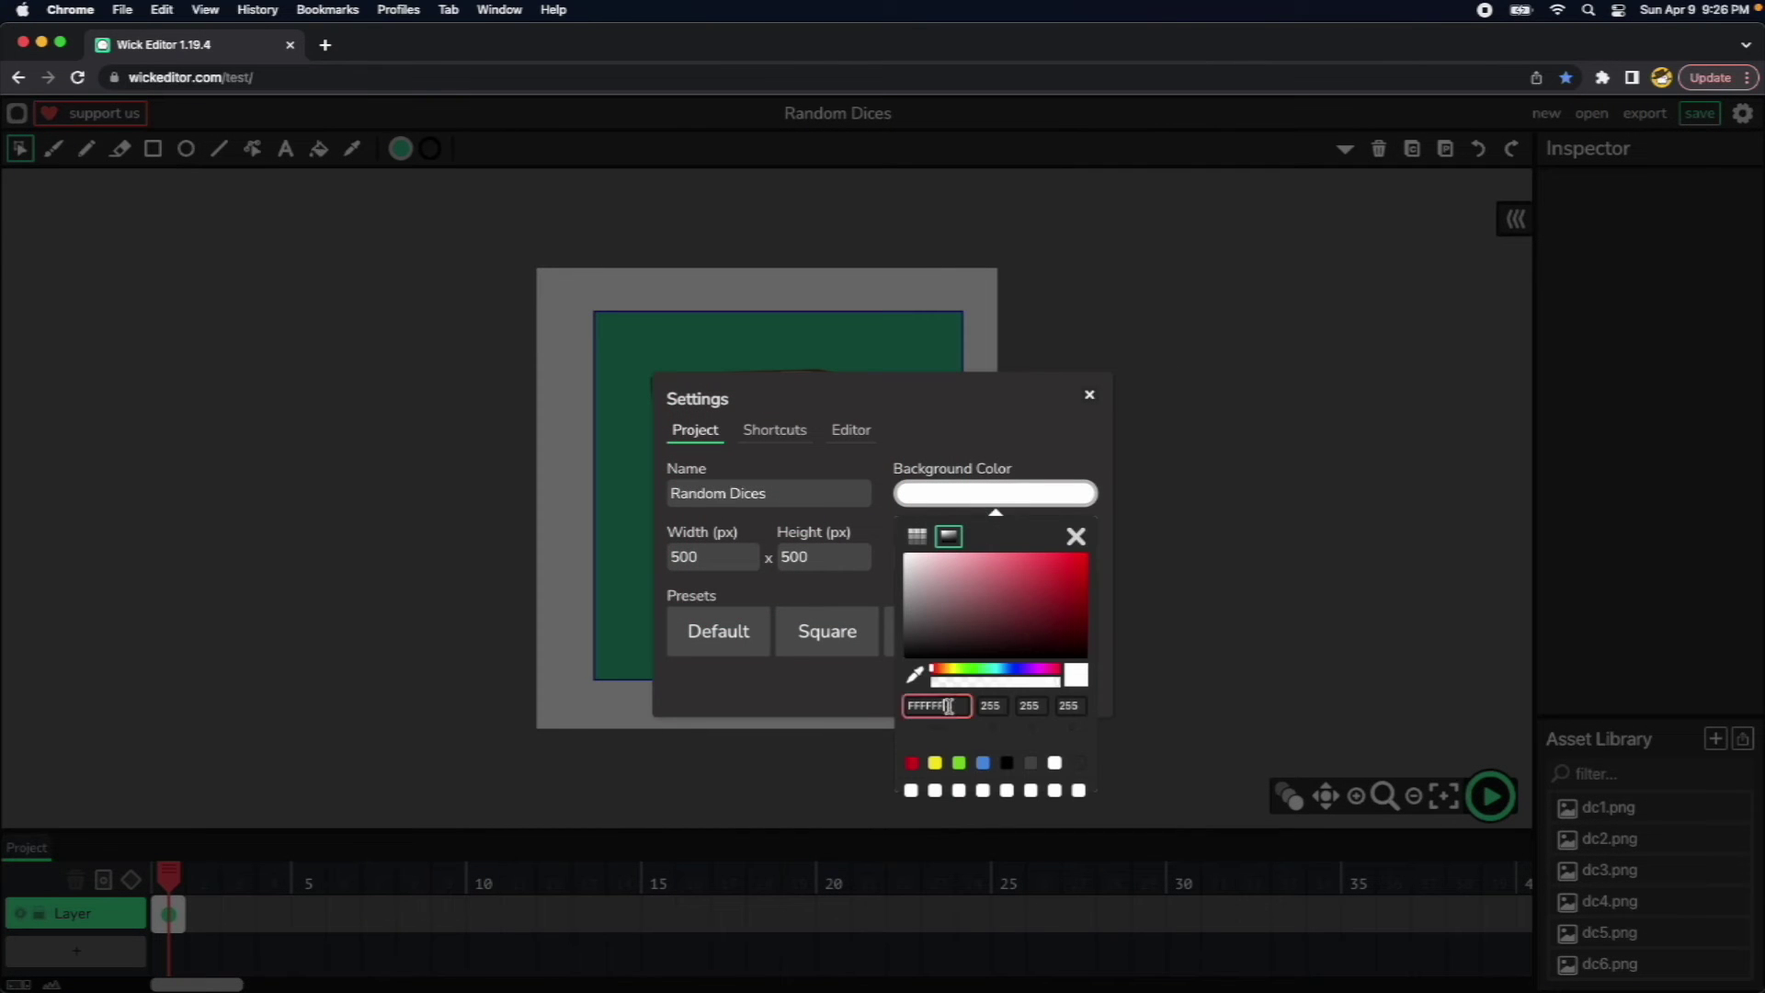
{"action": "key", "text": "super+v"}
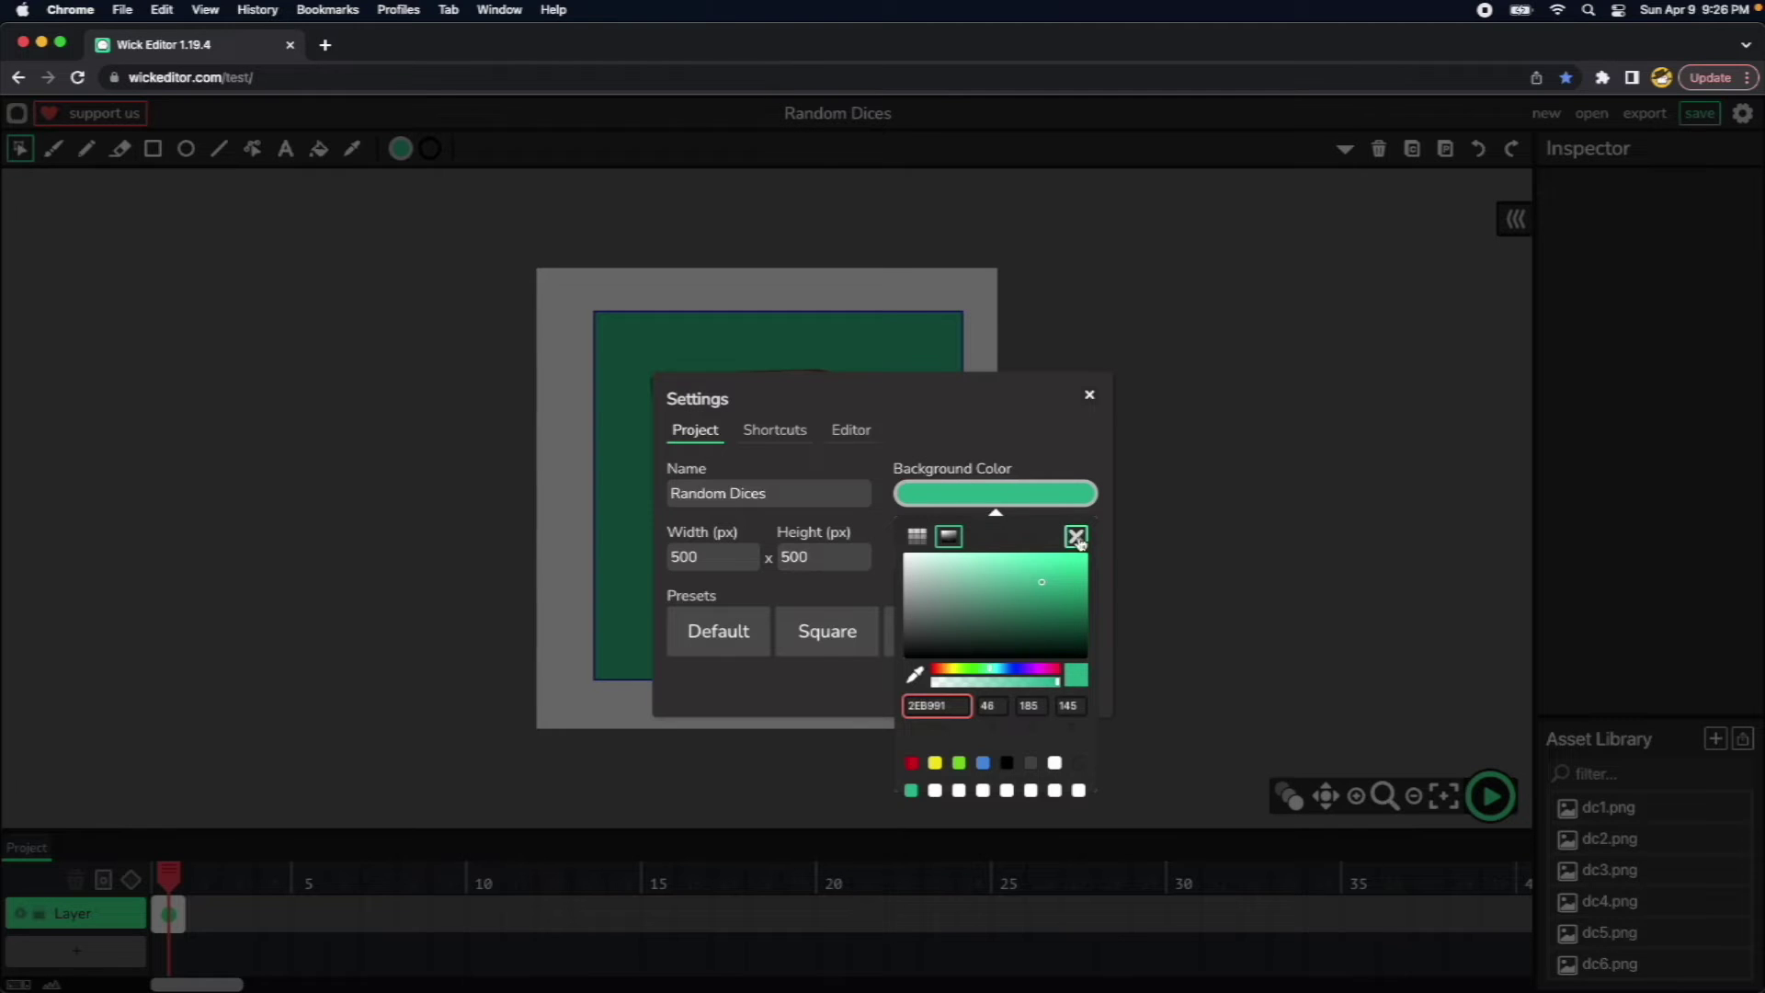
{"action": "left_click", "coordinate": [1075, 538]}
{"action": "left_click", "coordinate": [1066, 691]}
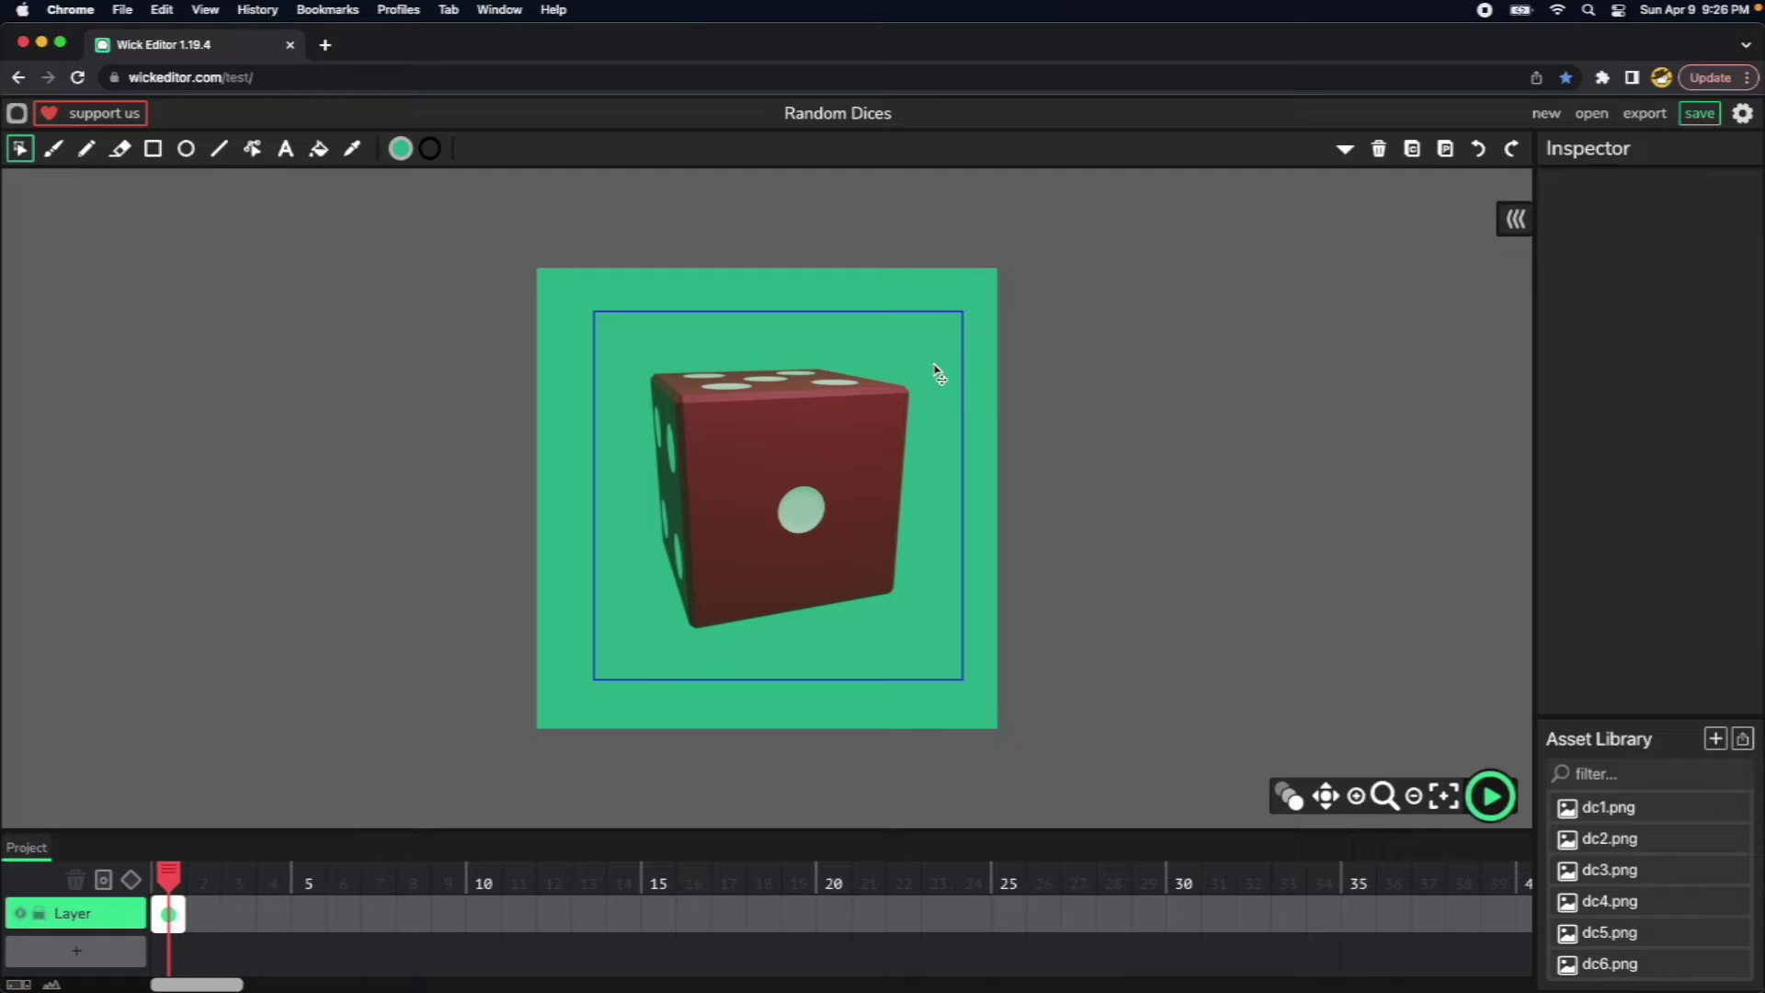
{"action": "left_click", "coordinate": [873, 432]}
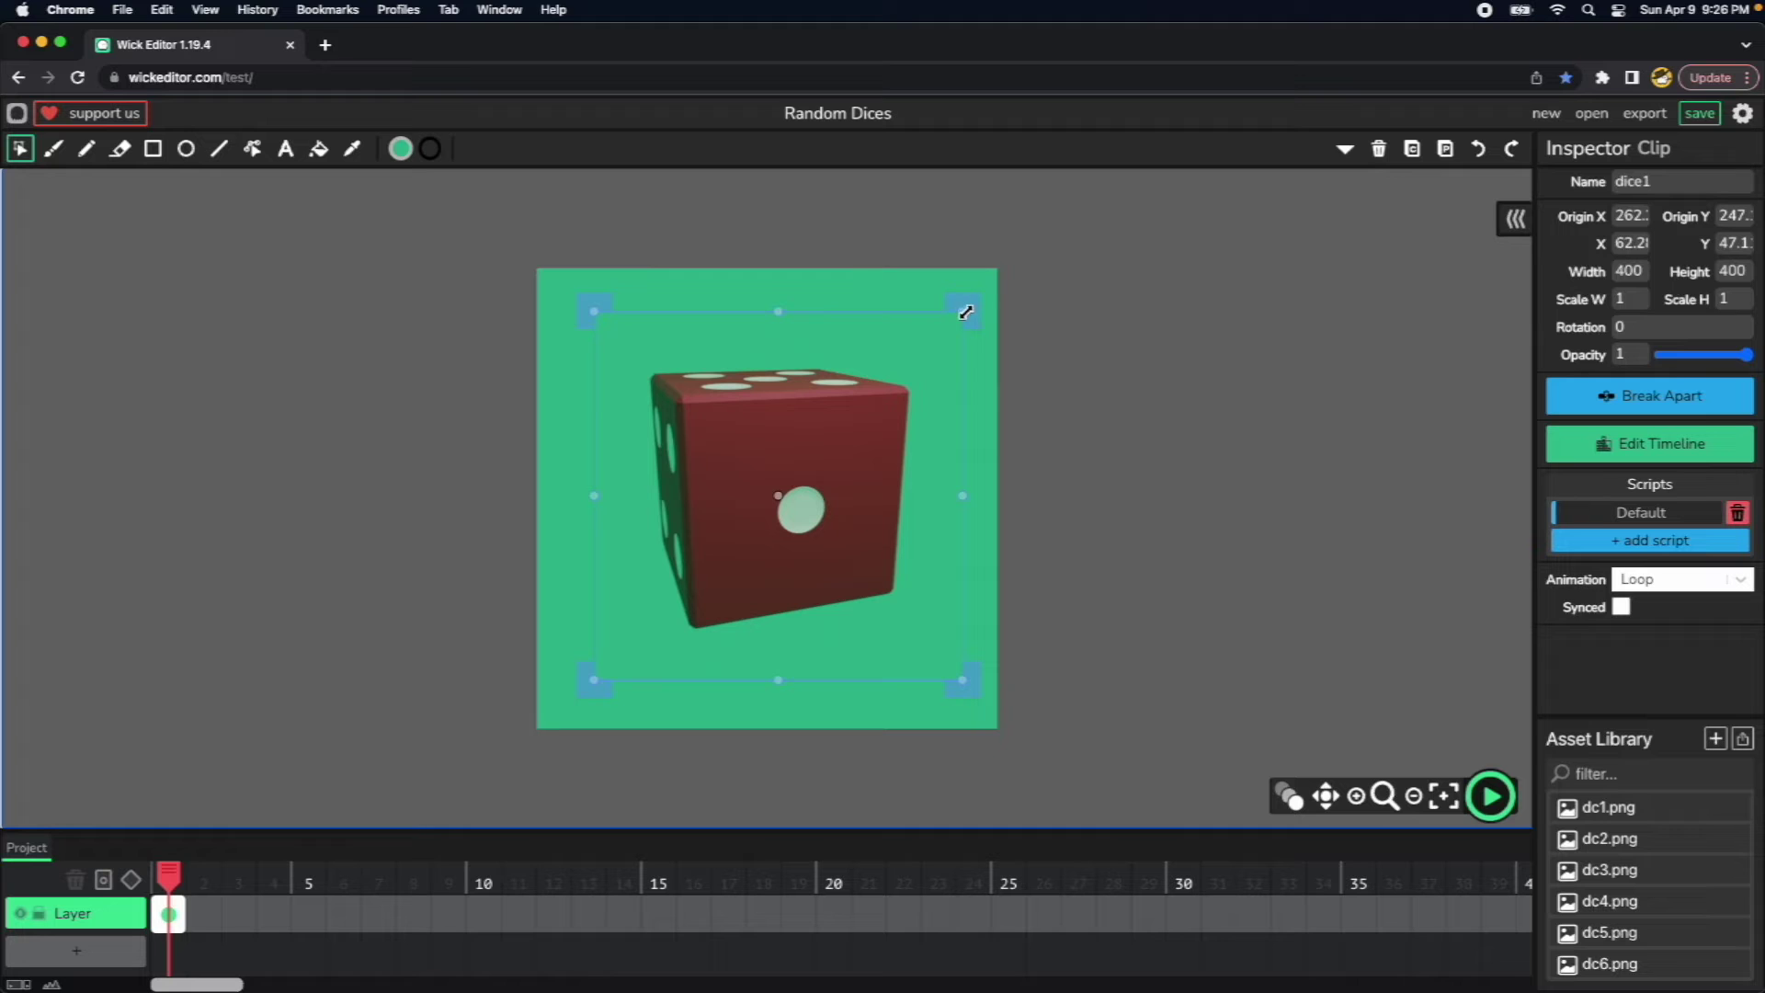
Scale the dice clip to 0.40 and move it left of the stage centre.
{"action": "left_click_drag", "start_coordinate": [965, 312], "coordinate": [854, 441]}
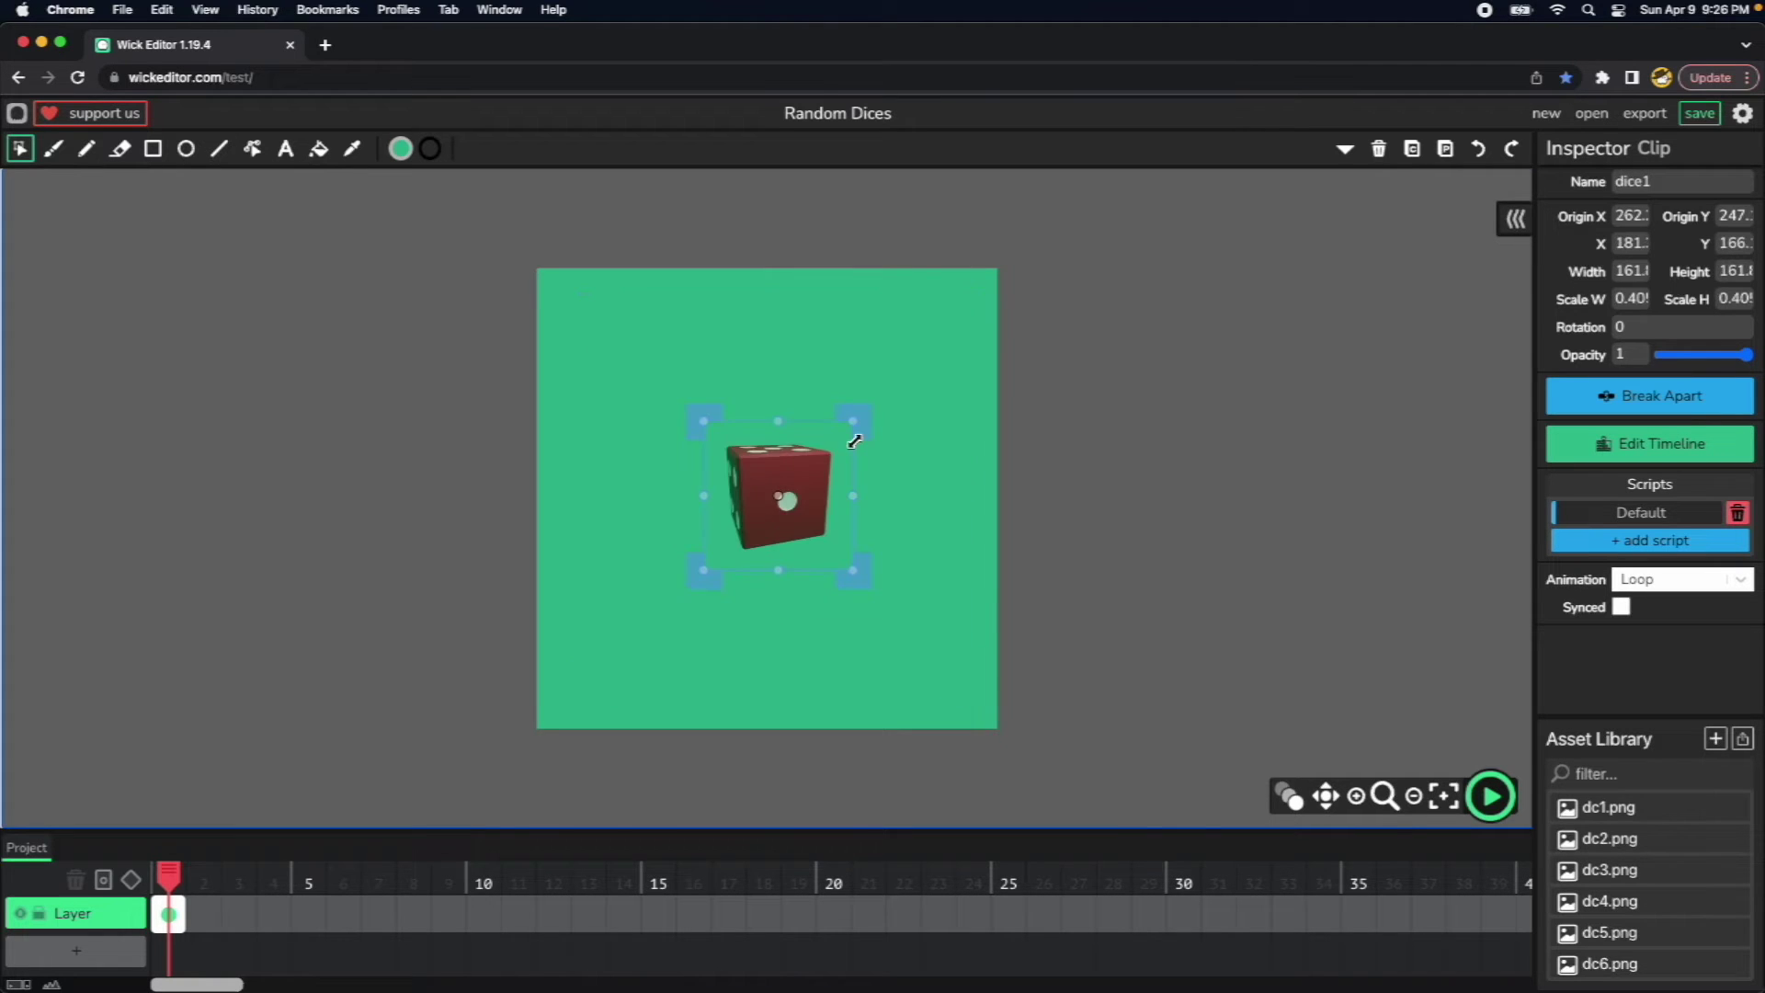
{"action": "double_click", "coordinate": [1619, 297]}
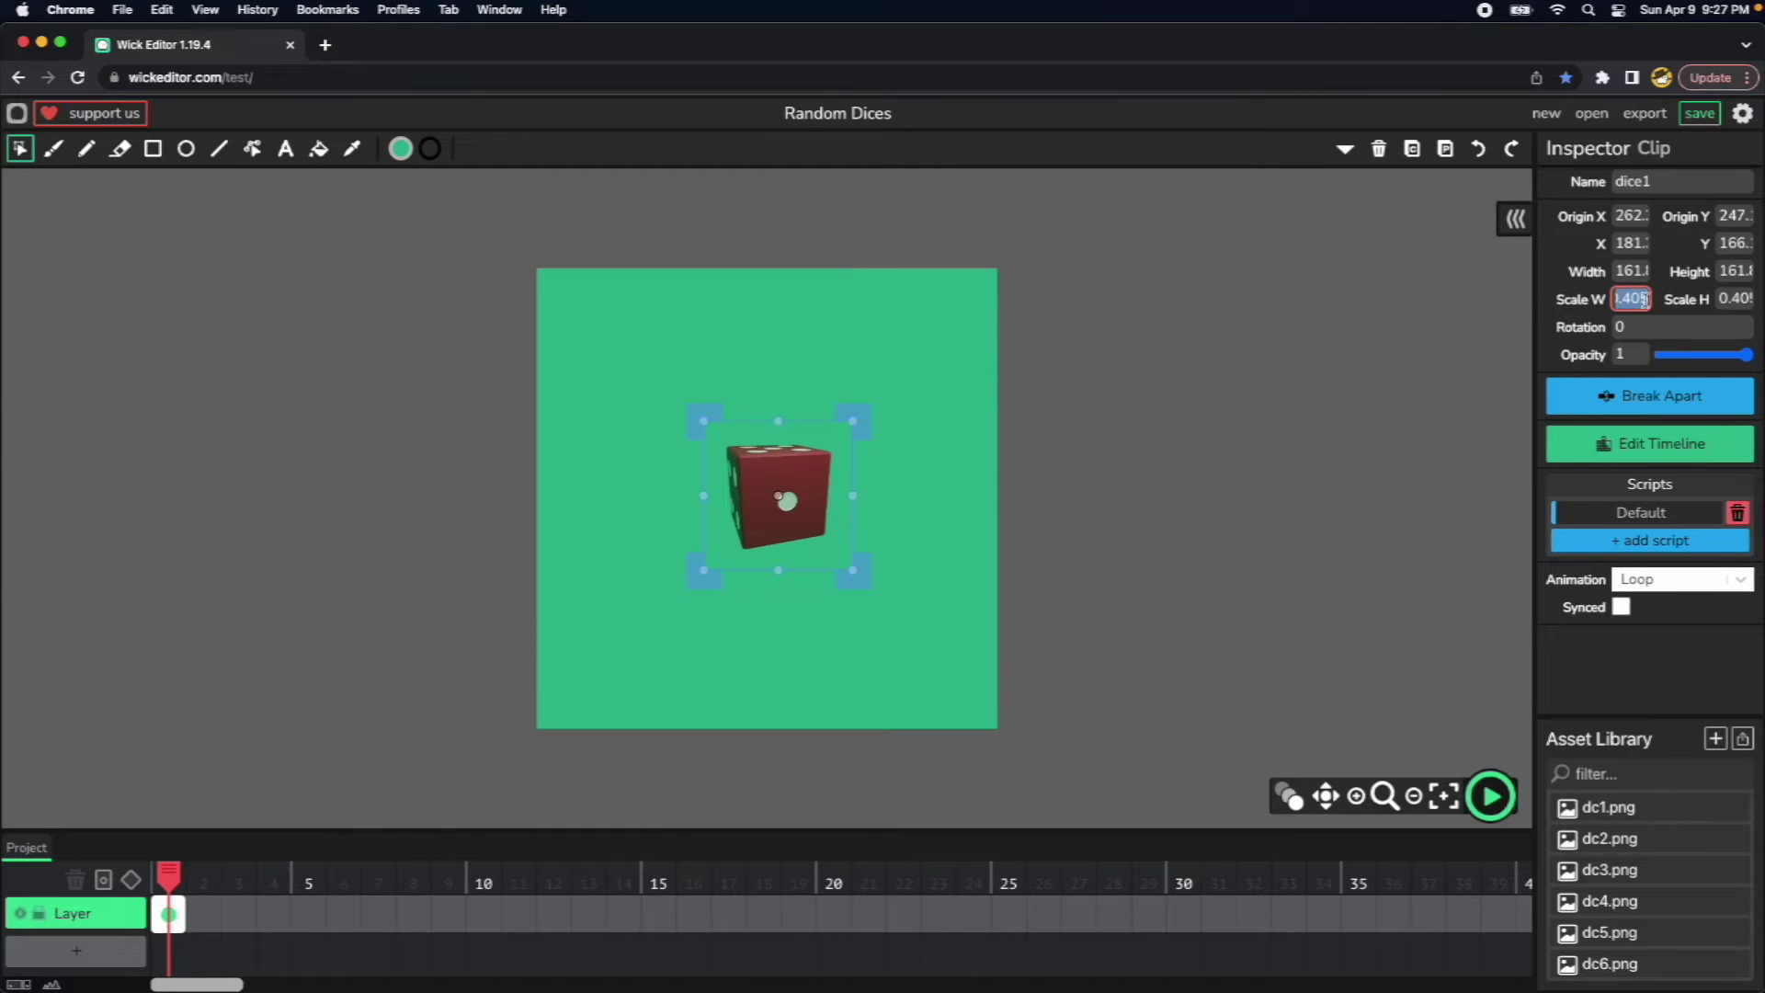
{"action": "key", "text": "Return"}
{"action": "left_click_drag", "start_coordinate": [808, 531], "coordinate": [737, 540]}
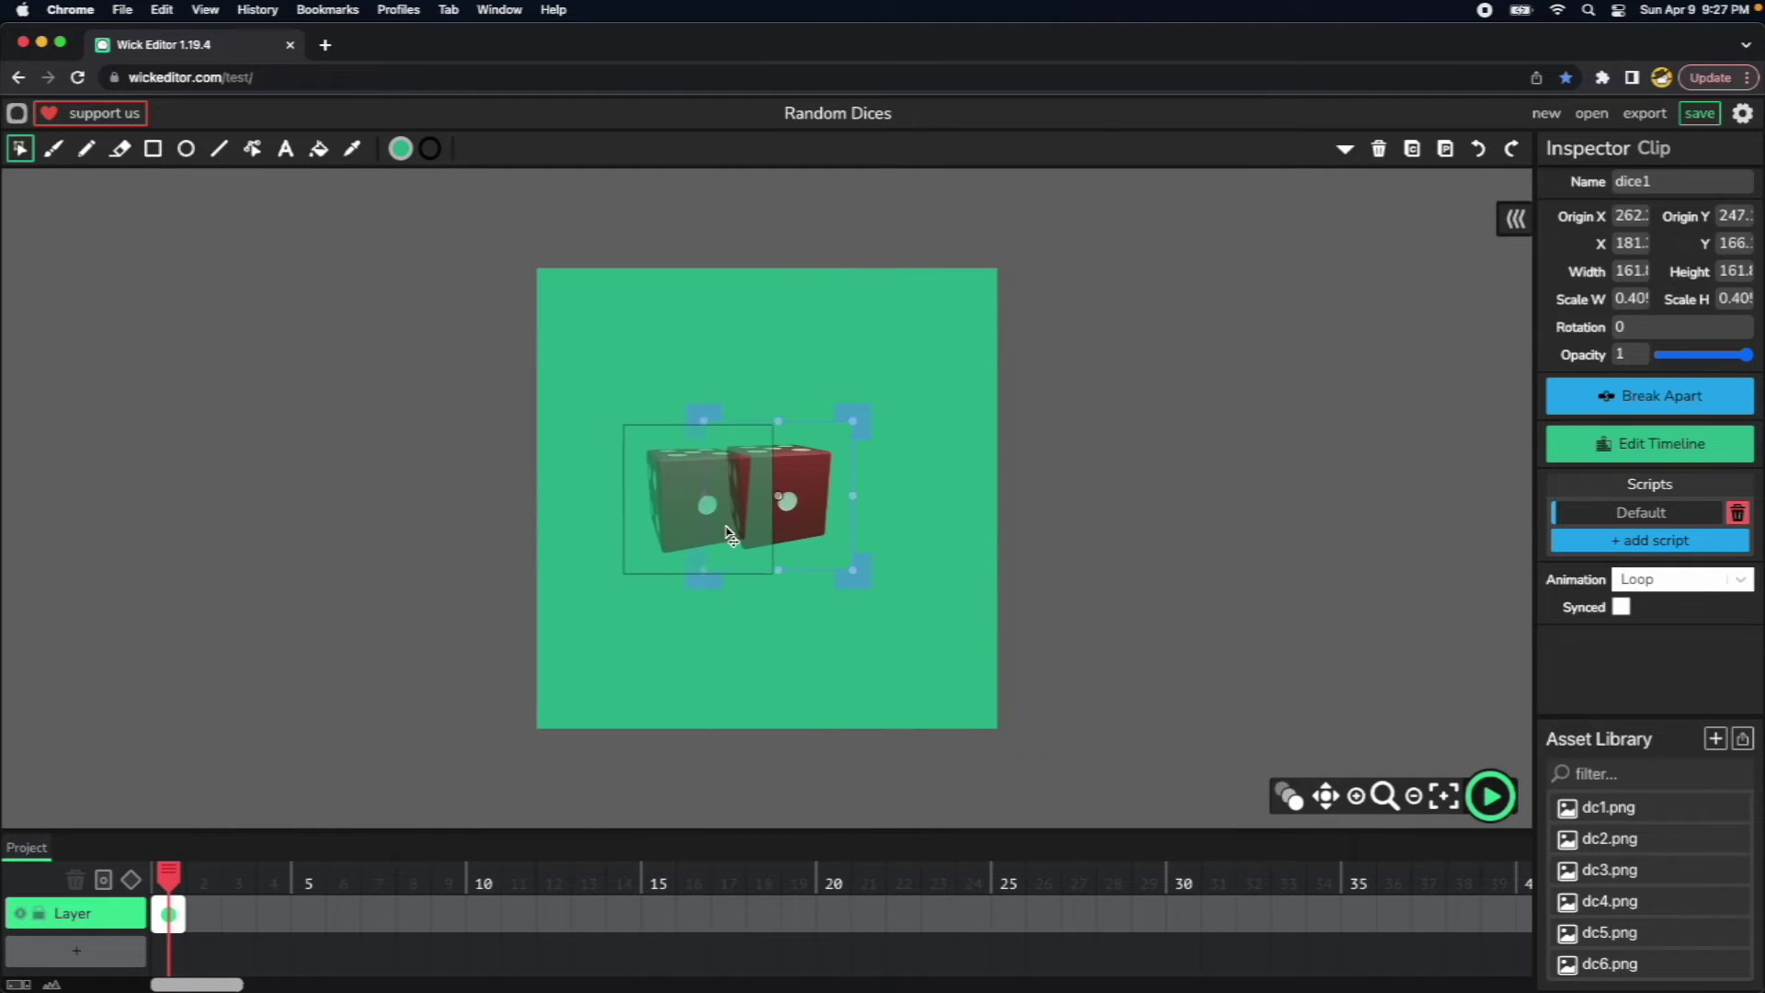
{"action": "left_click_drag", "start_coordinate": [731, 536], "coordinate": [772, 552]}
{"action": "left_click", "coordinate": [846, 571]}
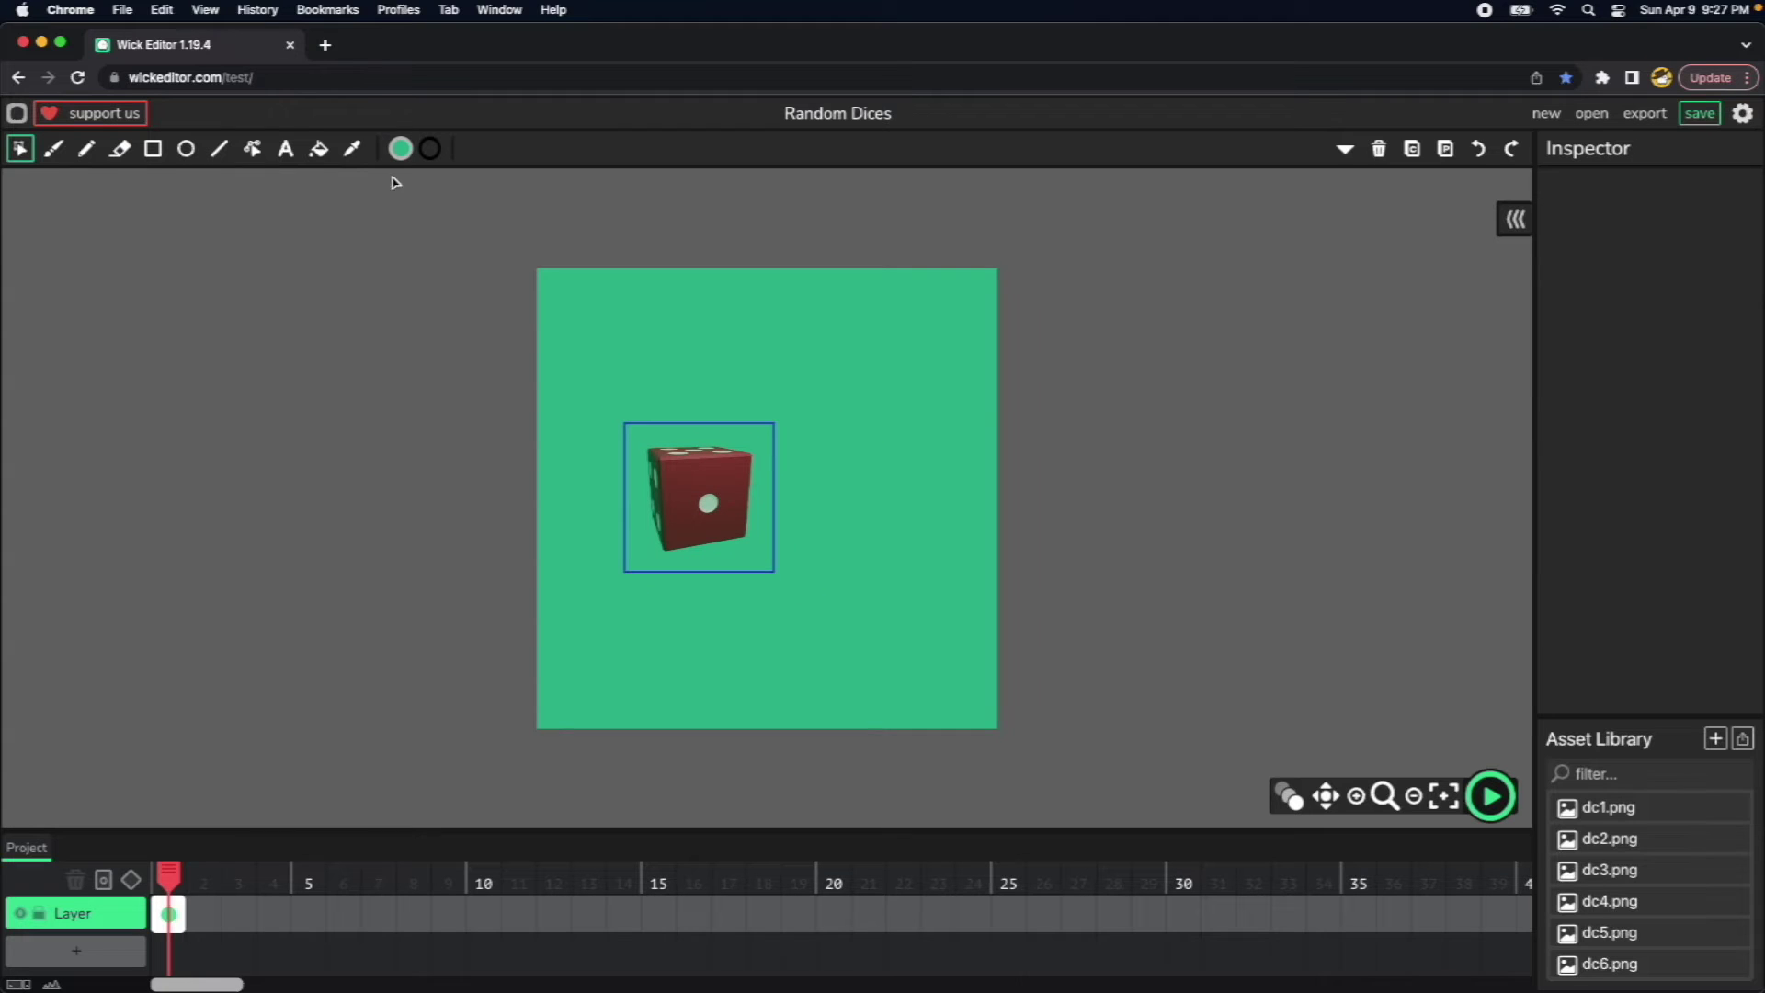
{"action": "left_click", "coordinate": [284, 148]}
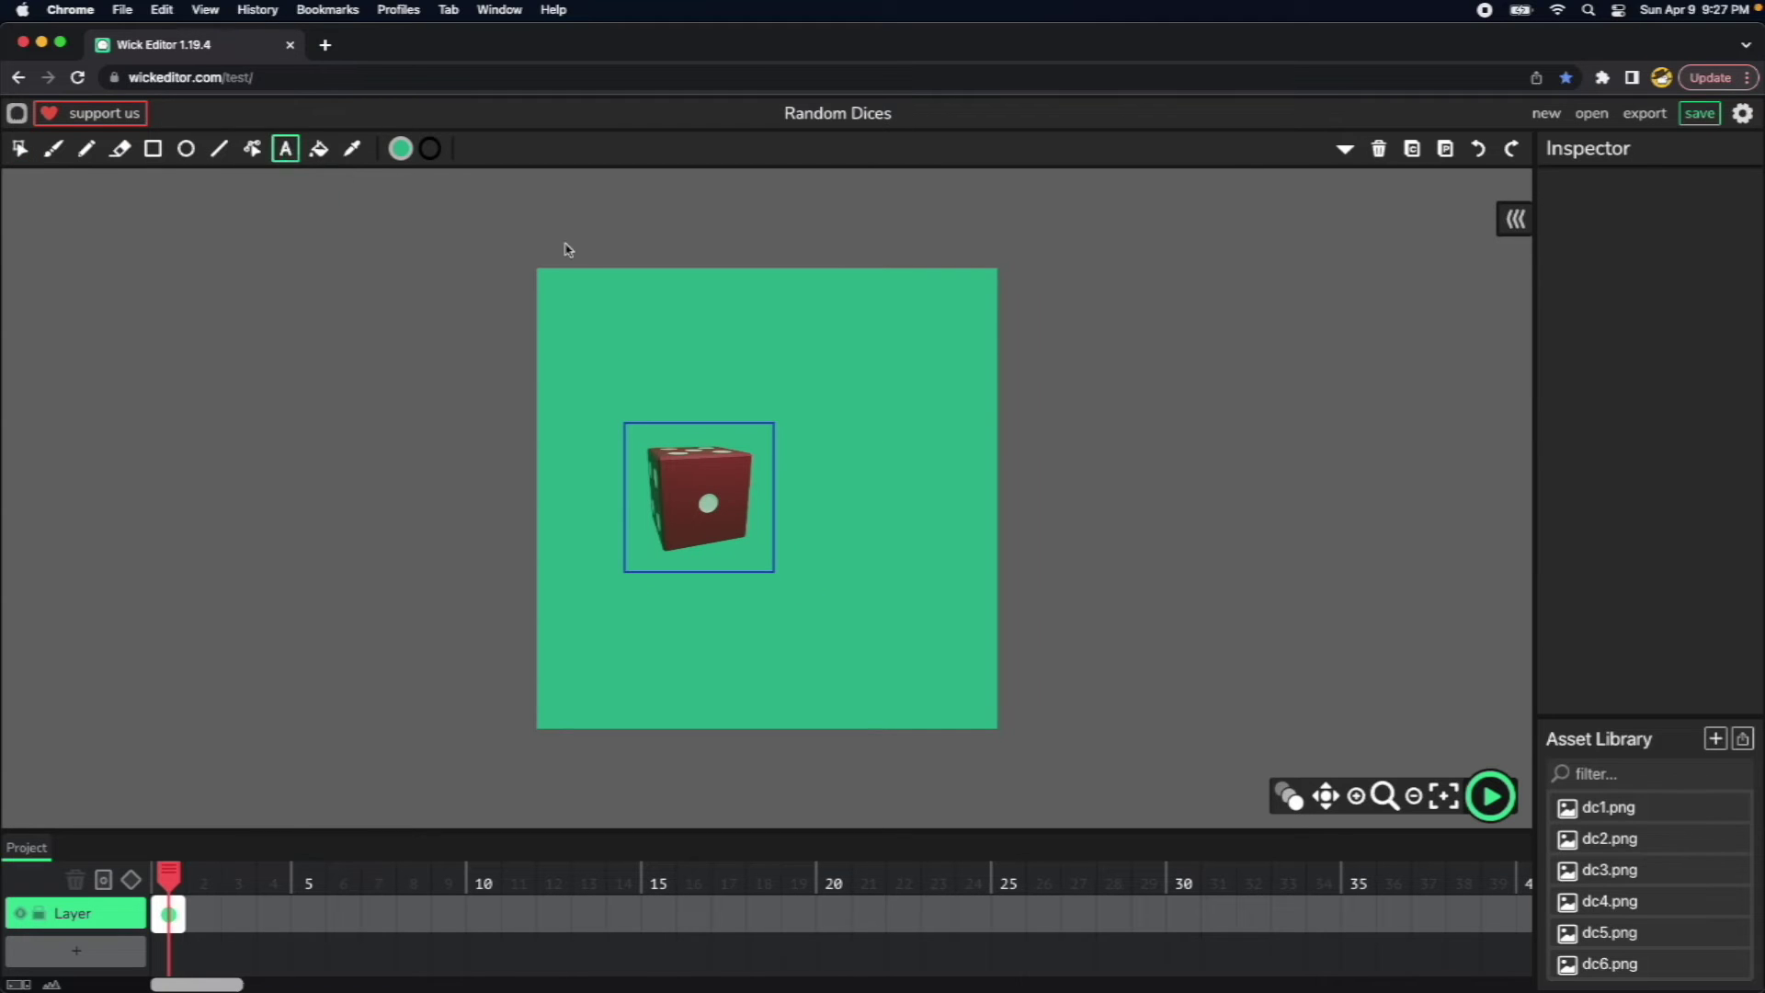
Add white text reading 'Random Dices' above the dice.
{"action": "left_click", "coordinate": [744, 347]}
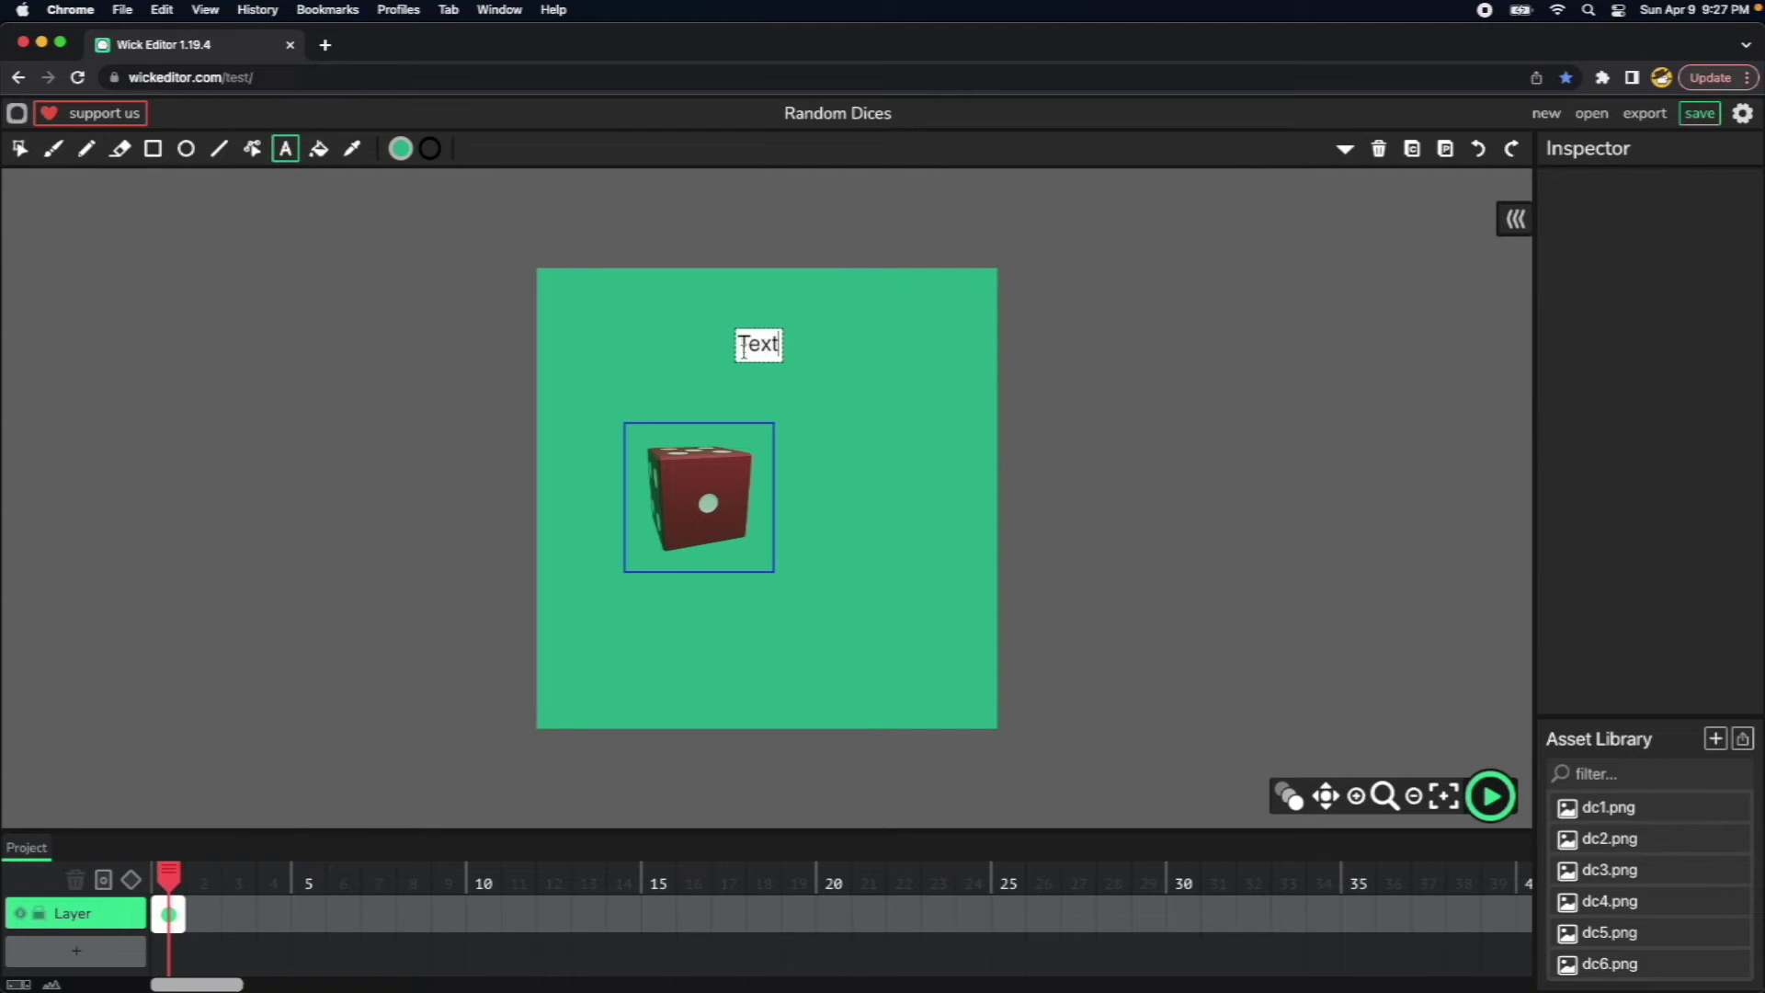
{"action": "left_click", "coordinate": [399, 148]}
{"action": "left_click", "coordinate": [459, 418]}
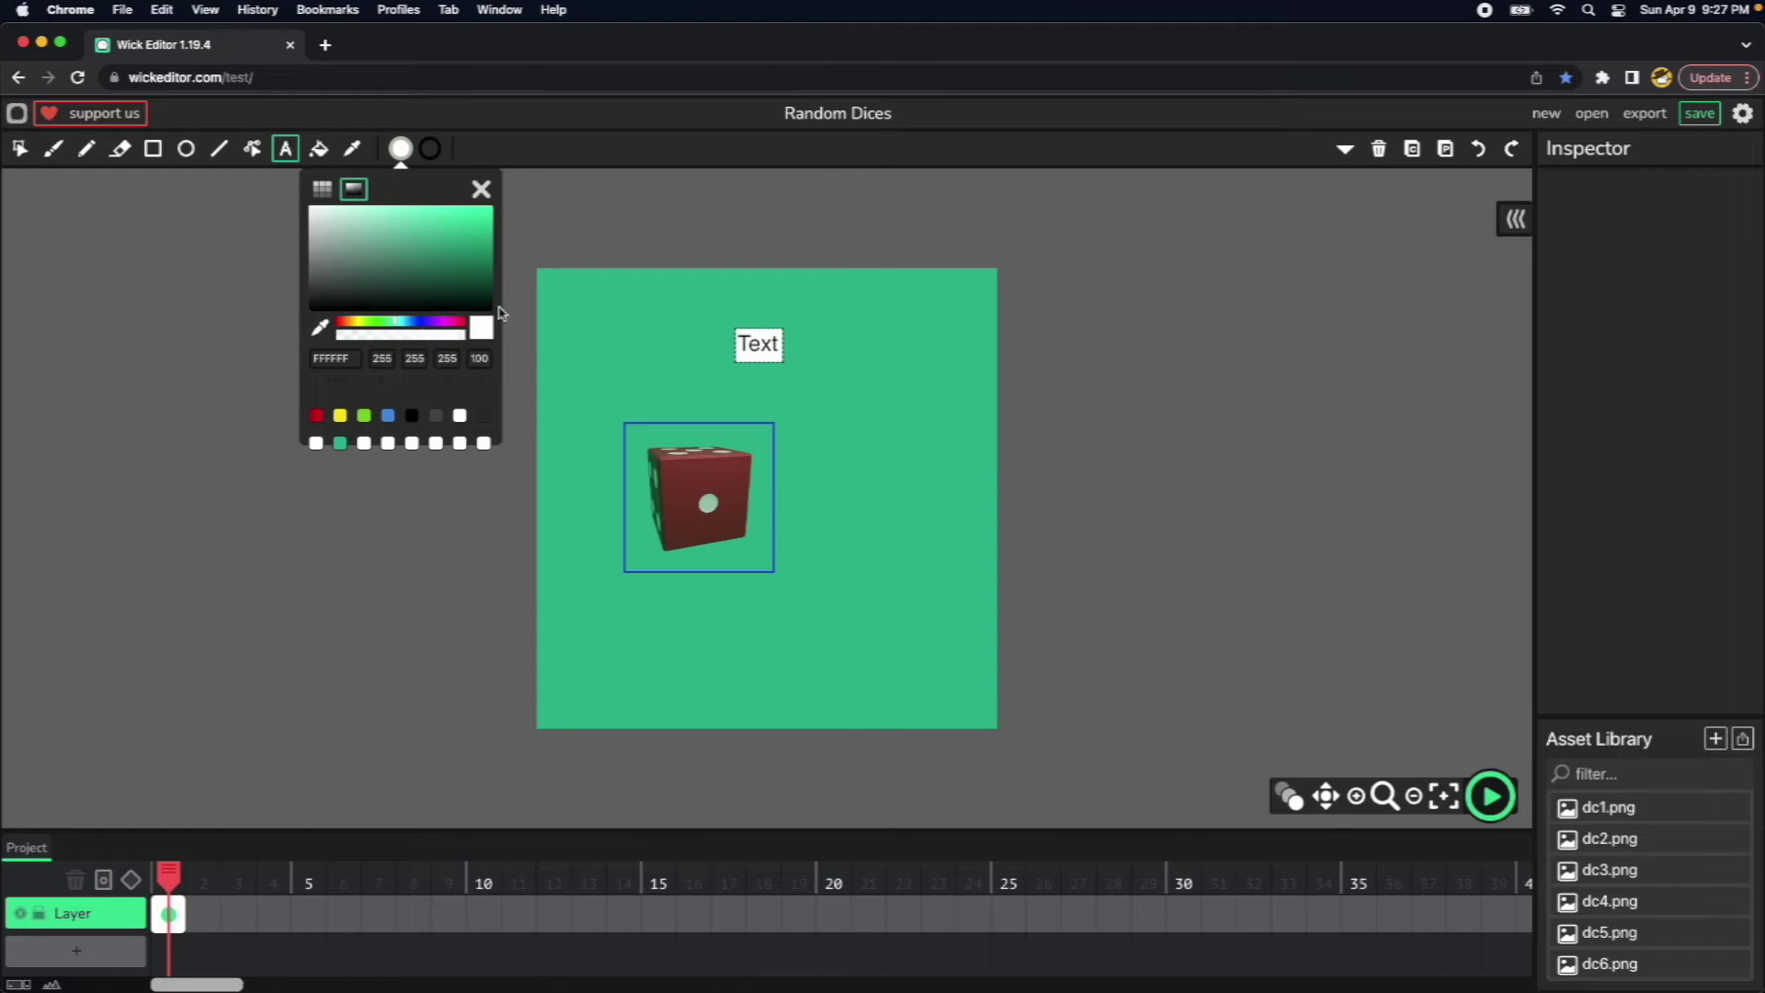
{"action": "left_click", "coordinate": [481, 188]}
{"action": "double_click", "coordinate": [759, 345]}
{"action": "type", "text": "R"}
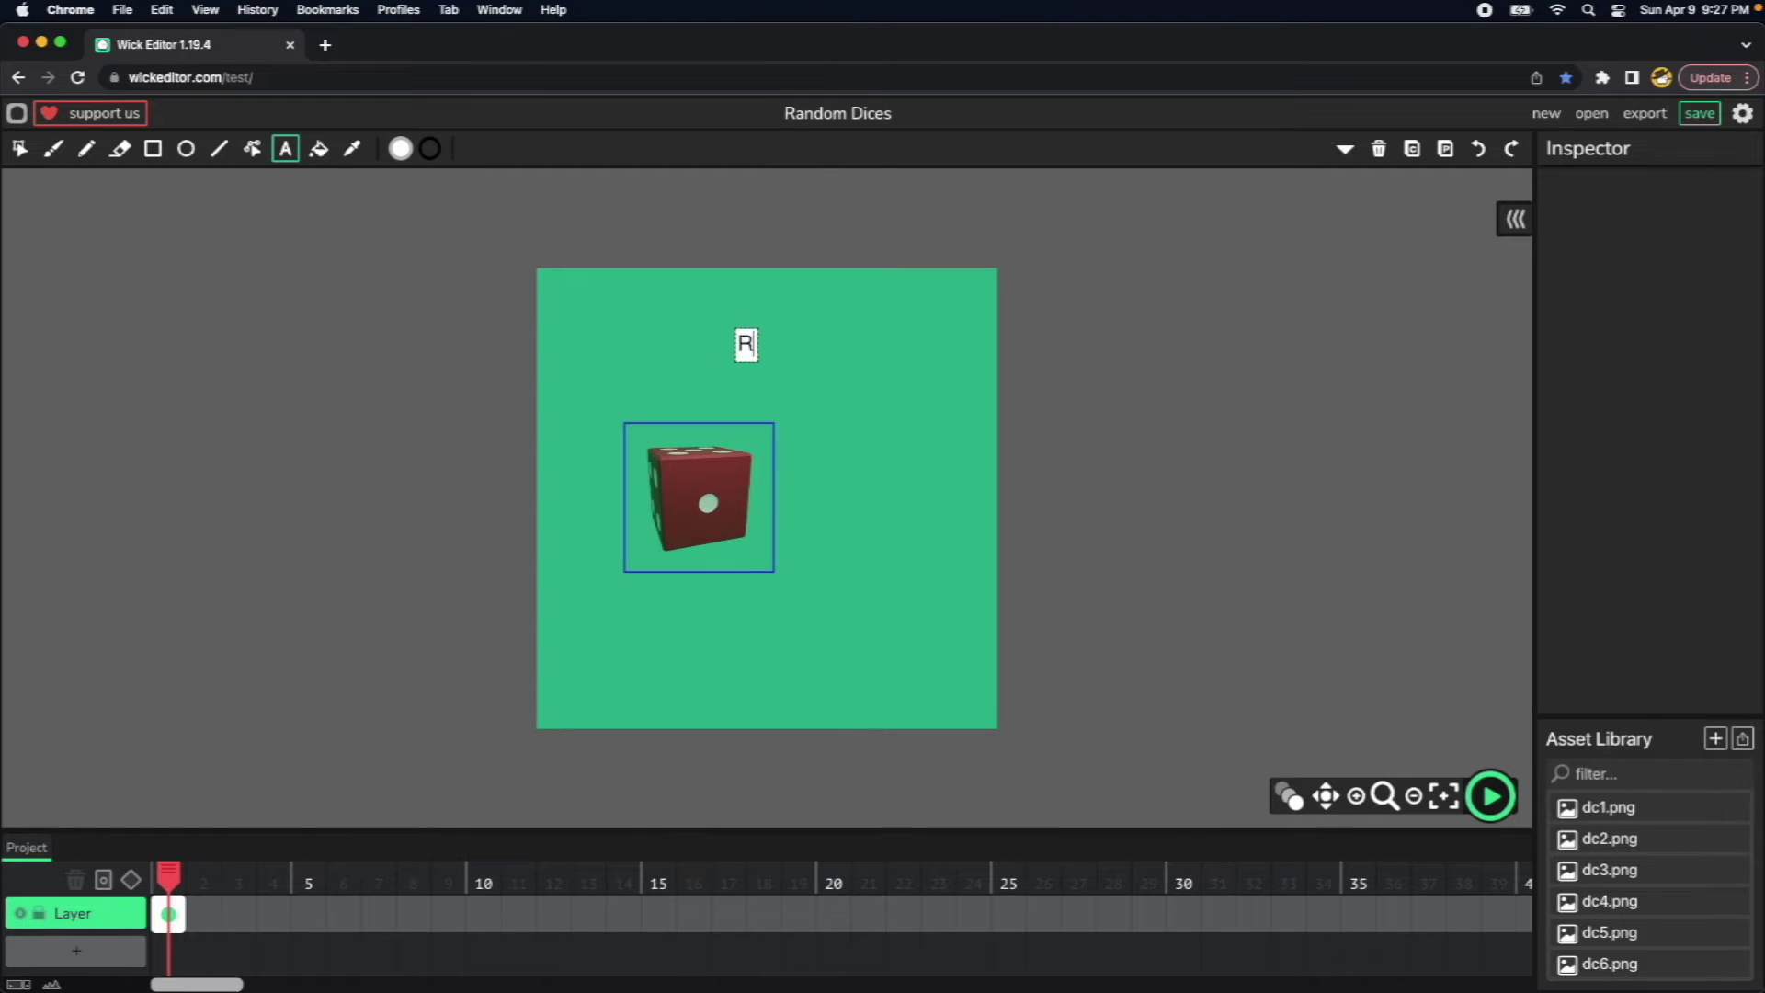
{"action": "type", "text": "andom D"}
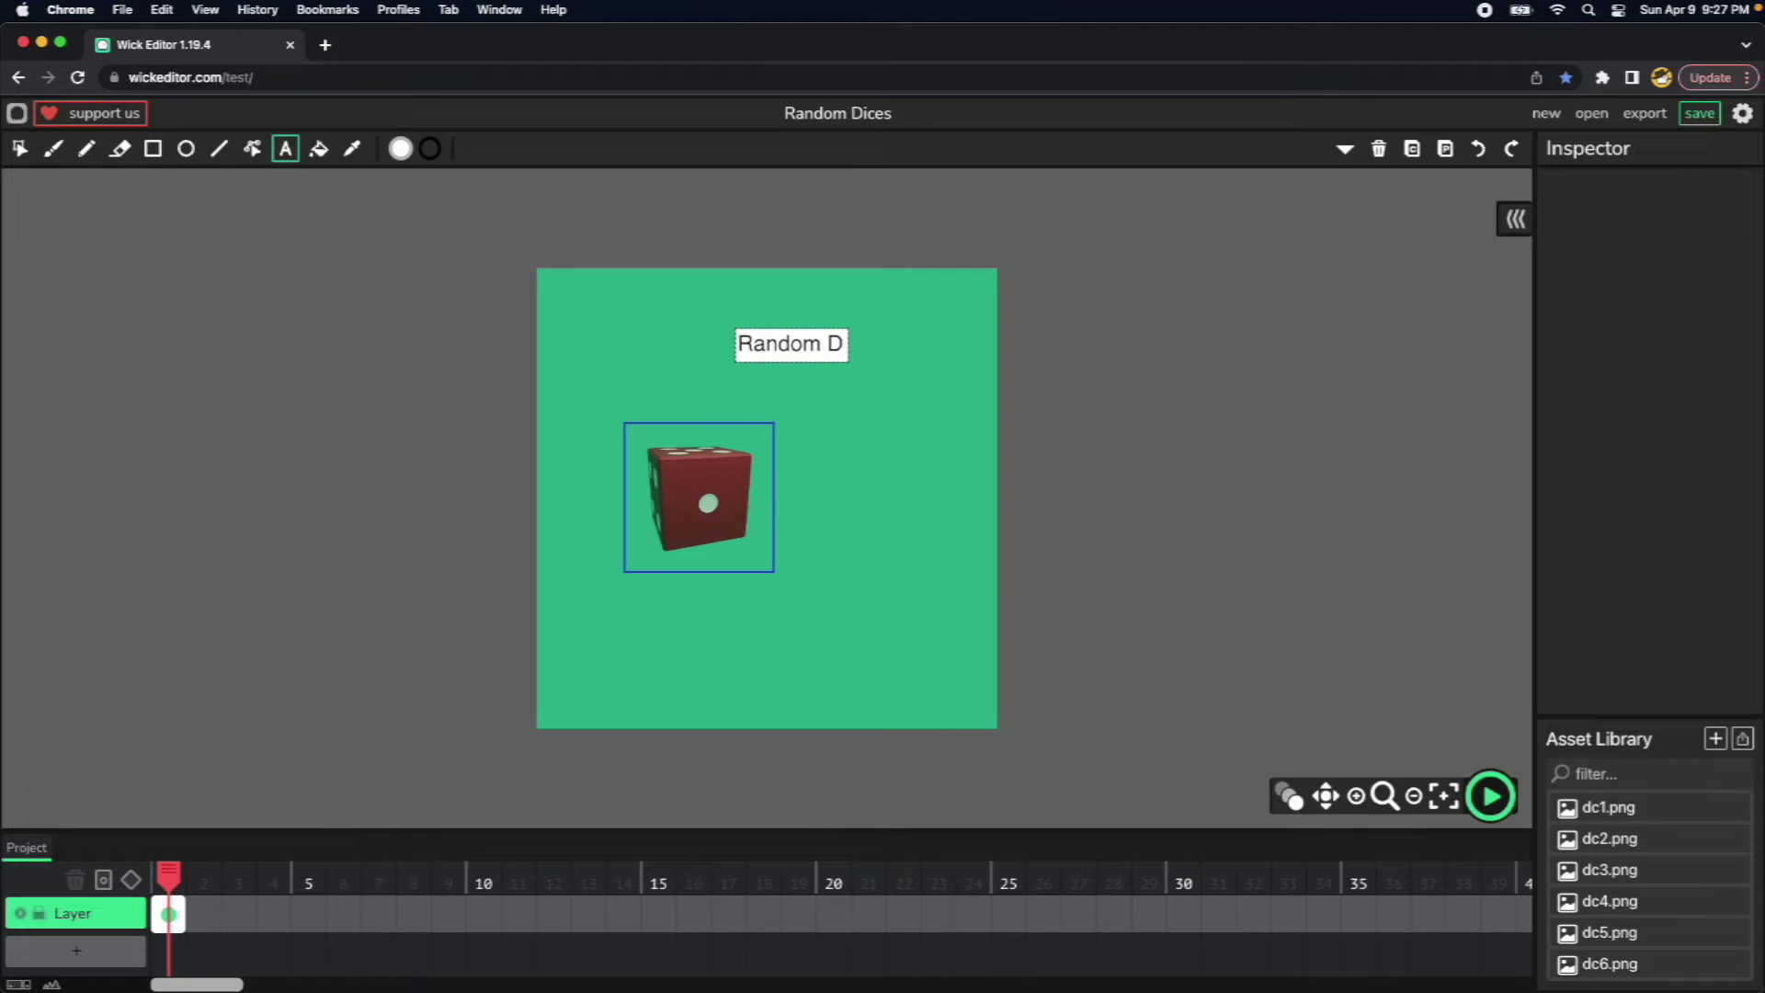
{"action": "type", "text": "ices"}
{"action": "key", "text": "Escape"}
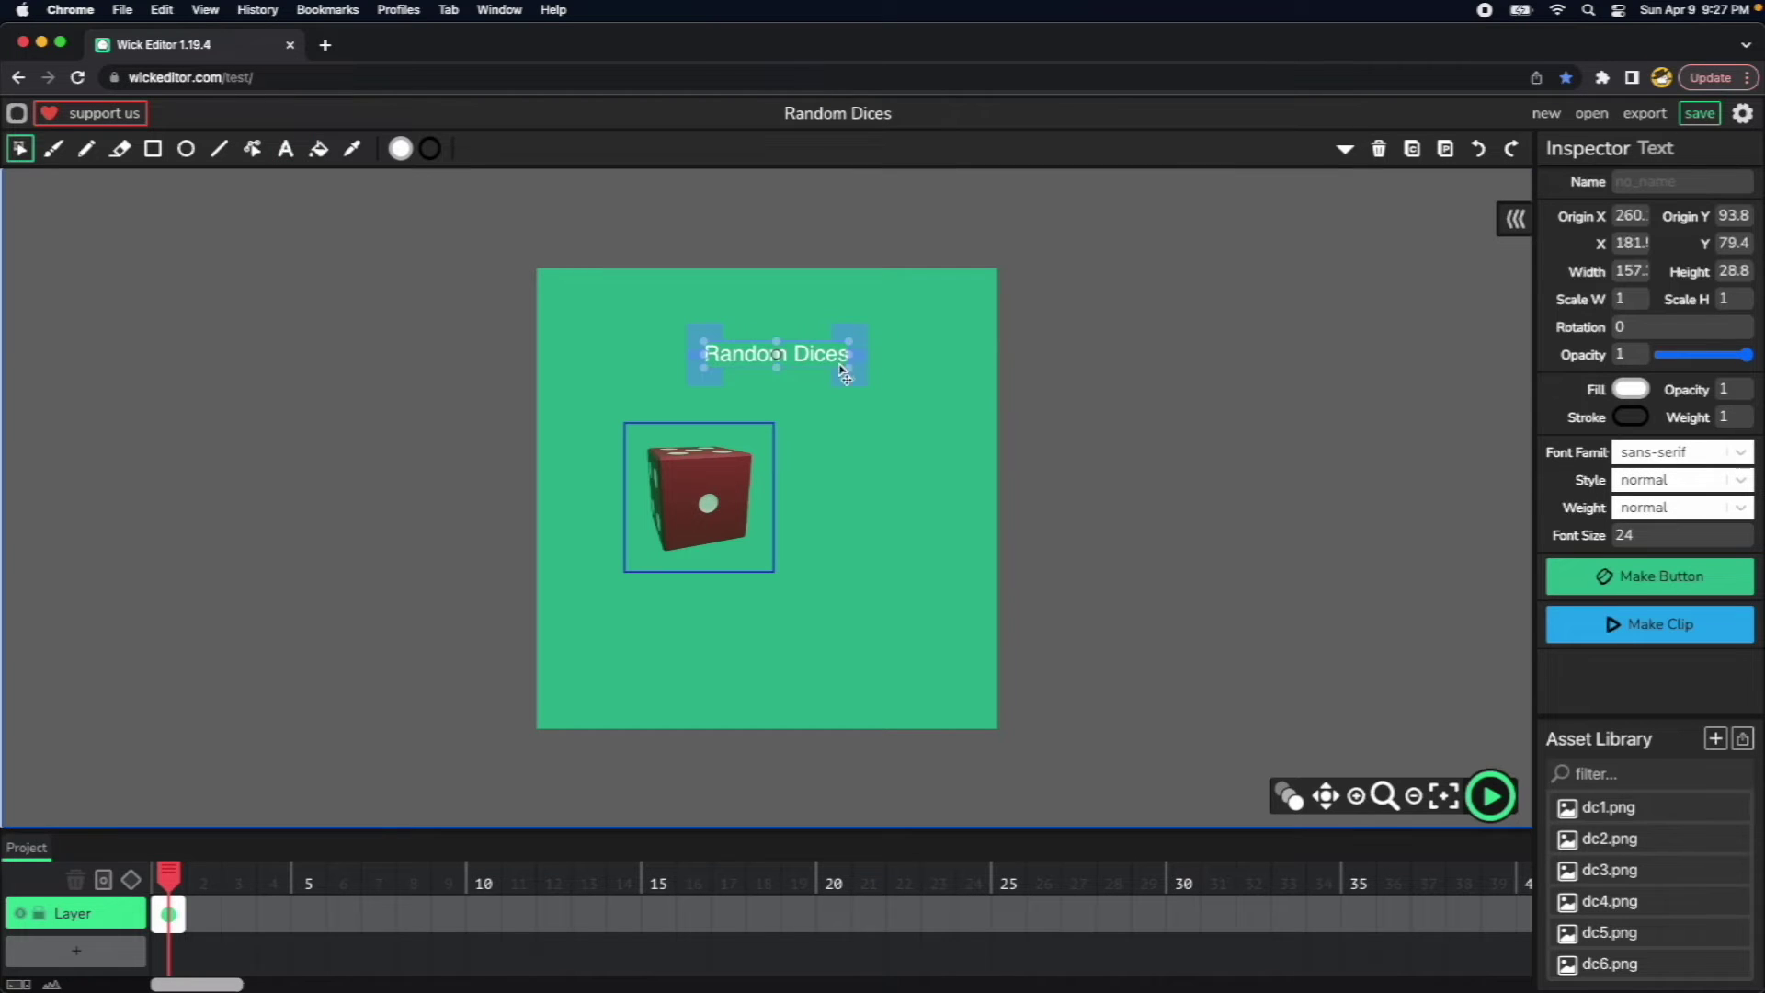
Set the title font to Permanent Marker and enlarge it to about double size.
{"action": "left_click", "coordinate": [1746, 454]}
{"action": "scroll", "coordinate": [1670, 626], "scroll_direction": "down", "scroll_amount": 5}
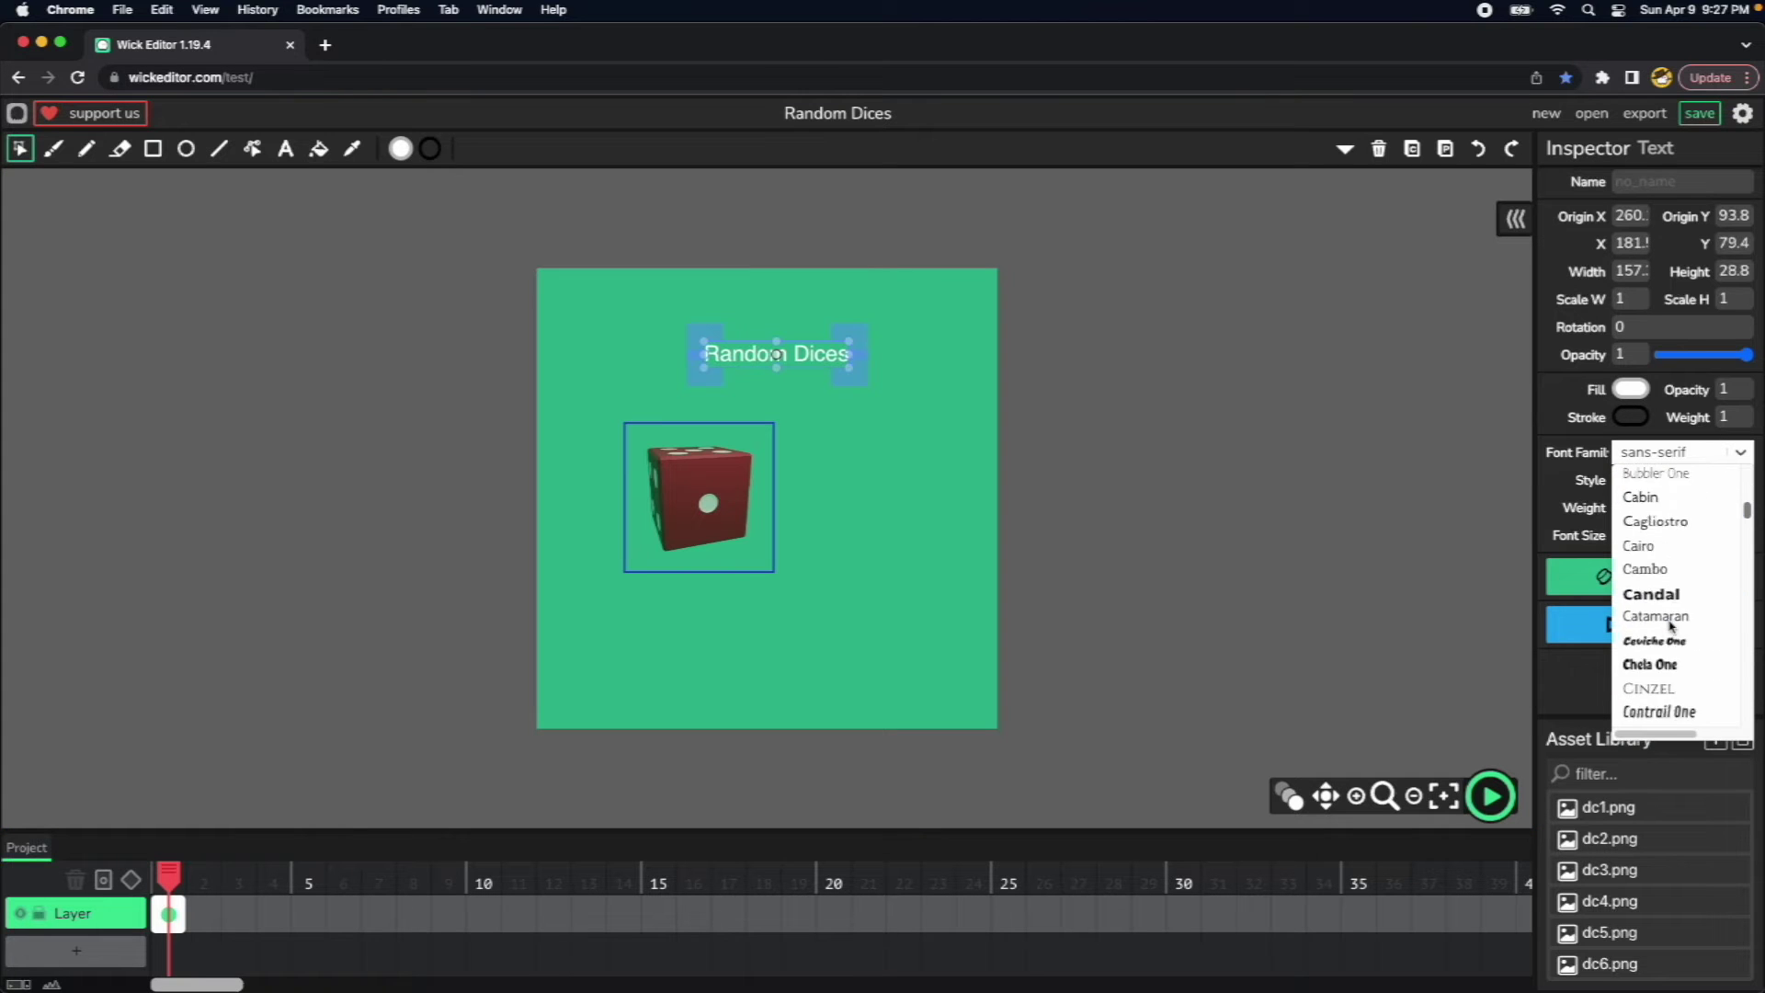
{"action": "scroll", "coordinate": [1669, 626], "scroll_direction": "down", "scroll_amount": 10}
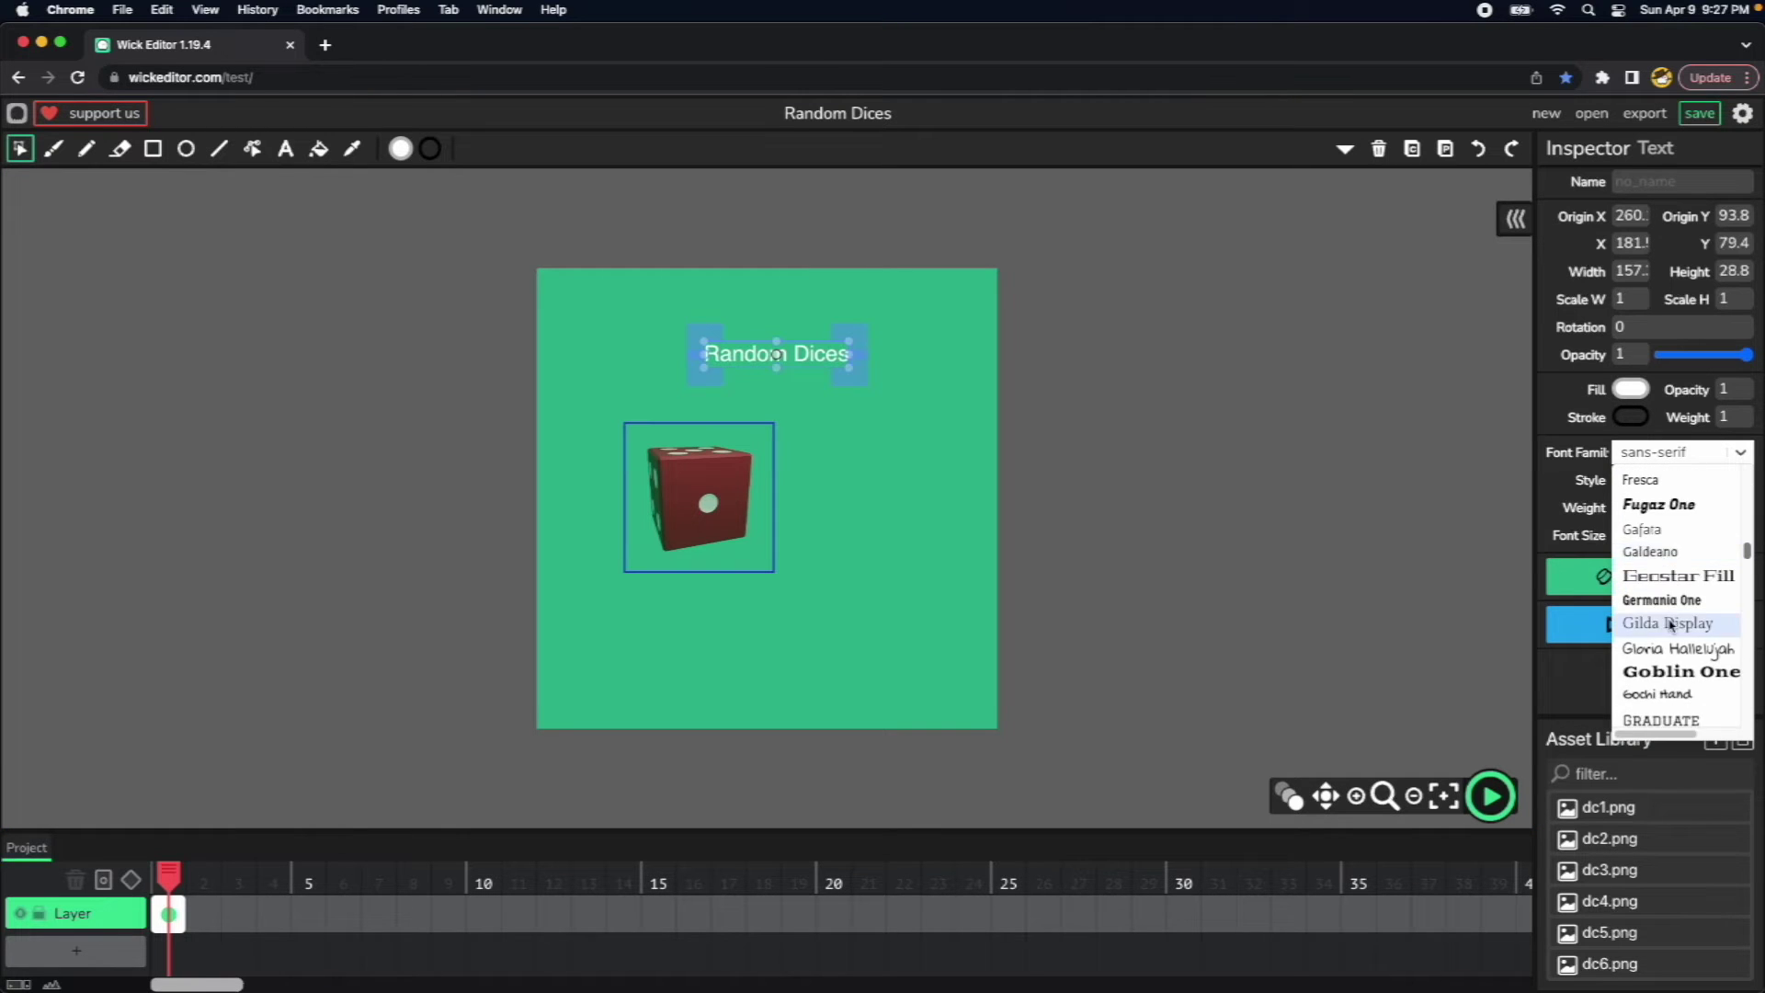
{"action": "scroll", "coordinate": [1669, 626], "scroll_direction": "down", "scroll_amount": 10}
{"action": "left_click", "coordinate": [1669, 626]}
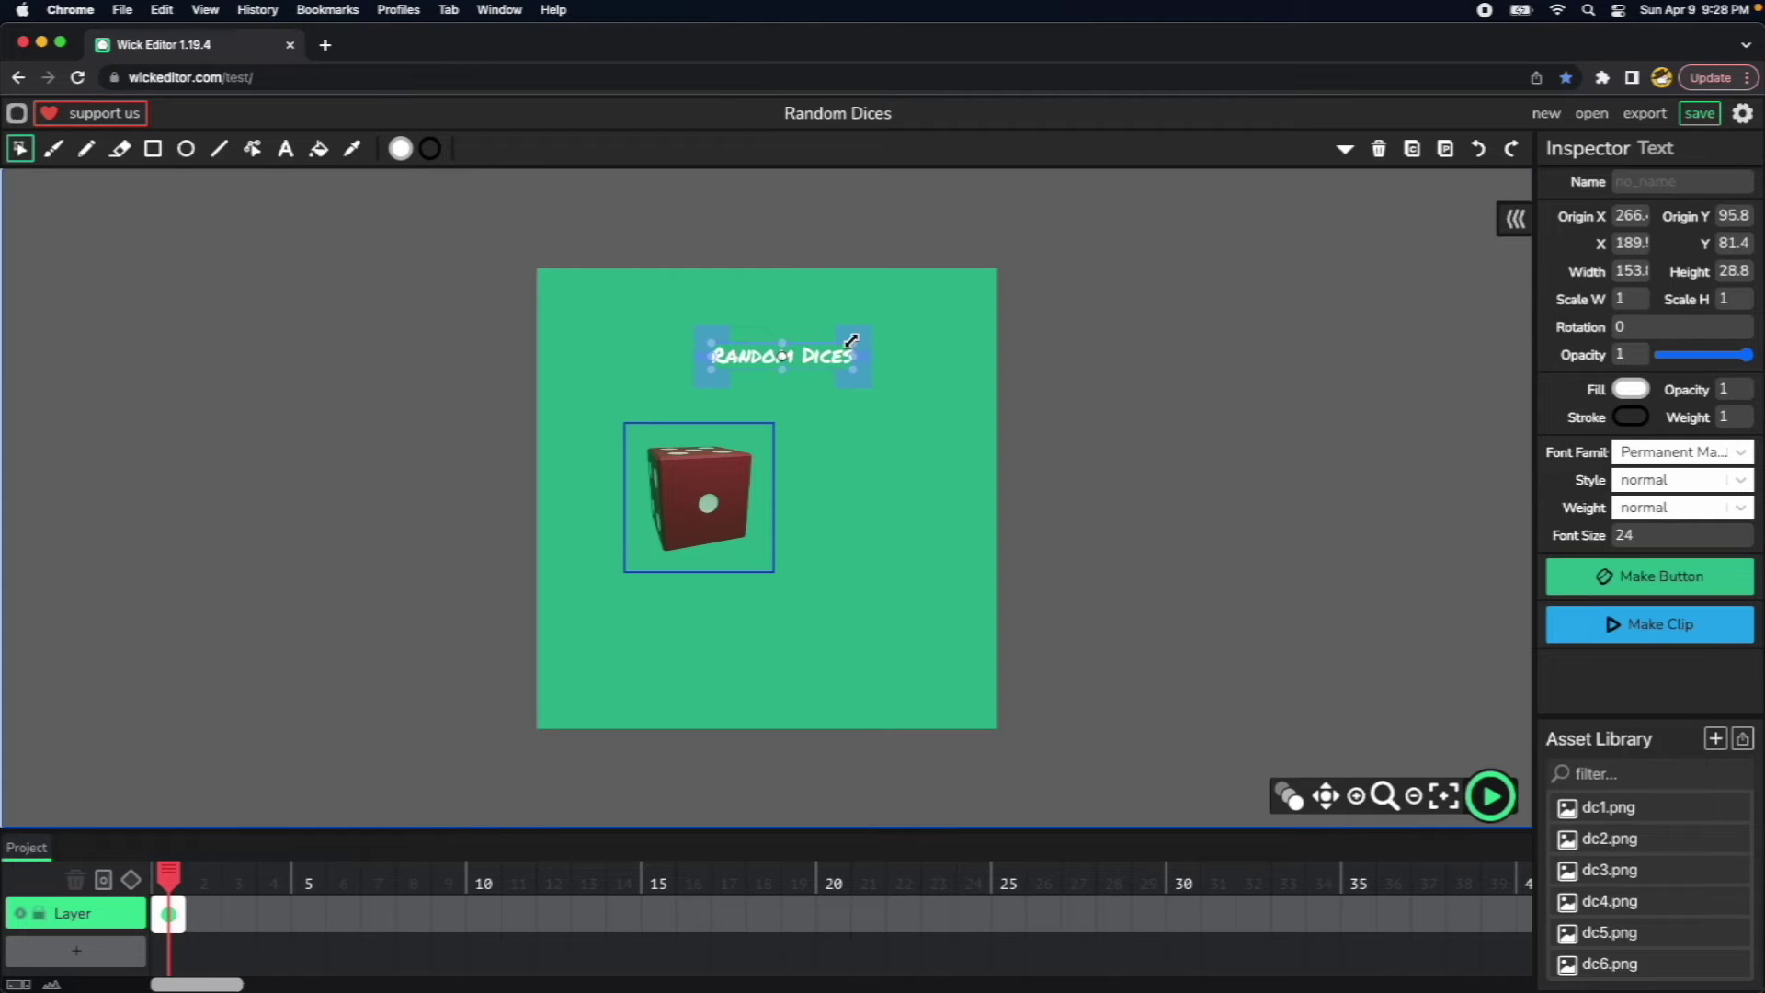
{"action": "left_click_drag", "start_coordinate": [851, 341], "coordinate": [930, 324]}
{"action": "left_click", "coordinate": [1066, 421]}
{"action": "left_click", "coordinate": [821, 359]}
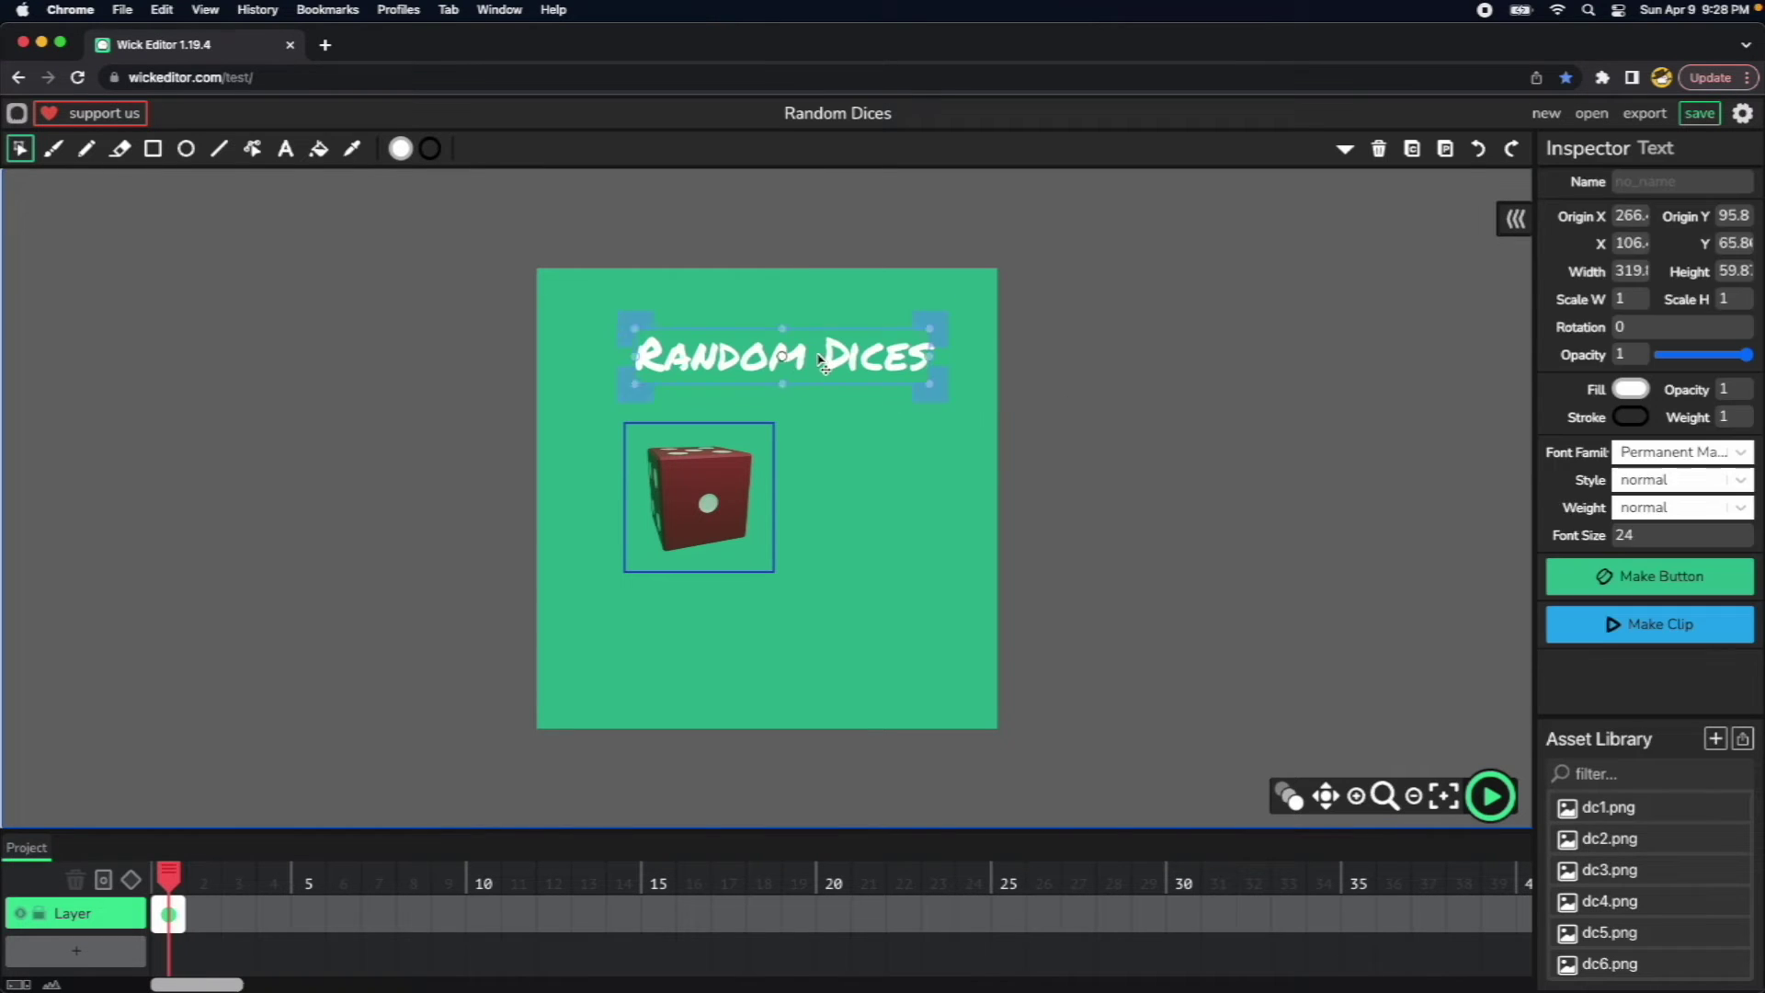
{"action": "left_click", "coordinate": [746, 405]}
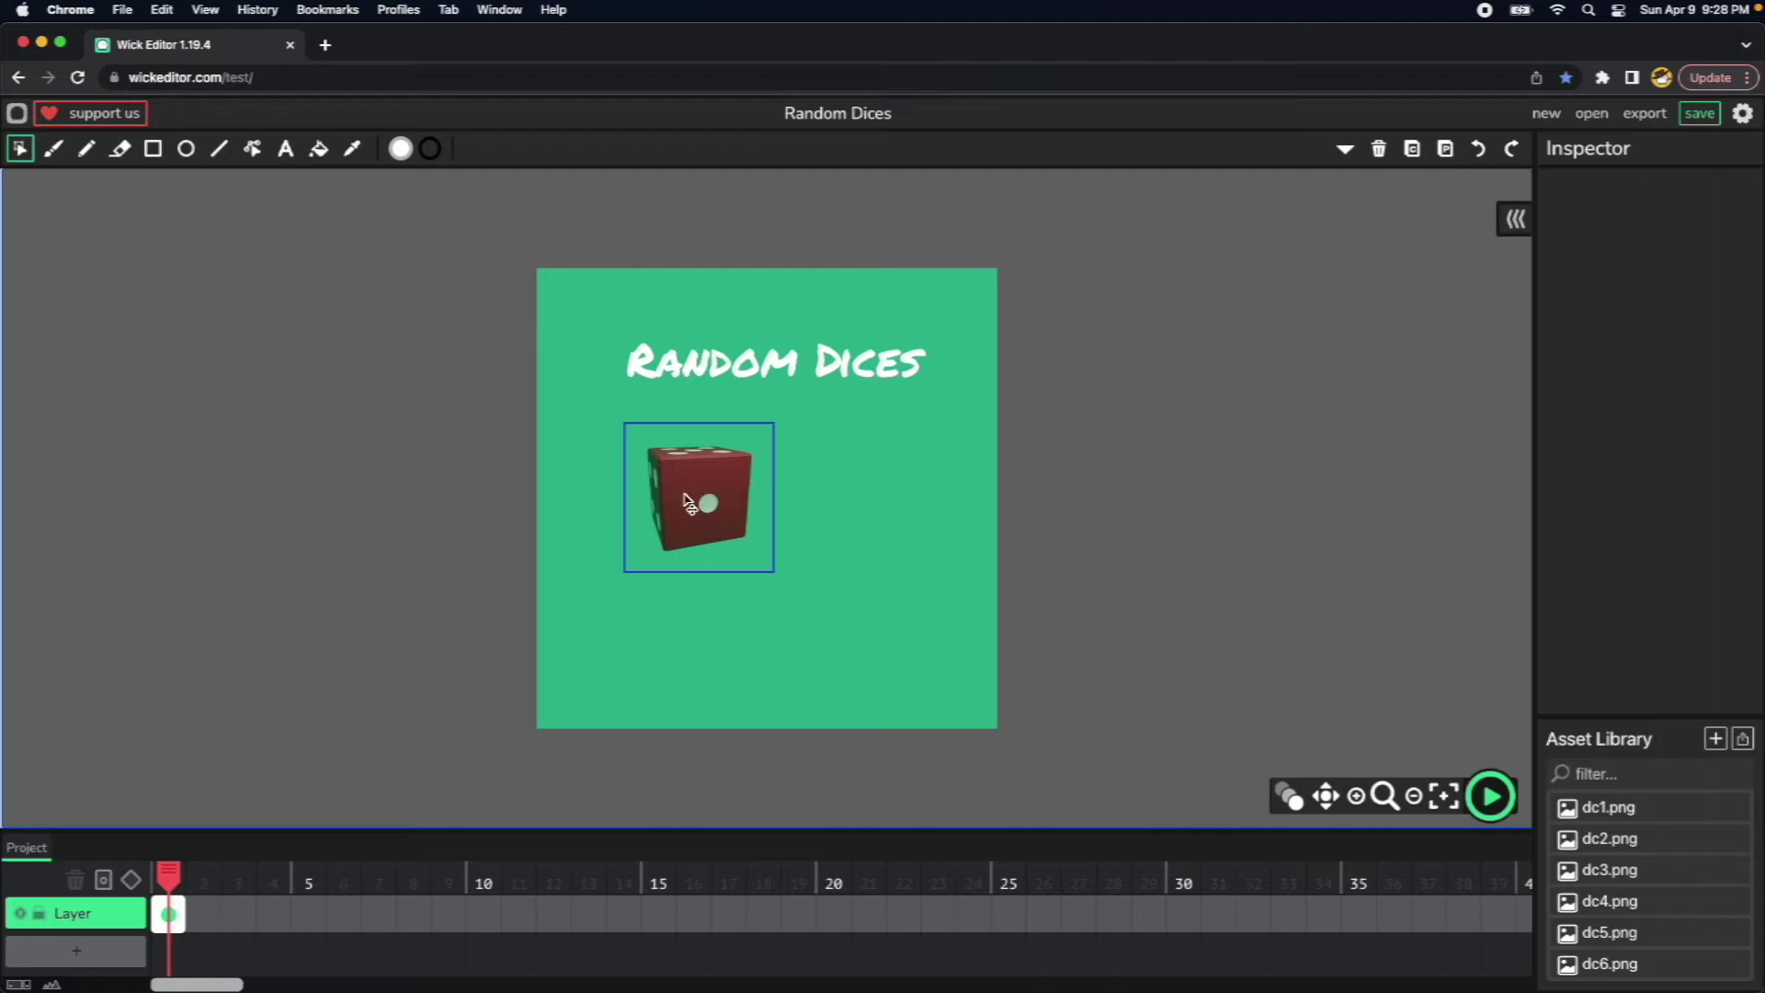
Duplicate the dice clip, place the copy to its right, and flip it horizontally.
{"action": "left_click", "coordinate": [697, 507]}
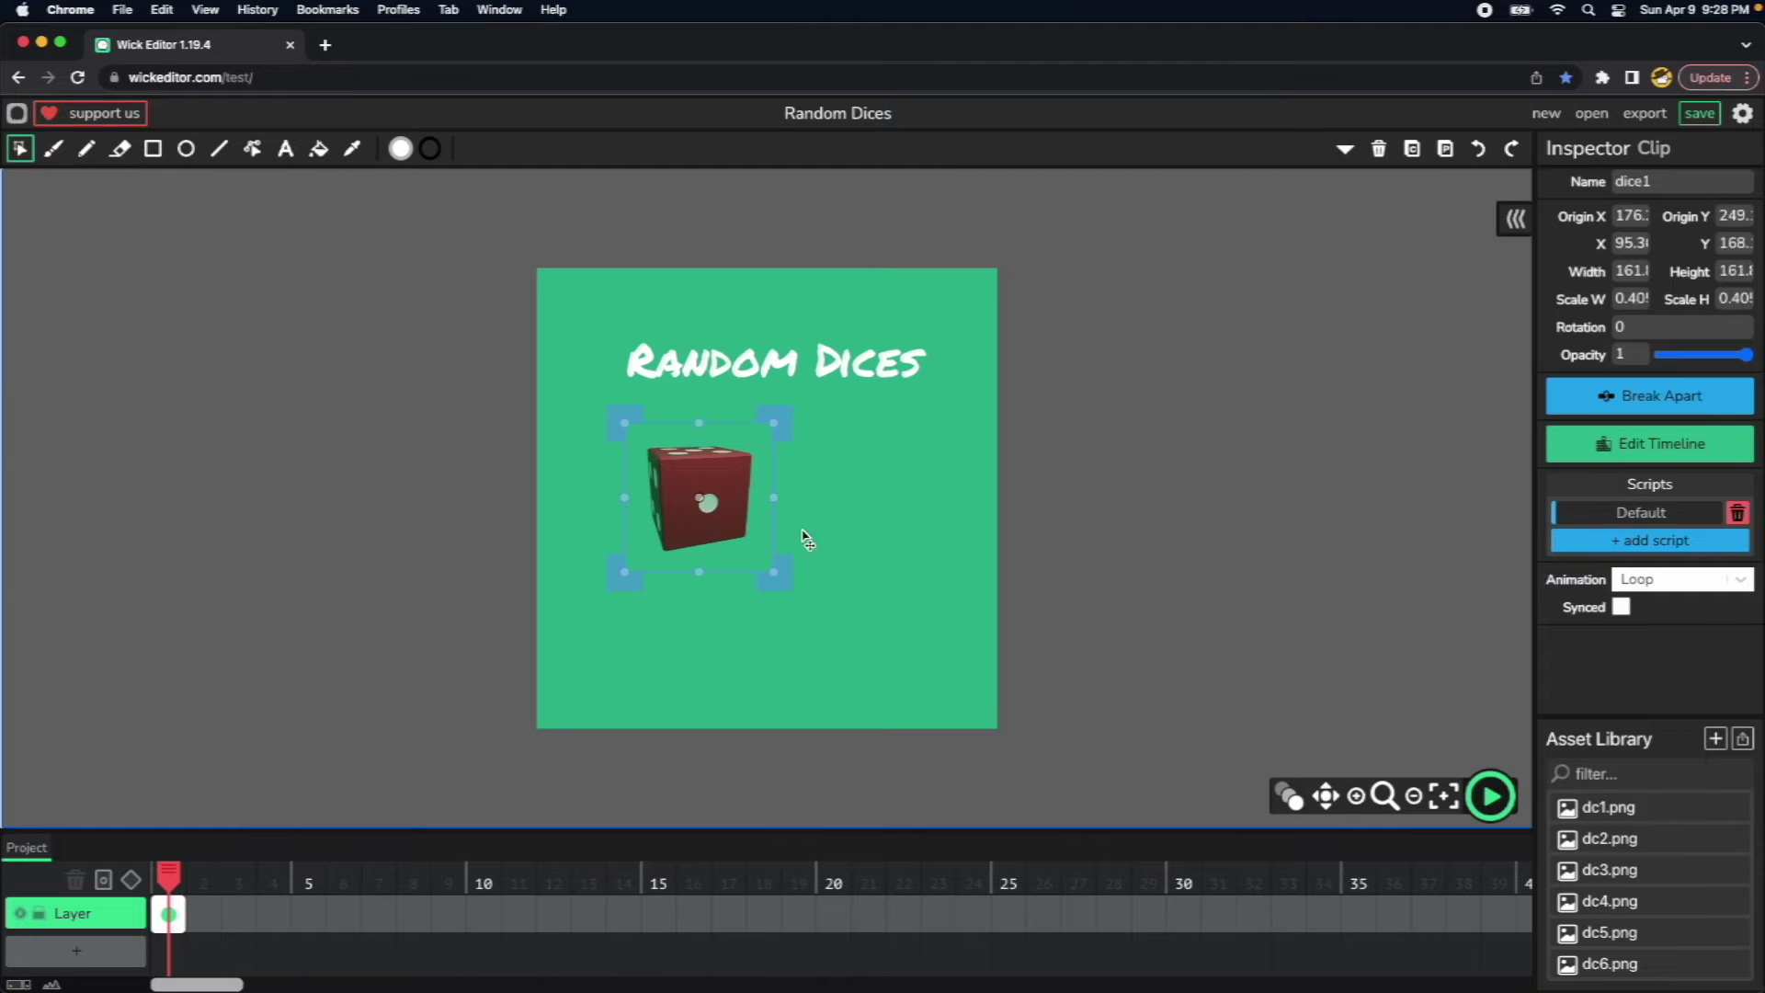
{"action": "key", "text": "ctrl+d"}
{"action": "left_click_drag", "start_coordinate": [748, 538], "coordinate": [839, 518]}
{"action": "left_click", "coordinate": [1107, 587]}
{"action": "left_click", "coordinate": [842, 521]}
{"action": "left_click", "coordinate": [937, 516]}
{"action": "left_click", "coordinate": [841, 516]}
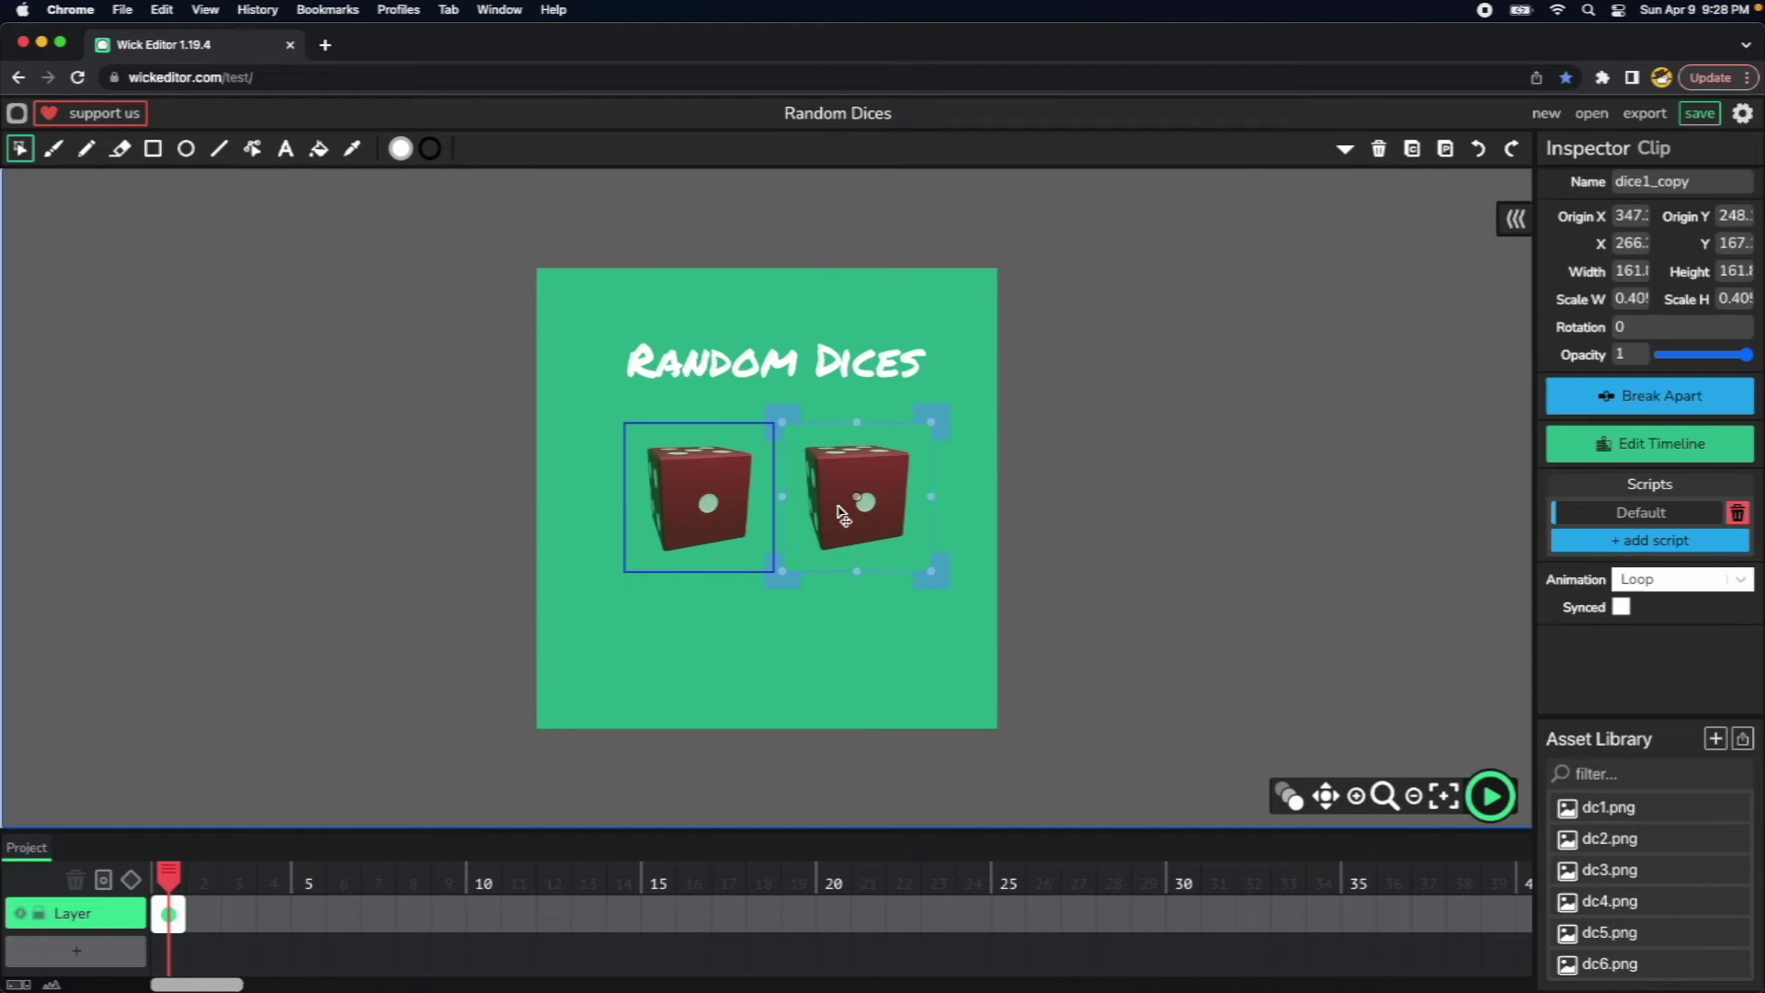
{"action": "left_click", "coordinate": [1344, 148]}
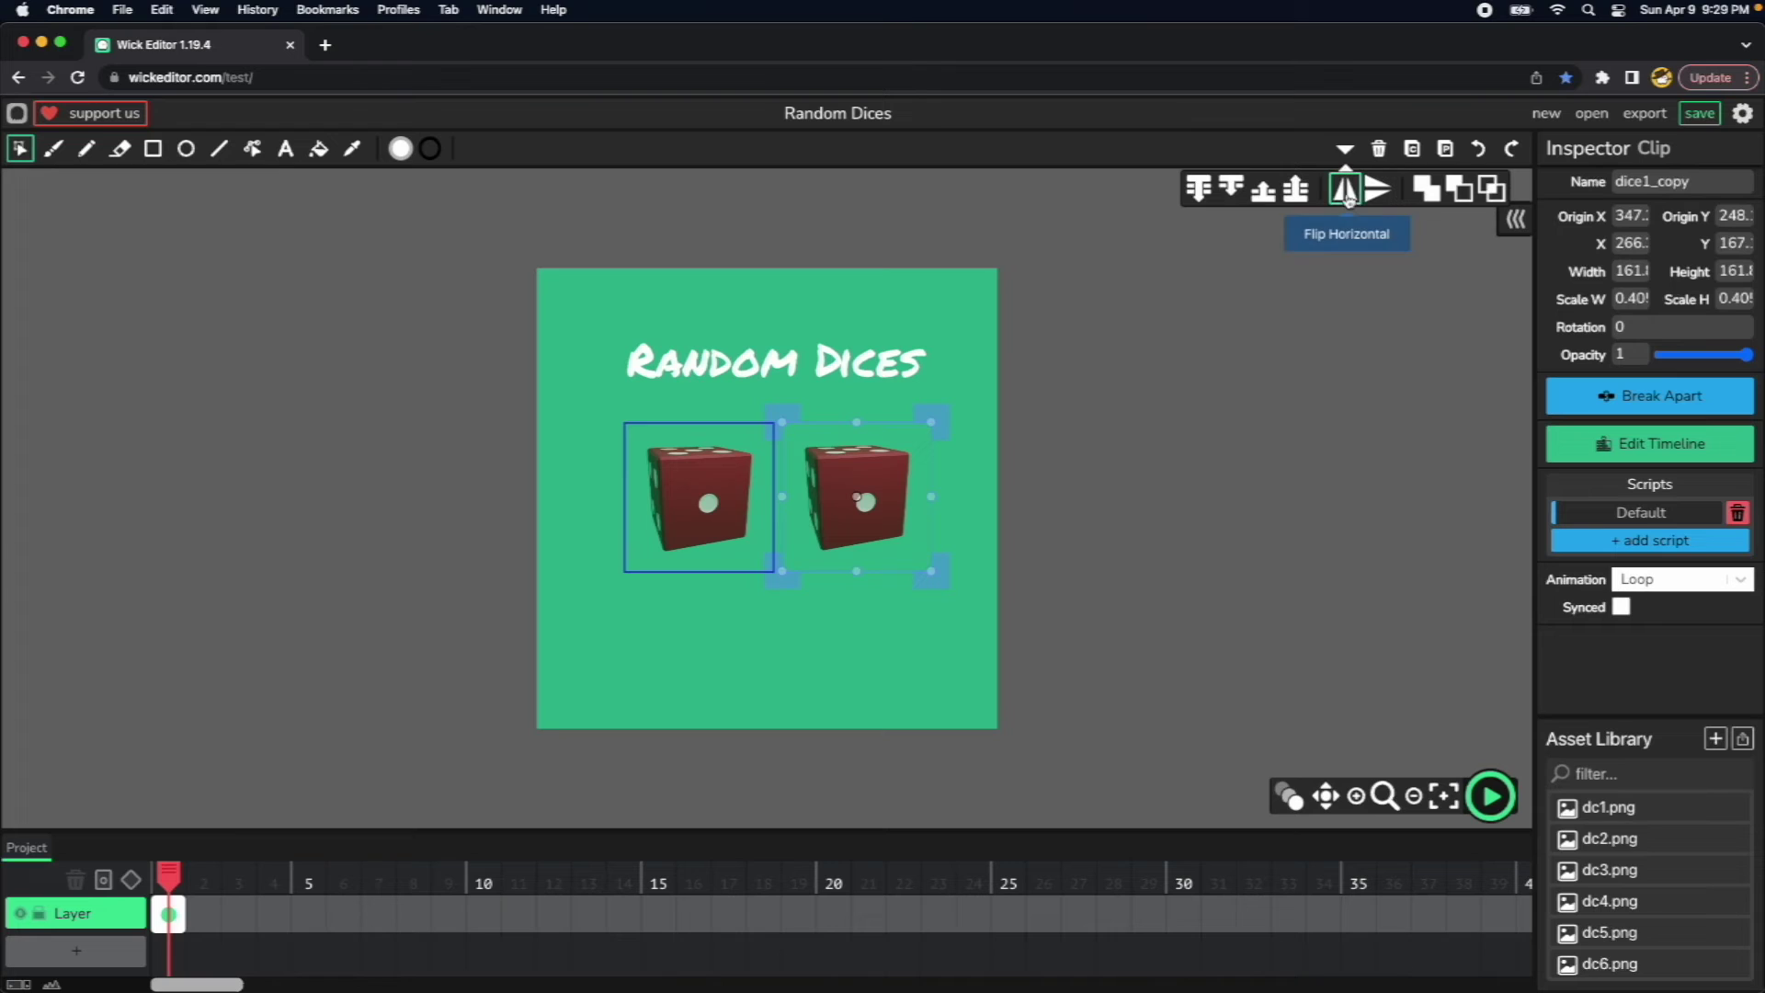
{"action": "left_click", "coordinate": [1348, 200]}
{"action": "left_click", "coordinate": [1171, 595]}
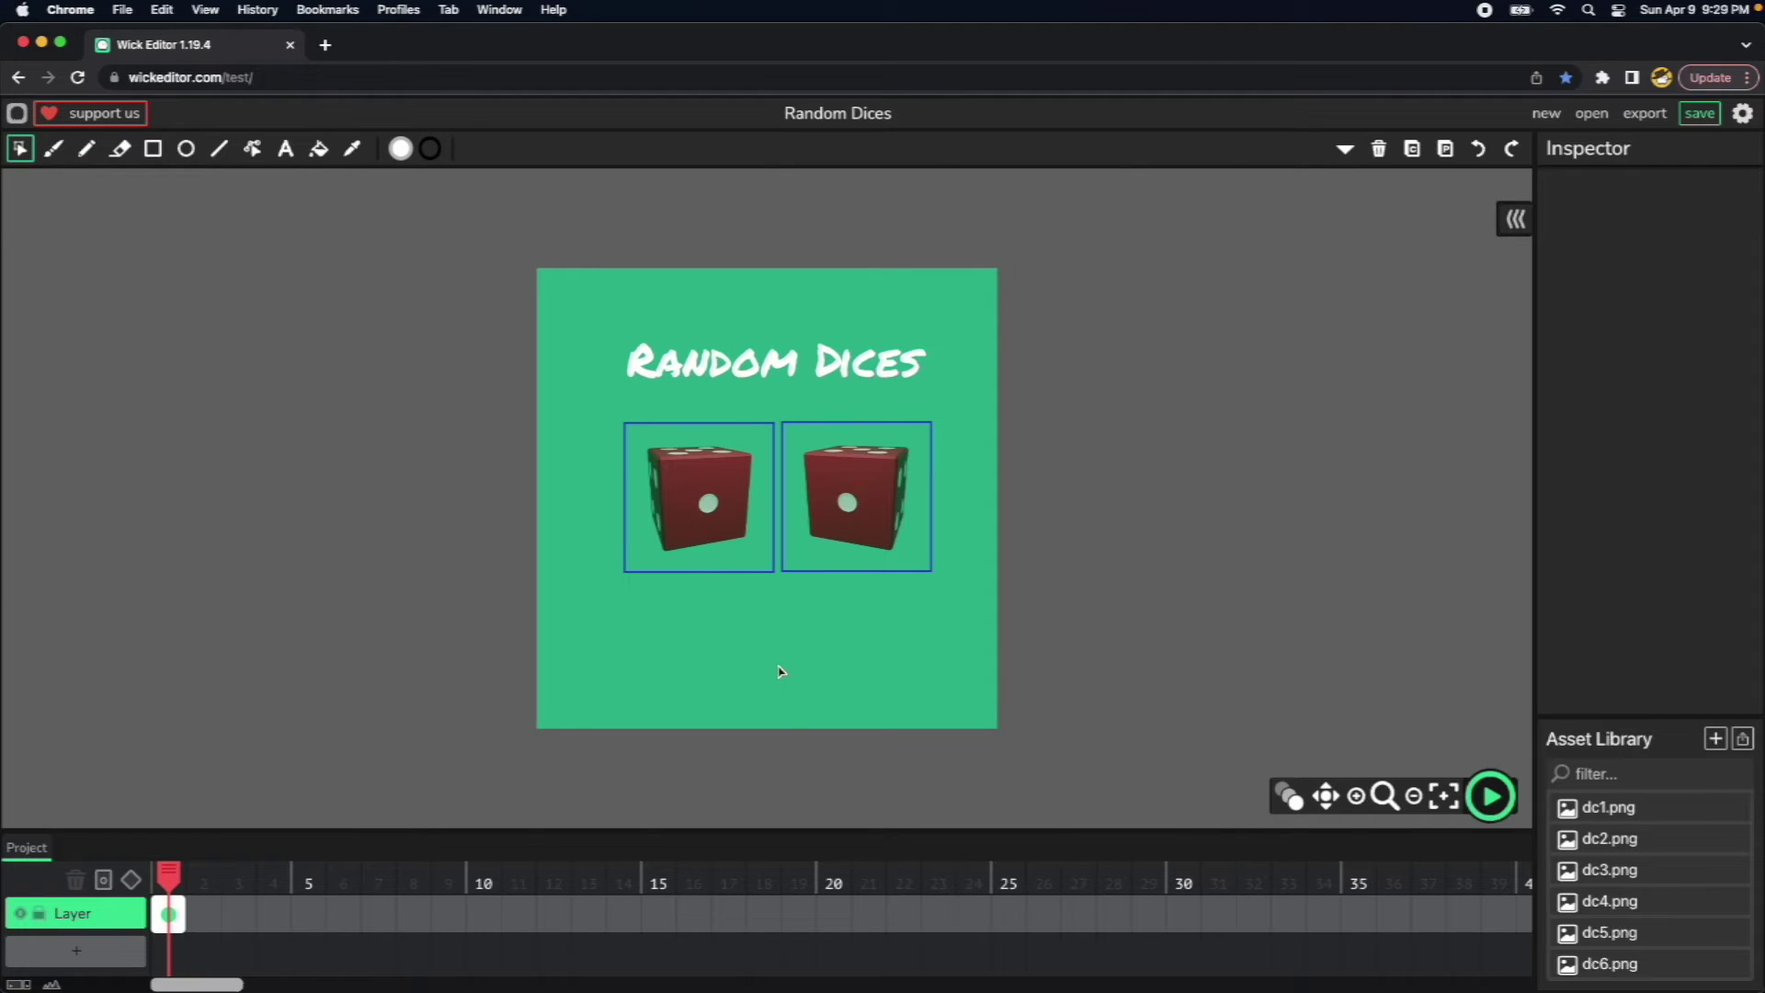
{"action": "left_click", "coordinate": [752, 368]}
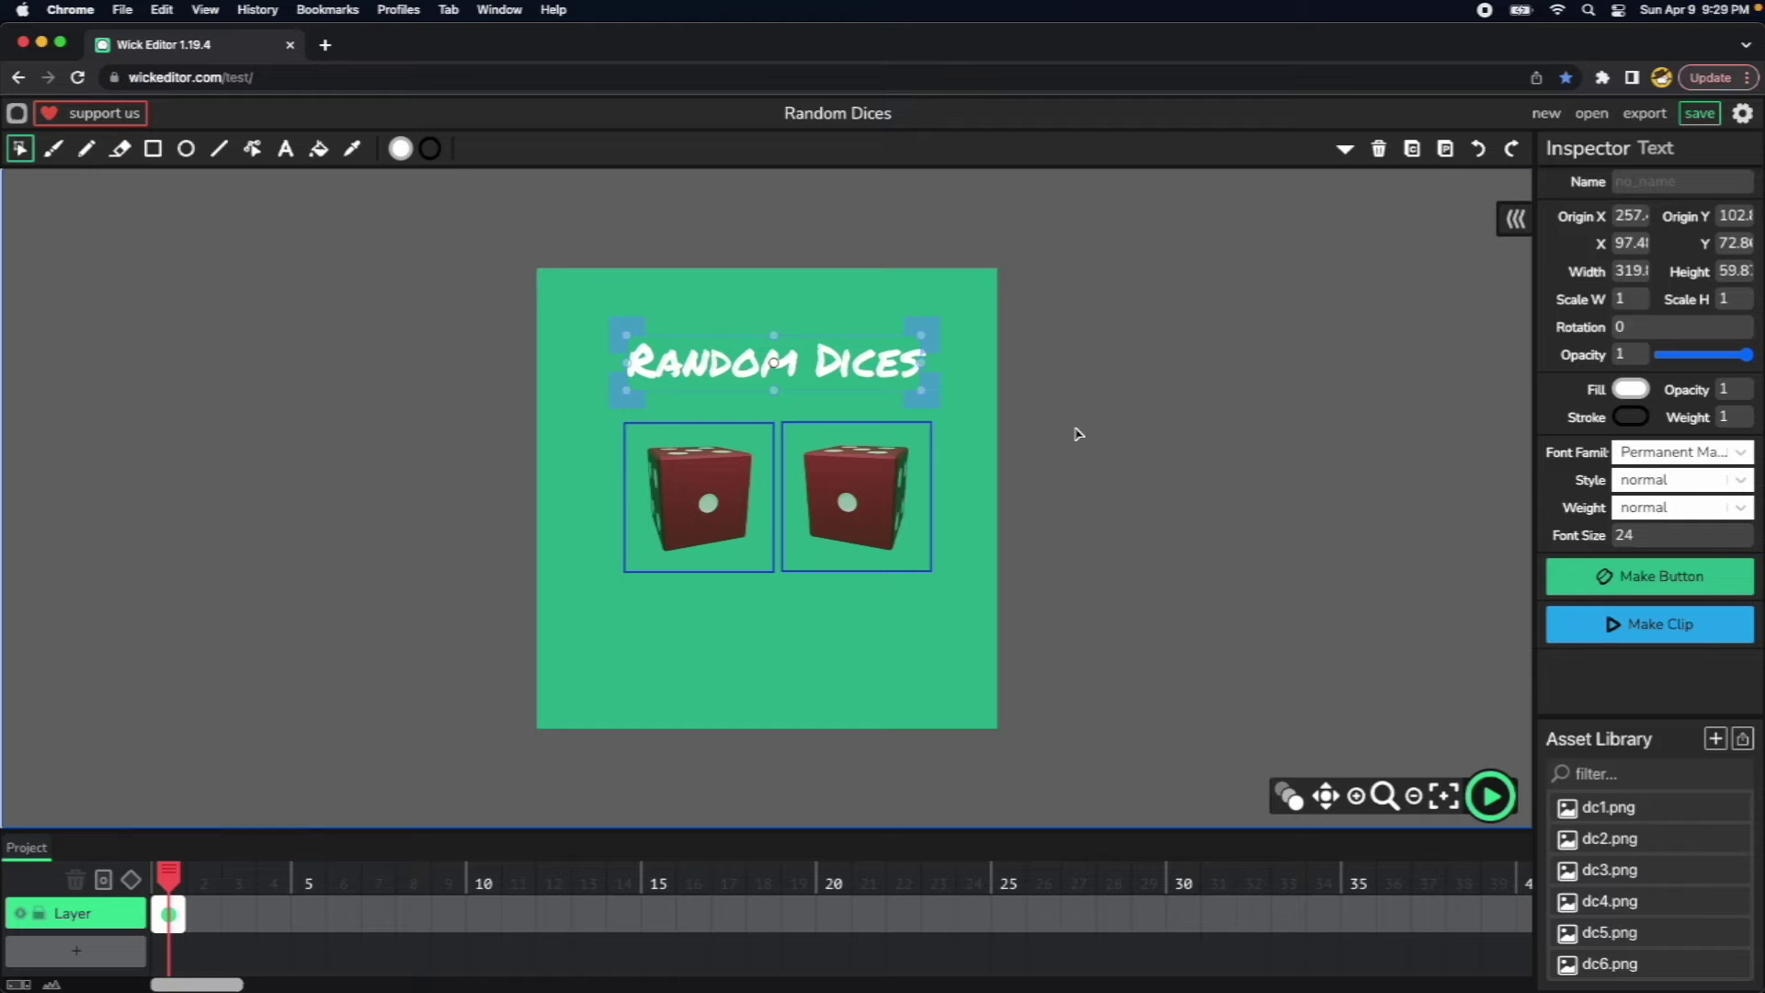
Duplicate the title below the dice and change its text to 'Roll Dices'.
{"action": "key", "text": "super+d"}
{"action": "left_click_drag", "start_coordinate": [868, 379], "coordinate": [857, 641]}
{"action": "left_click", "coordinate": [285, 148]}
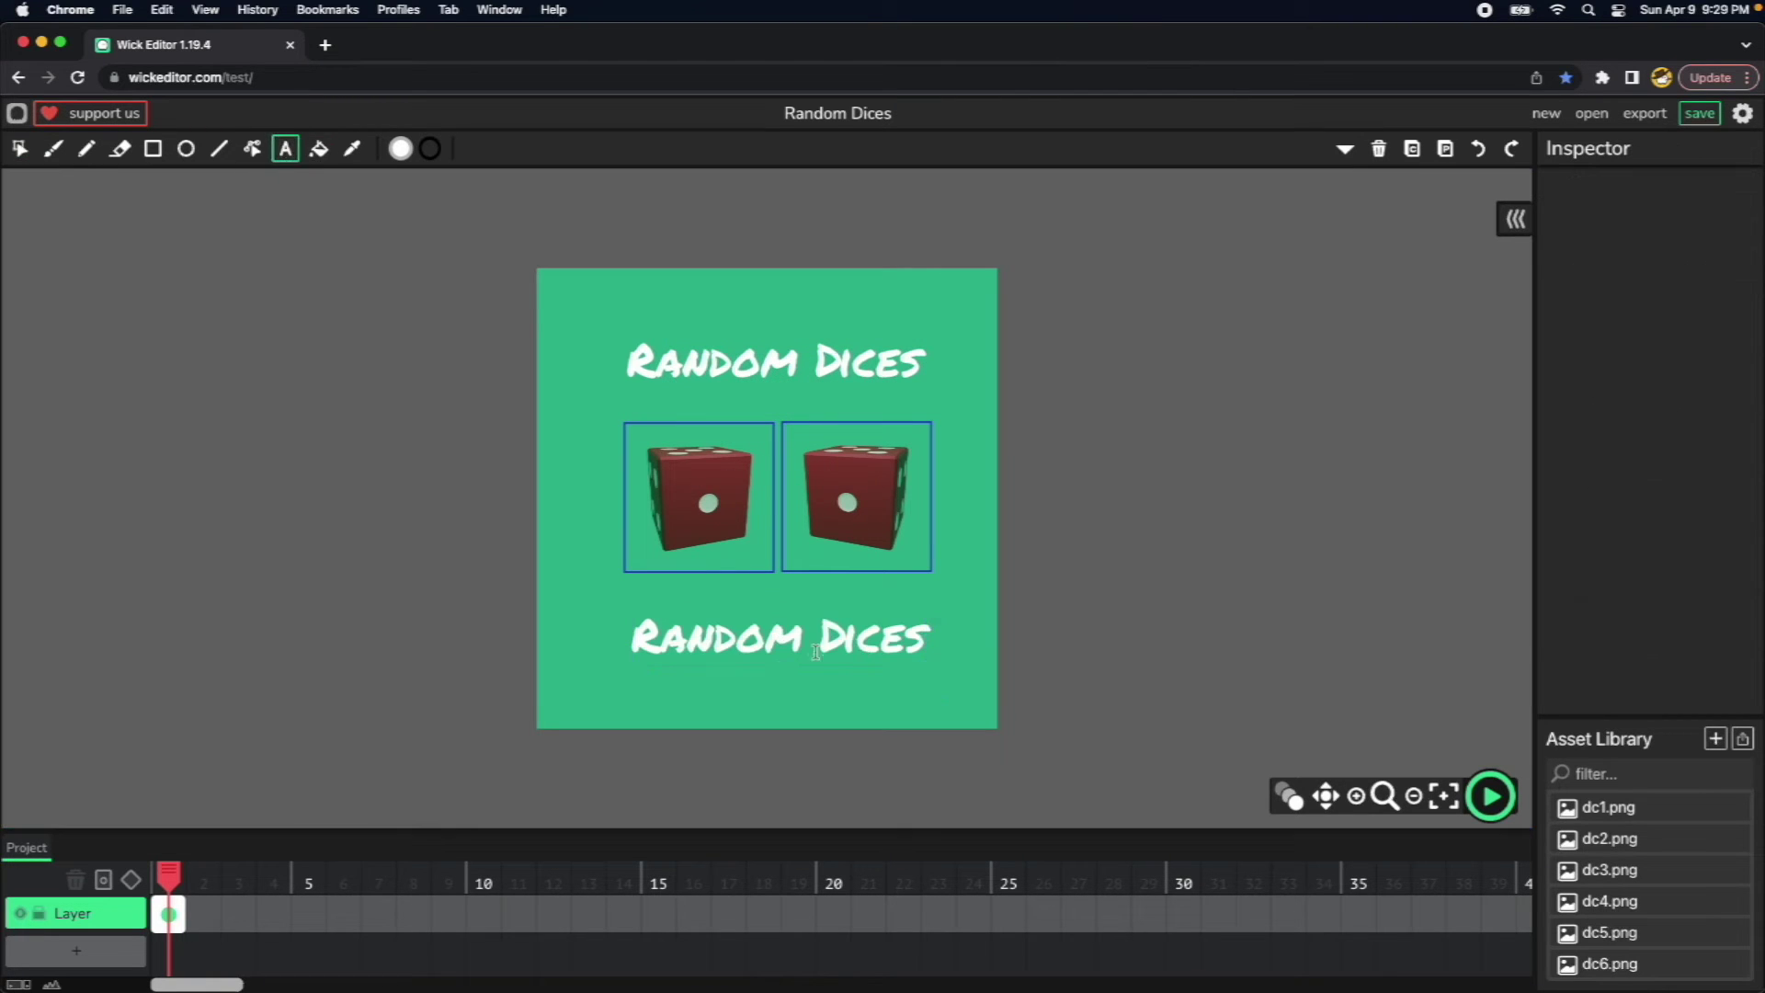
{"action": "left_click", "coordinate": [761, 641]}
{"action": "type", "text": "Ro"}
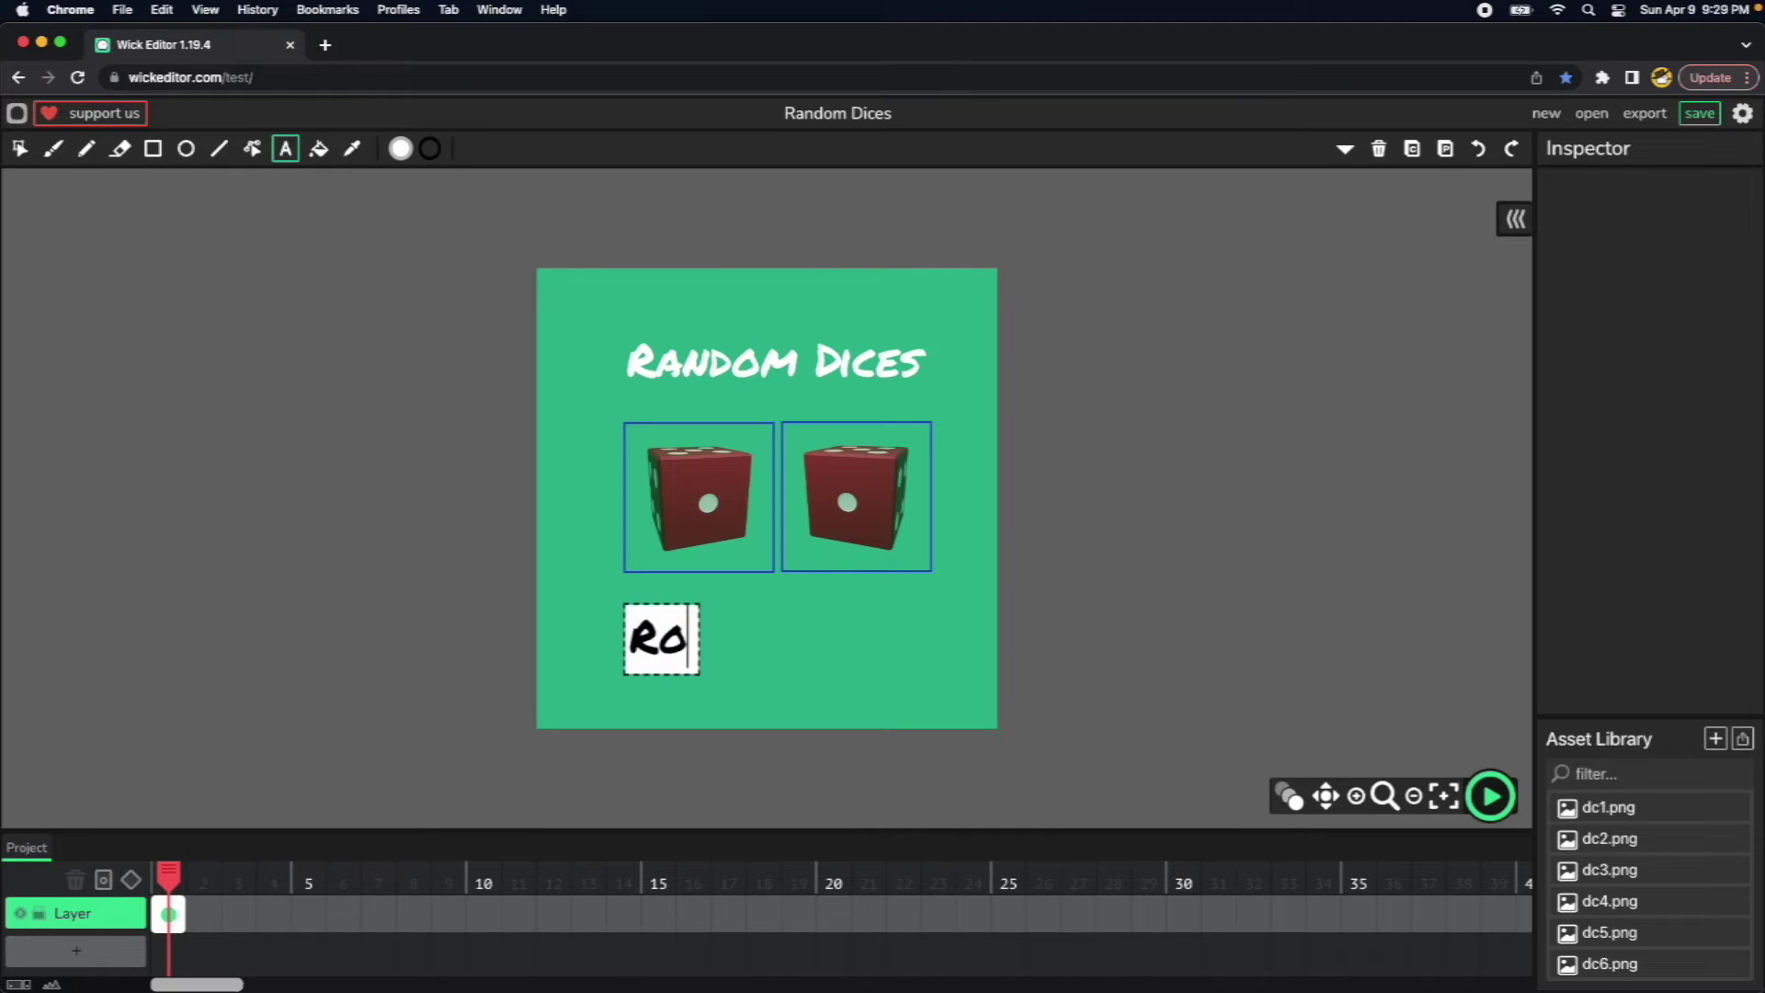
{"action": "type", "text": "ll Dices"}
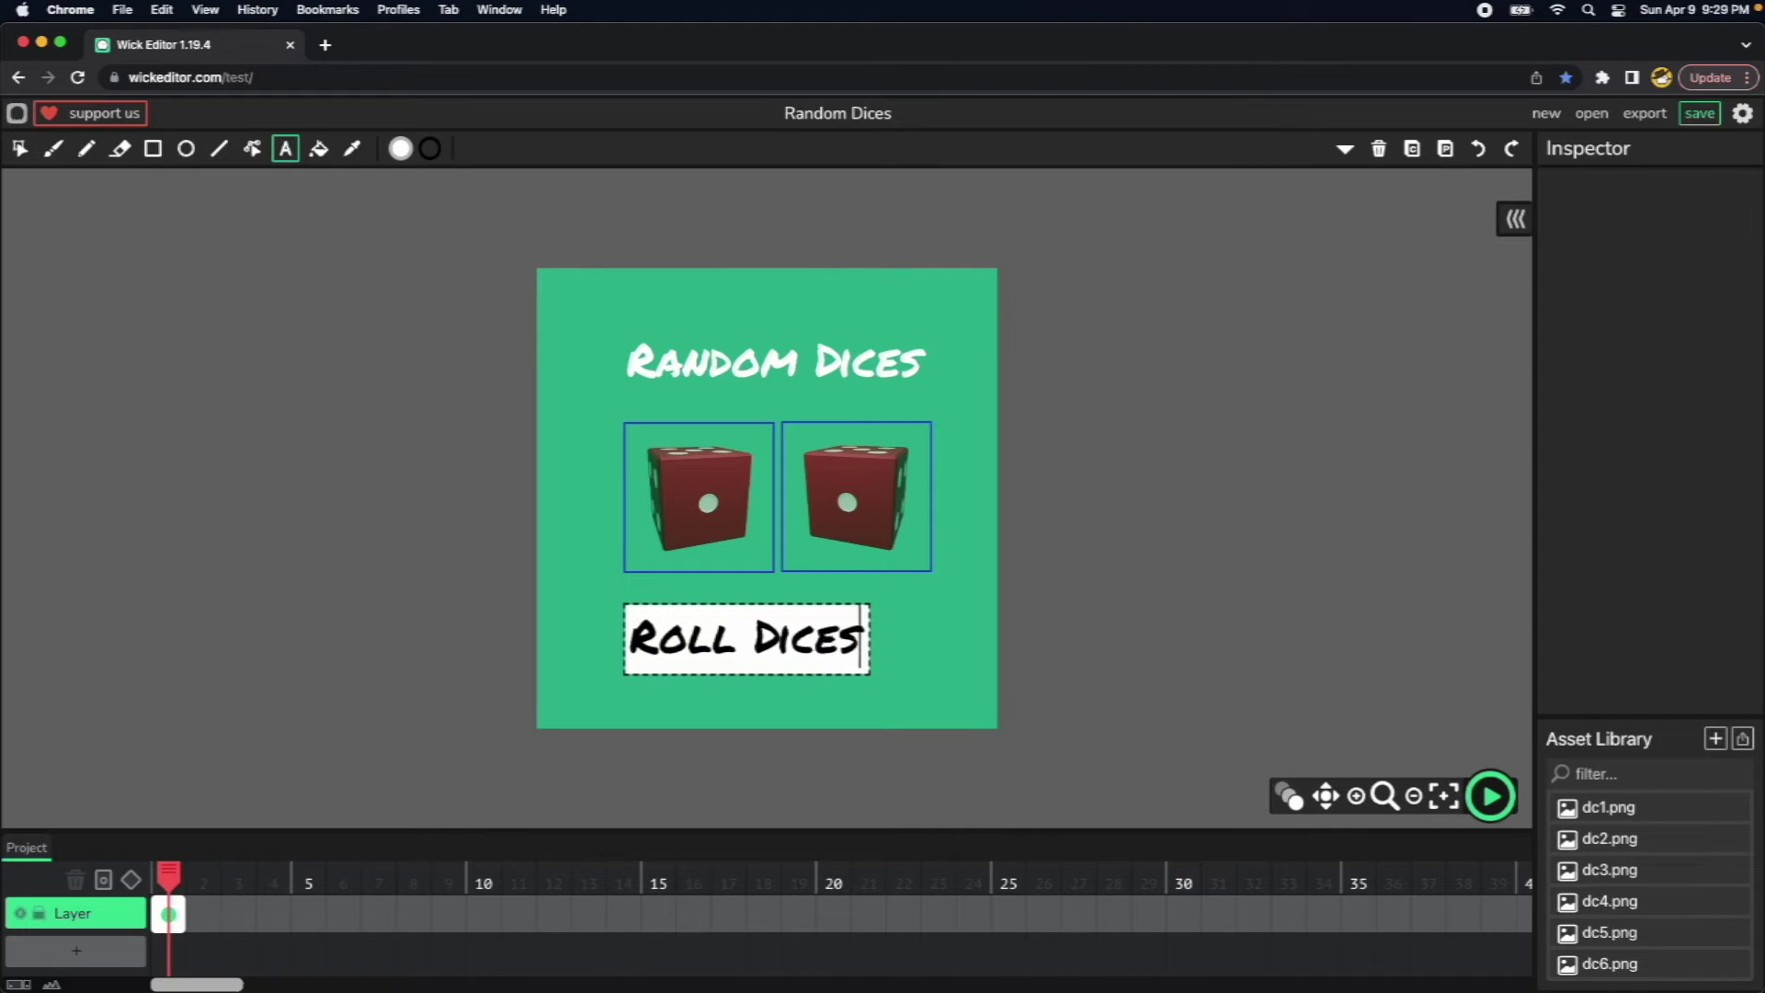
{"action": "left_click", "coordinate": [1045, 681]}
Nudge and shrink the Roll Dices text, then make it a button.
{"action": "left_click", "coordinate": [19, 148]}
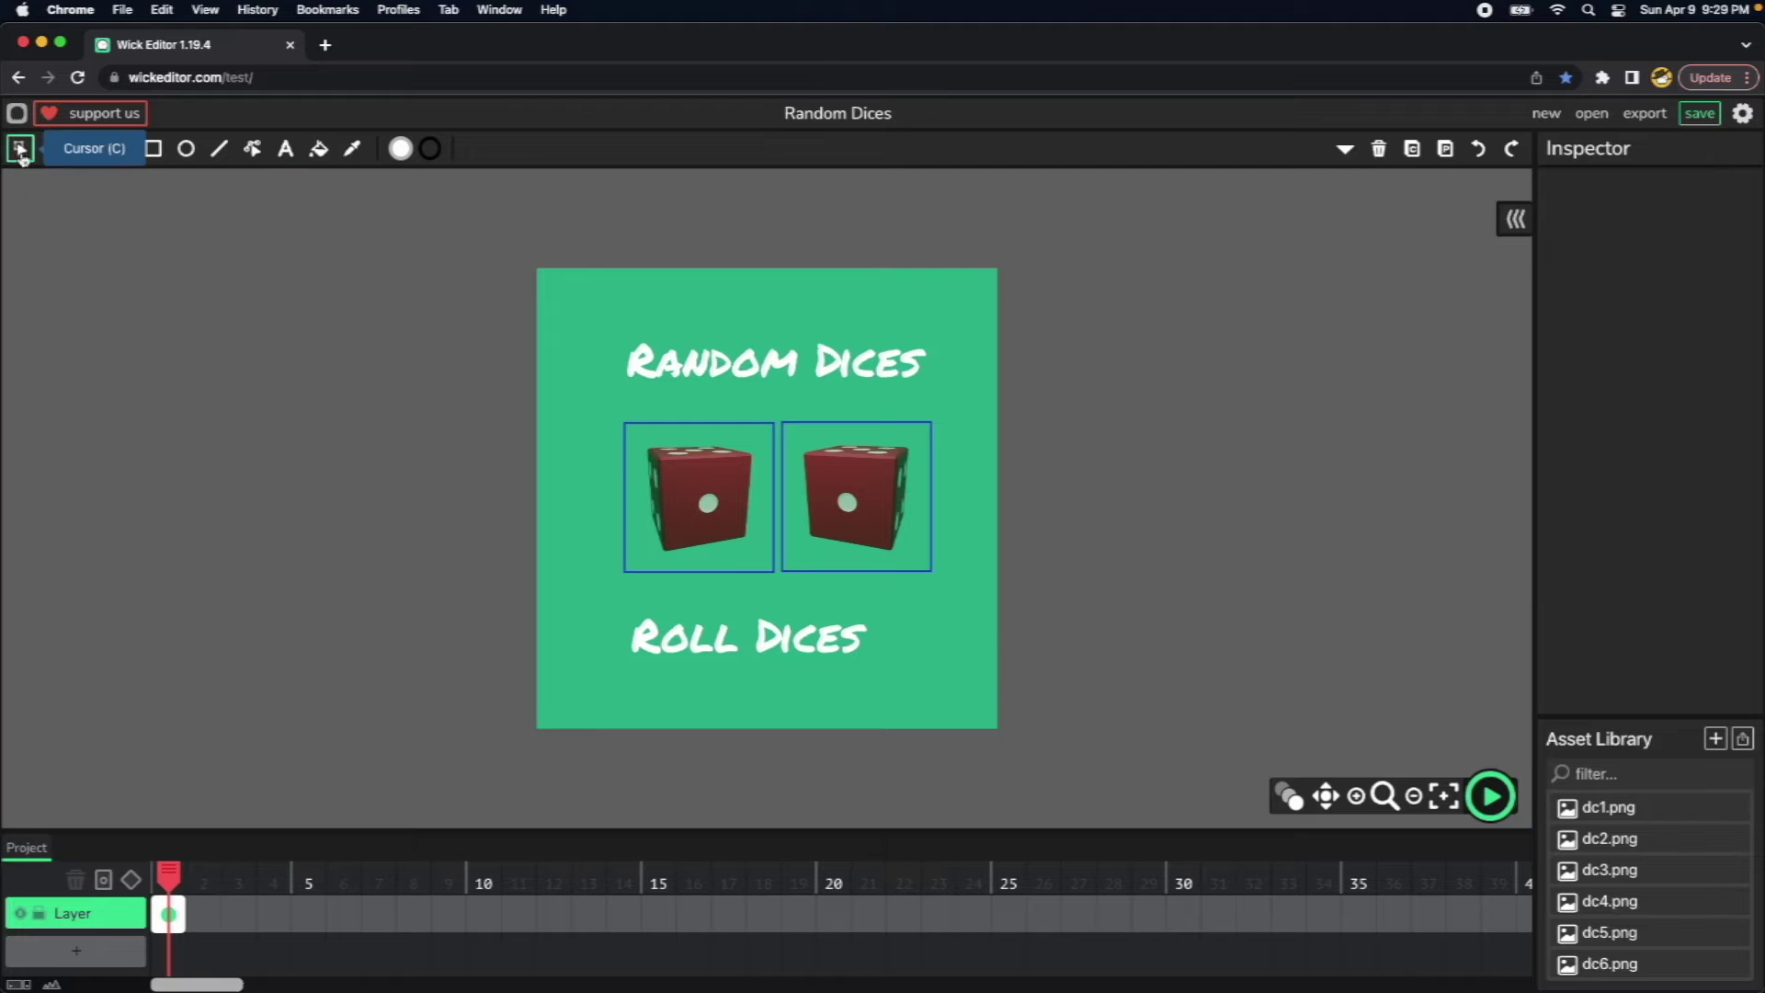
{"action": "left_click", "coordinate": [780, 675]}
{"action": "left_click_drag", "start_coordinate": [781, 675], "coordinate": [816, 685]}
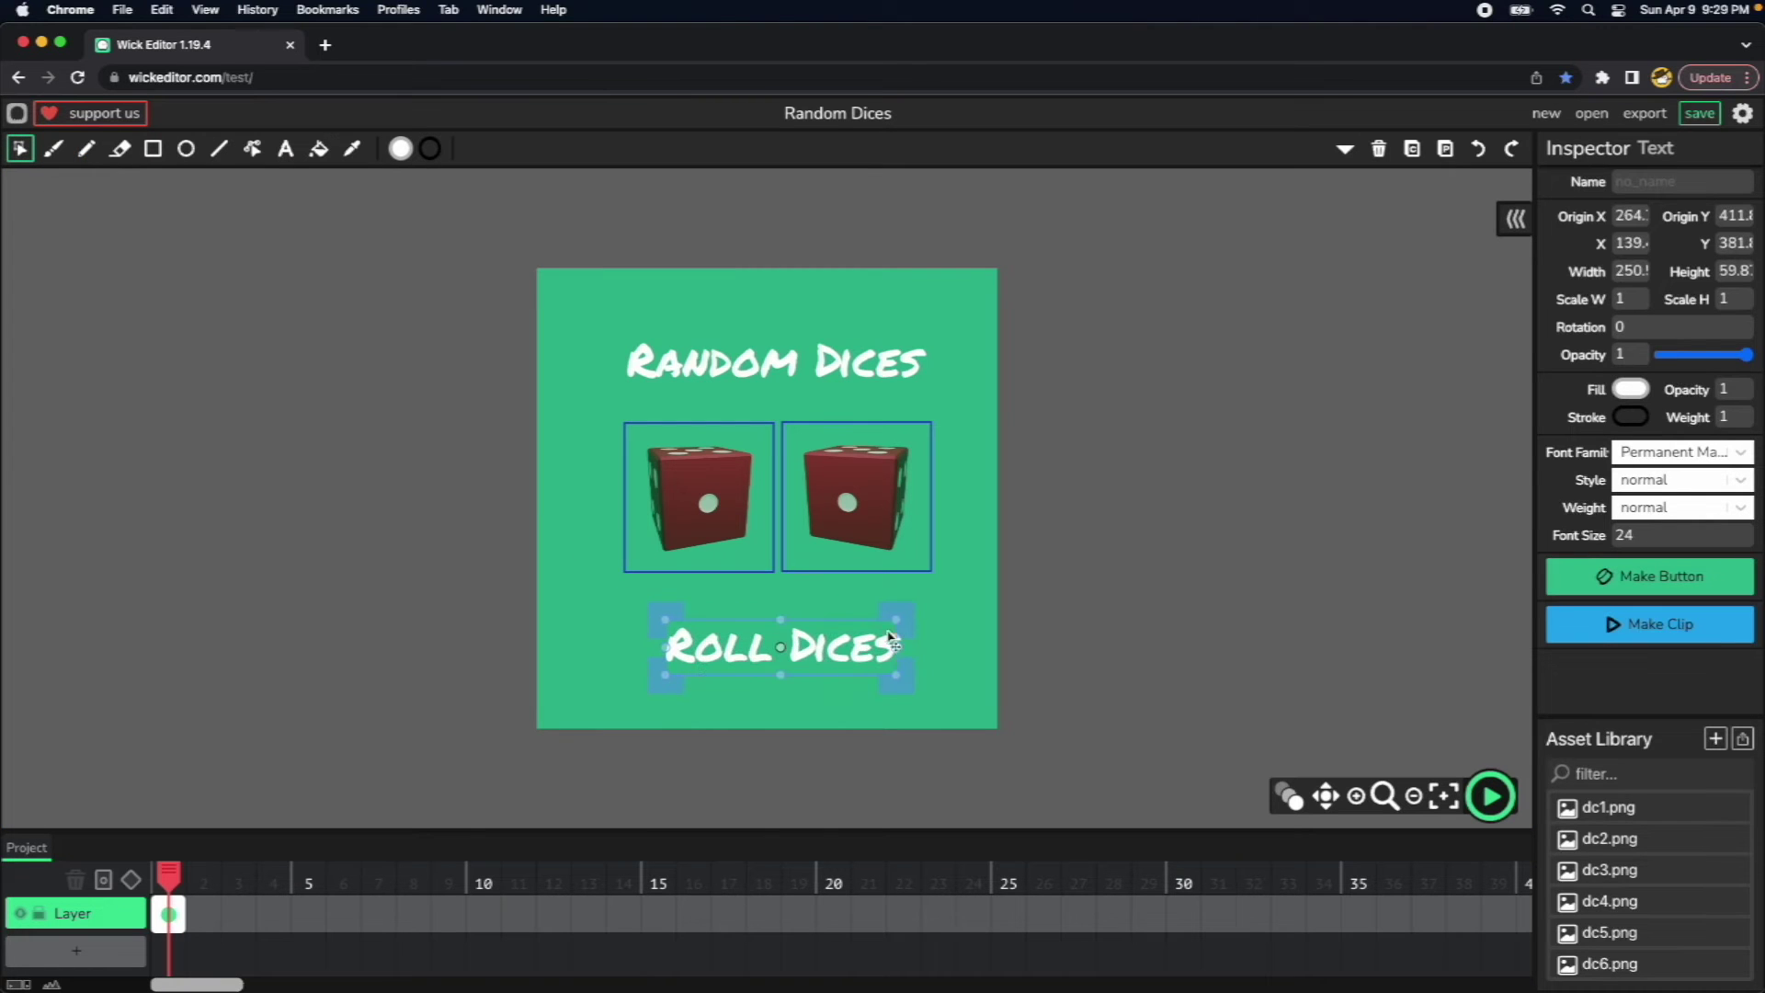
{"action": "left_click_drag", "start_coordinate": [899, 616], "coordinate": [848, 638]}
{"action": "left_click", "coordinate": [906, 696]}
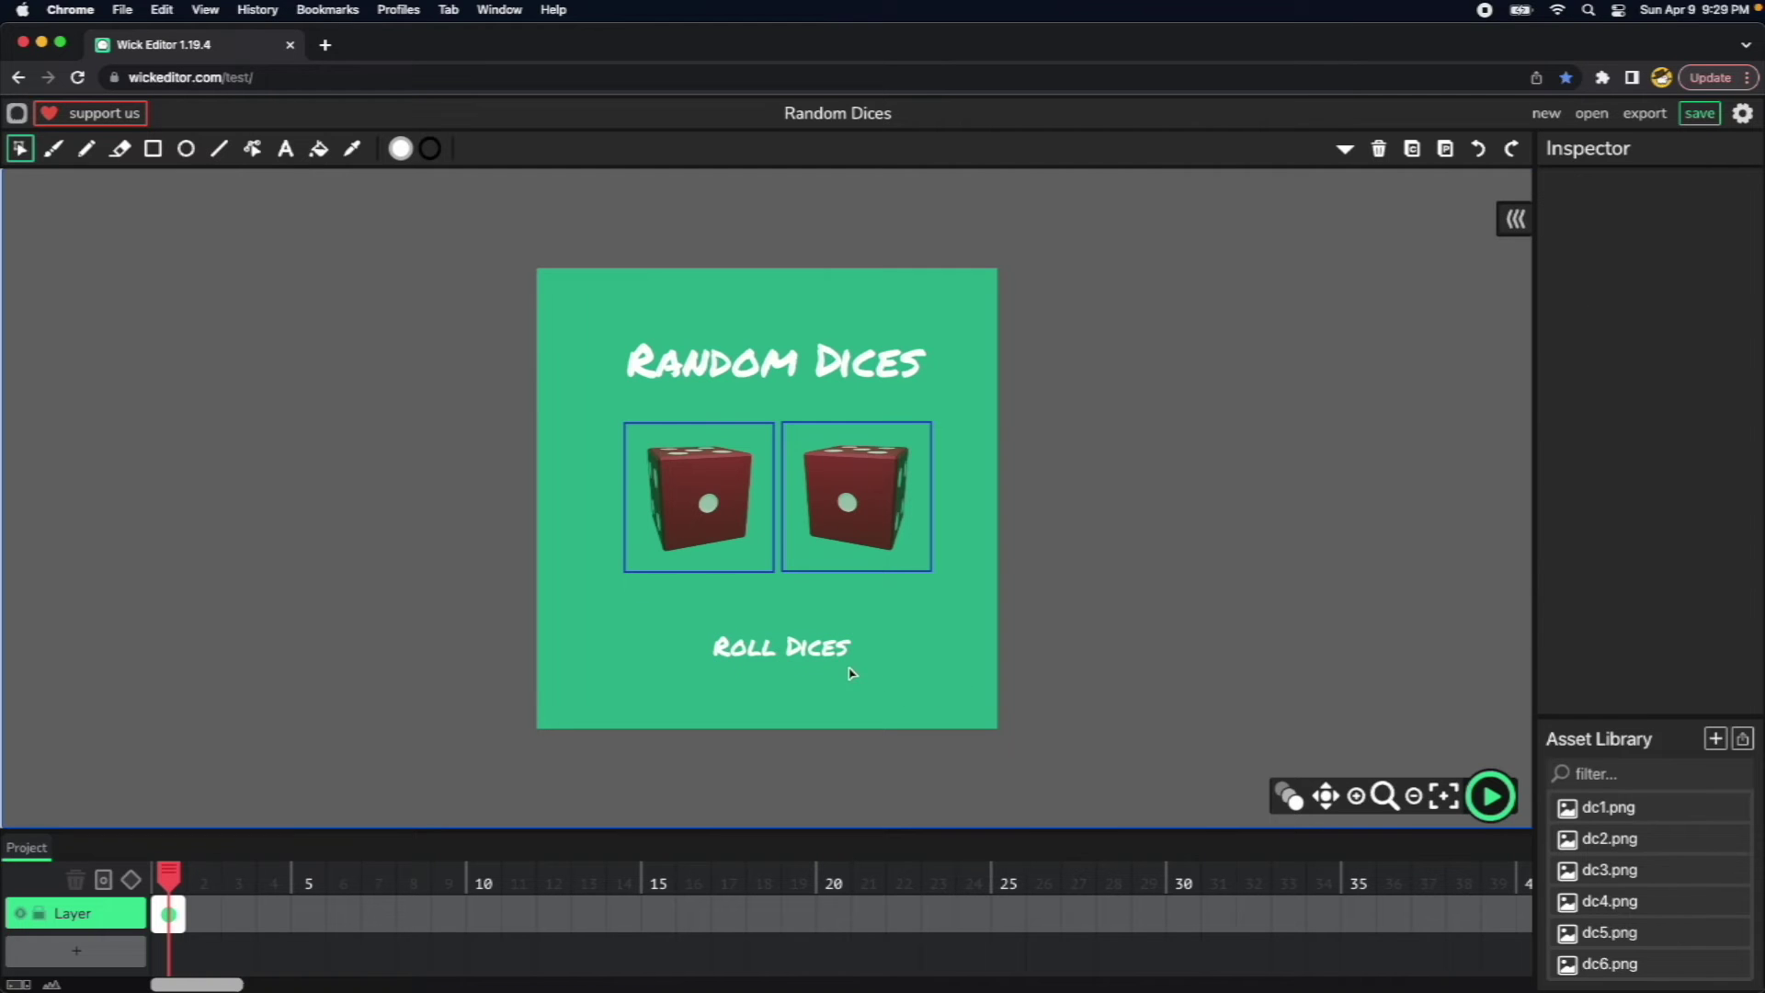
{"action": "left_click", "coordinate": [805, 656]}
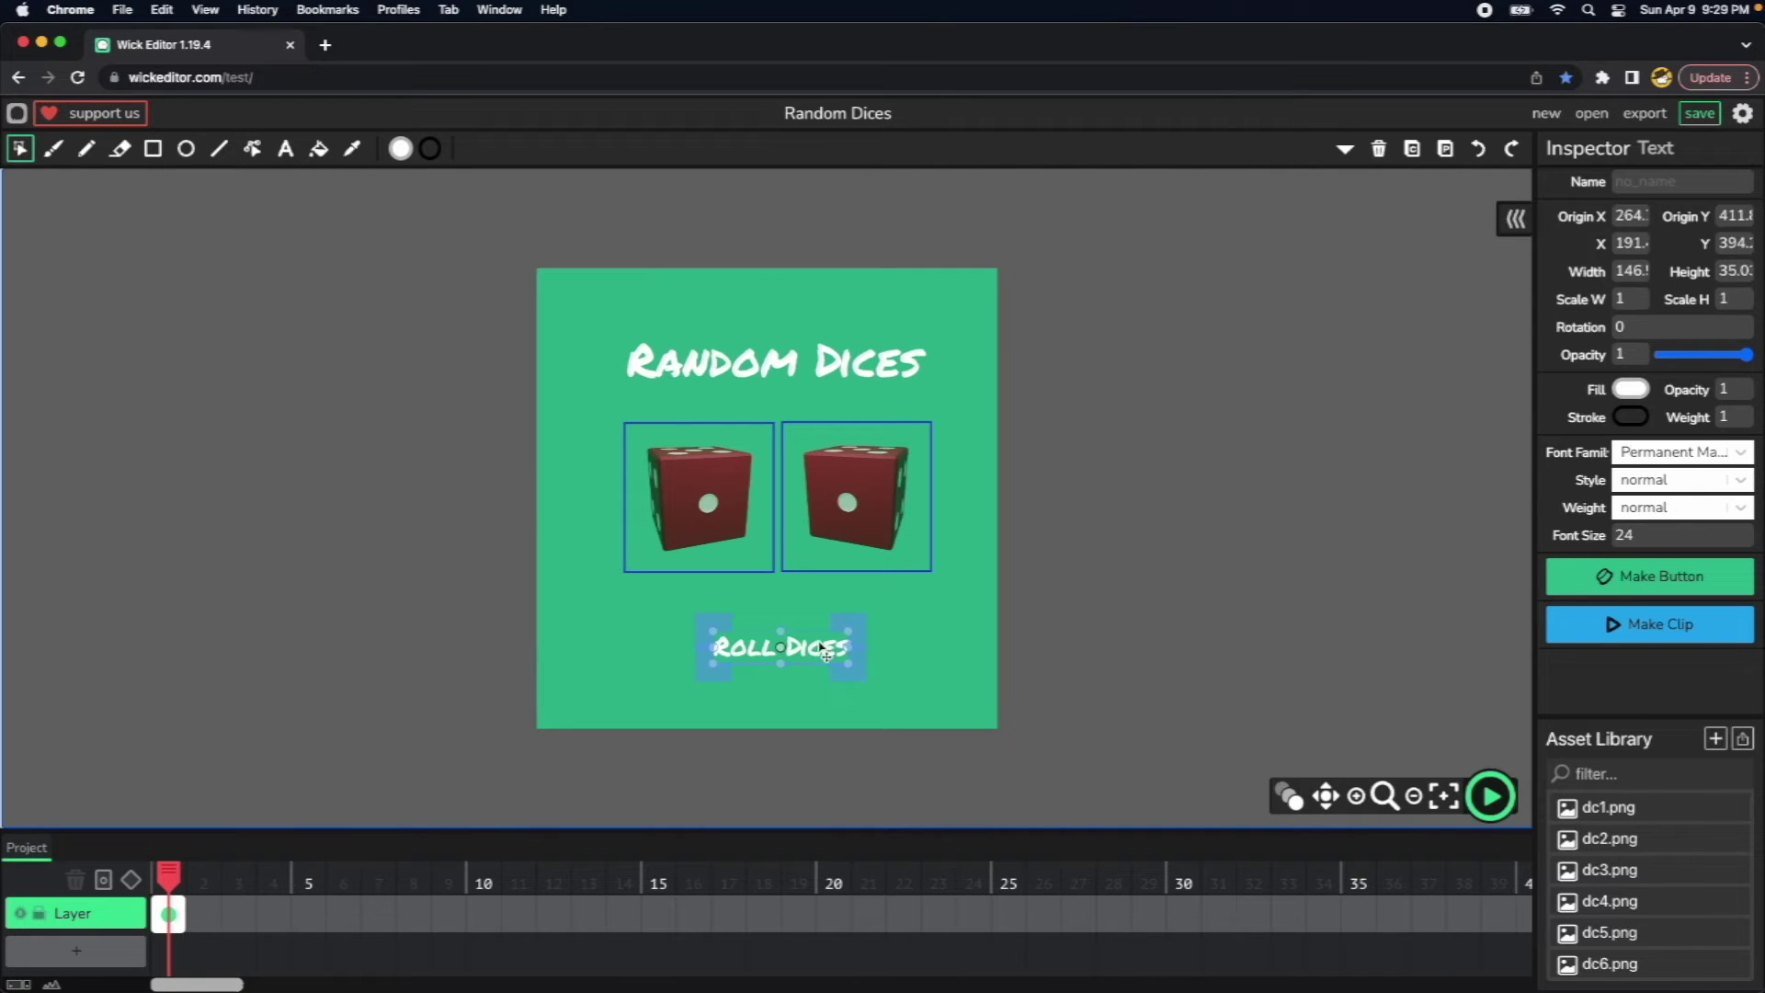
{"action": "left_click", "coordinate": [1670, 585]}
{"action": "left_click", "coordinate": [1155, 700]}
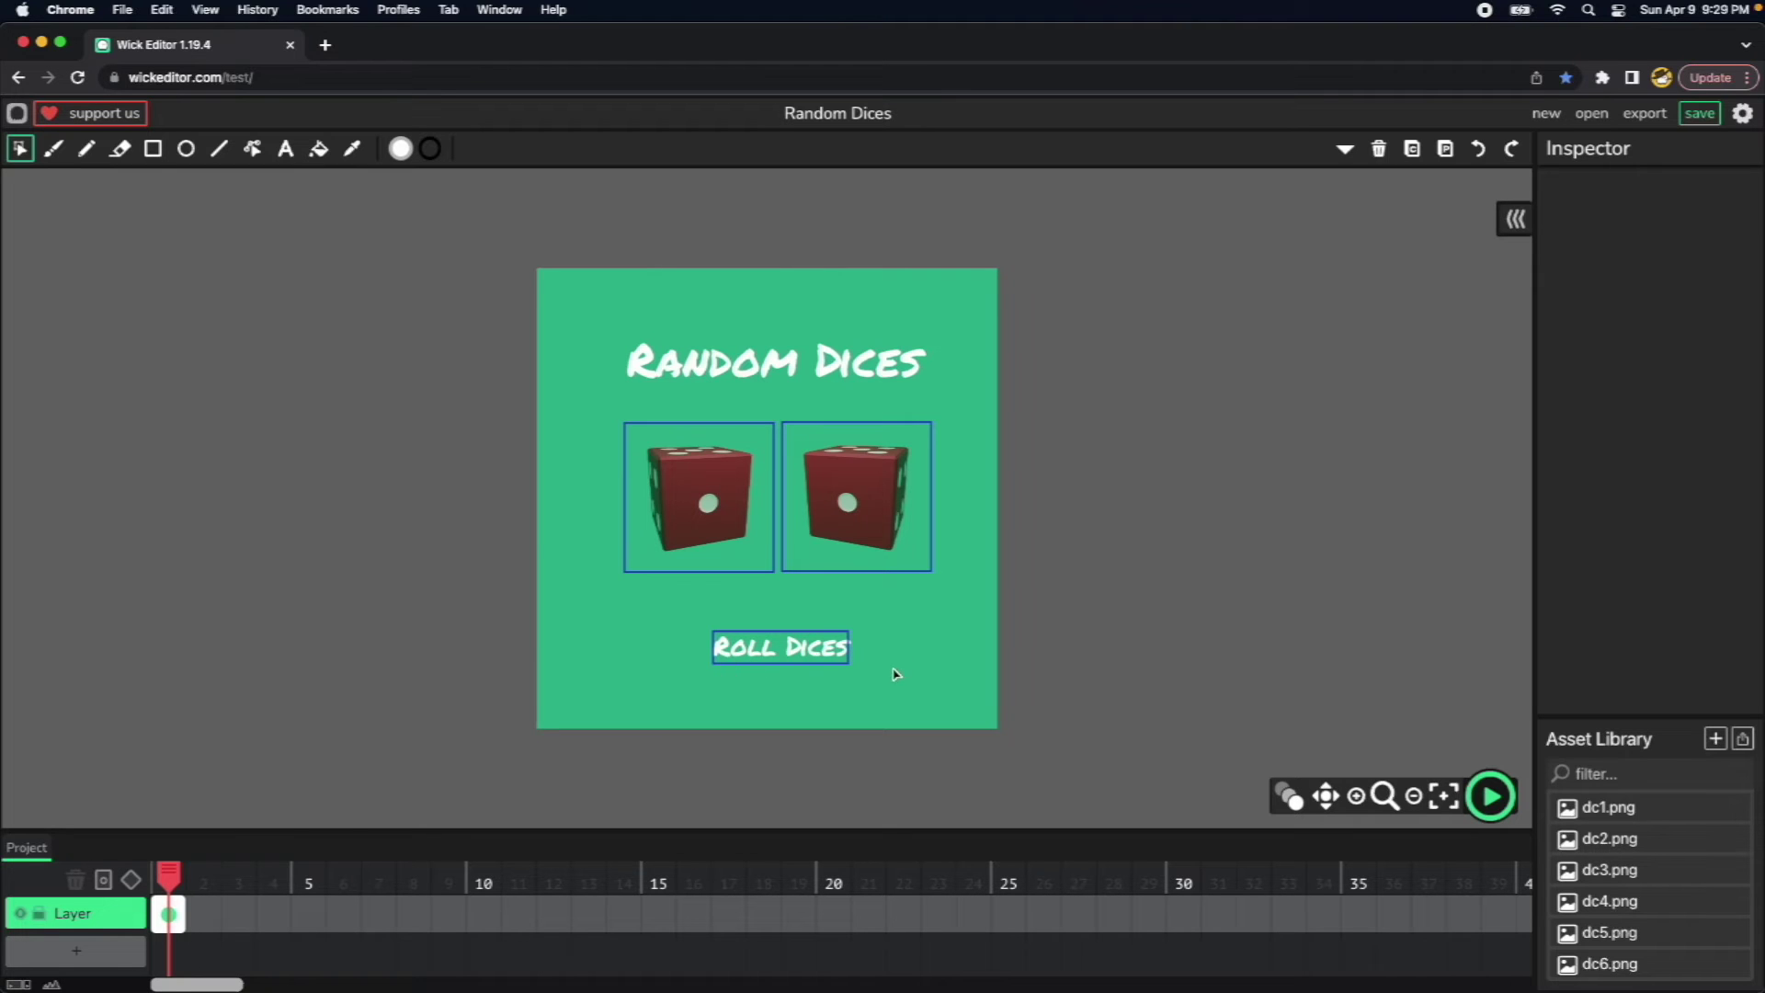
Inside the Roll Dices button, add Layer 2 and set the rectangle corner radius to 10.
{"action": "double_click", "coordinate": [762, 652]}
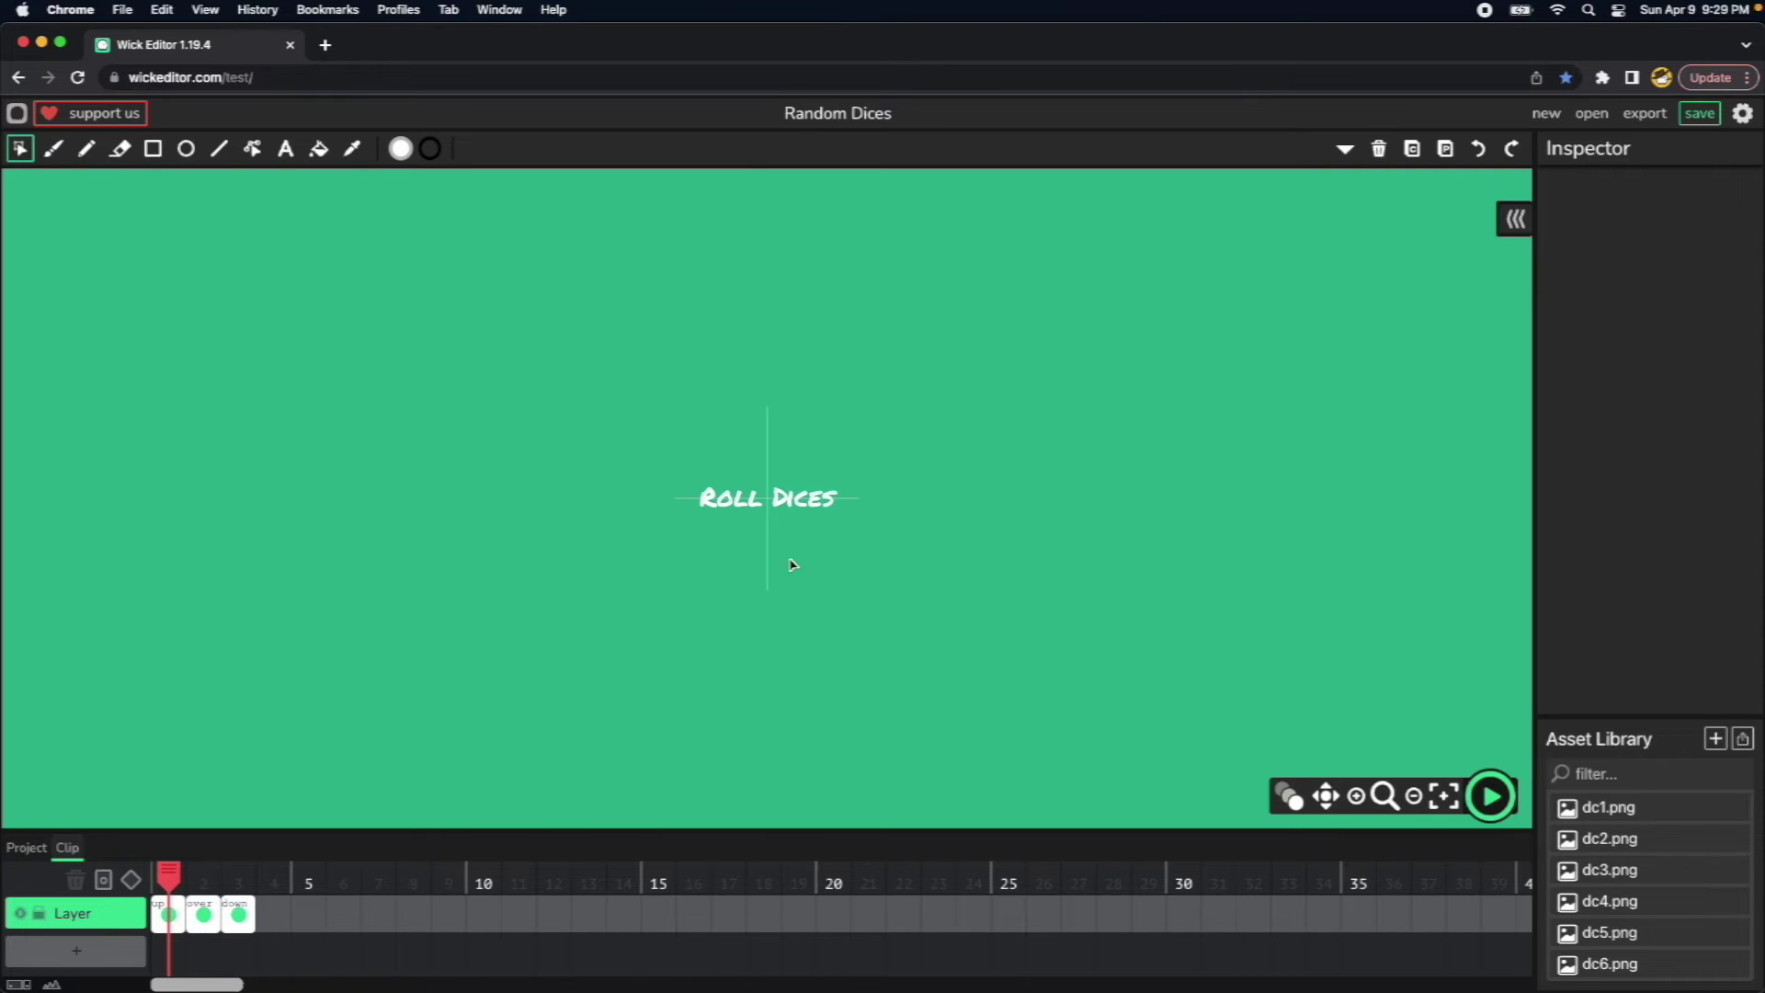
{"action": "left_click", "coordinate": [92, 956]}
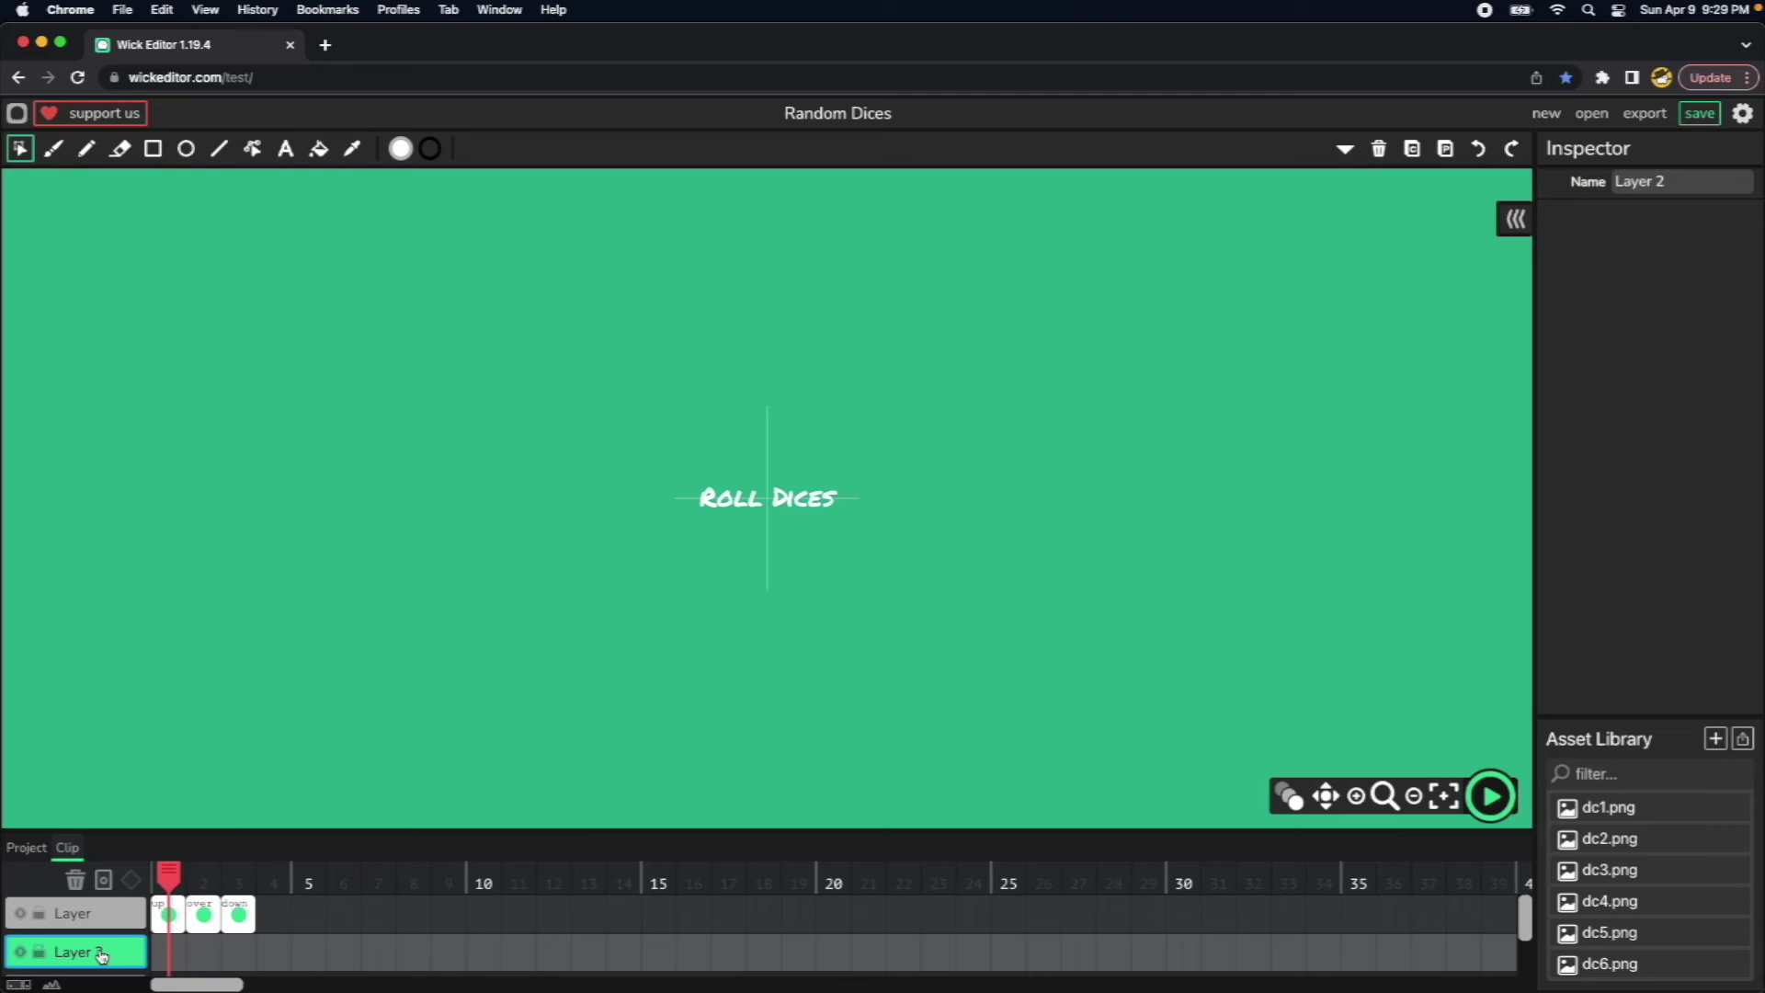
{"action": "left_click", "coordinate": [169, 953]}
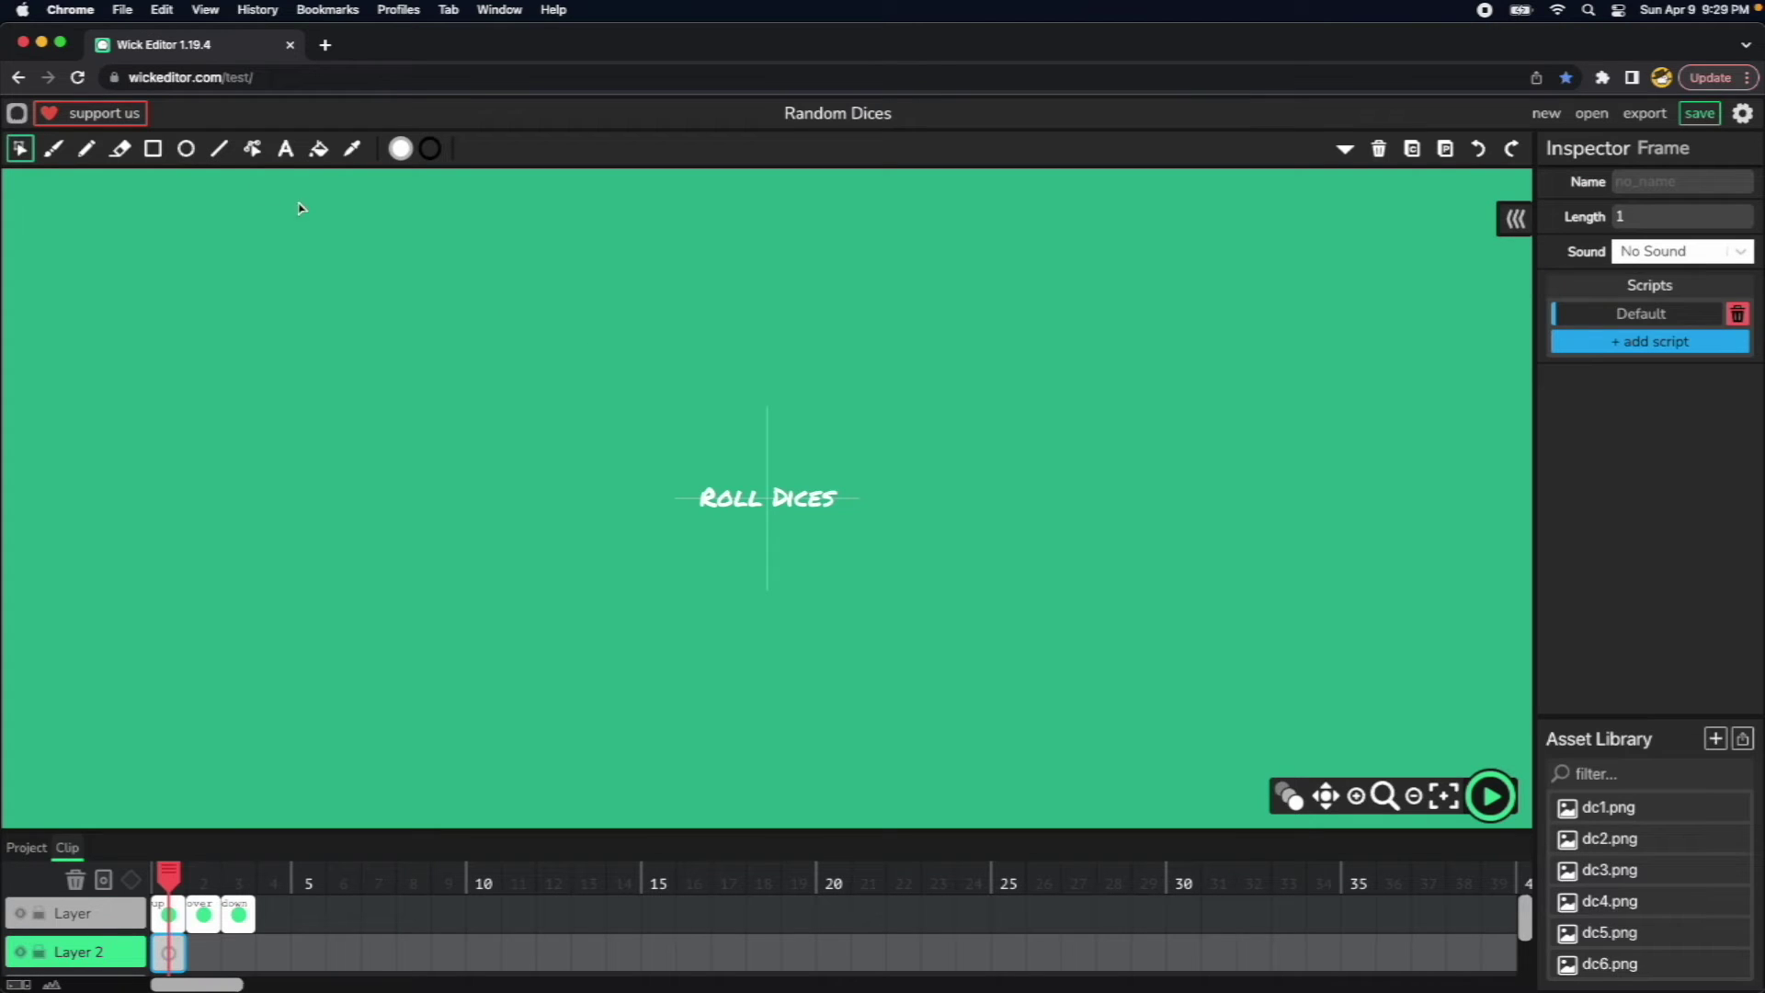
{"action": "left_click", "coordinate": [153, 149]}
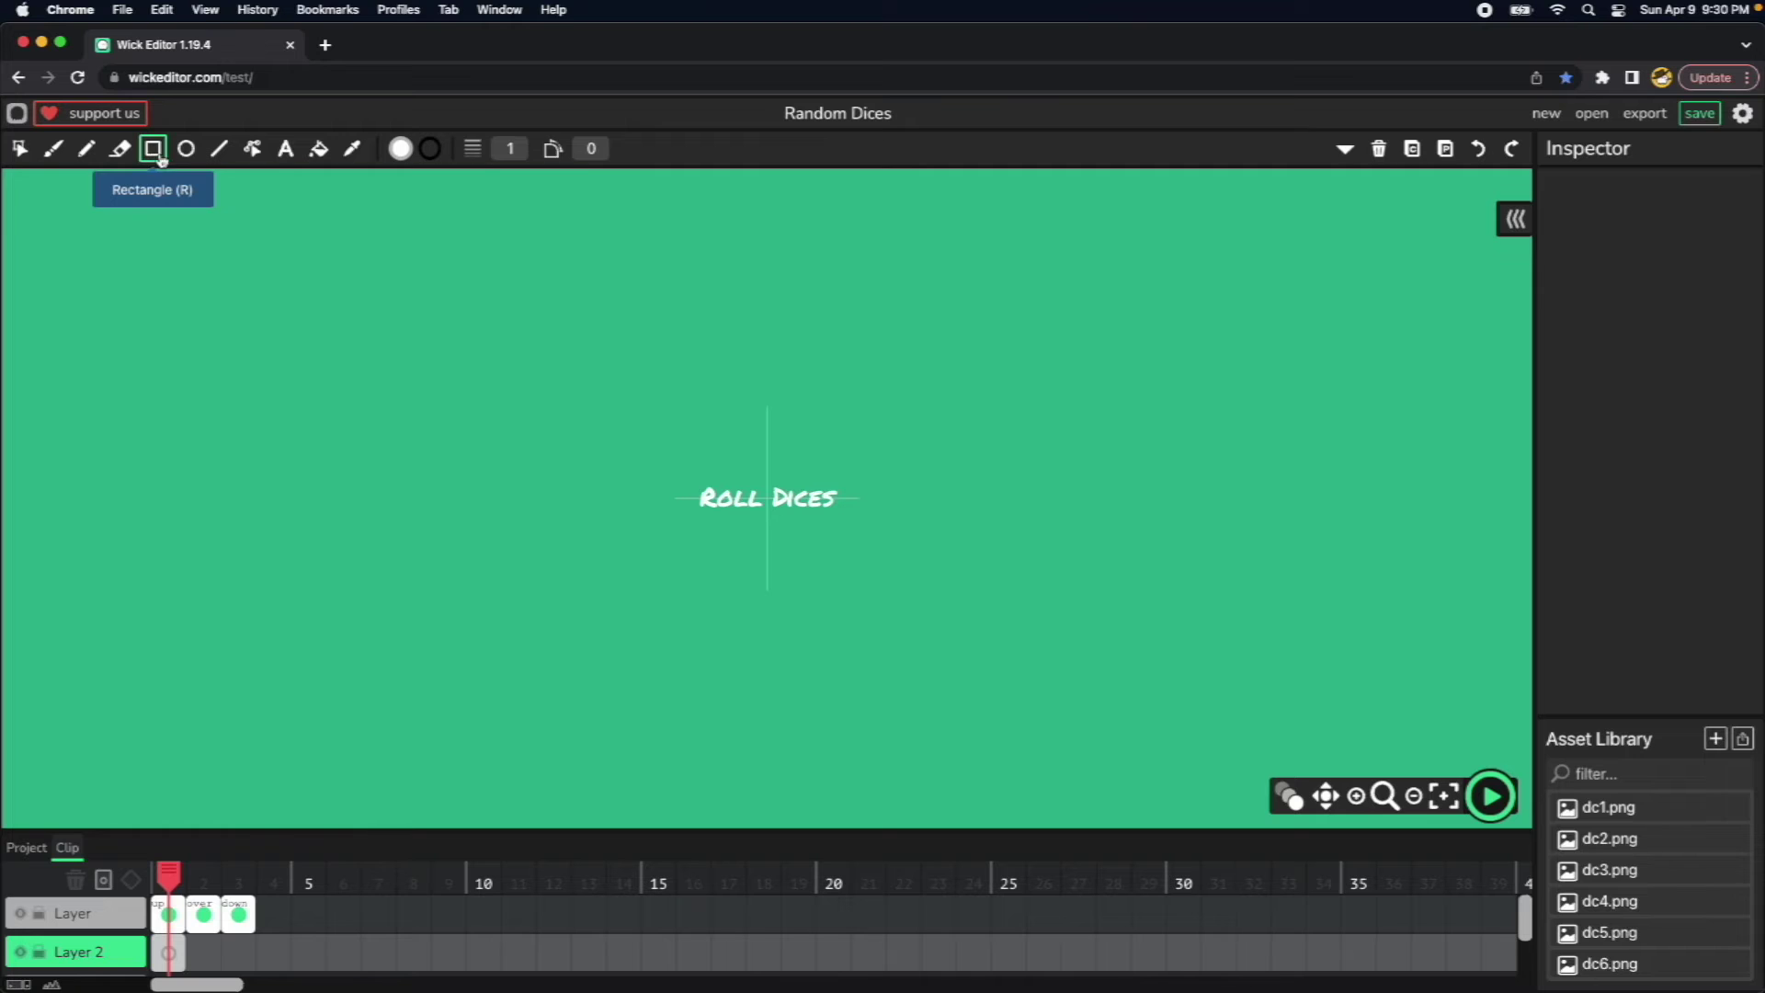
{"action": "left_click", "coordinate": [591, 148]}
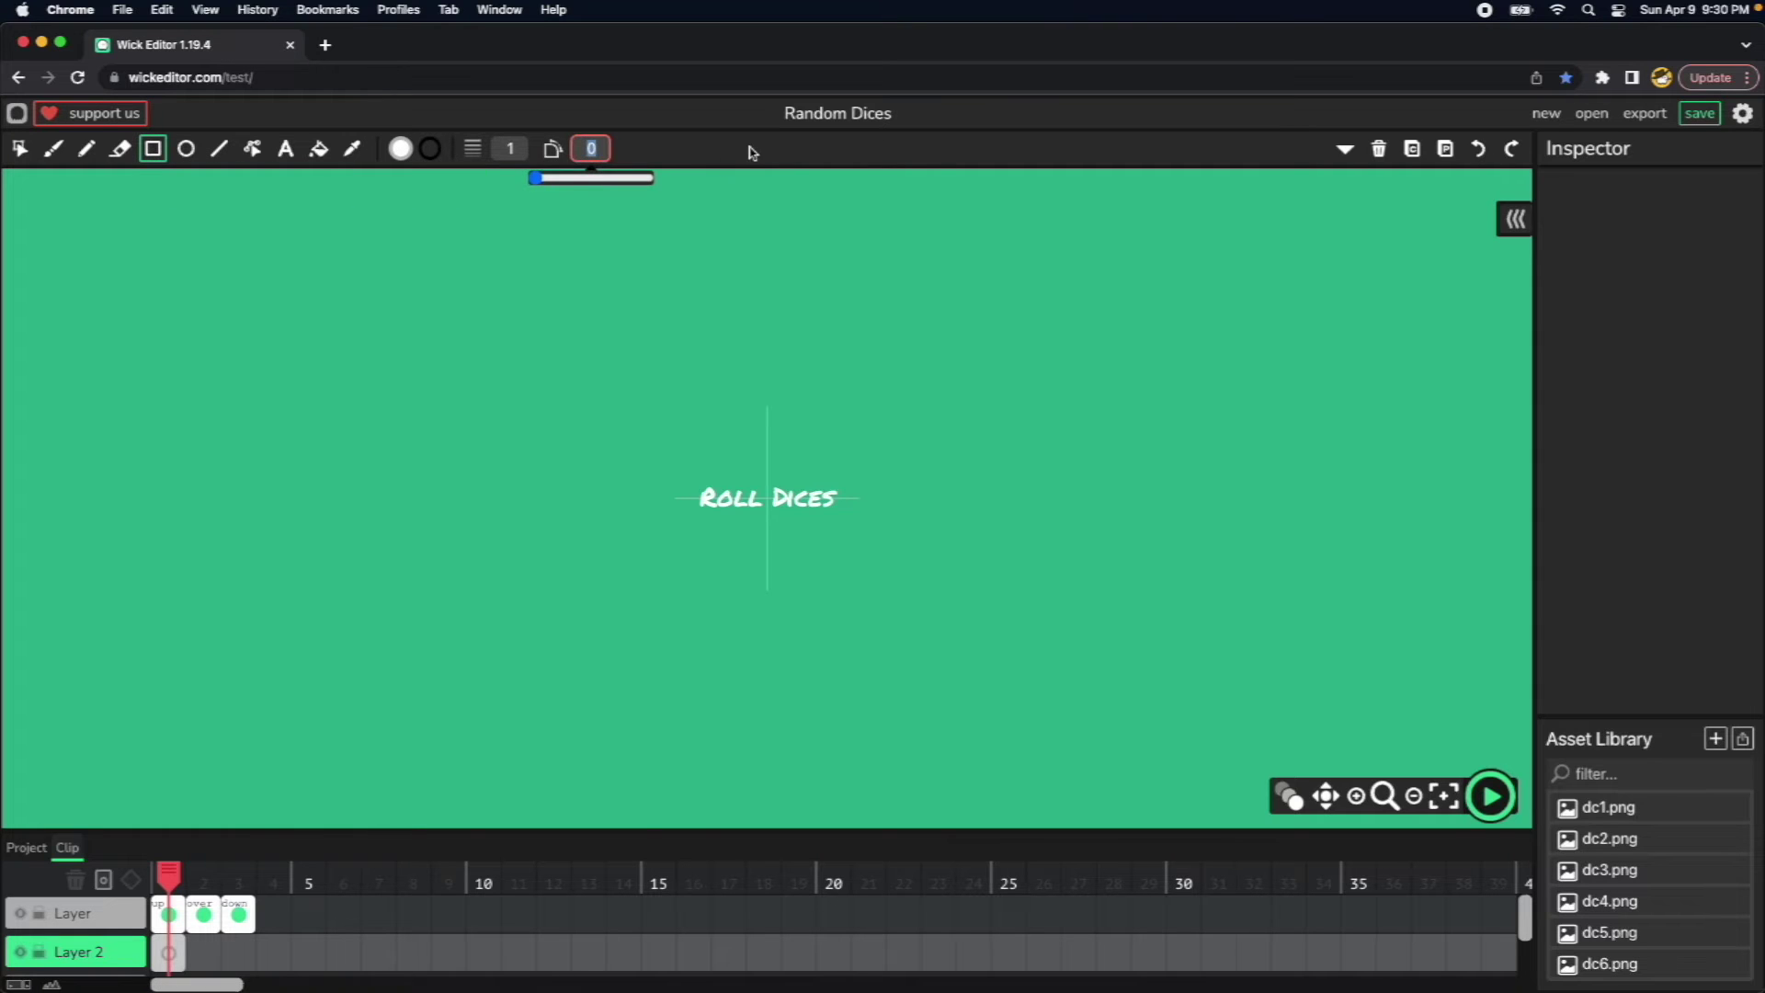
{"action": "type", "text": "10"}
Draw a rounded rectangle with fill 2EB991 and white stroke around the Roll Dices label.
{"action": "left_click", "coordinate": [399, 152]}
{"action": "left_click", "coordinate": [331, 357]}
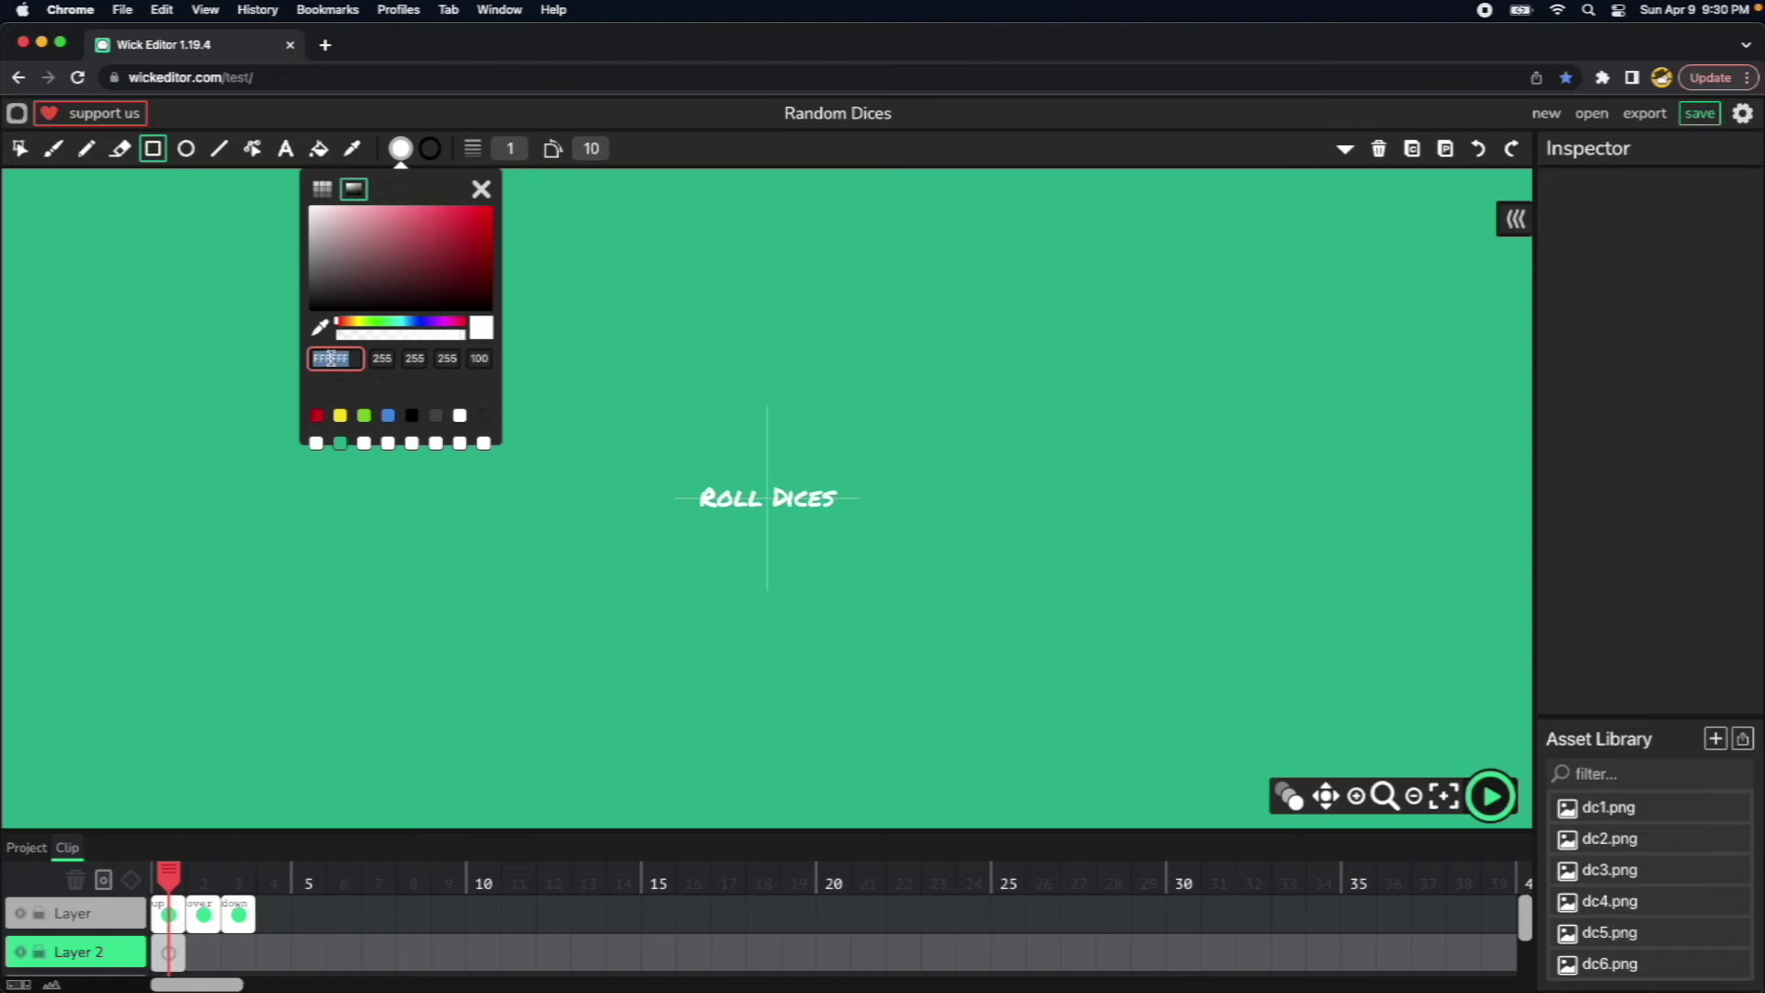
{"action": "type", "text": "2EB991"}
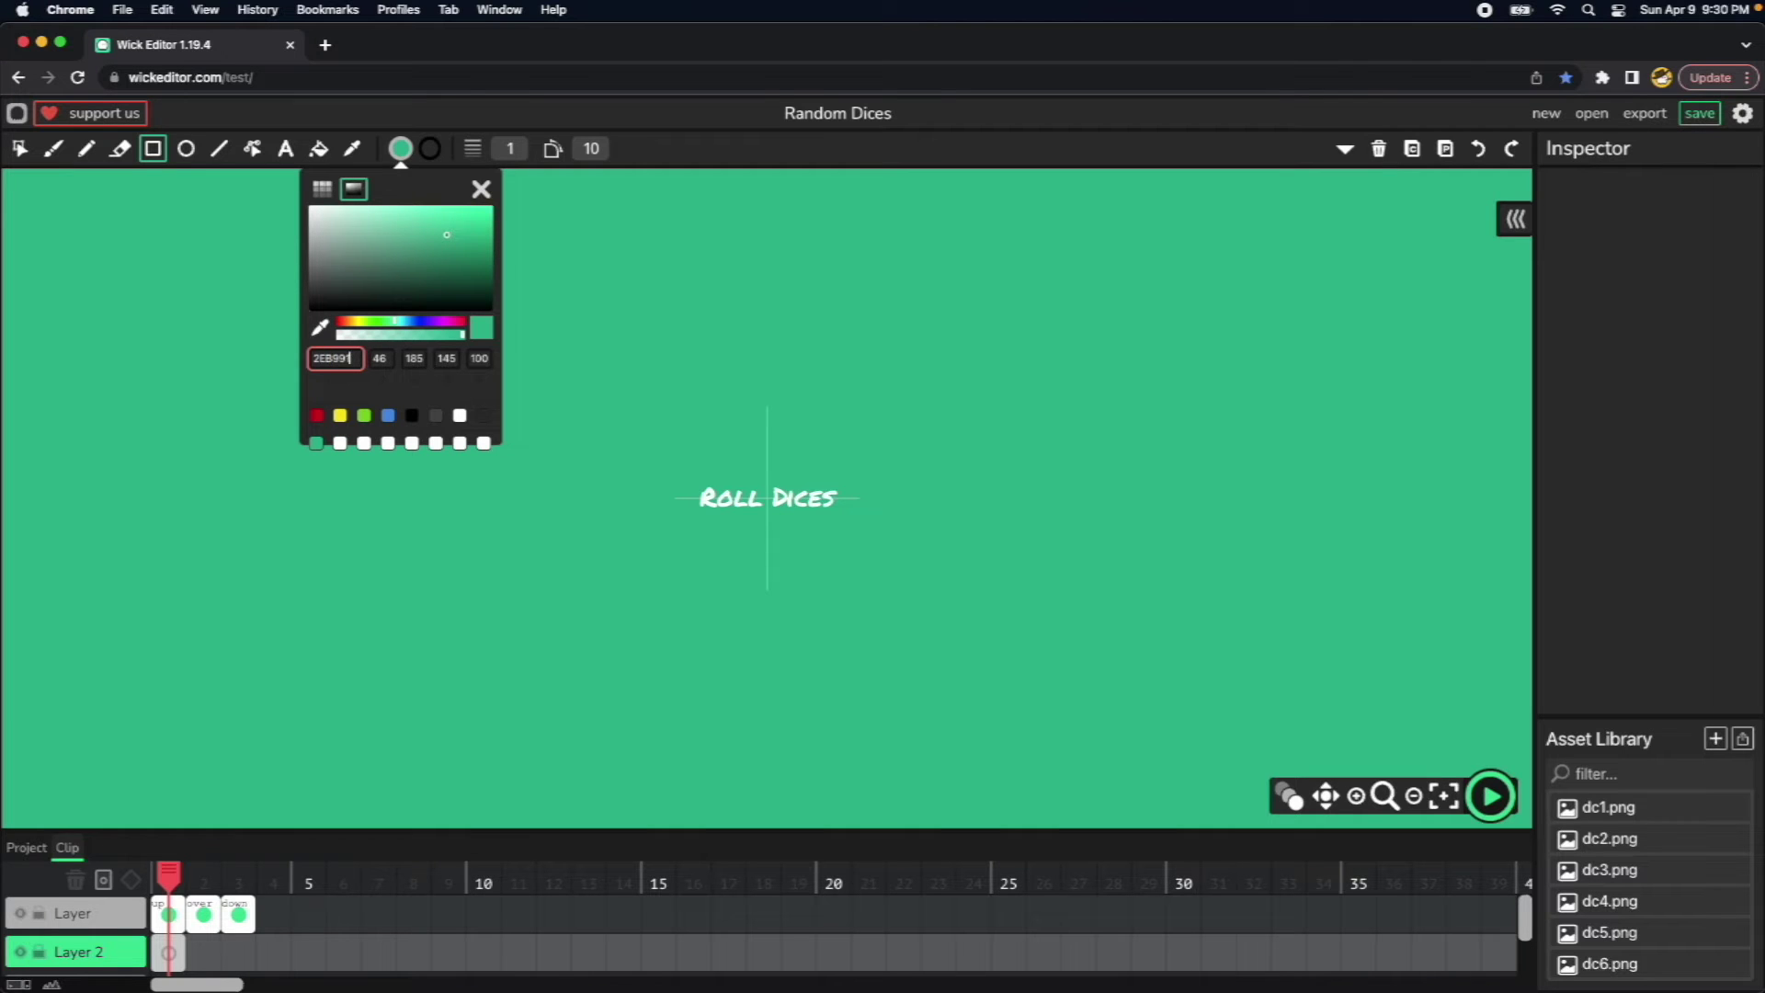
{"action": "left_click", "coordinate": [432, 150]}
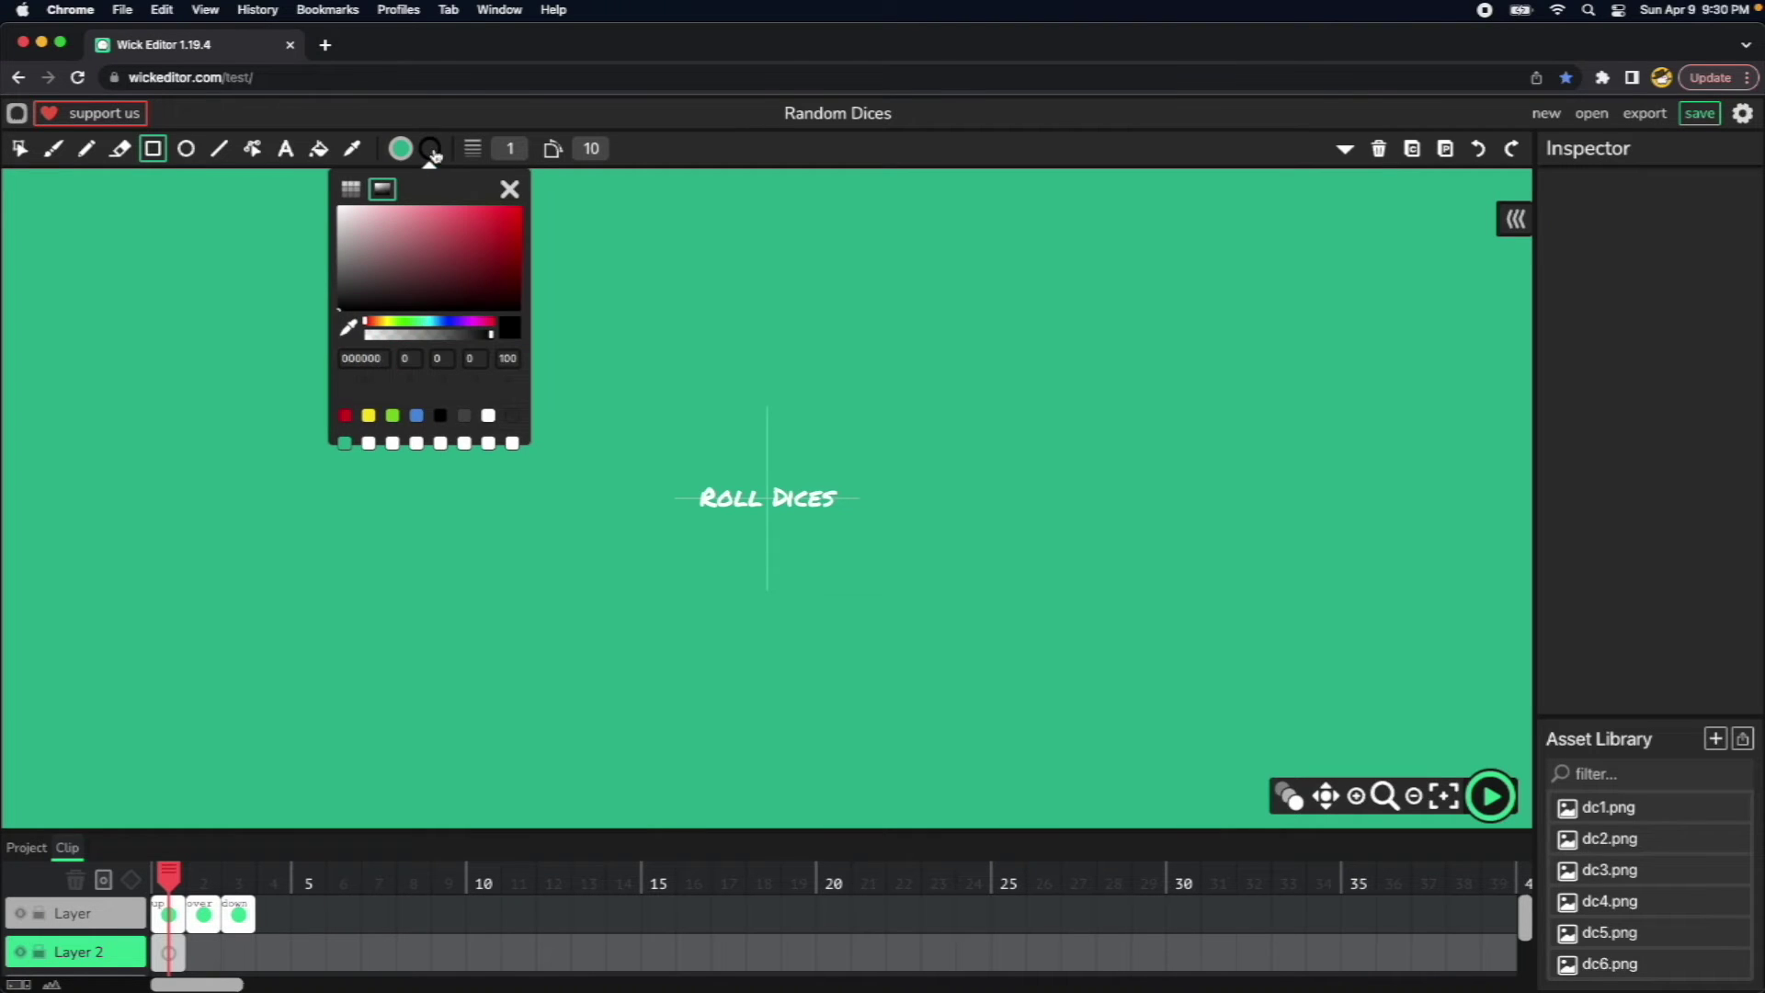
{"action": "left_click", "coordinate": [487, 416]}
{"action": "left_click", "coordinate": [511, 190]}
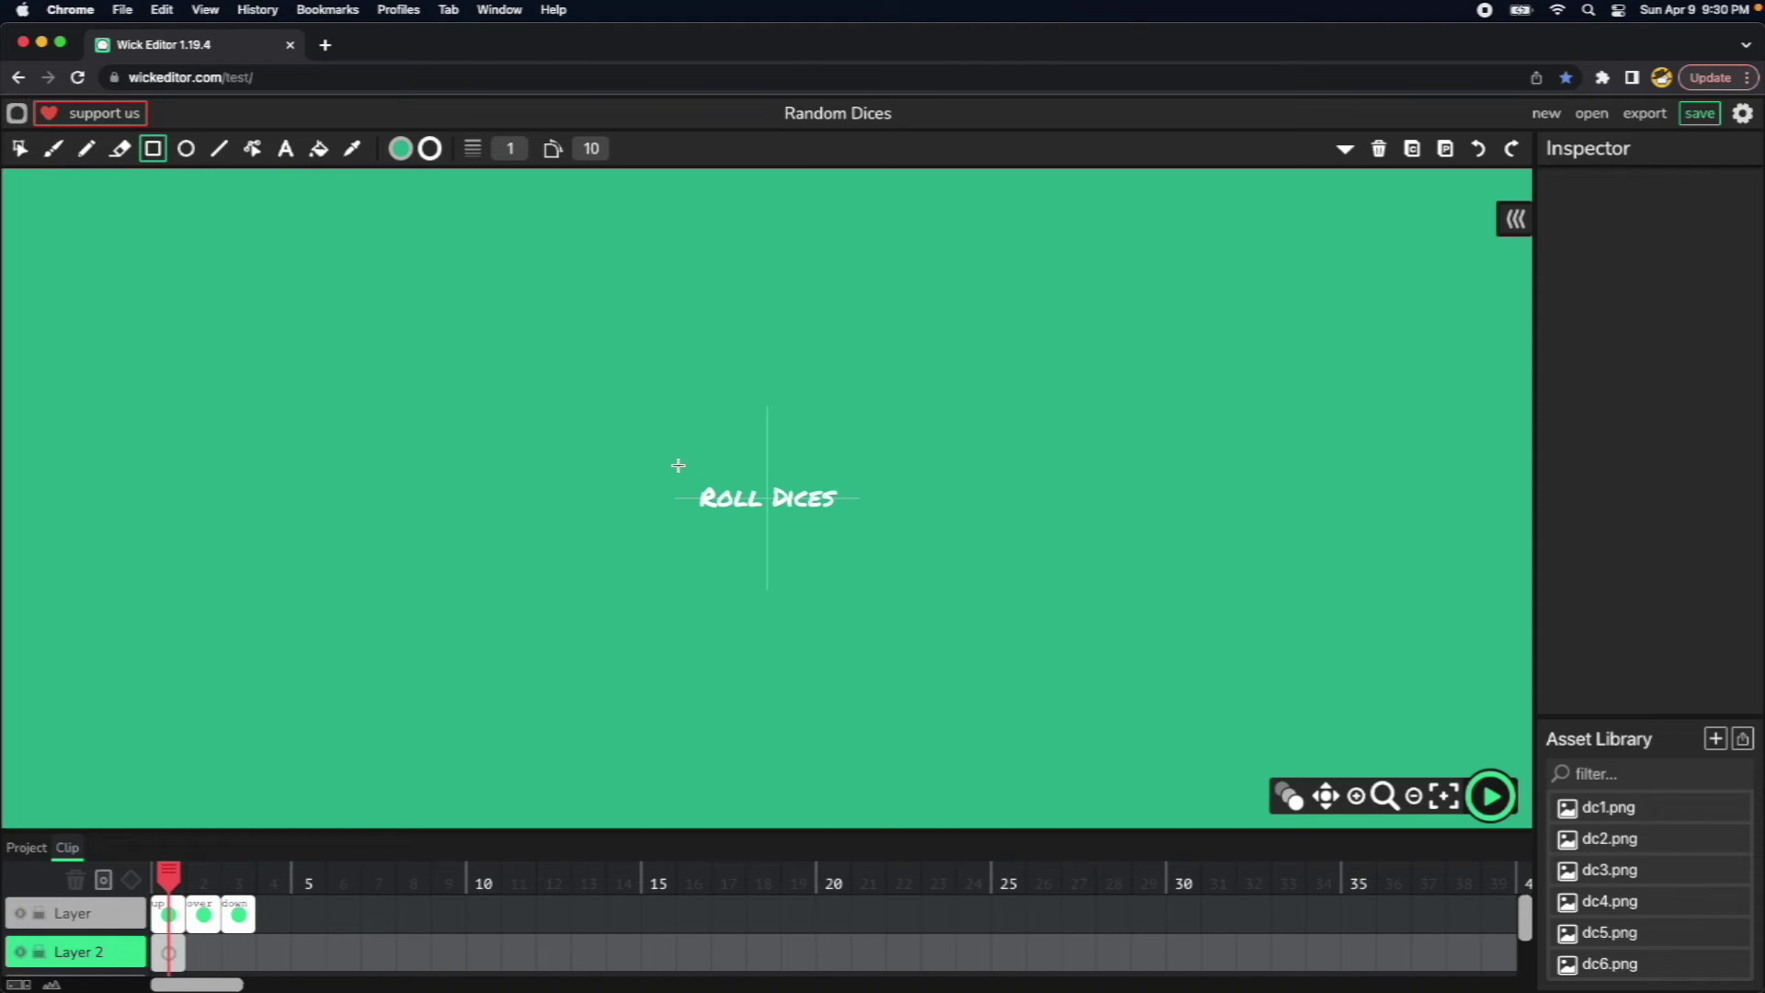
{"action": "left_click_drag", "start_coordinate": [678, 465], "coordinate": [859, 535]}
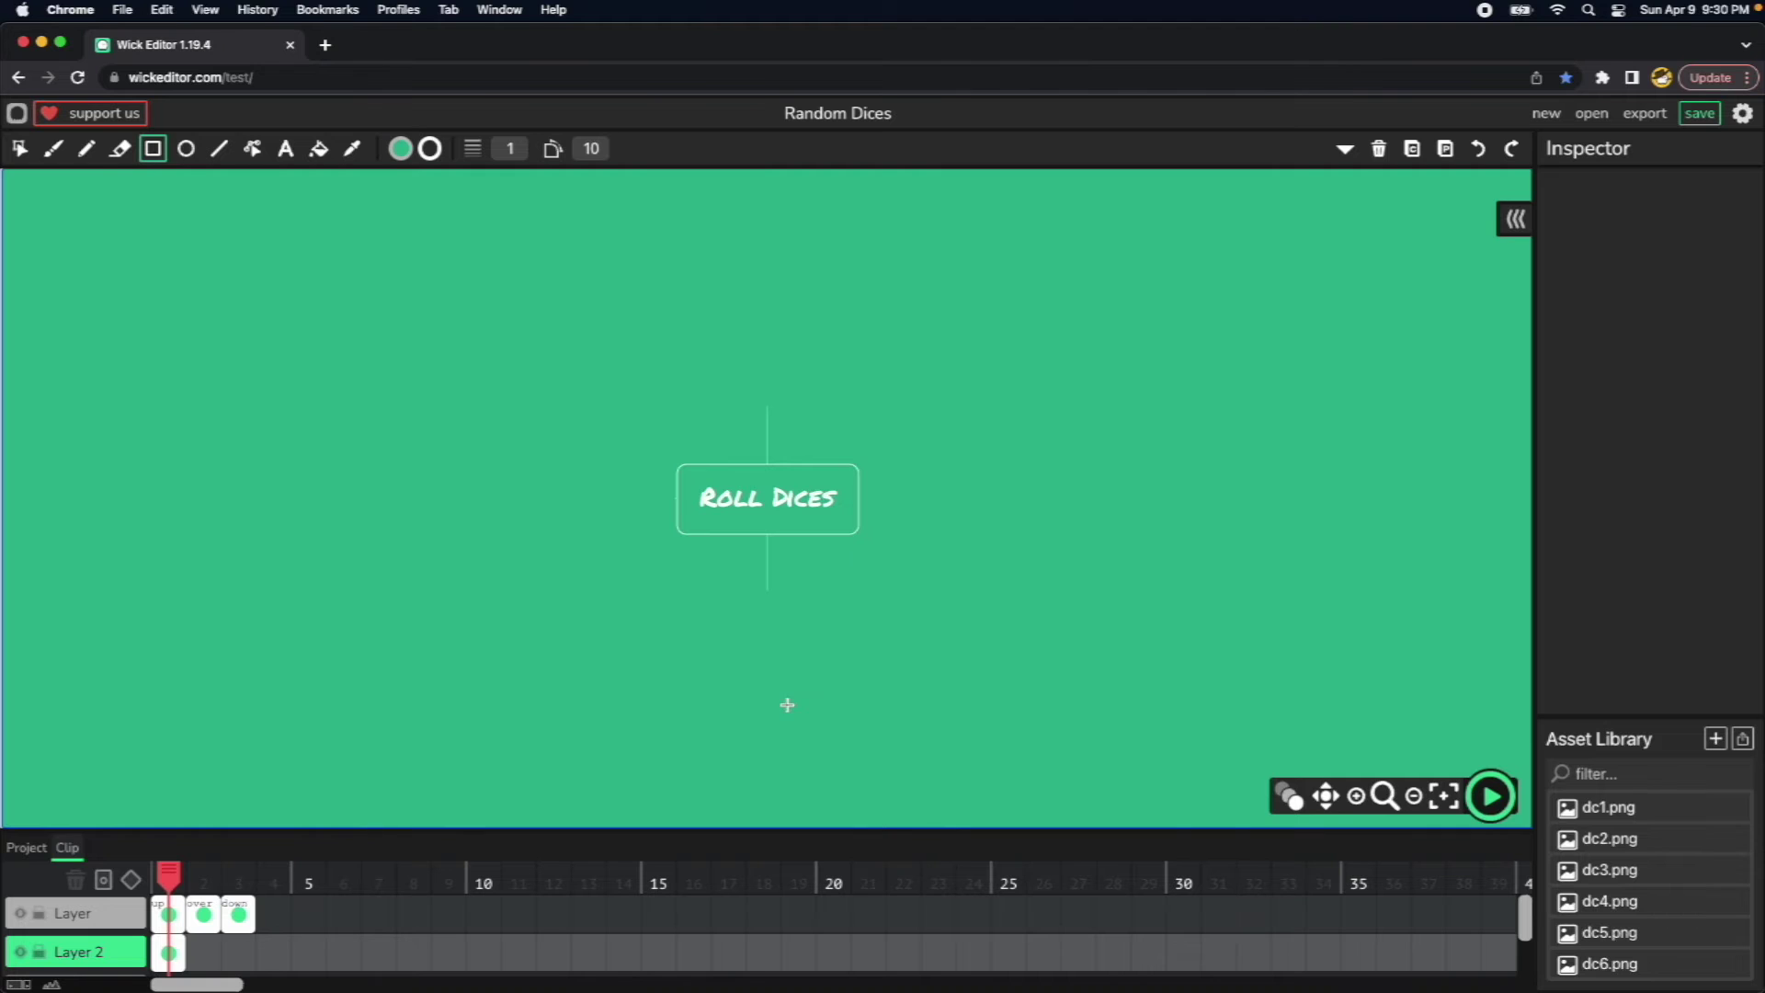
Set the rounded rectangle's stroke weight to 3.
{"action": "left_click", "coordinate": [19, 148]}
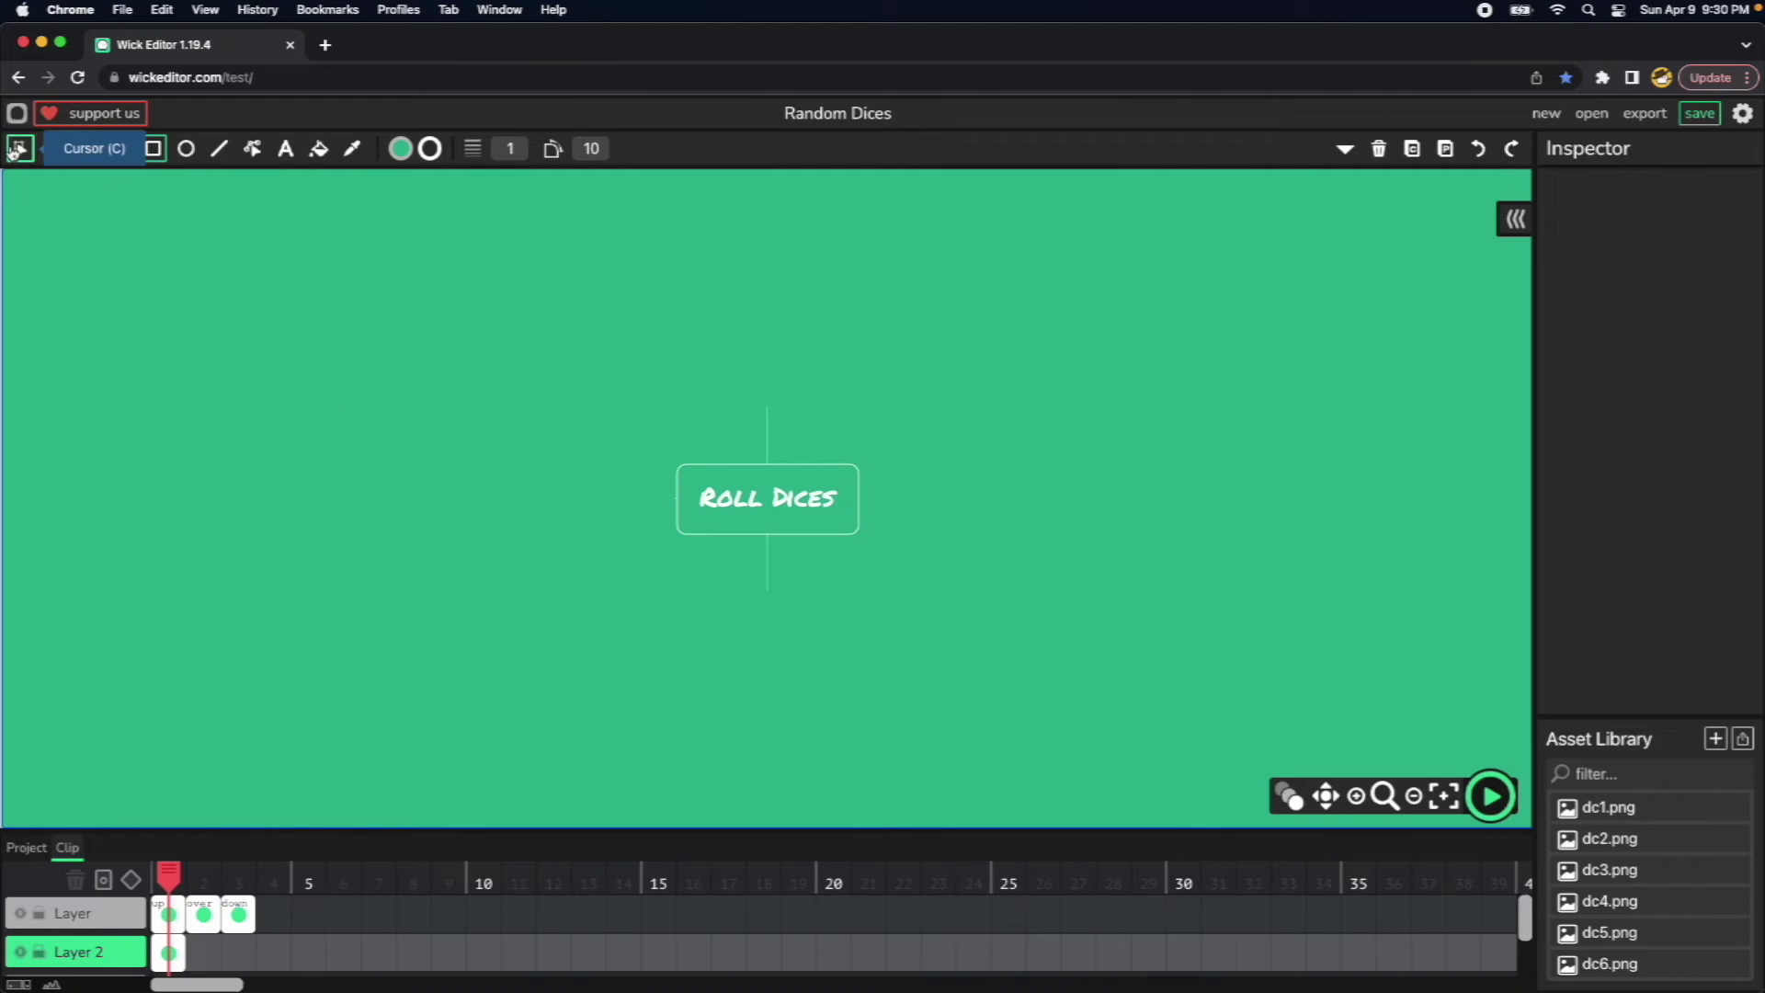
{"action": "left_click", "coordinate": [841, 544]}
{"action": "left_click", "coordinate": [1749, 381]}
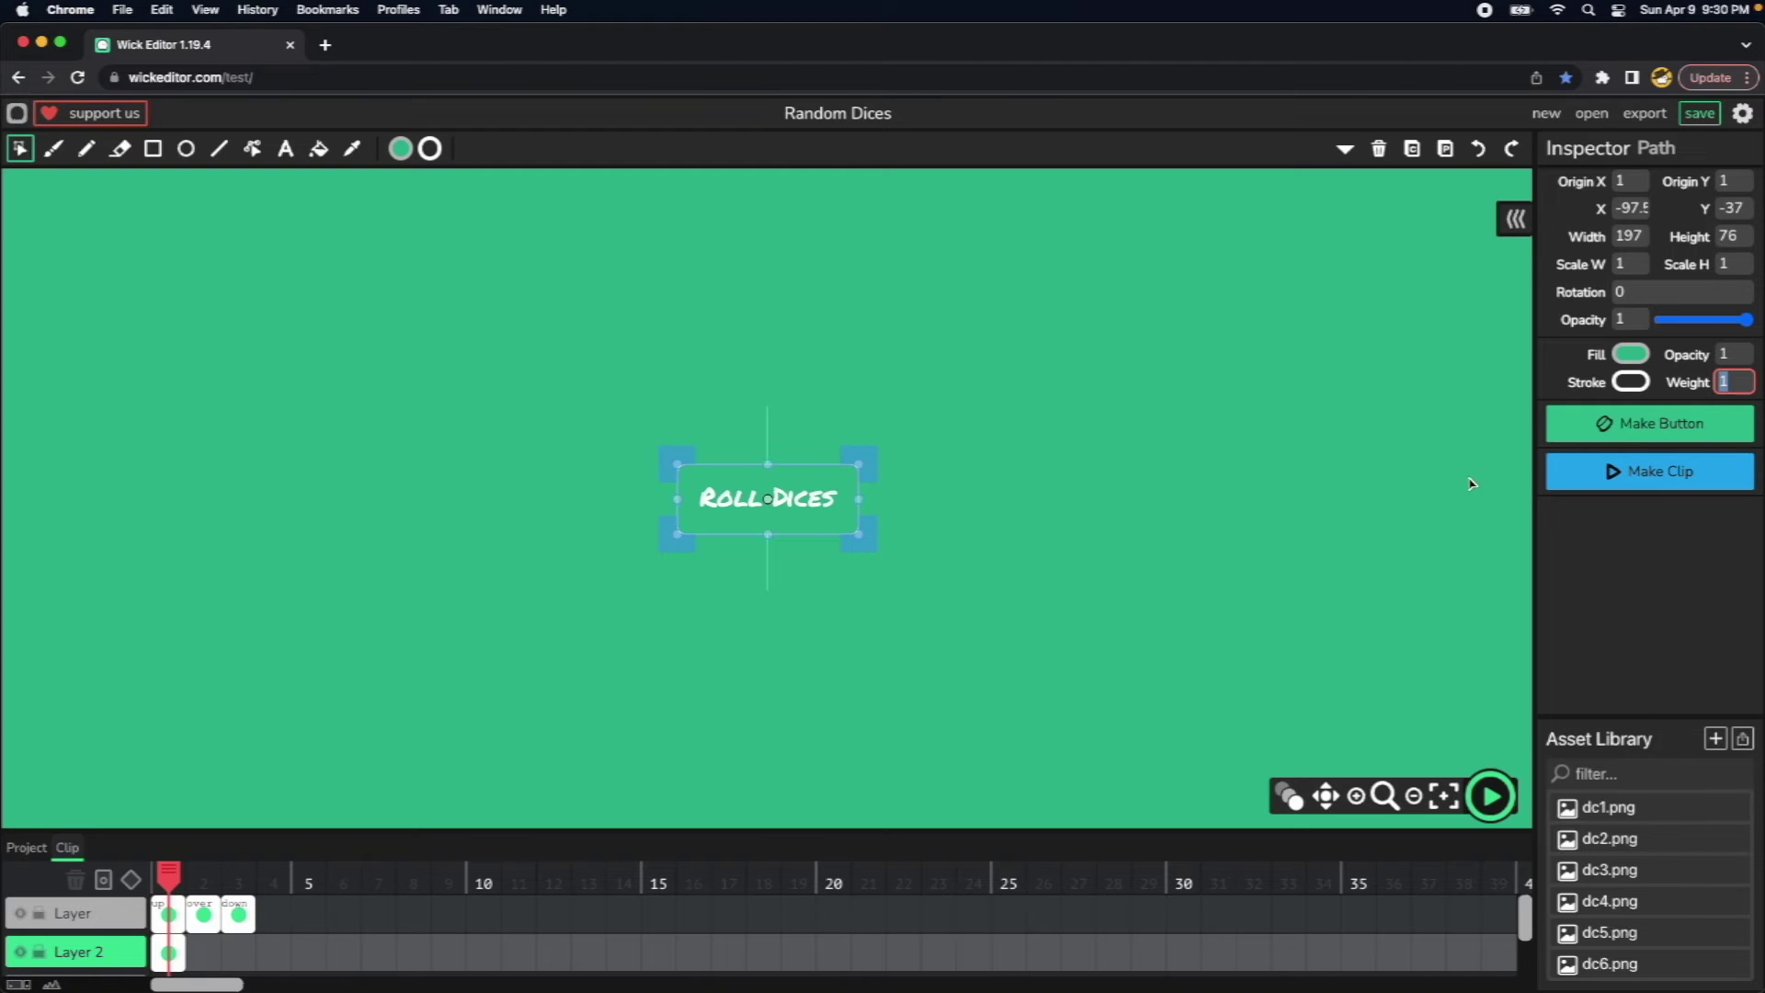
{"action": "type", "text": "3"}
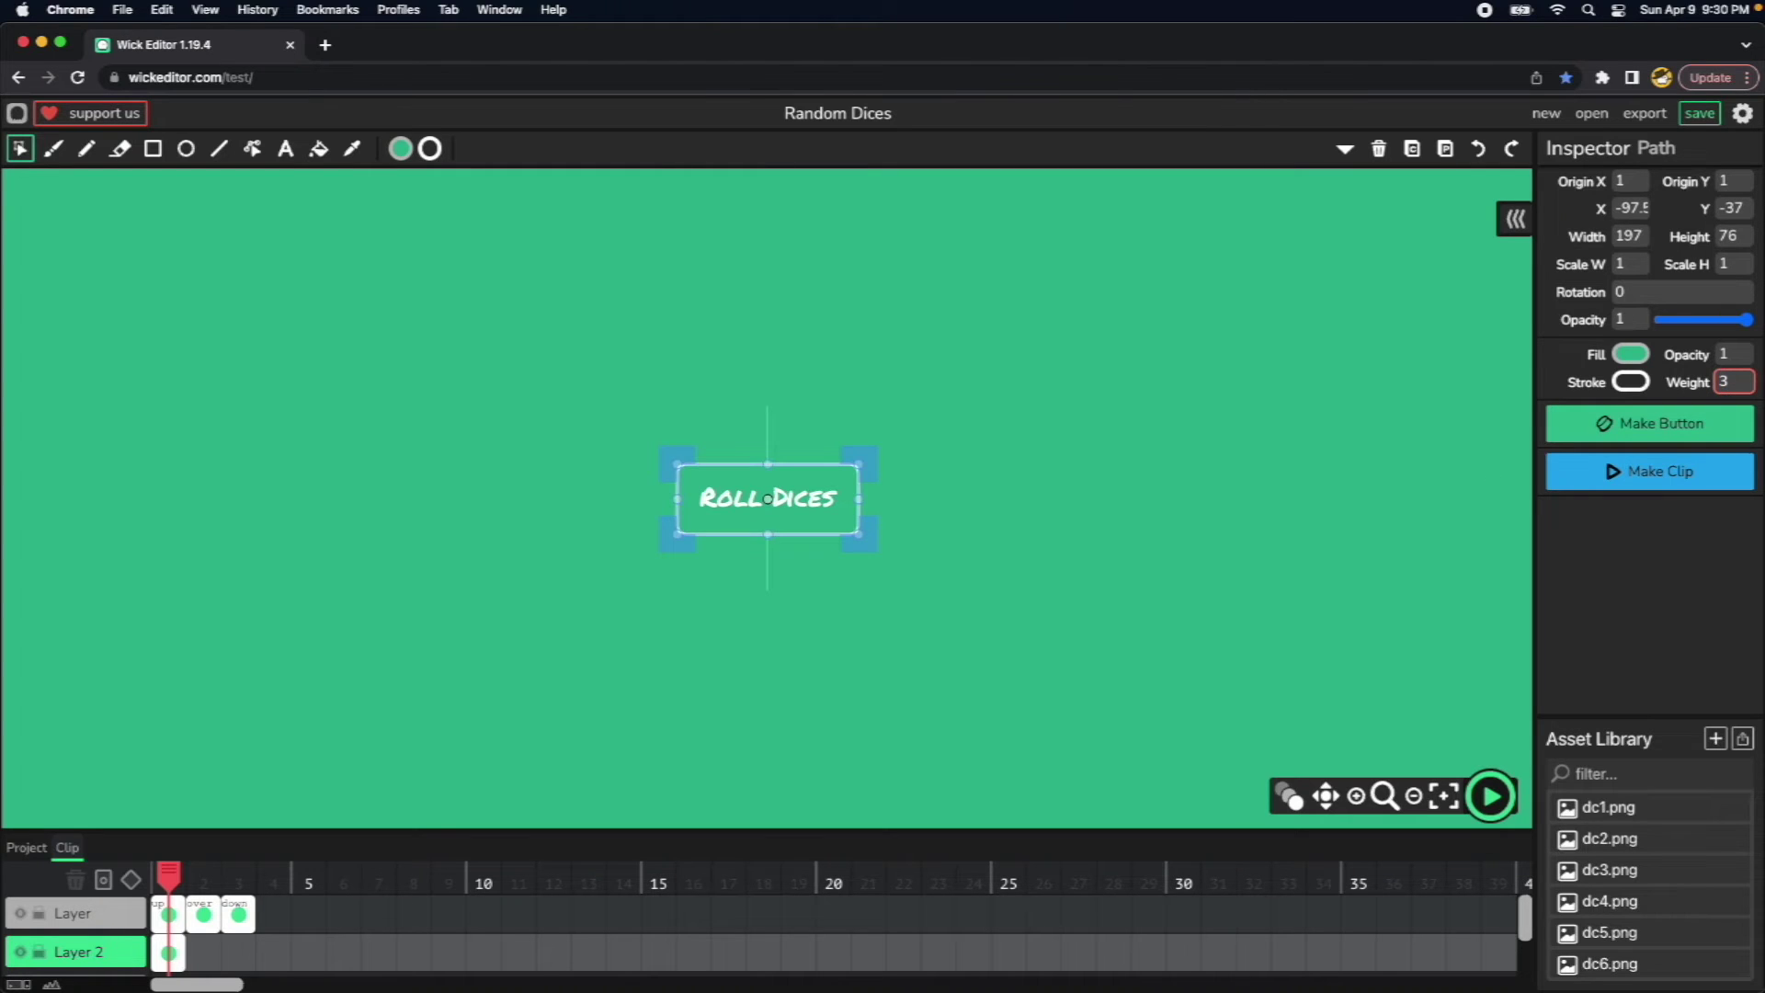
{"action": "left_click", "coordinate": [950, 631]}
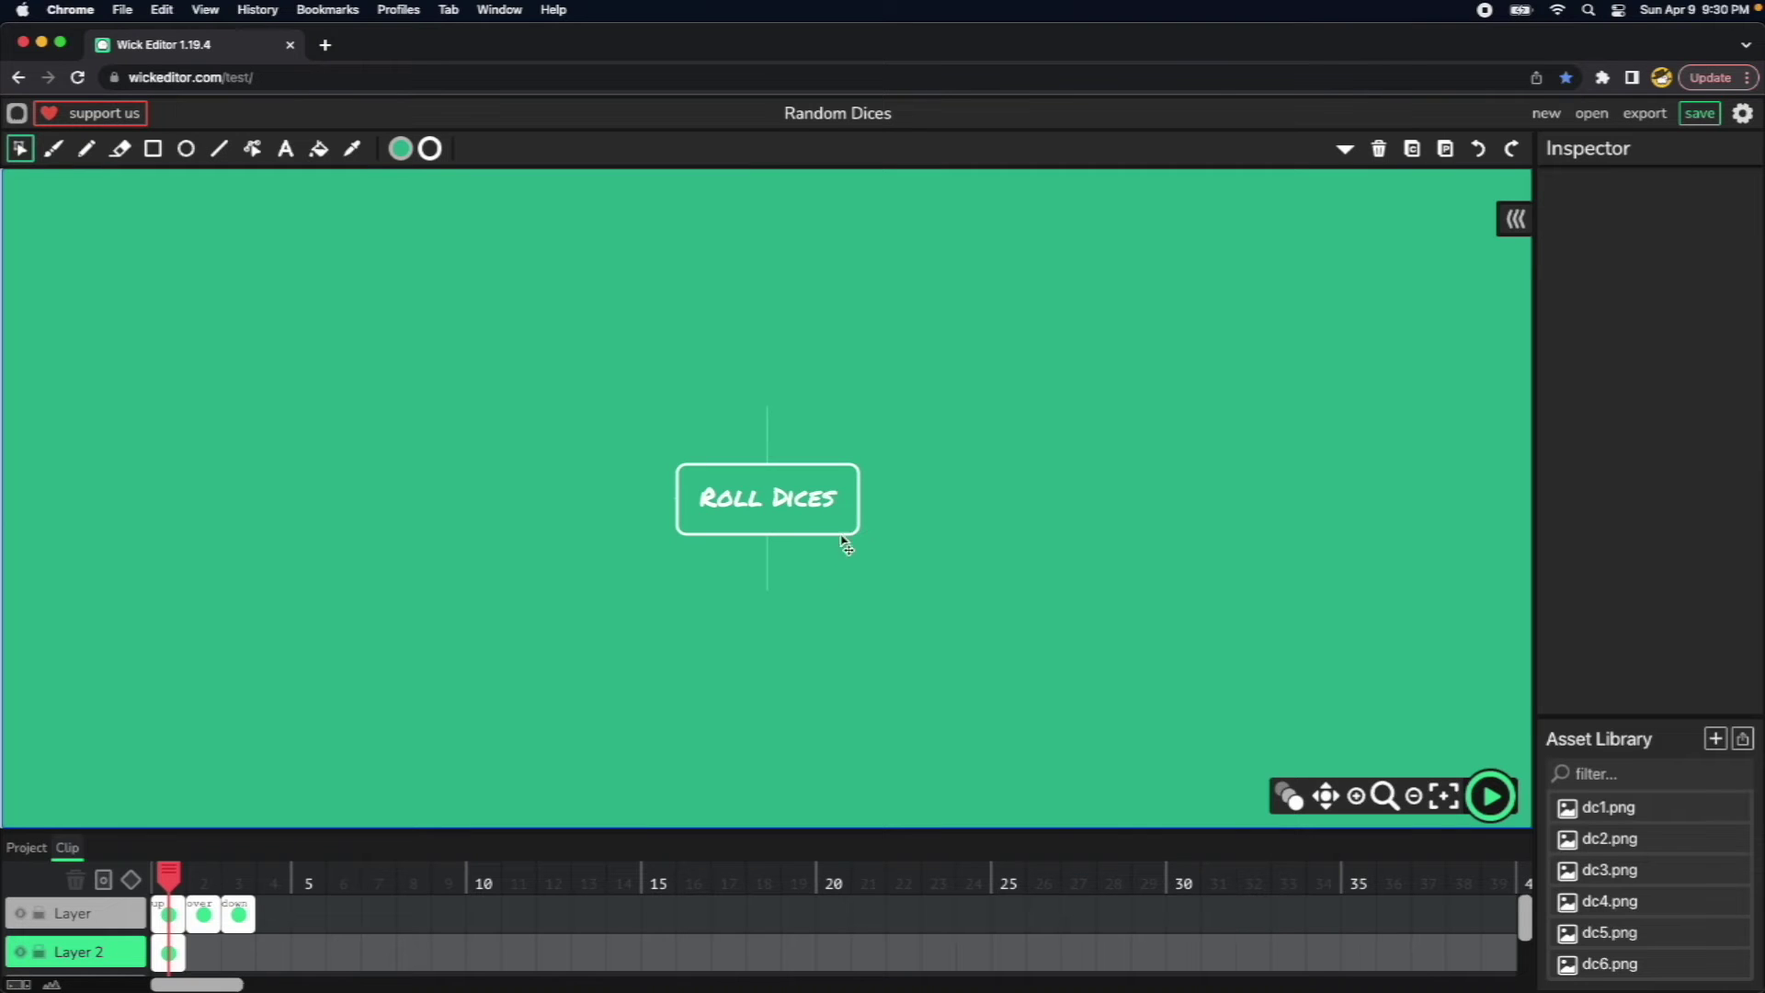
{"action": "left_click", "coordinate": [235, 880]}
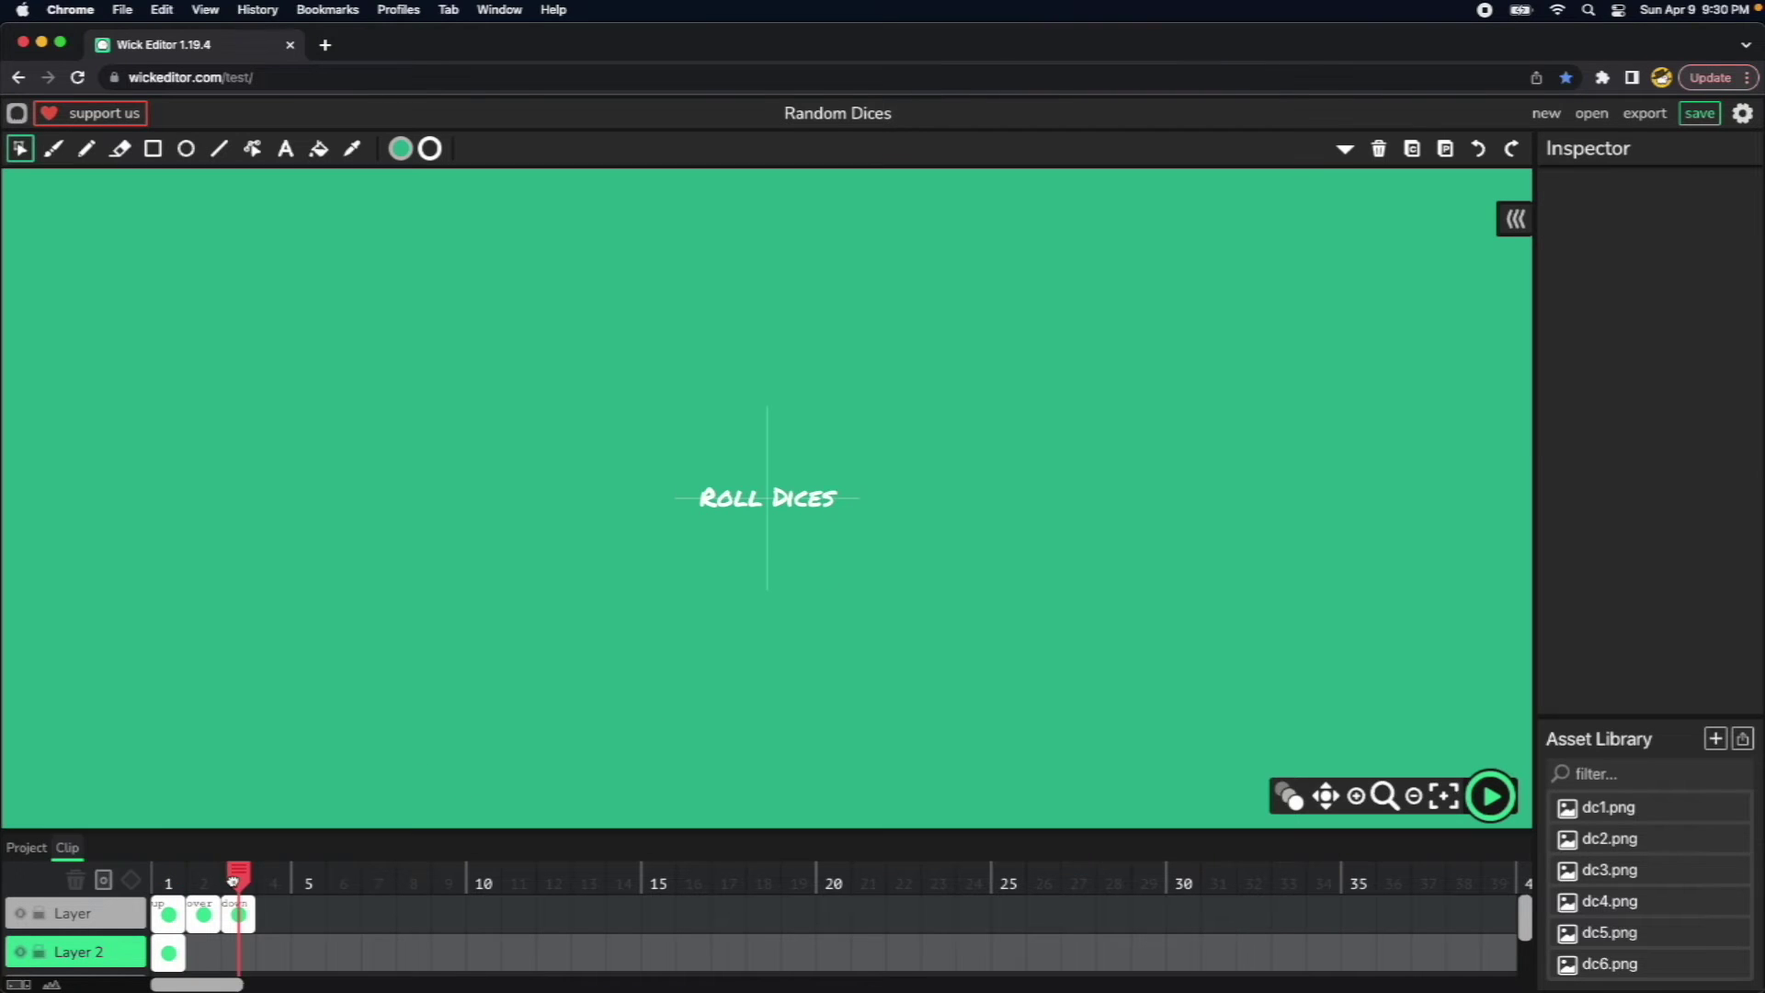
{"action": "left_click", "coordinate": [169, 954]}
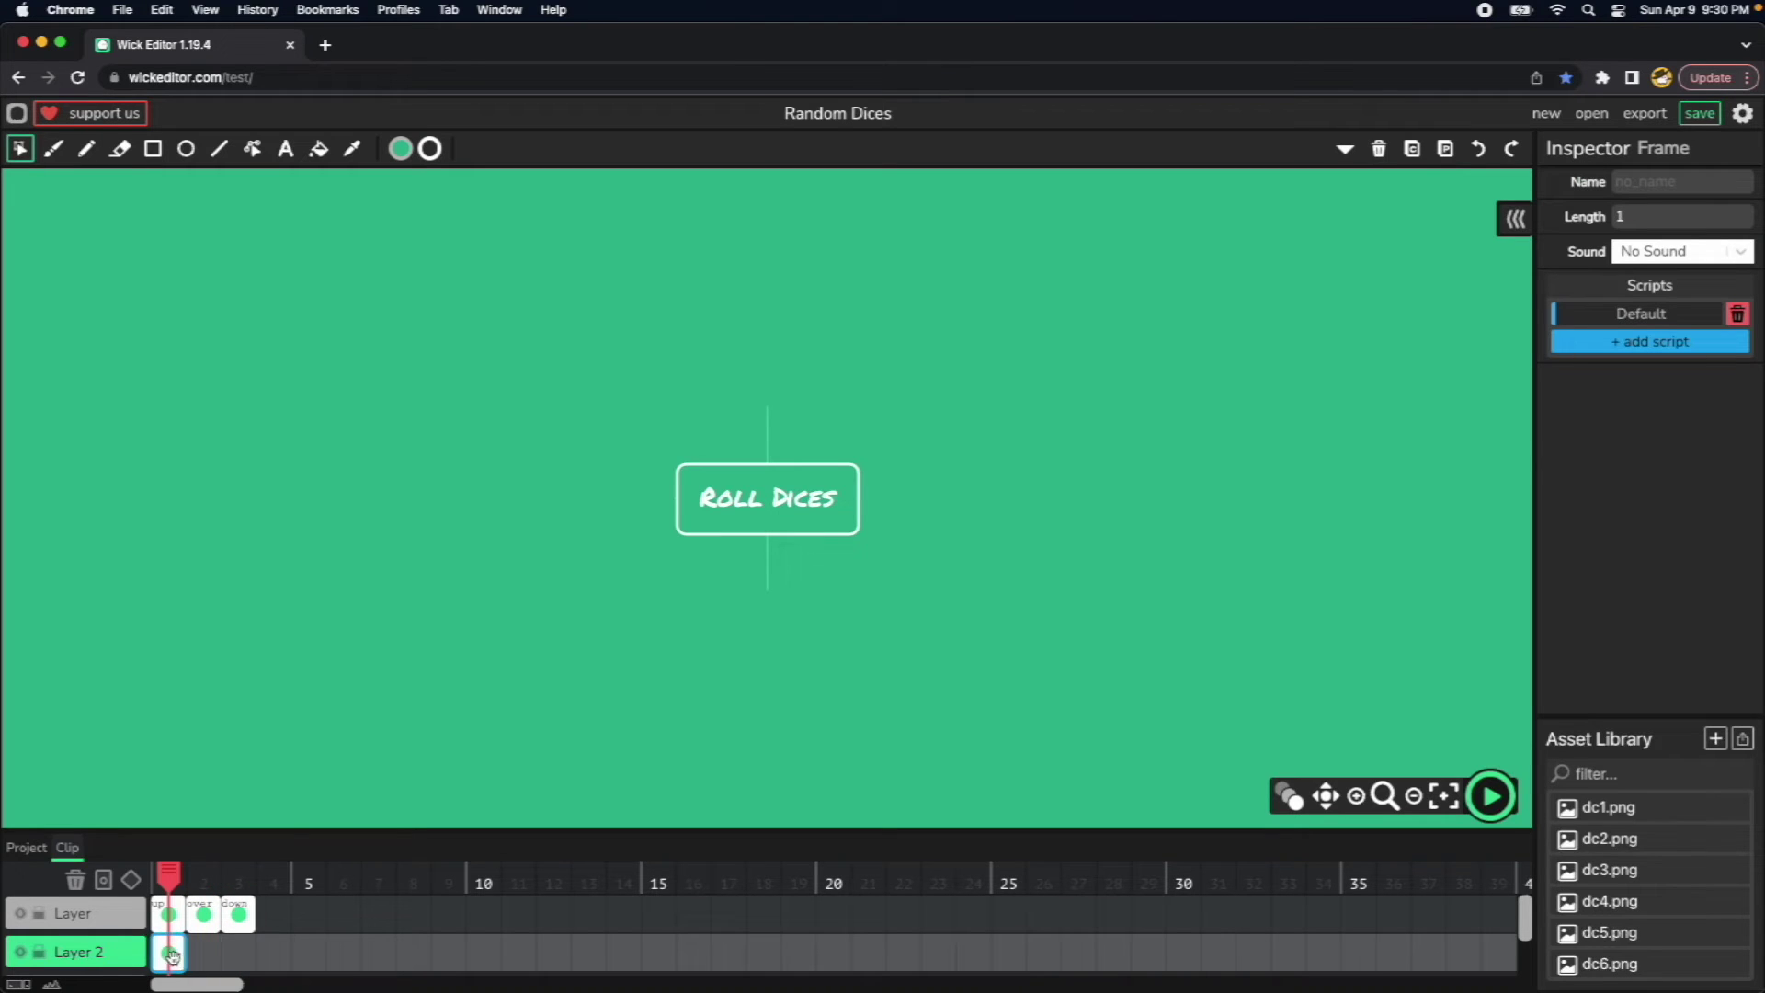
Add frames 2 and 3 on Layer 2 and paste the border into them.
{"action": "left_click", "coordinate": [203, 954]}
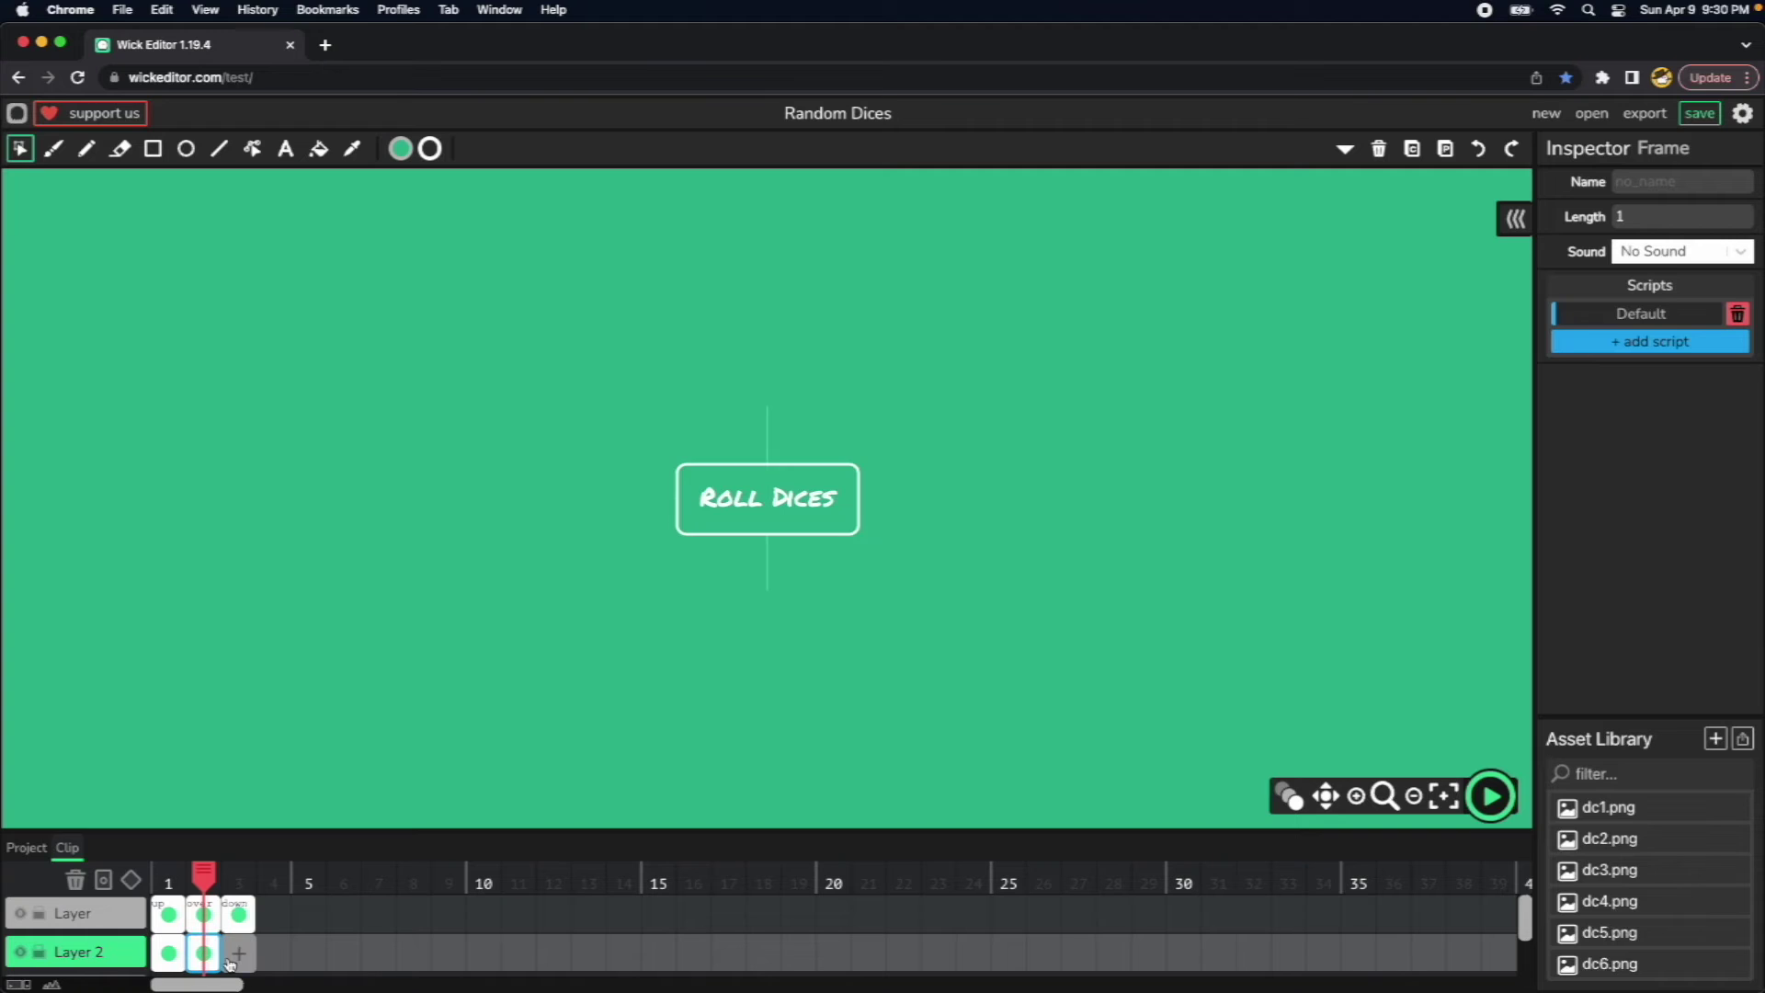
{"action": "left_click", "coordinate": [230, 956]}
{"action": "key", "text": "ctrl+v"}
{"action": "left_click", "coordinate": [216, 881]}
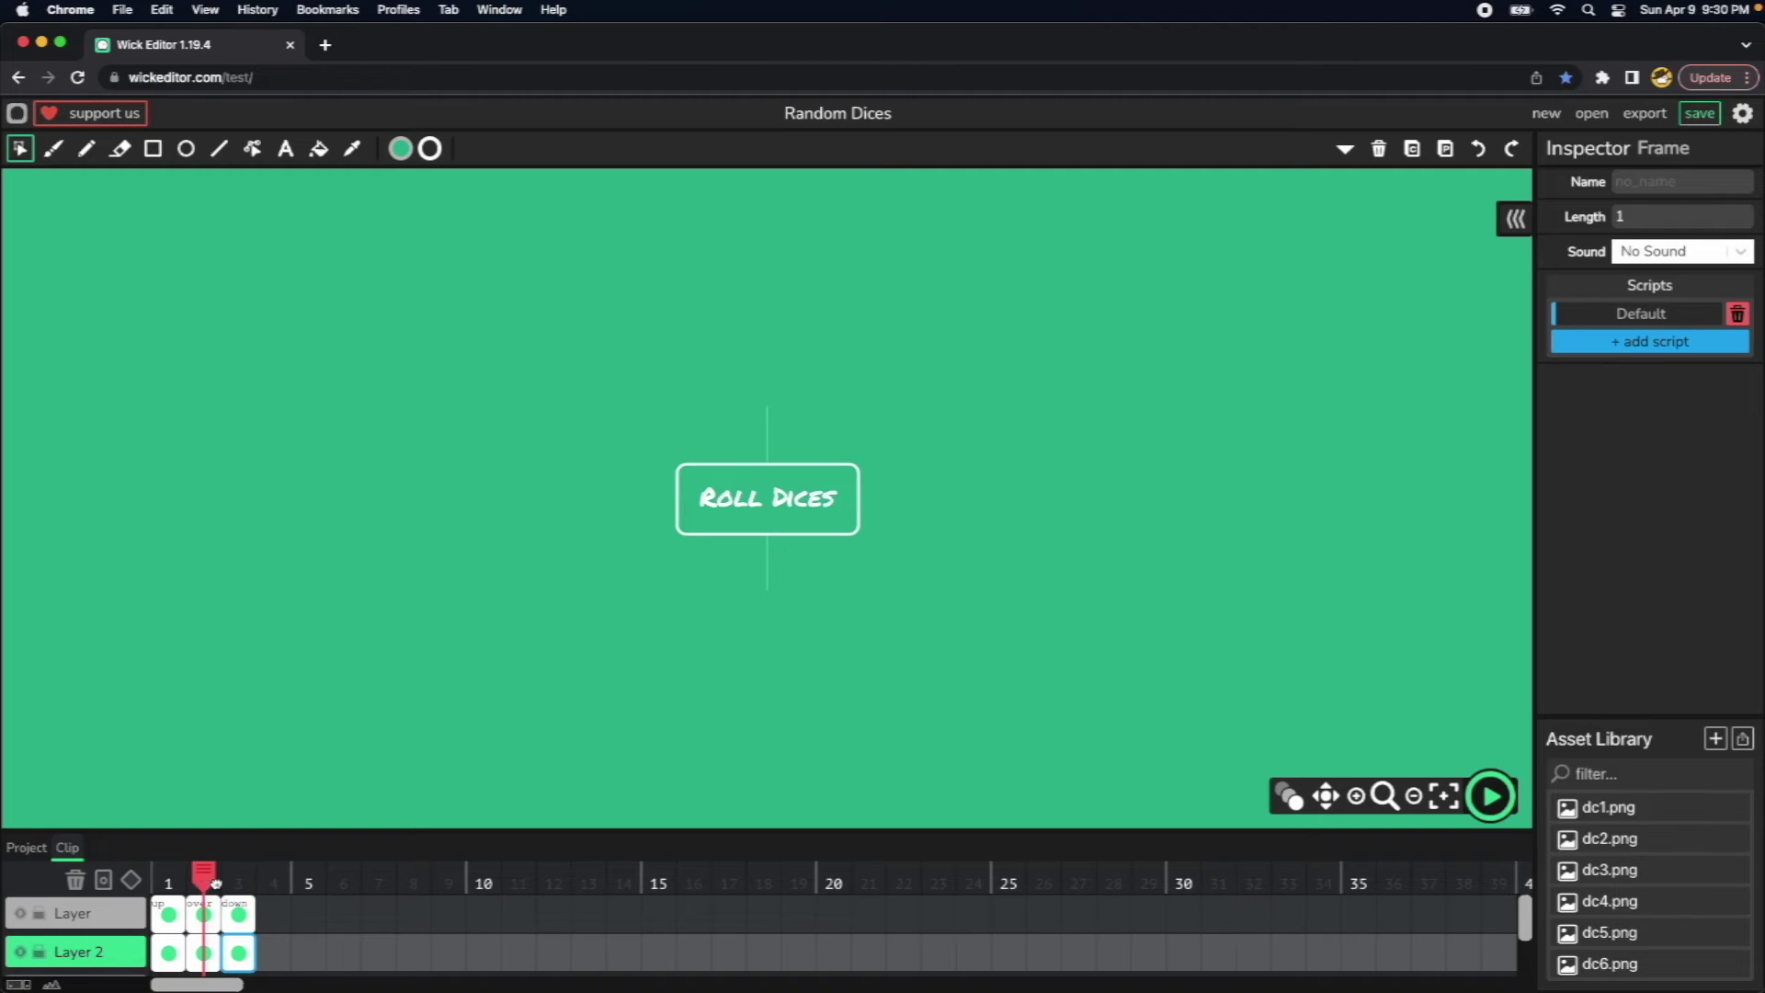
On frame 2, scale the border and label up slightly for the hover state.
{"action": "left_click", "coordinate": [203, 952]}
{"action": "left_click_drag", "start_coordinate": [952, 590], "coordinate": [616, 416]}
{"action": "left_click_drag", "start_coordinate": [858, 535], "coordinate": [866, 538]}
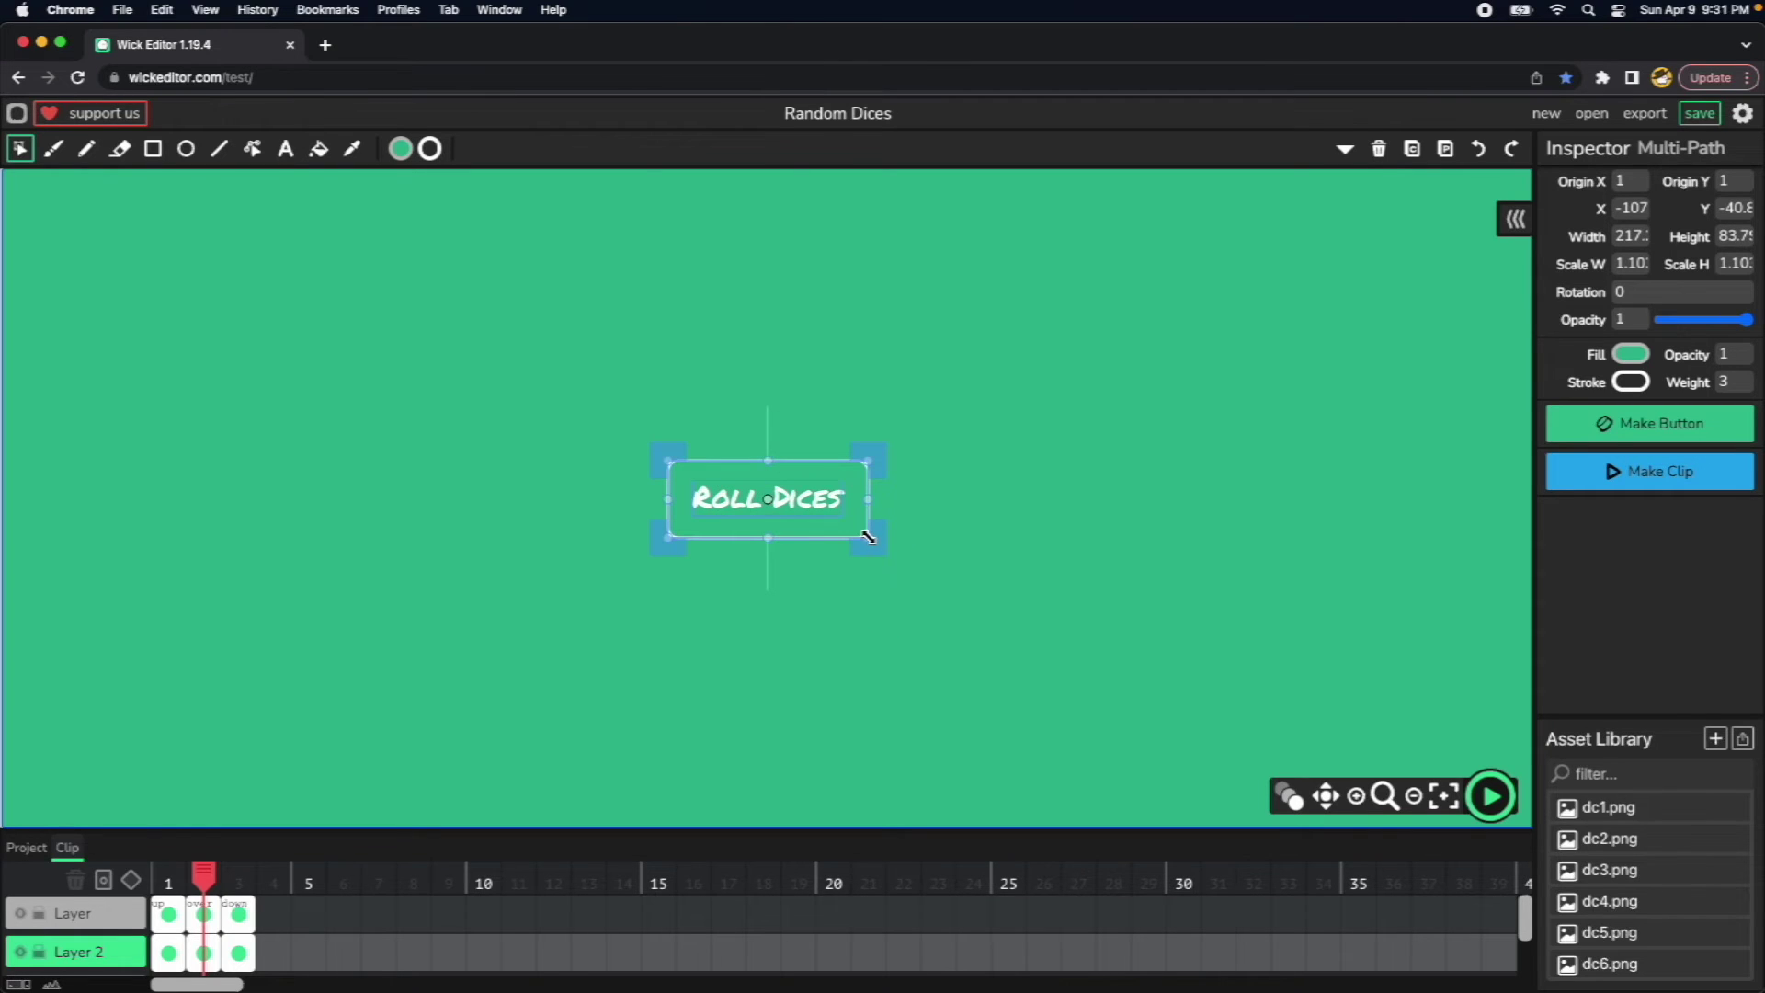
{"action": "left_click", "coordinate": [798, 649]}
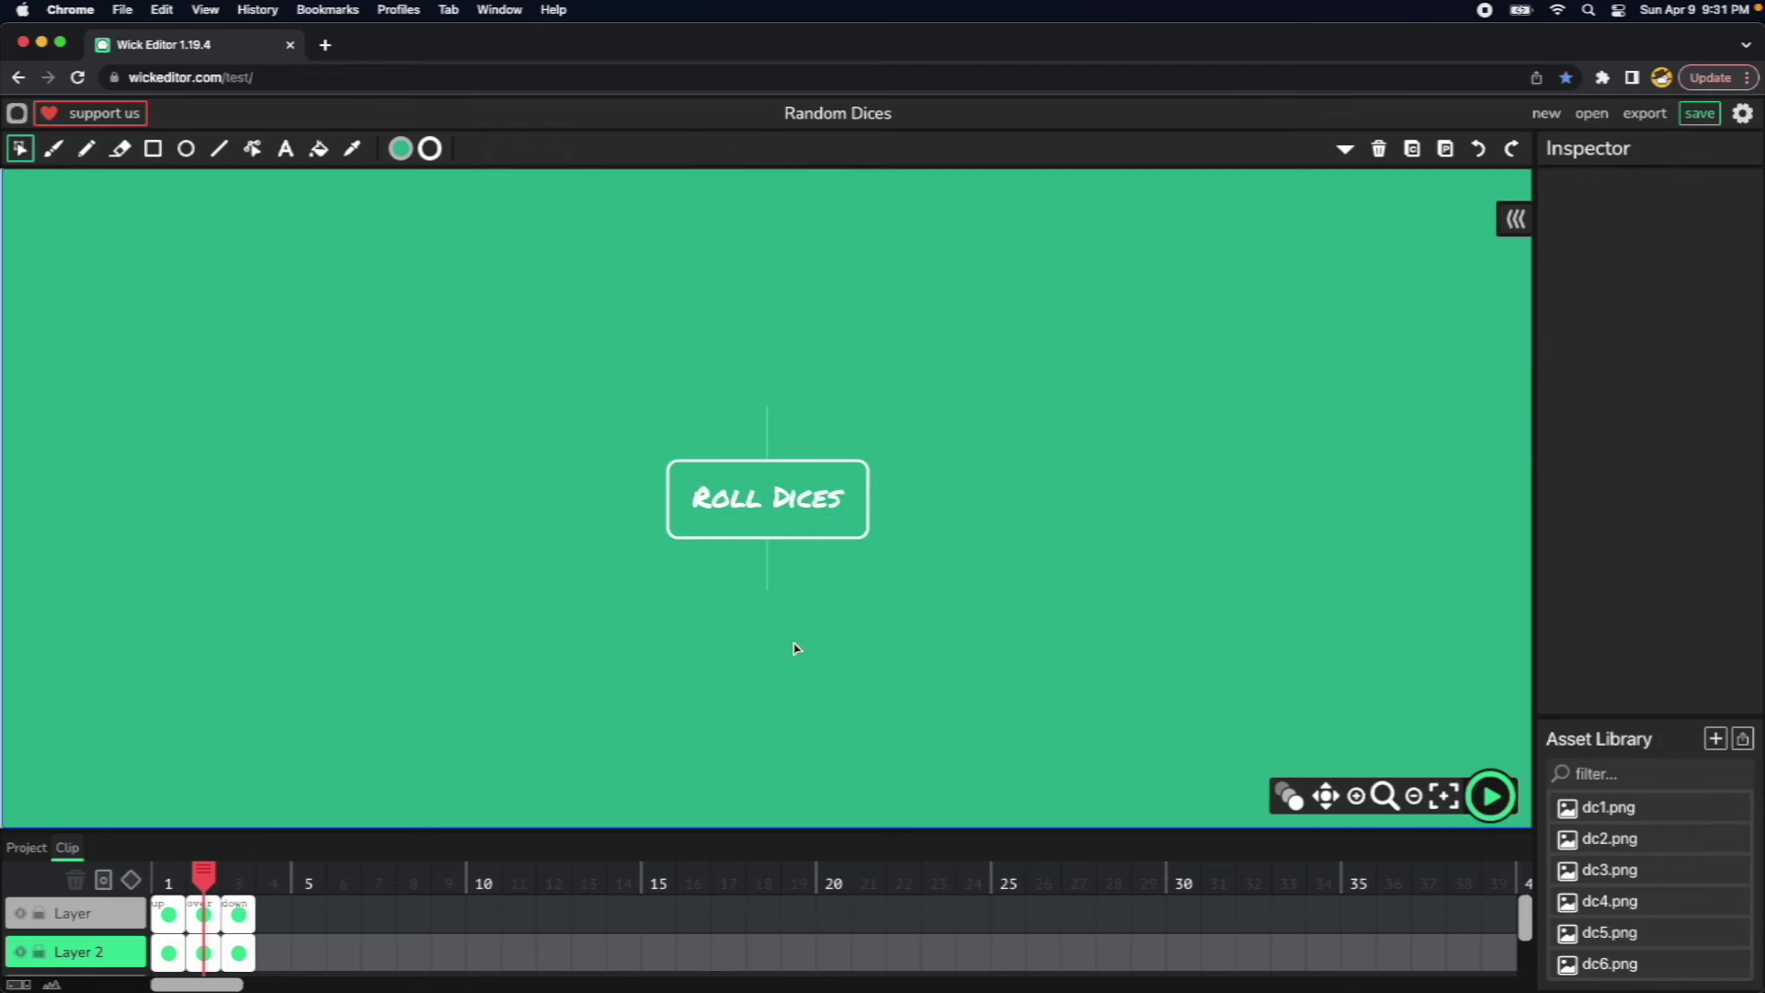
On frame 3, scale the border and label down slightly for the pressed state.
{"action": "left_click", "coordinate": [178, 880]}
{"action": "left_click_drag", "start_coordinate": [177, 881], "coordinate": [230, 884]}
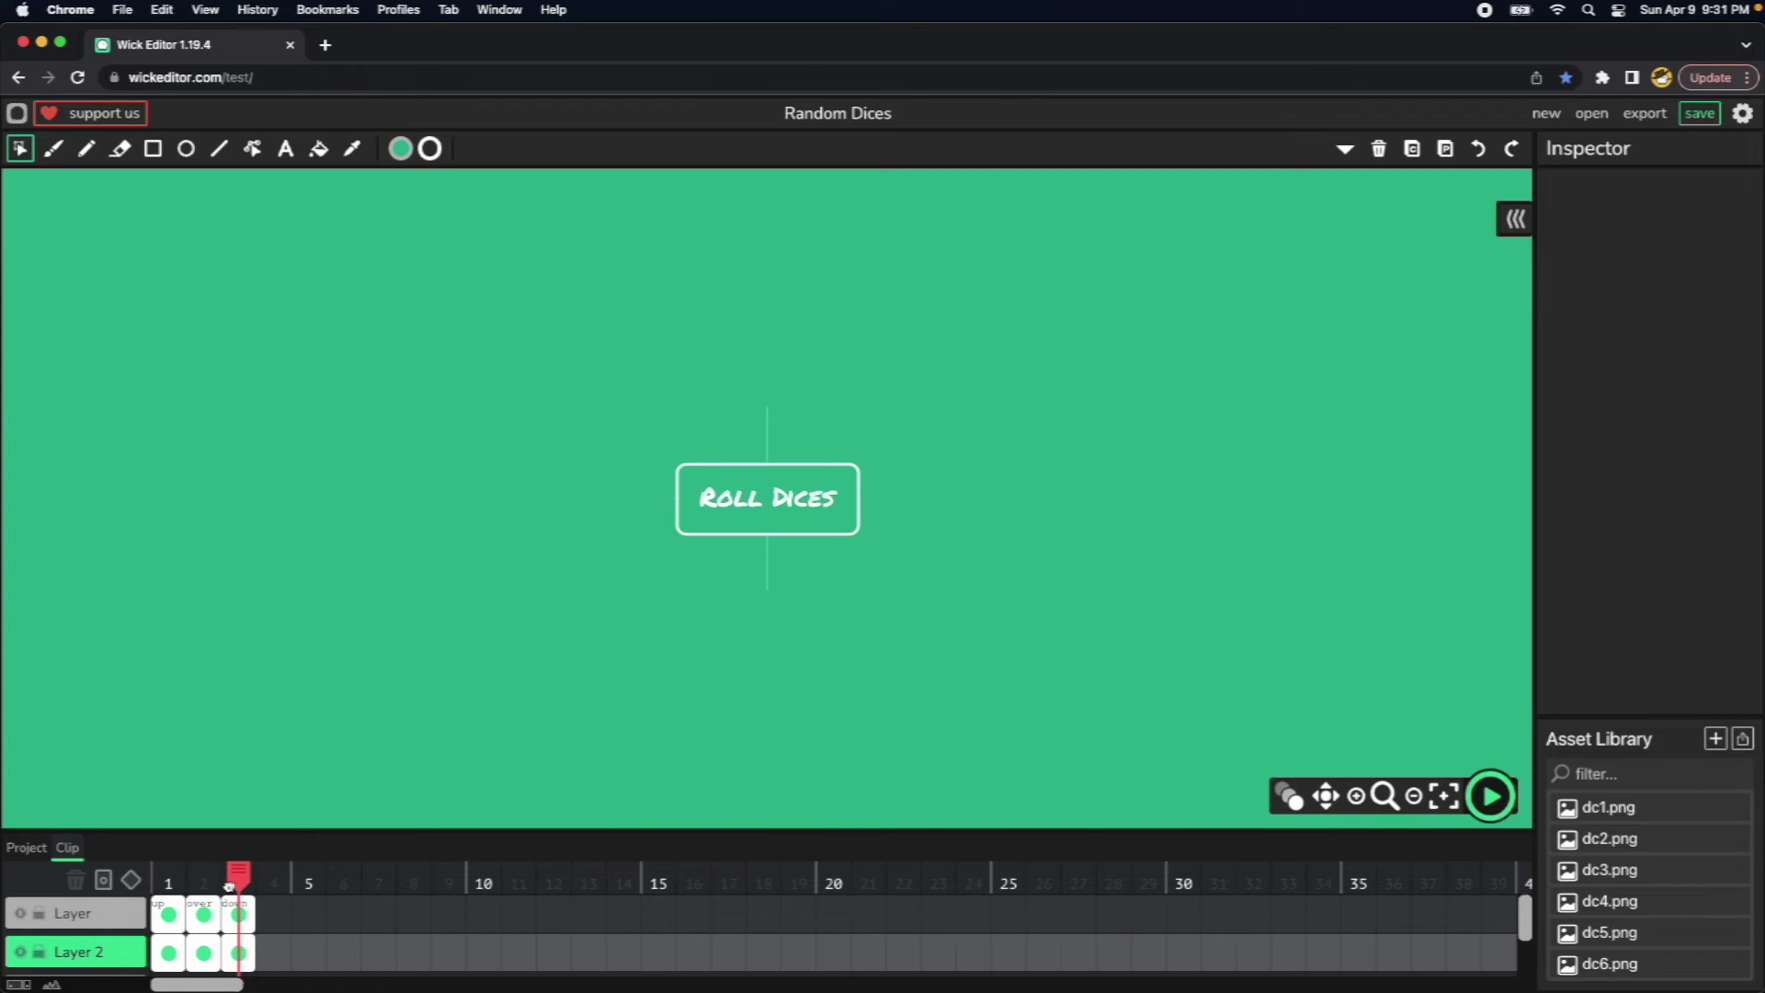
{"action": "left_click_drag", "start_coordinate": [951, 594], "coordinate": [579, 416]}
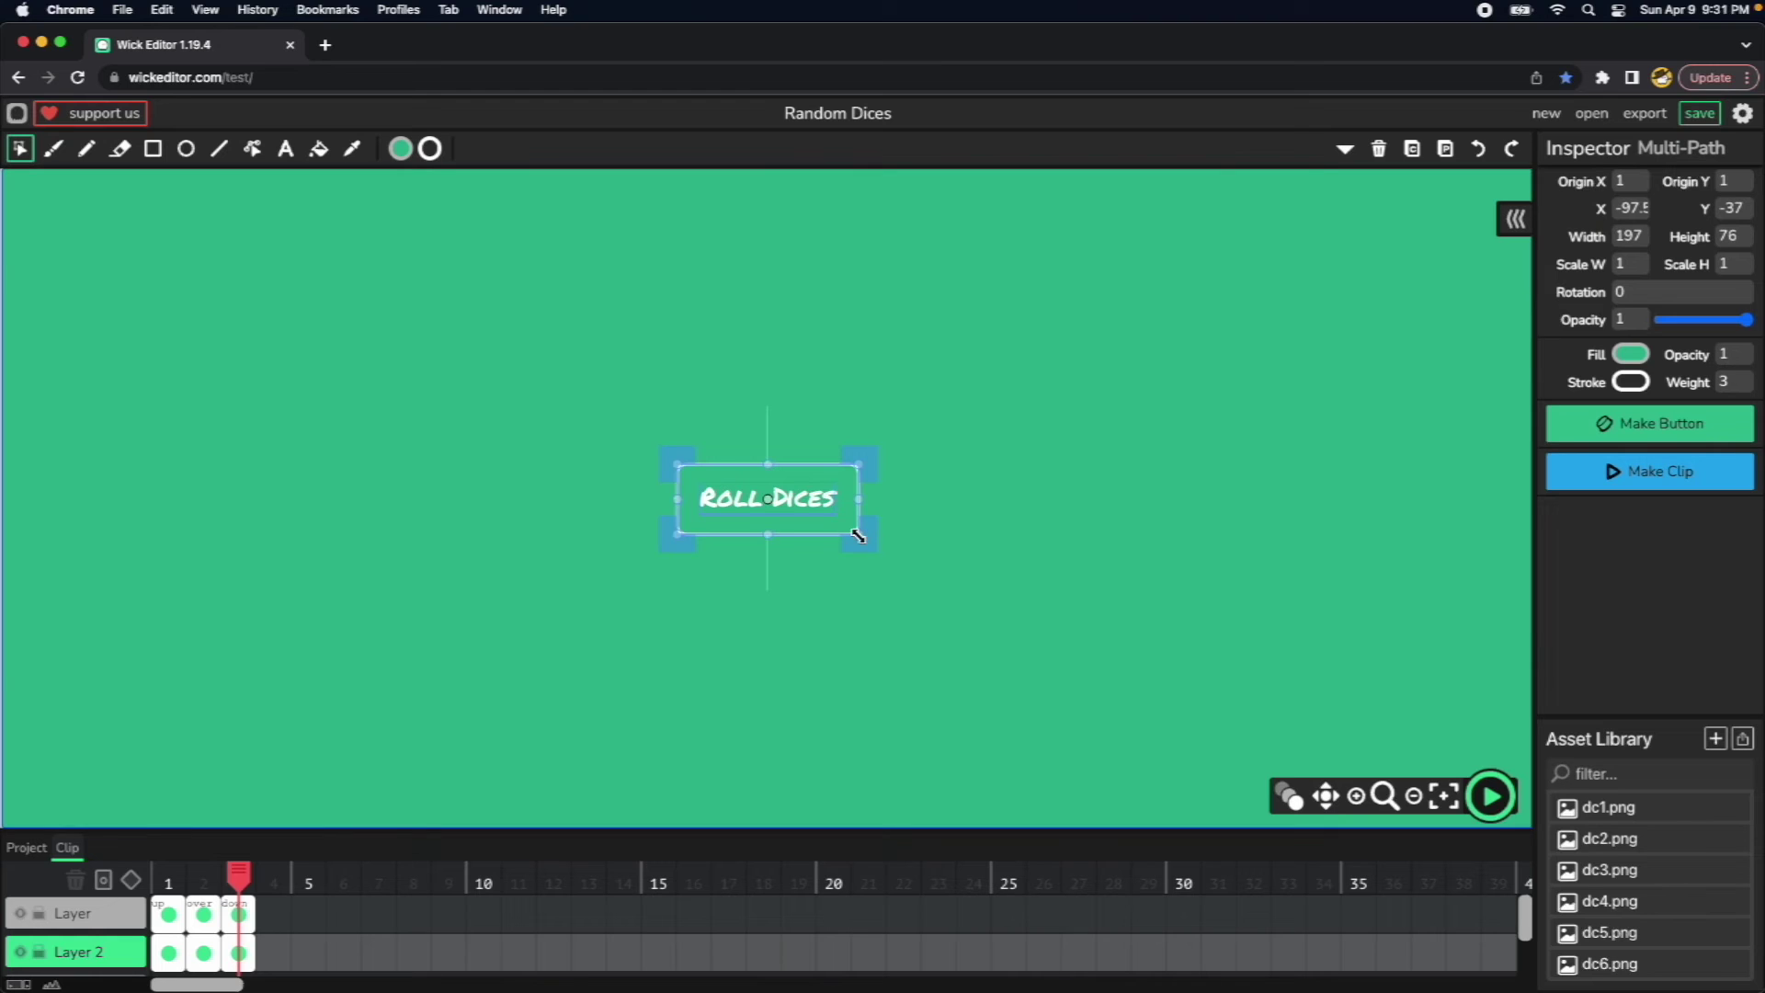
{"action": "left_click_drag", "start_coordinate": [858, 536], "coordinate": [854, 535]}
{"action": "left_click", "coordinate": [735, 606]}
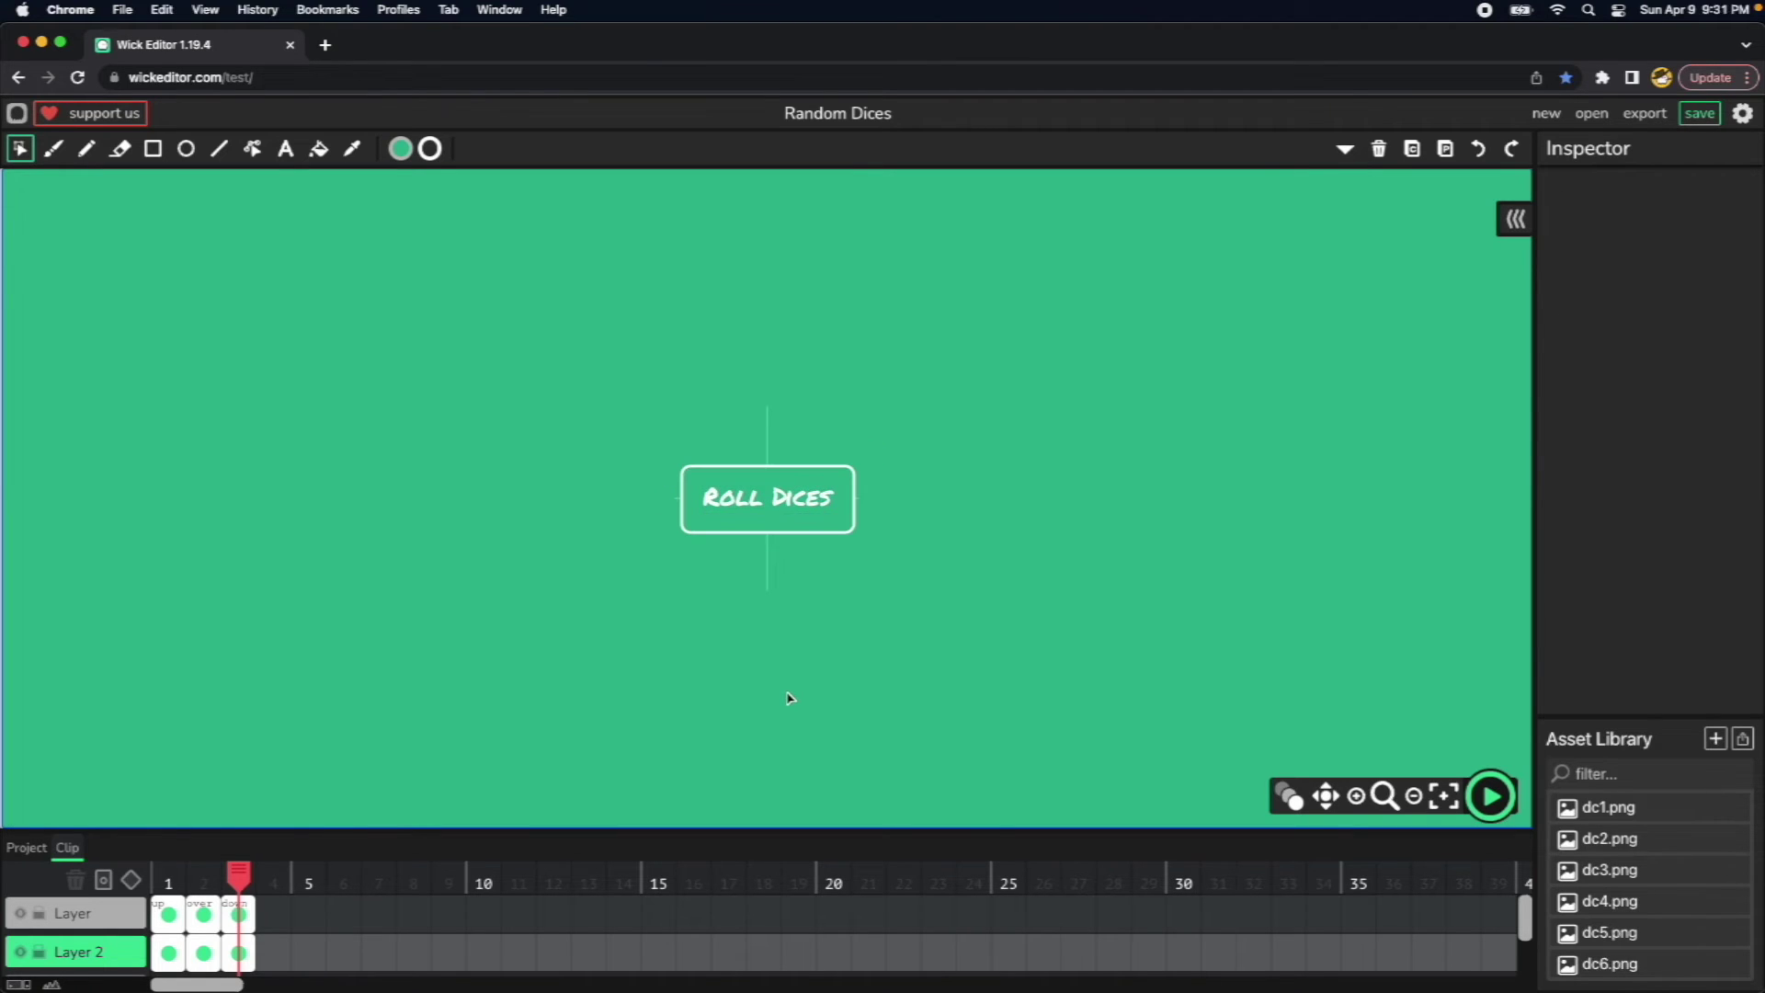
Exit the button to the main stage, play a preview of both dice, then stop it.
{"action": "double_click", "coordinate": [919, 542]}
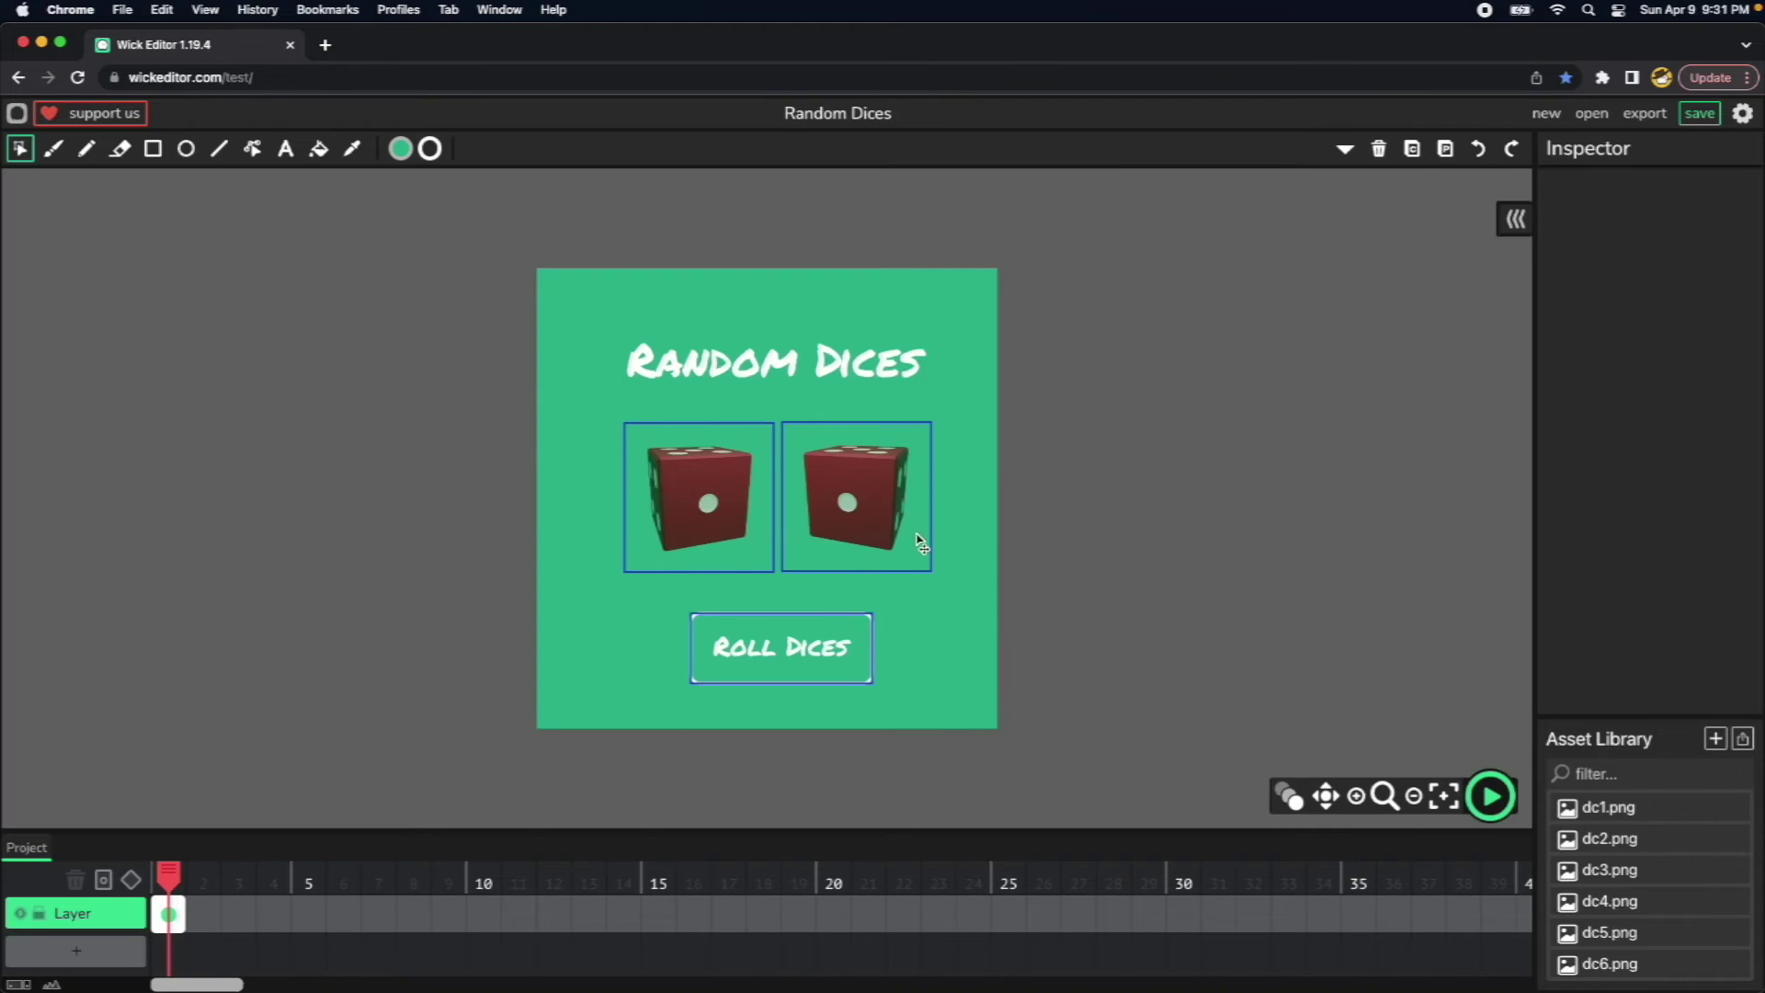
{"action": "left_click", "coordinate": [1490, 796]}
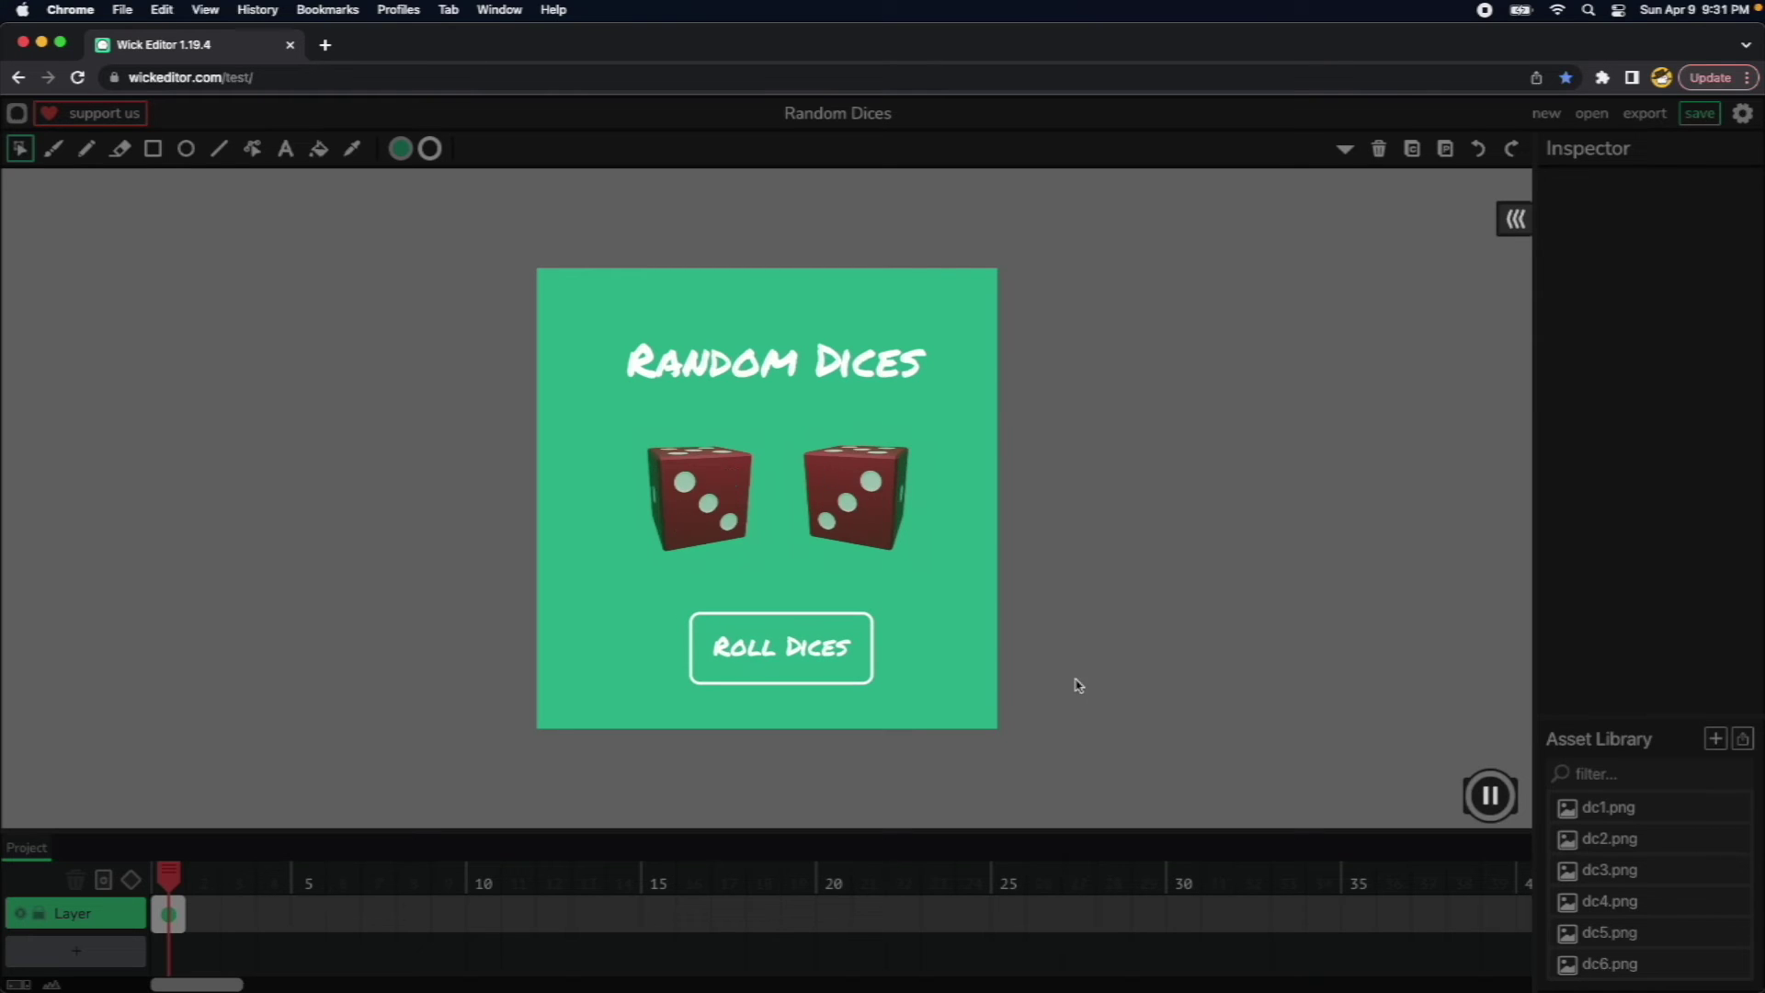
{"action": "left_click", "coordinate": [1489, 796]}
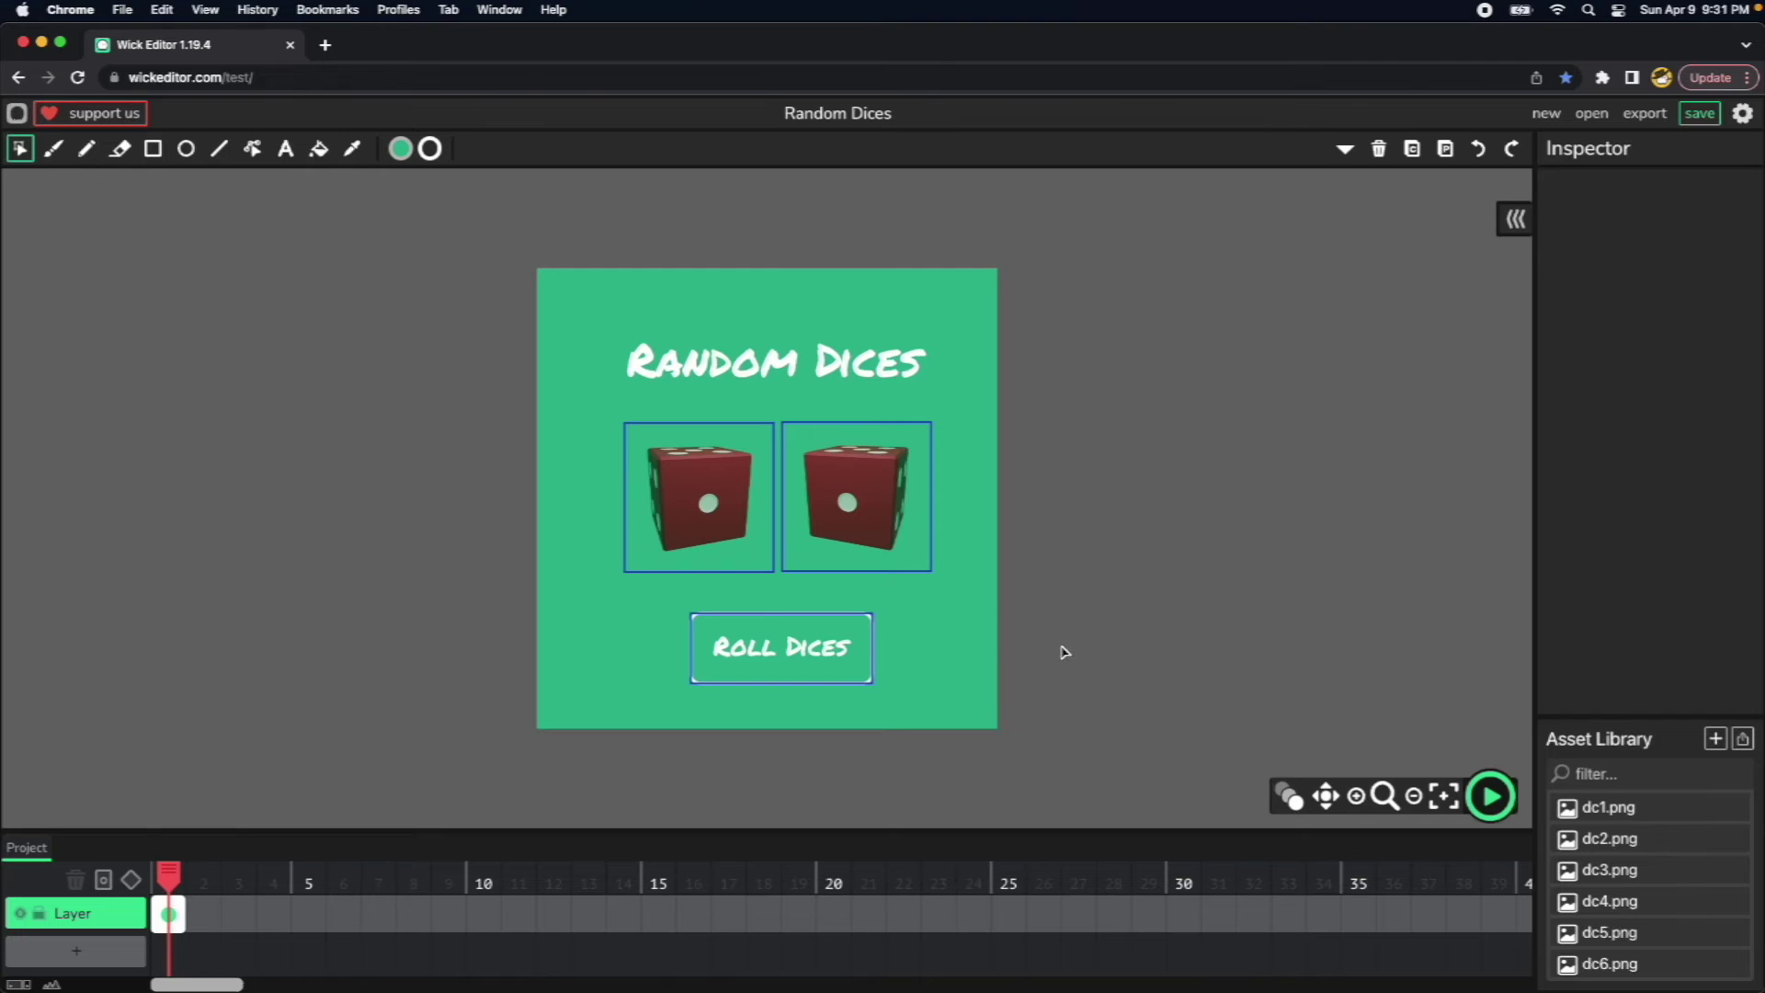
{"action": "left_click", "coordinate": [719, 493]}
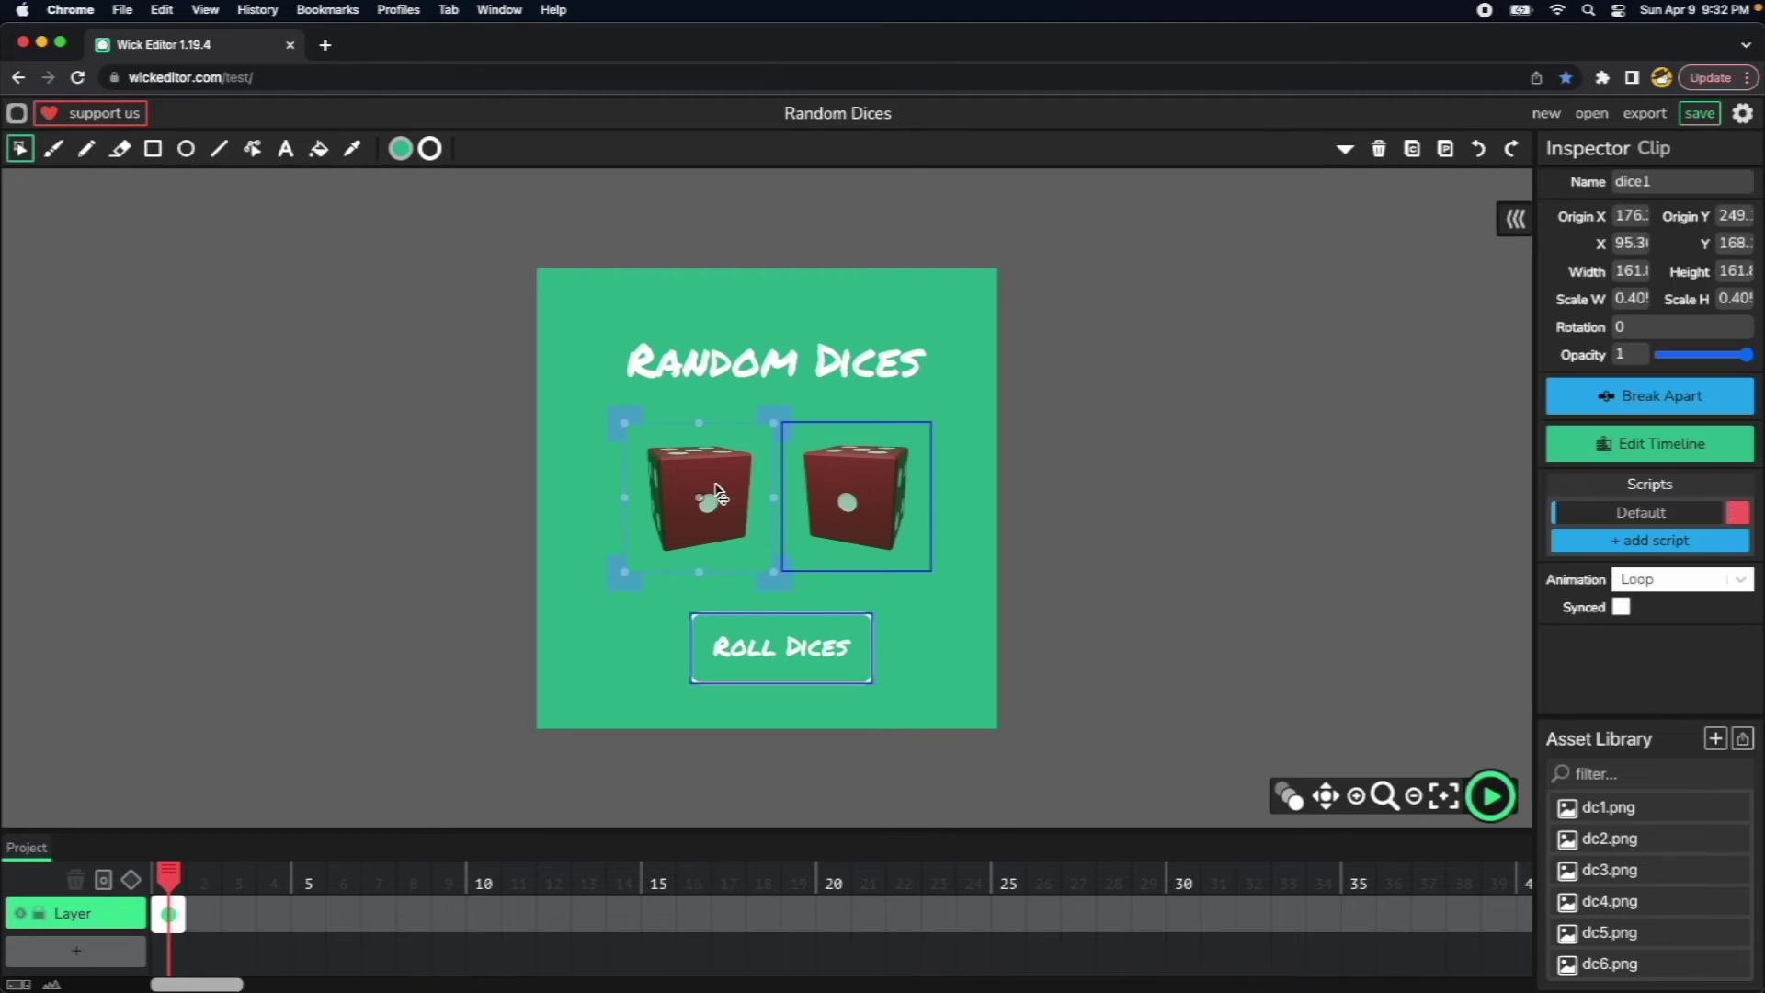
Copy this.stop(); from dice1's Default script into the right die's Default script, then preview.
{"action": "left_click", "coordinate": [1664, 515]}
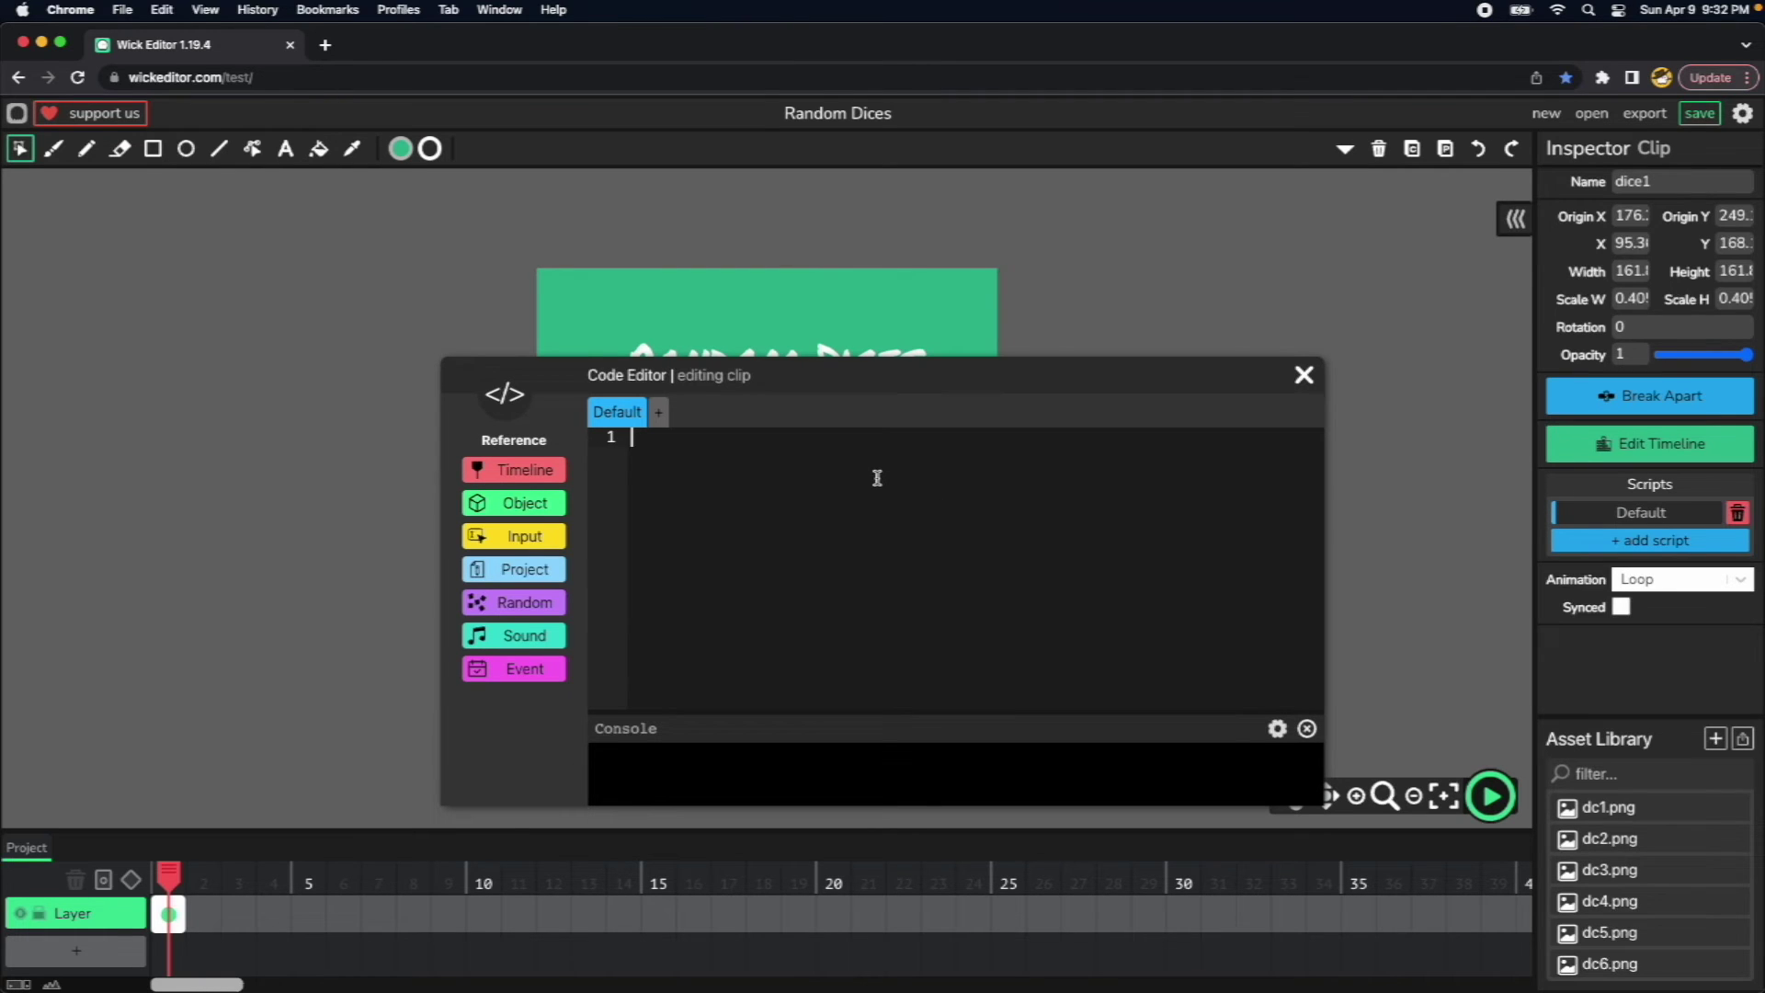
{"action": "type", "text": "this.stop();"}
{"action": "key", "text": "super+a"}
{"action": "key", "text": "super+c"}
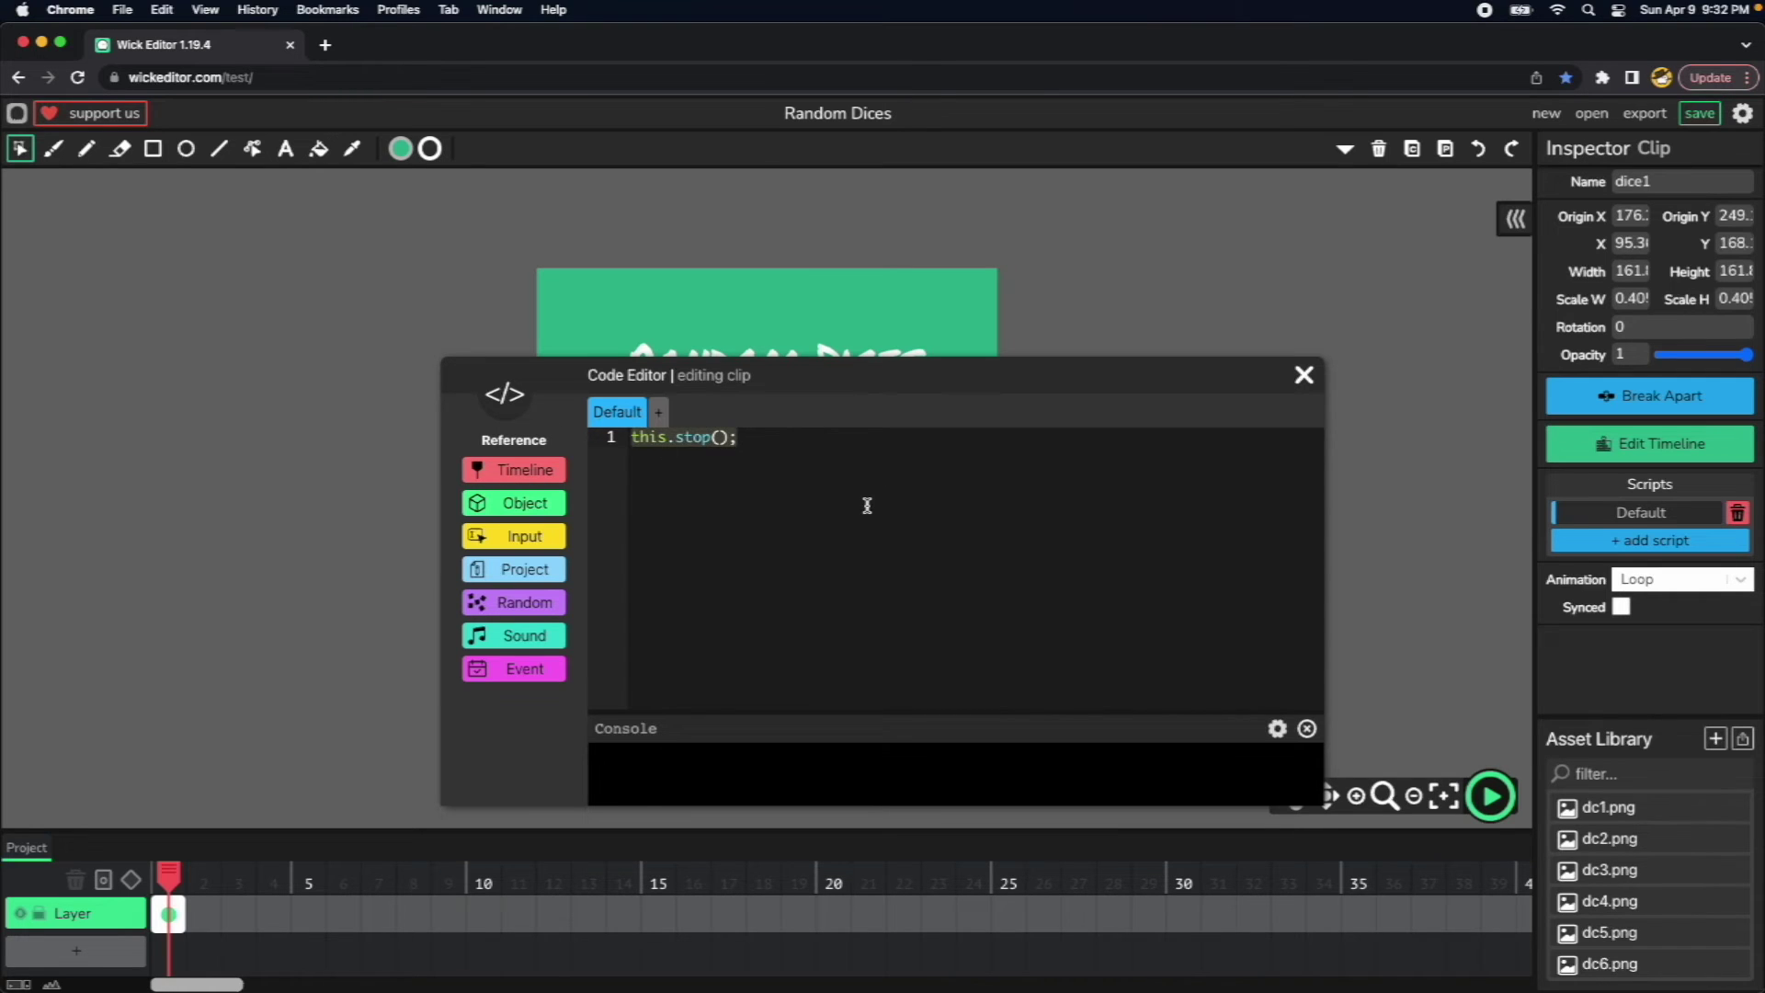
{"action": "left_click", "coordinate": [1303, 374]}
{"action": "left_click", "coordinate": [869, 496]}
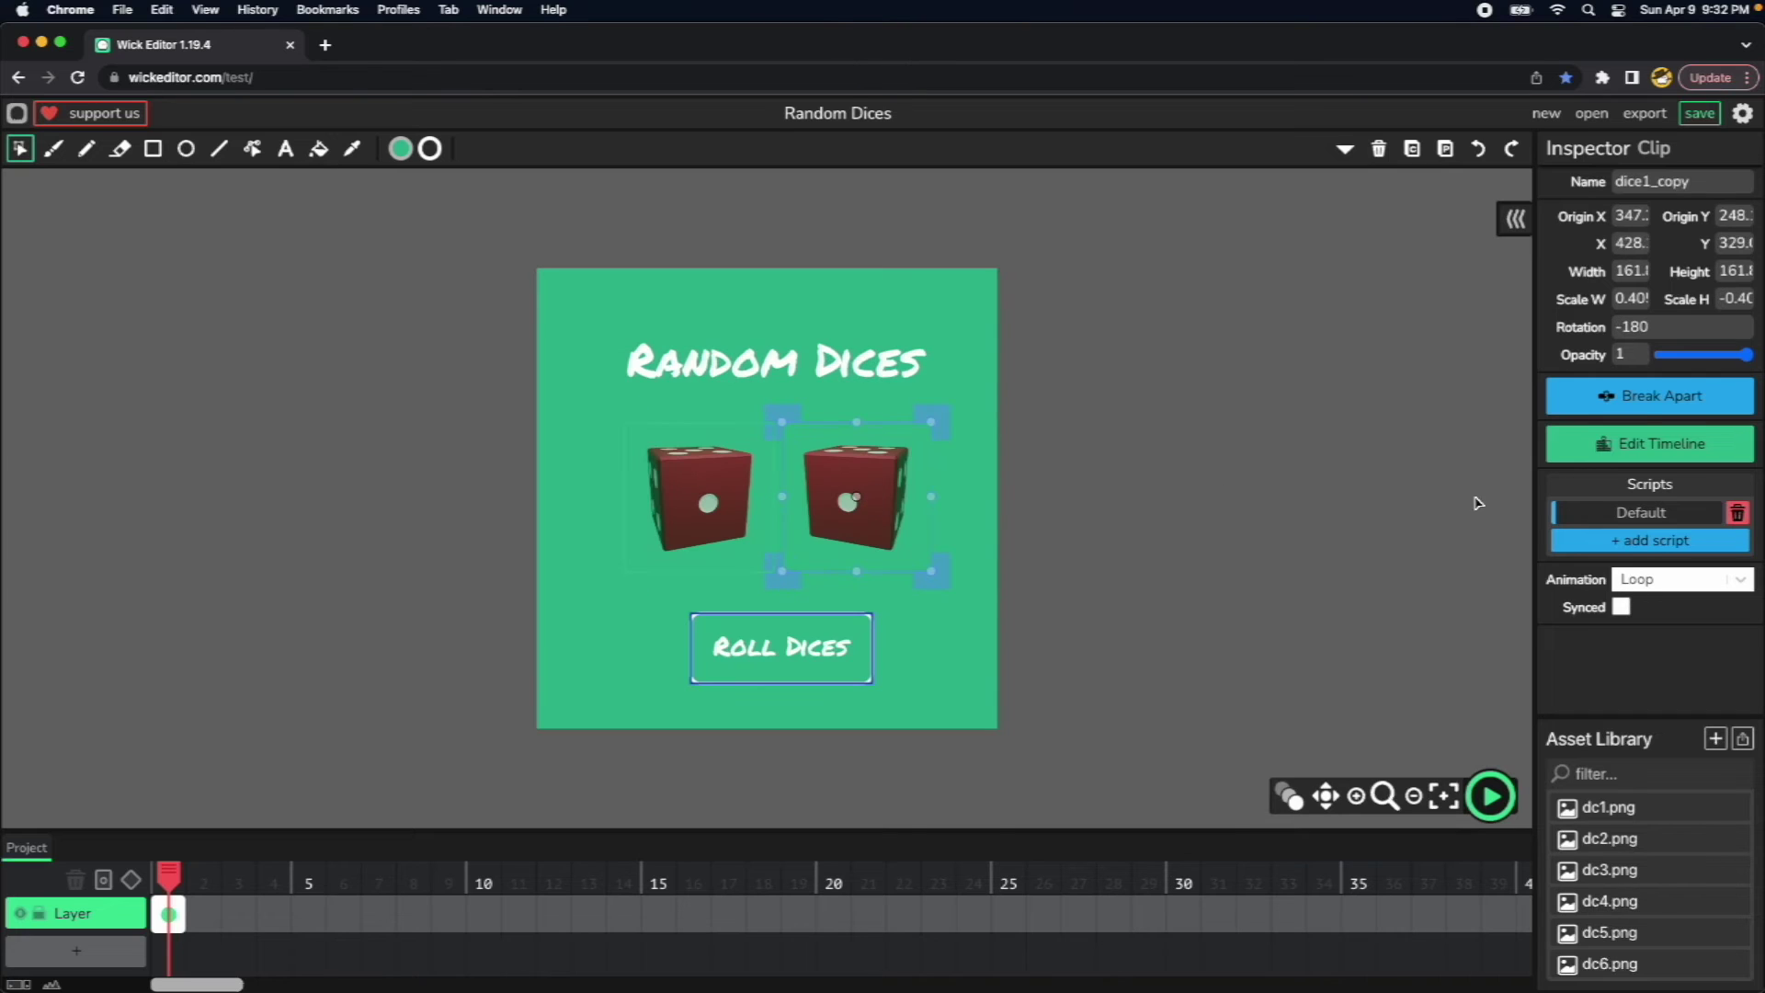
{"action": "left_click", "coordinate": [1627, 512]}
{"action": "key", "text": "super+v"}
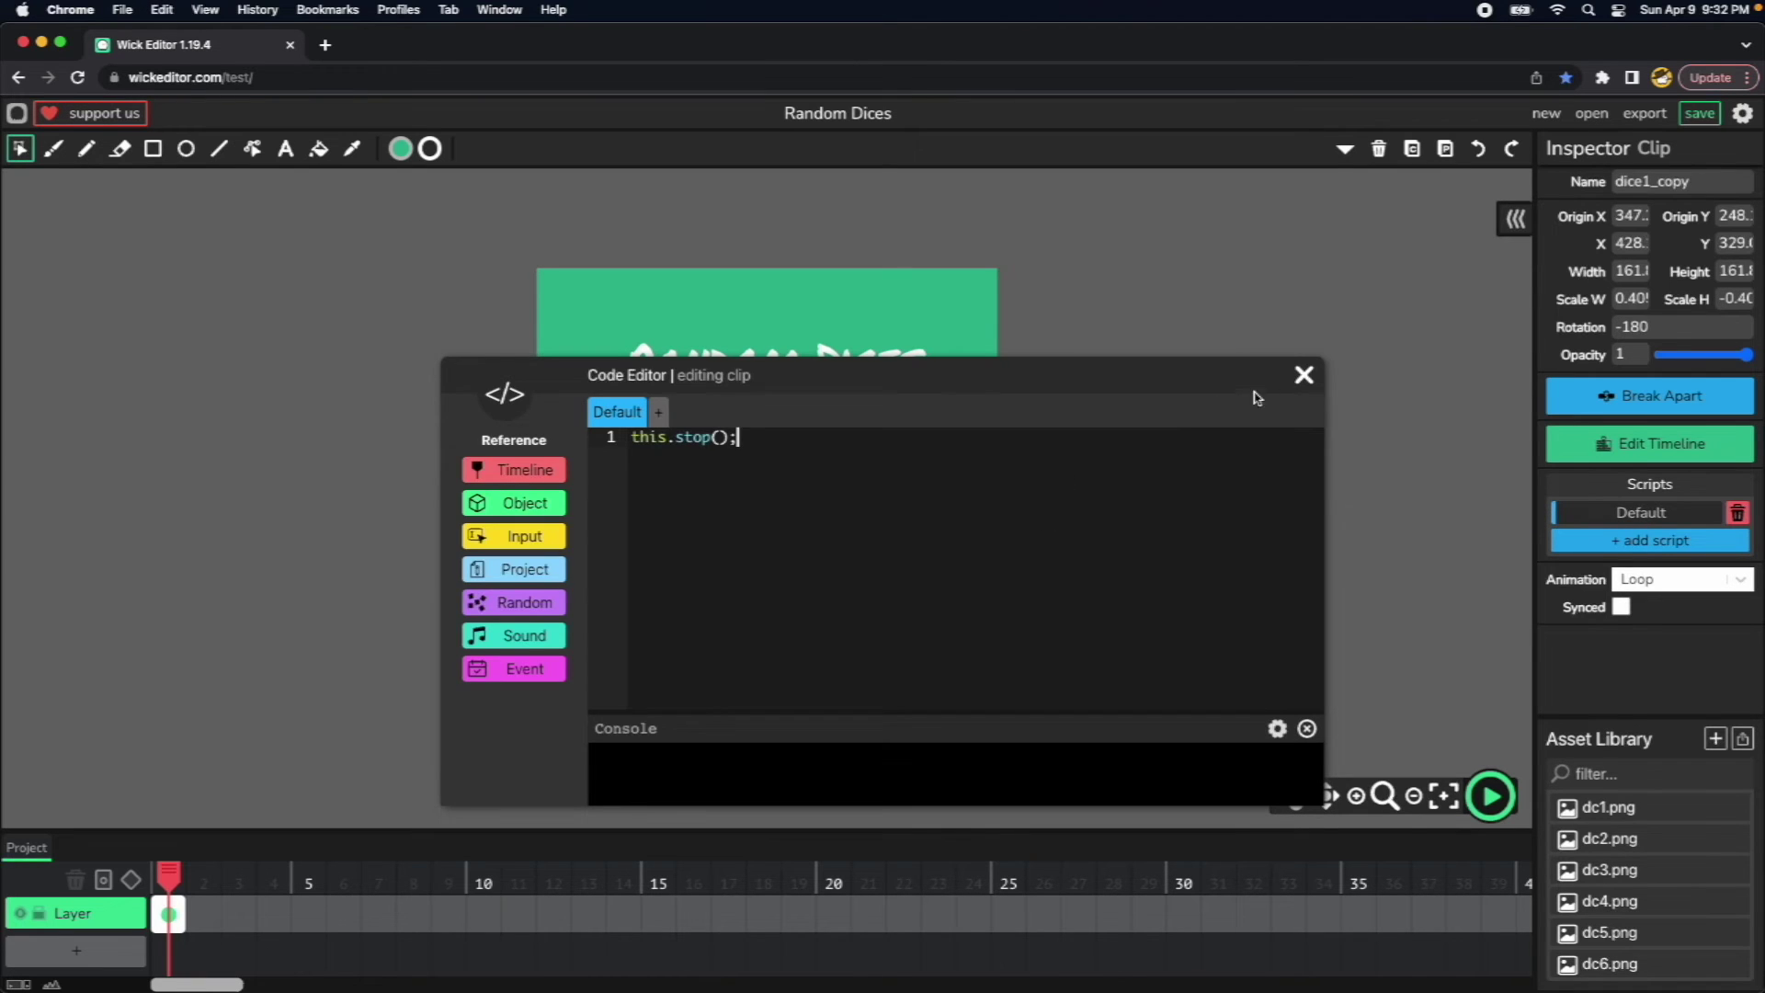
{"action": "left_click", "coordinate": [1303, 374]}
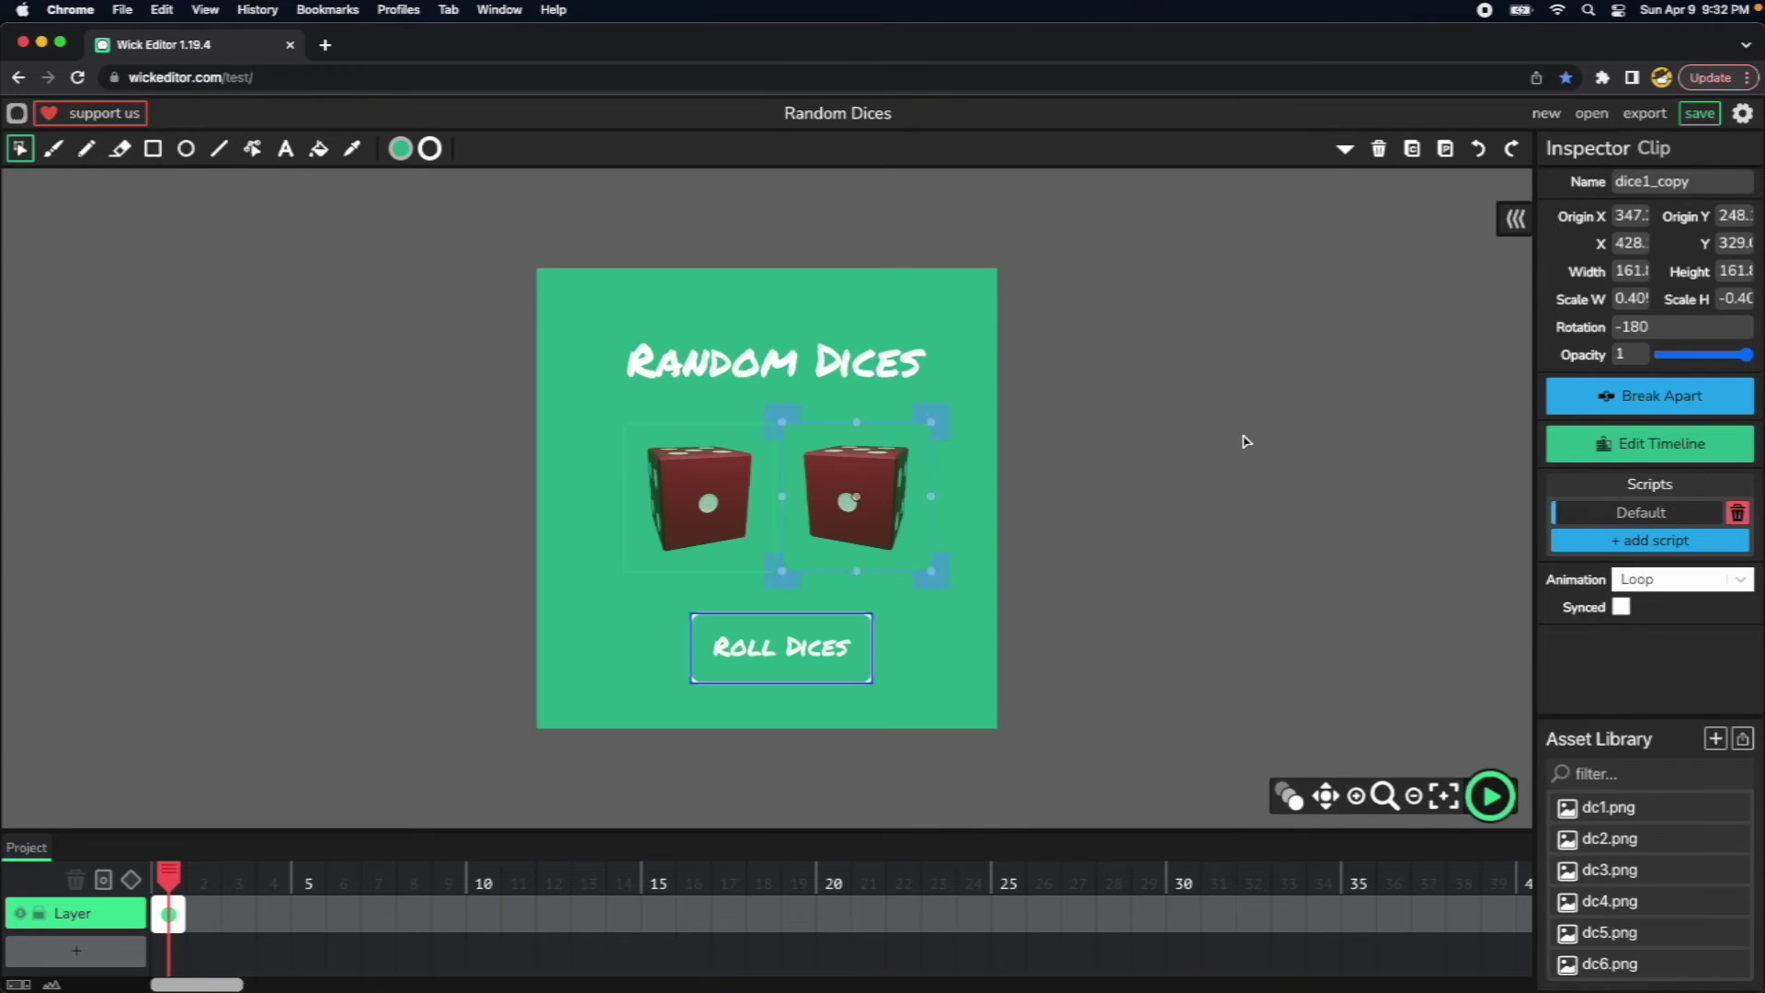
{"action": "left_click", "coordinate": [1491, 797]}
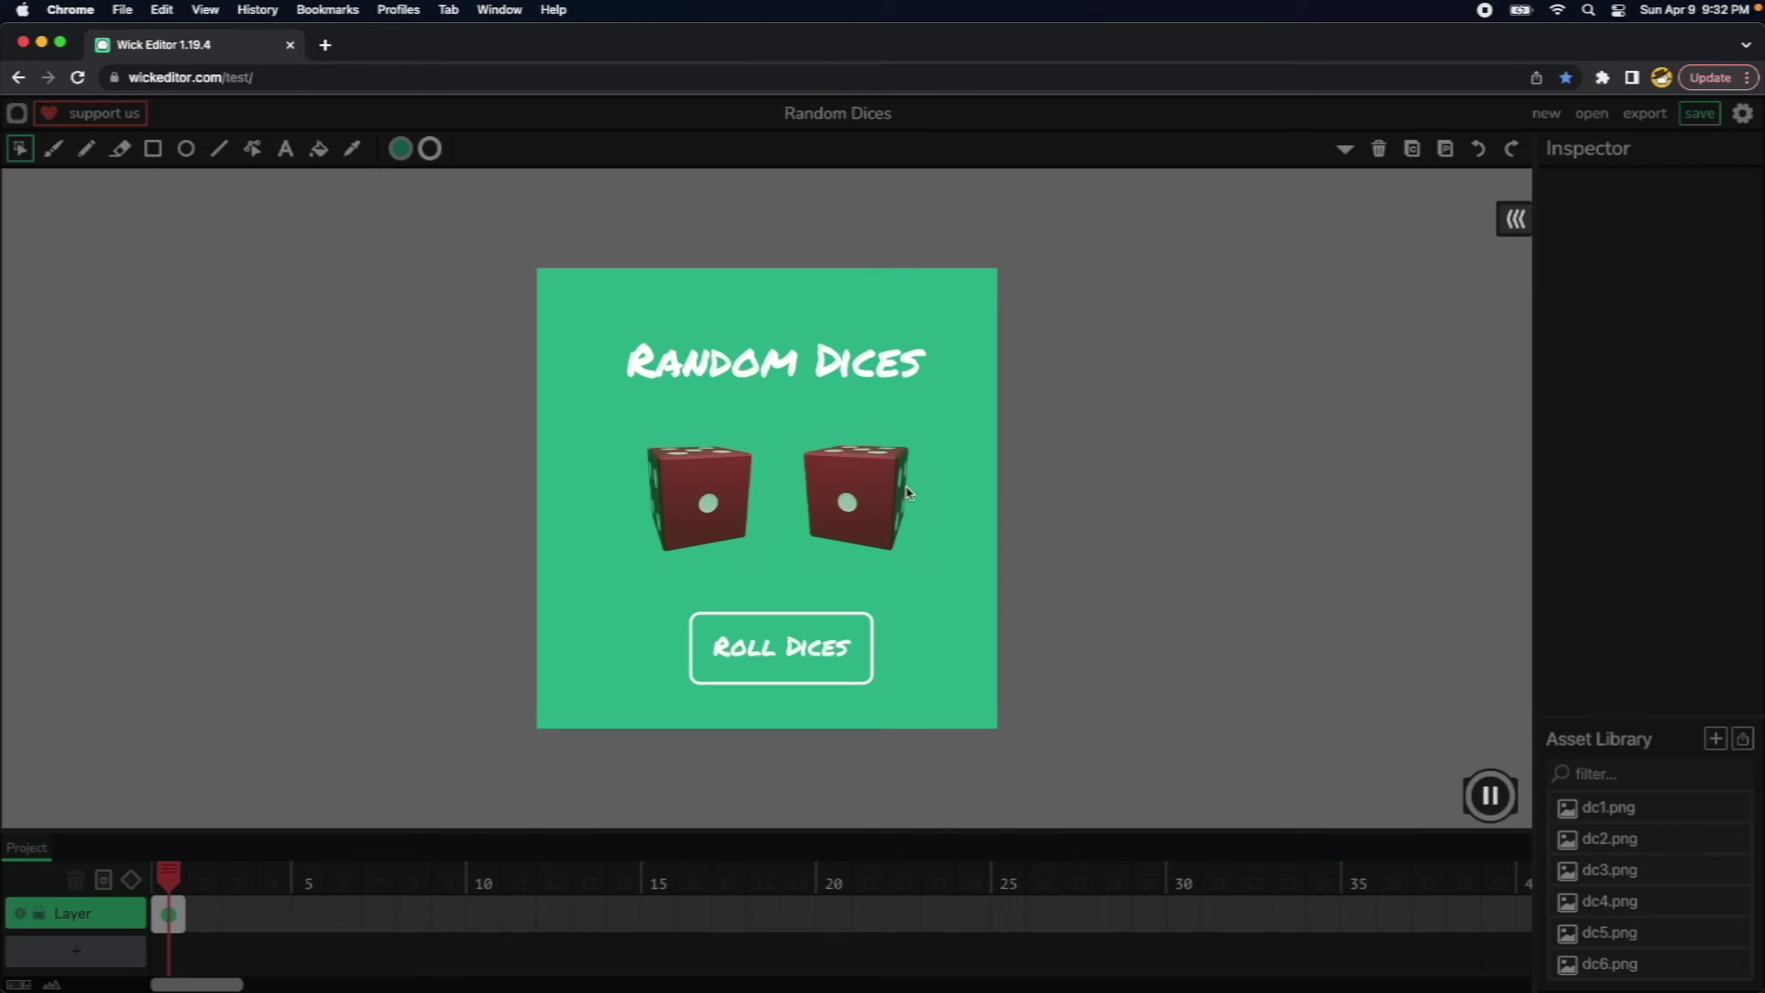
{"action": "left_click", "coordinate": [1489, 792]}
Change the right die's Inspector name from dice1_copy to dice2.
{"action": "double_click", "coordinate": [878, 655]}
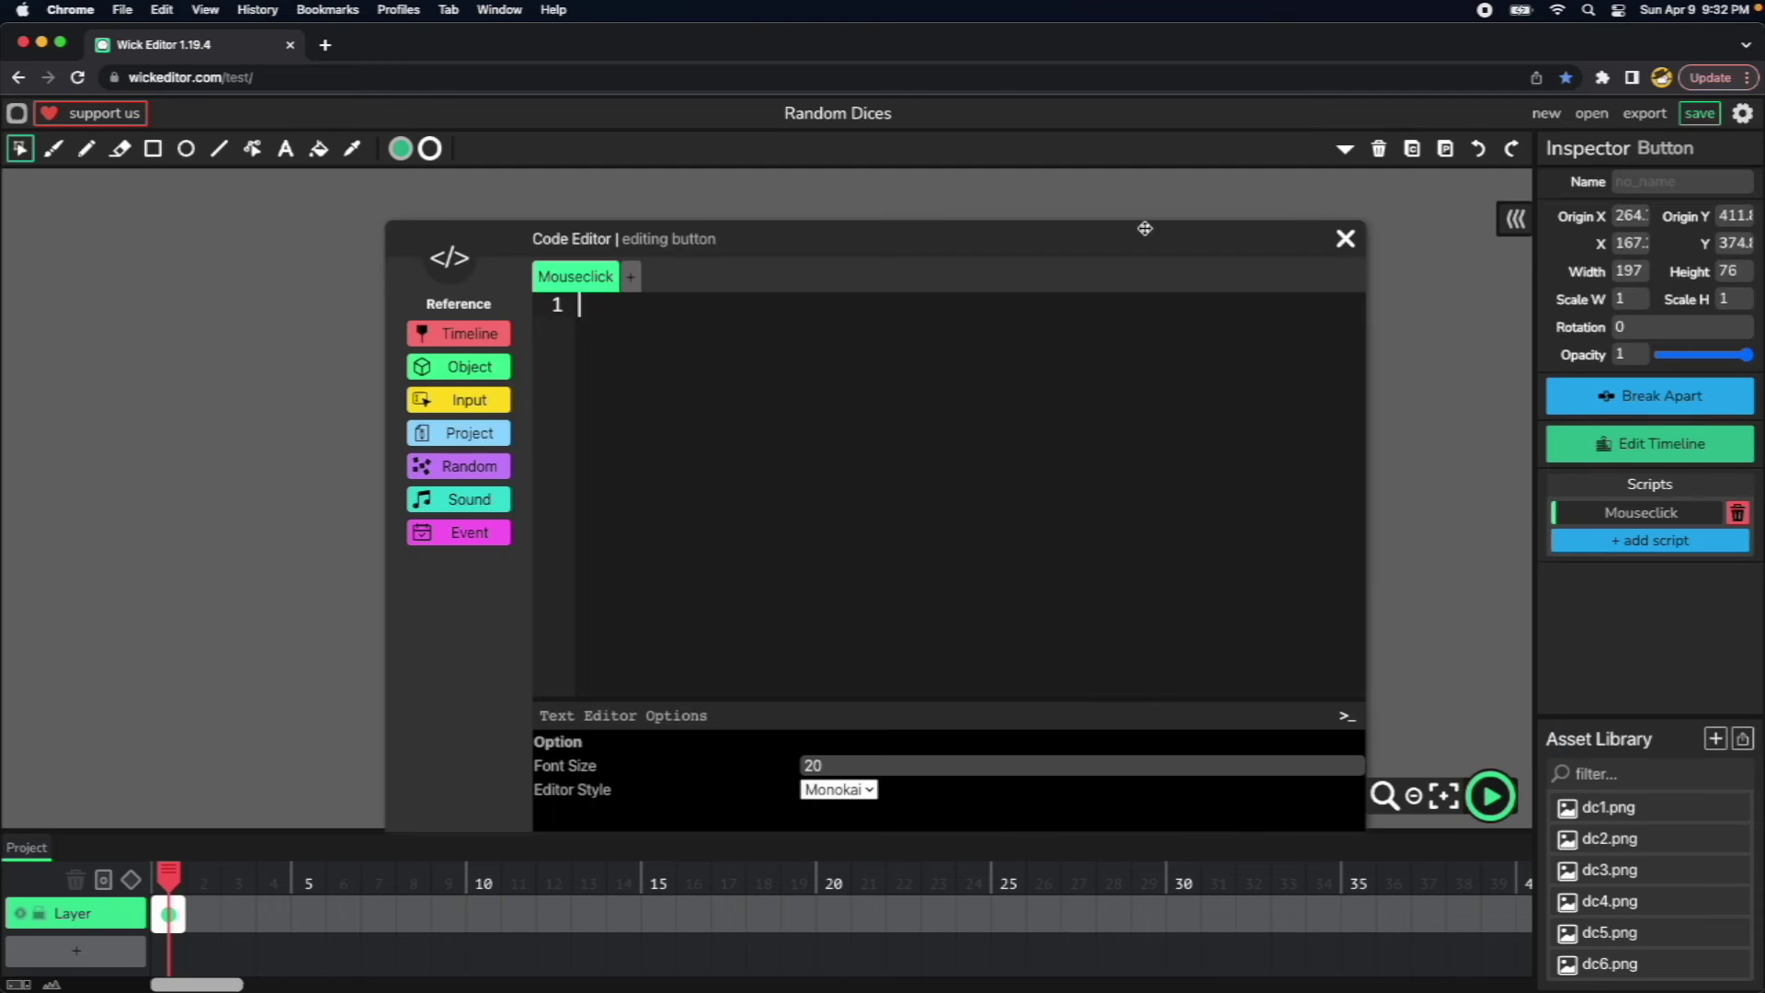
{"action": "left_click", "coordinate": [1344, 238]}
{"action": "left_click", "coordinate": [1347, 465]}
{"action": "left_click", "coordinate": [713, 489]}
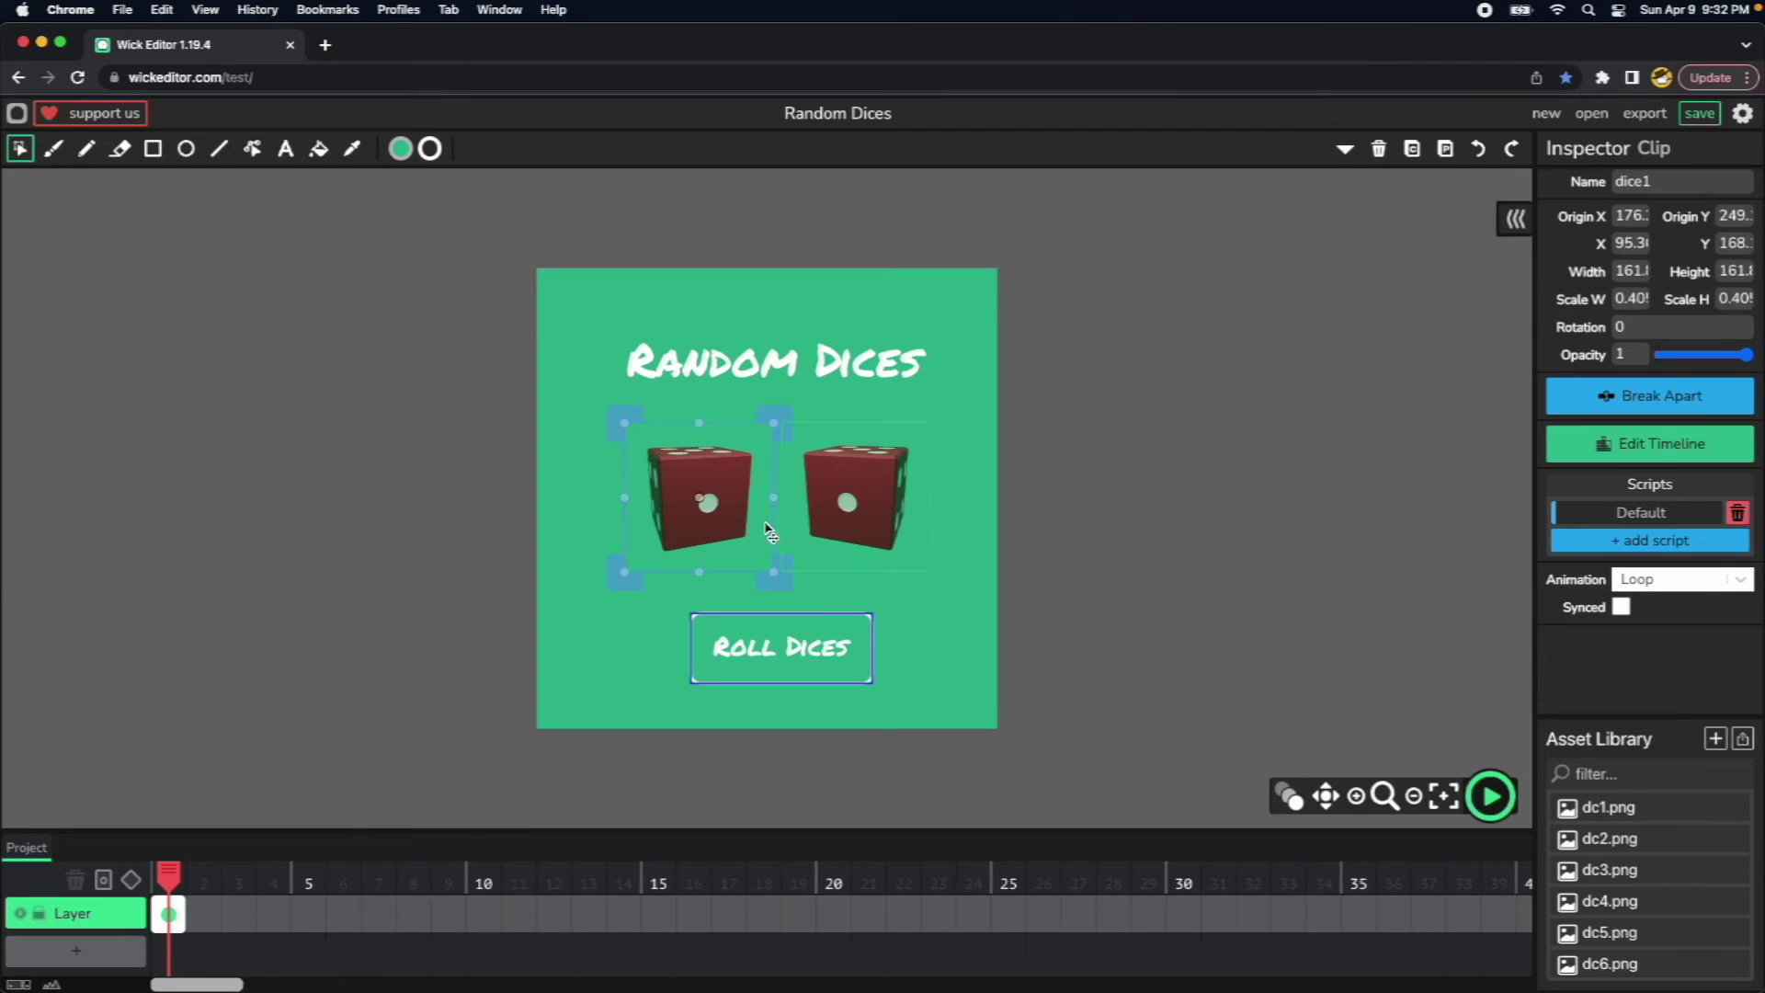
{"action": "left_click", "coordinate": [867, 512]}
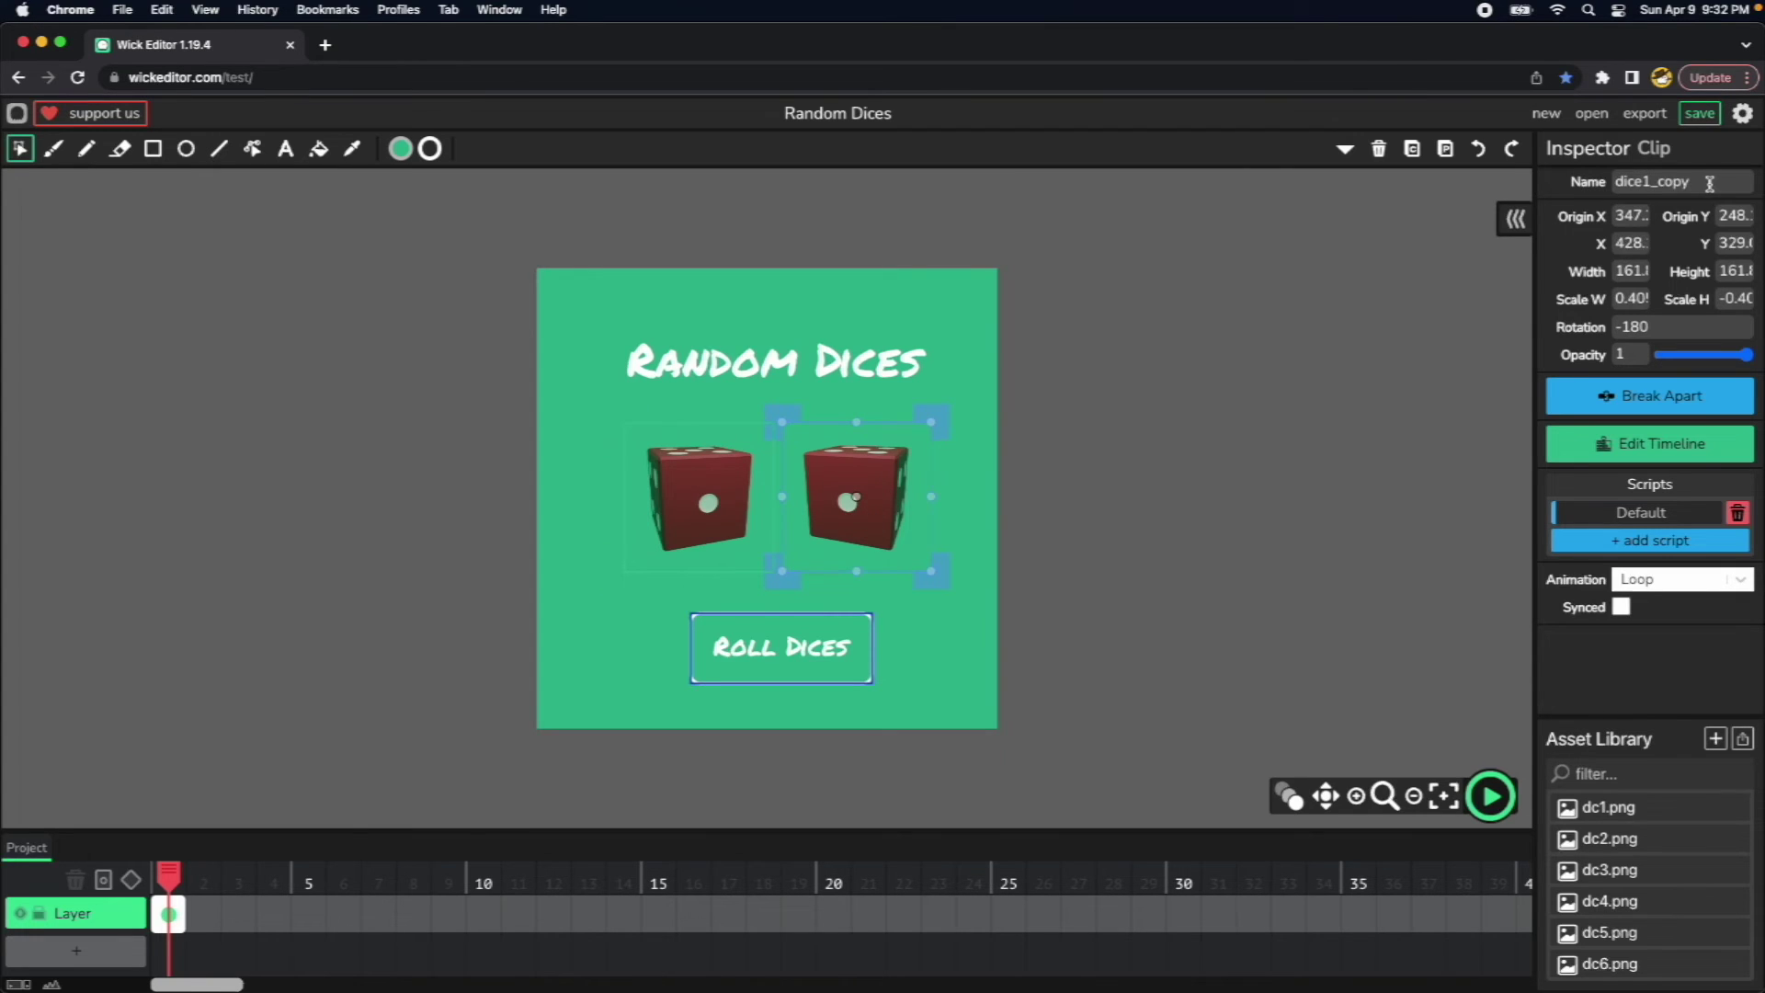
{"action": "left_click_drag", "start_coordinate": [1706, 181], "coordinate": [1645, 180]}
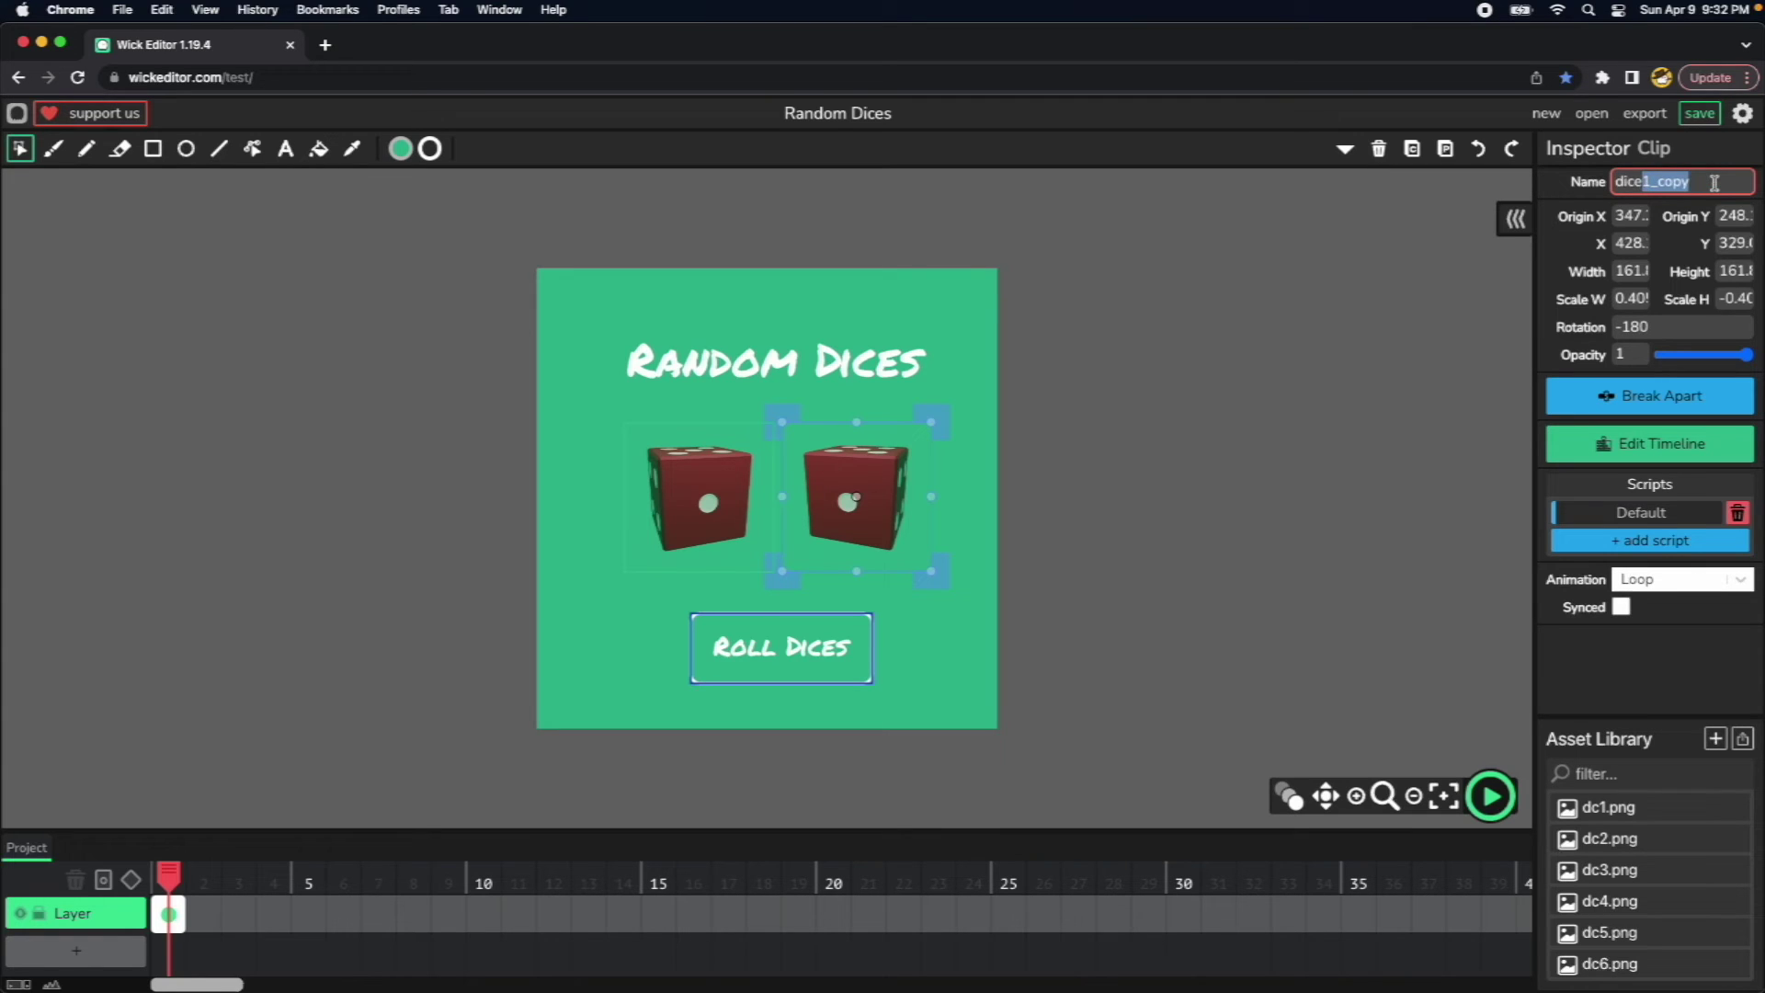
{"action": "type", "text": "2"}
{"action": "left_click", "coordinate": [732, 487]}
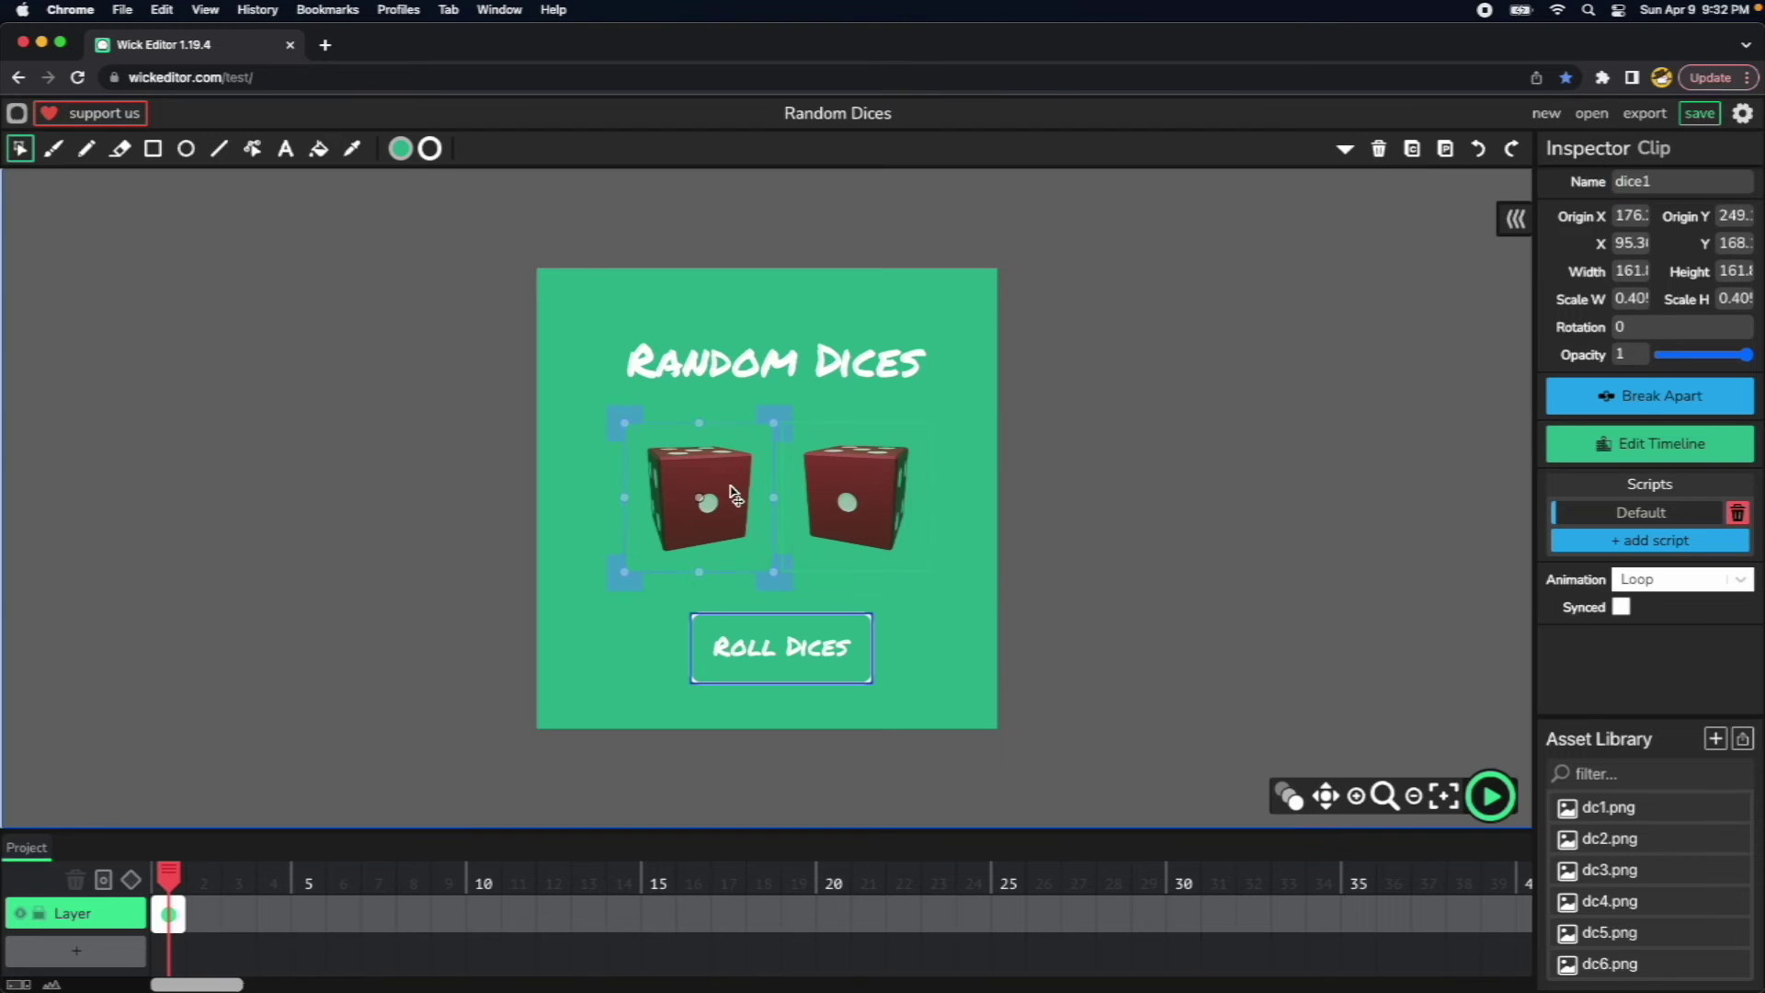
{"action": "left_click", "coordinate": [983, 501]}
{"action": "left_click", "coordinate": [796, 654]}
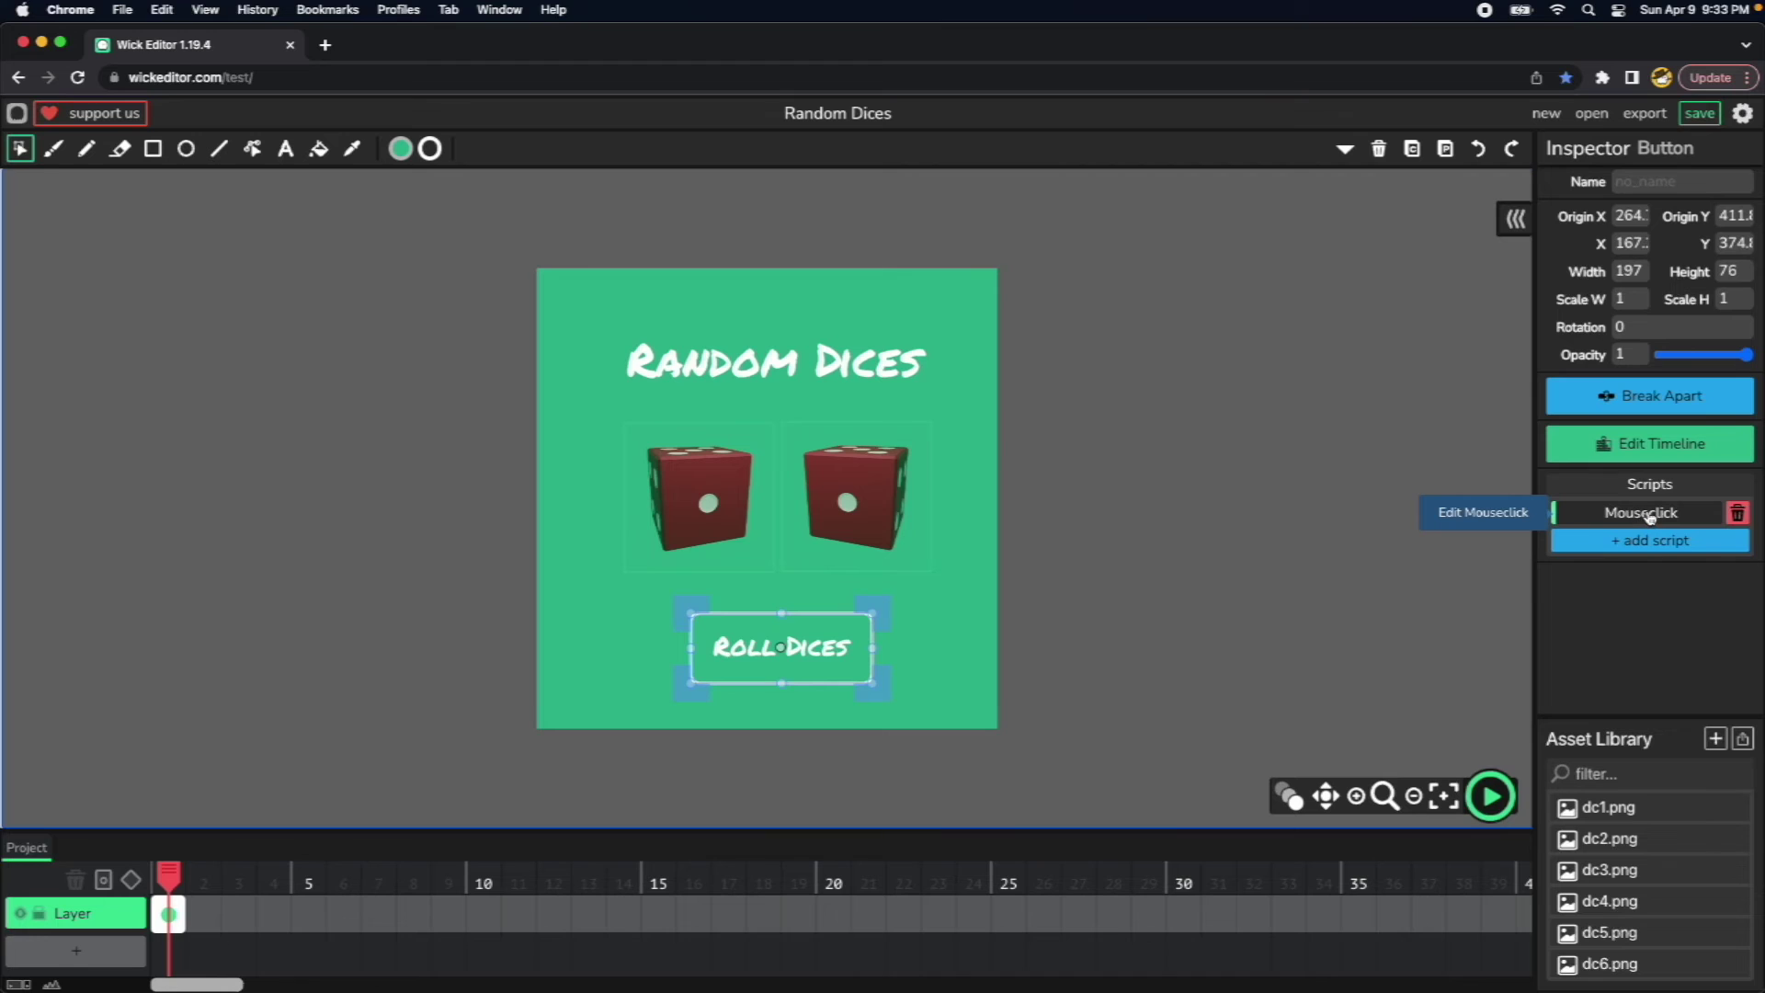
Write dice1.gotoAndStop(random.integer(1, 6)); in the Roll Dices Mouseclick script.
{"action": "left_click", "coordinate": [1684, 522]}
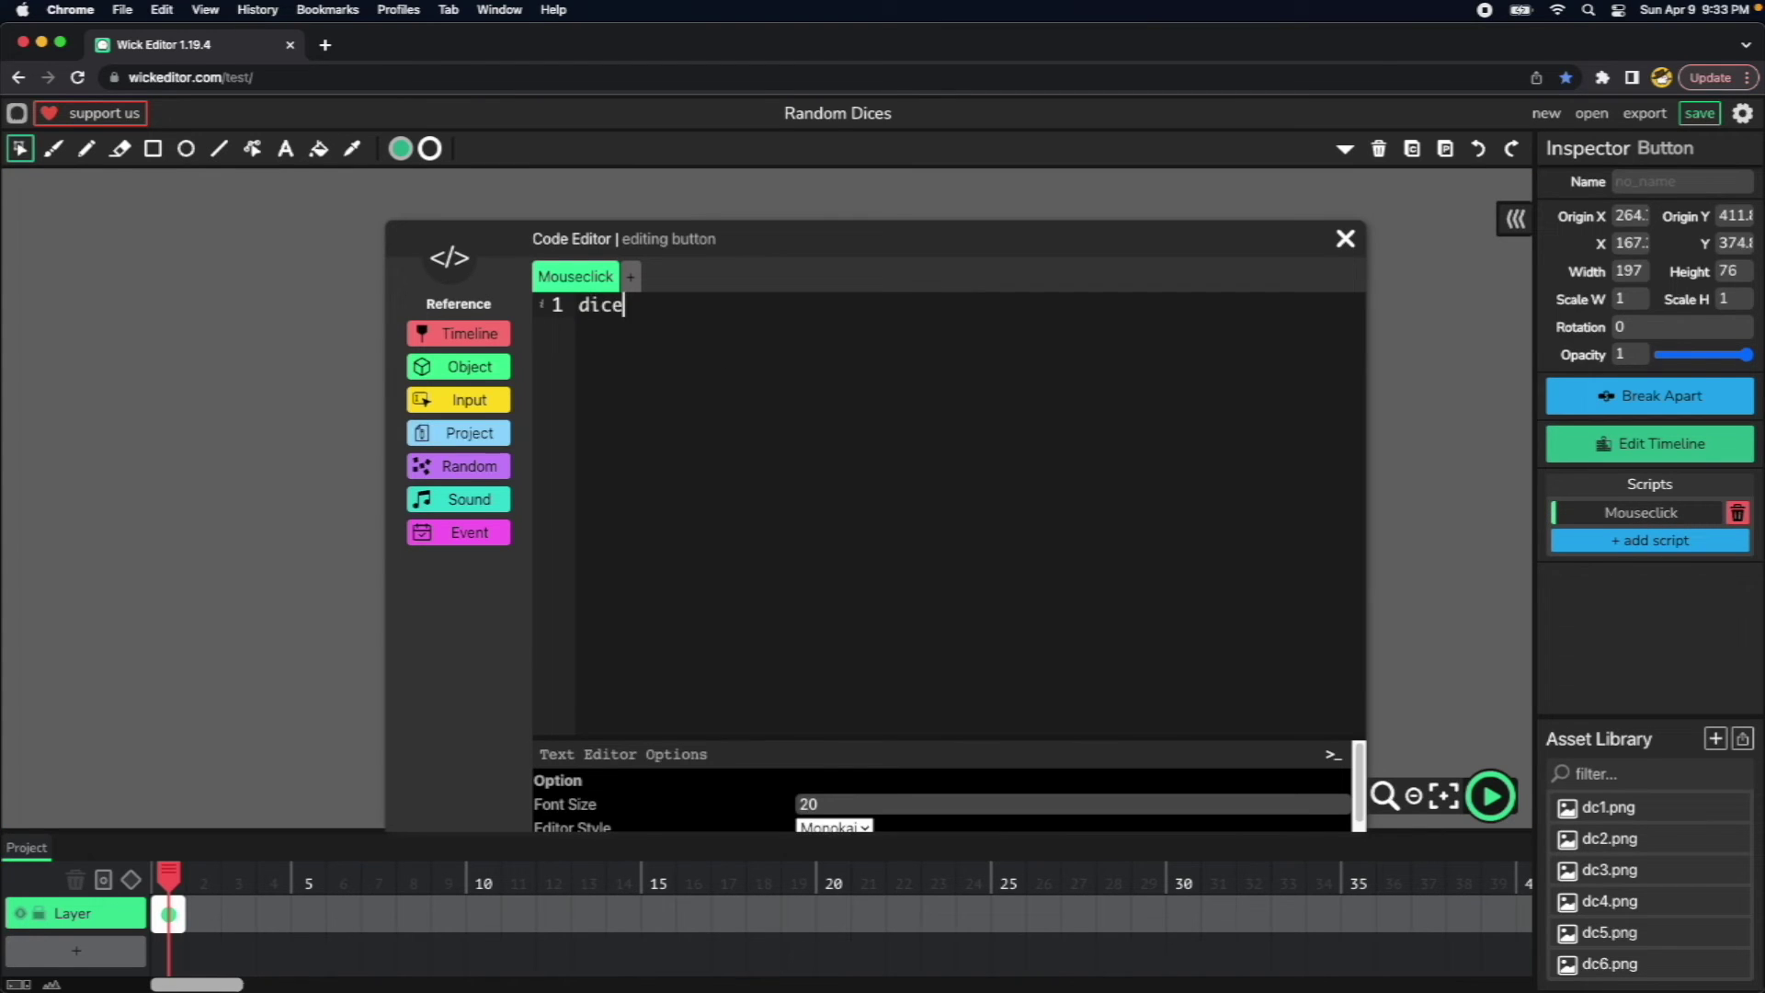
{"action": "type", "text": "dice1.gotoAndStop()"}
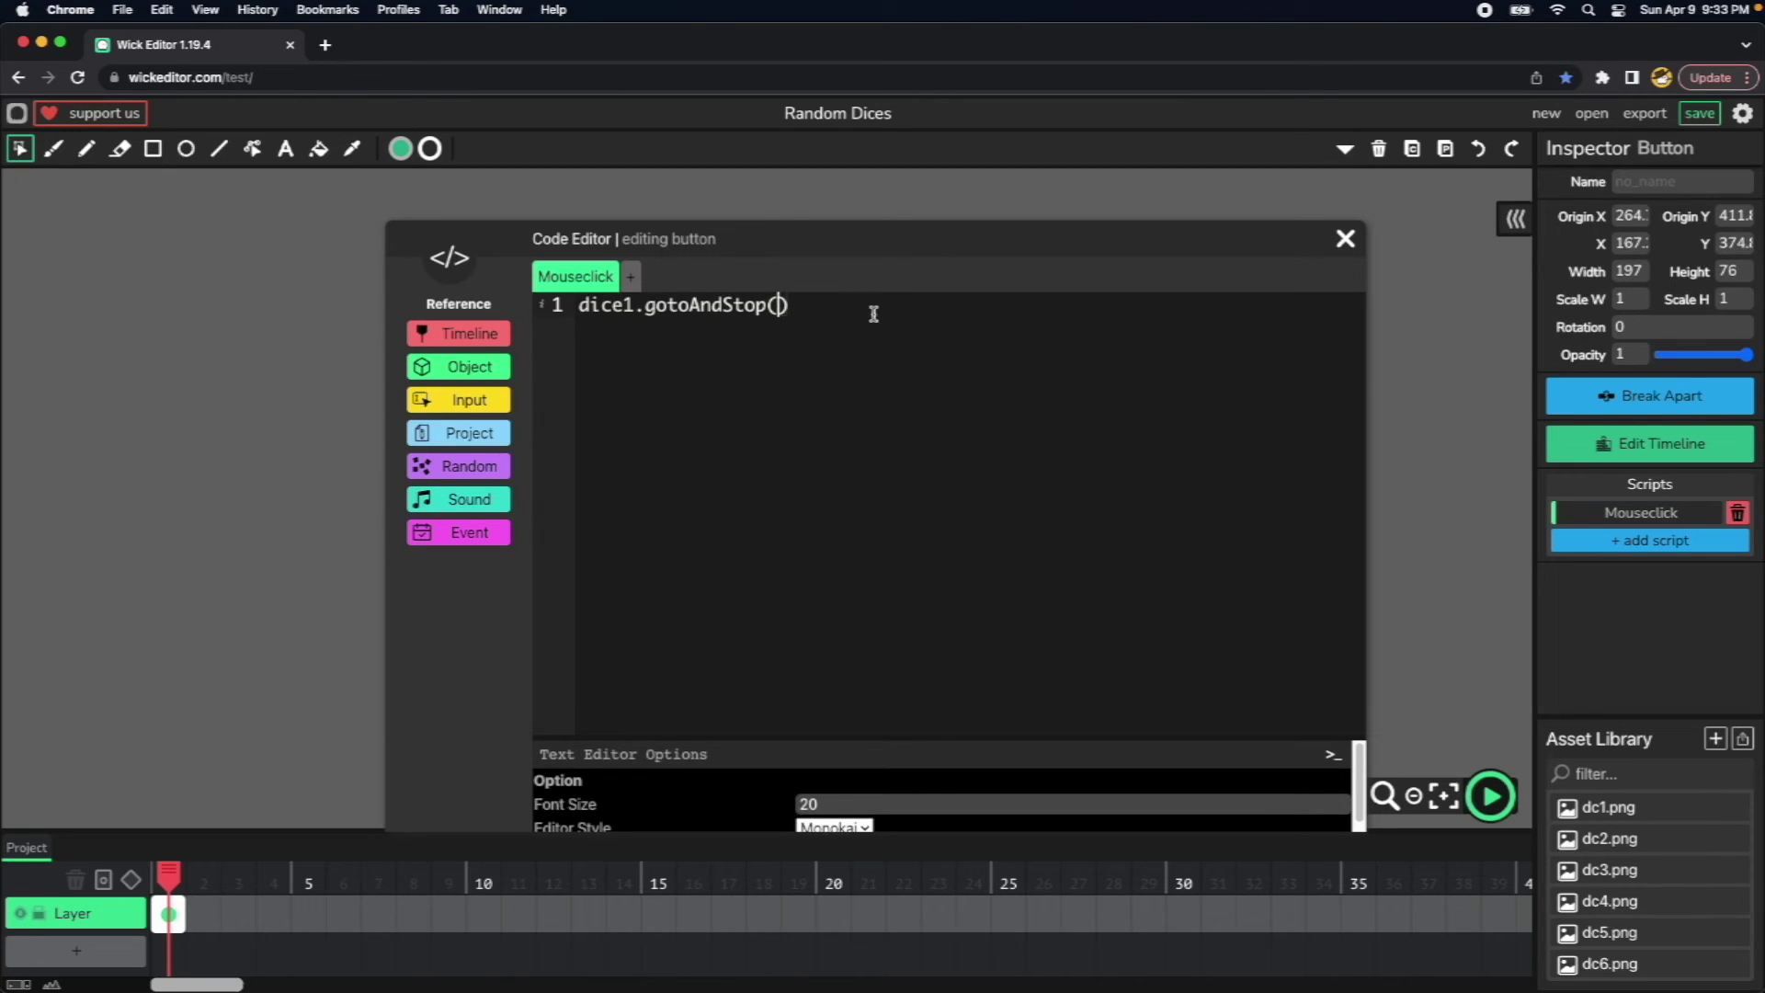
{"action": "left_click", "coordinate": [481, 469]}
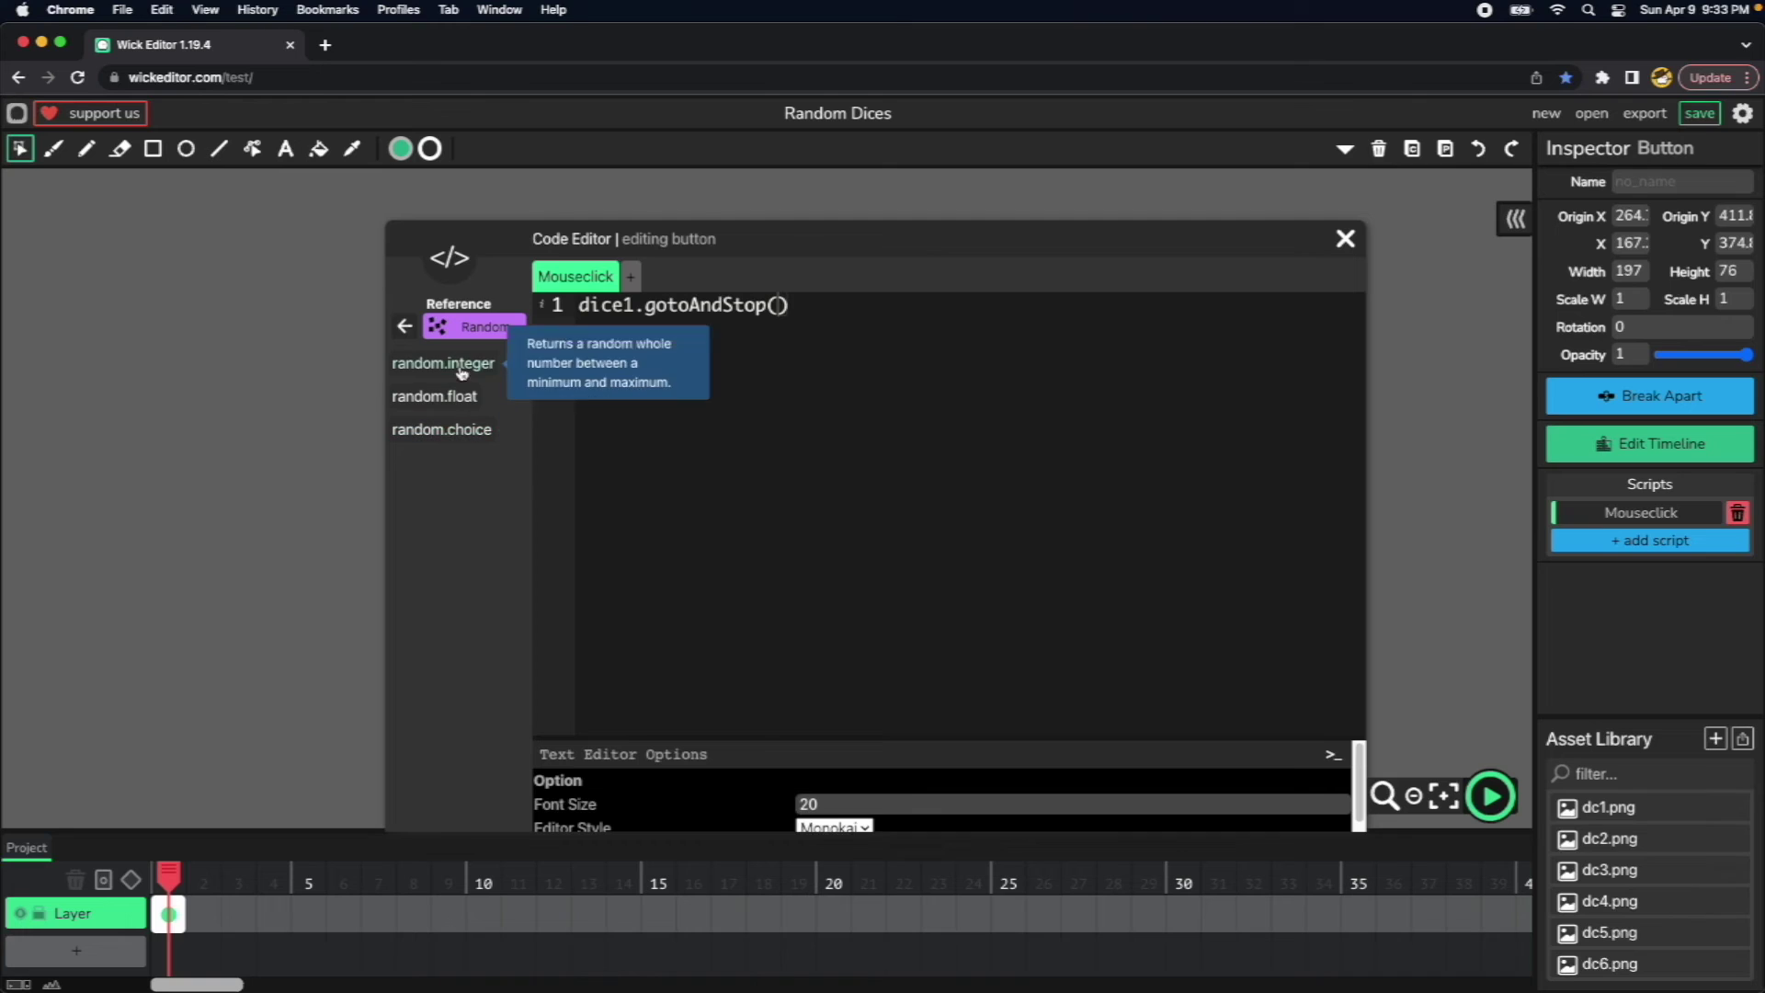
{"action": "mouse_move", "coordinate": [472, 392]}
{"action": "mouse_move", "coordinate": [439, 368]}
{"action": "left_click", "coordinate": [463, 367]}
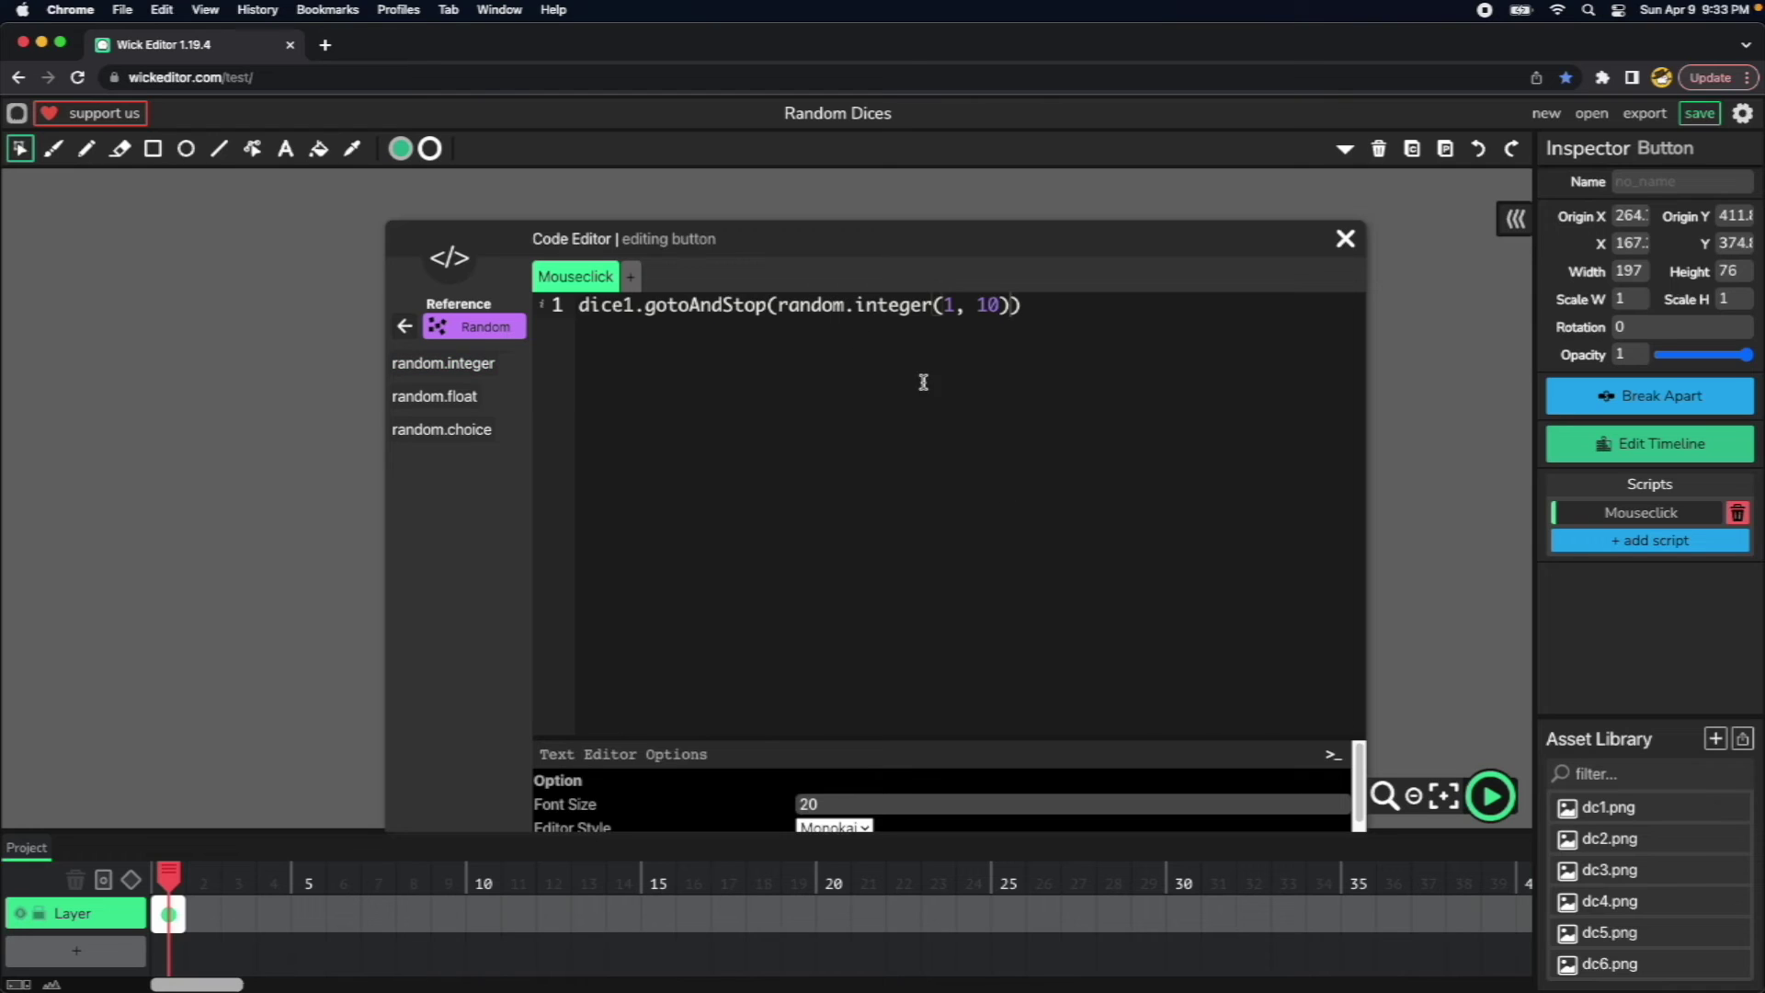
{"action": "double_click", "coordinate": [990, 305]}
{"action": "type", "text": "6"}
{"action": "left_click", "coordinate": [1073, 307]}
{"action": "type", "text": ";"}
{"action": "left_click", "coordinate": [1344, 241]}
Preview and click Roll Dices four times, confirming only the left die changes face.
{"action": "left_click", "coordinate": [1490, 796]}
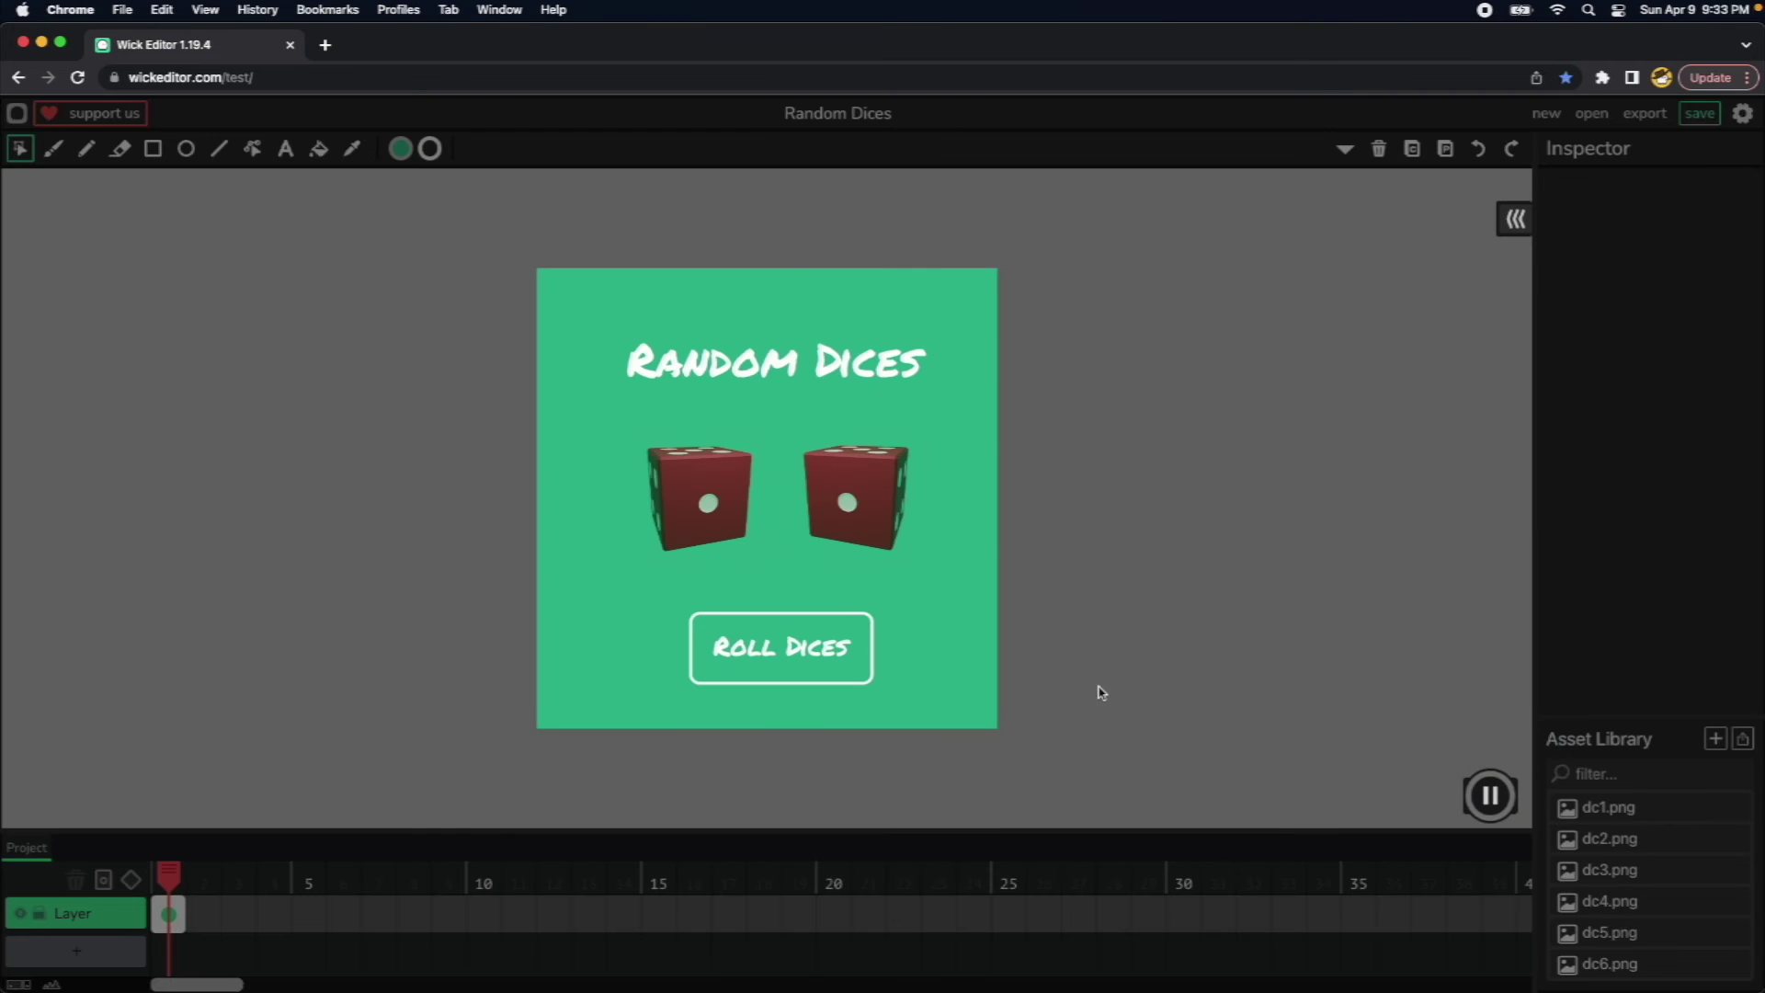
{"action": "left_click", "coordinate": [787, 678]}
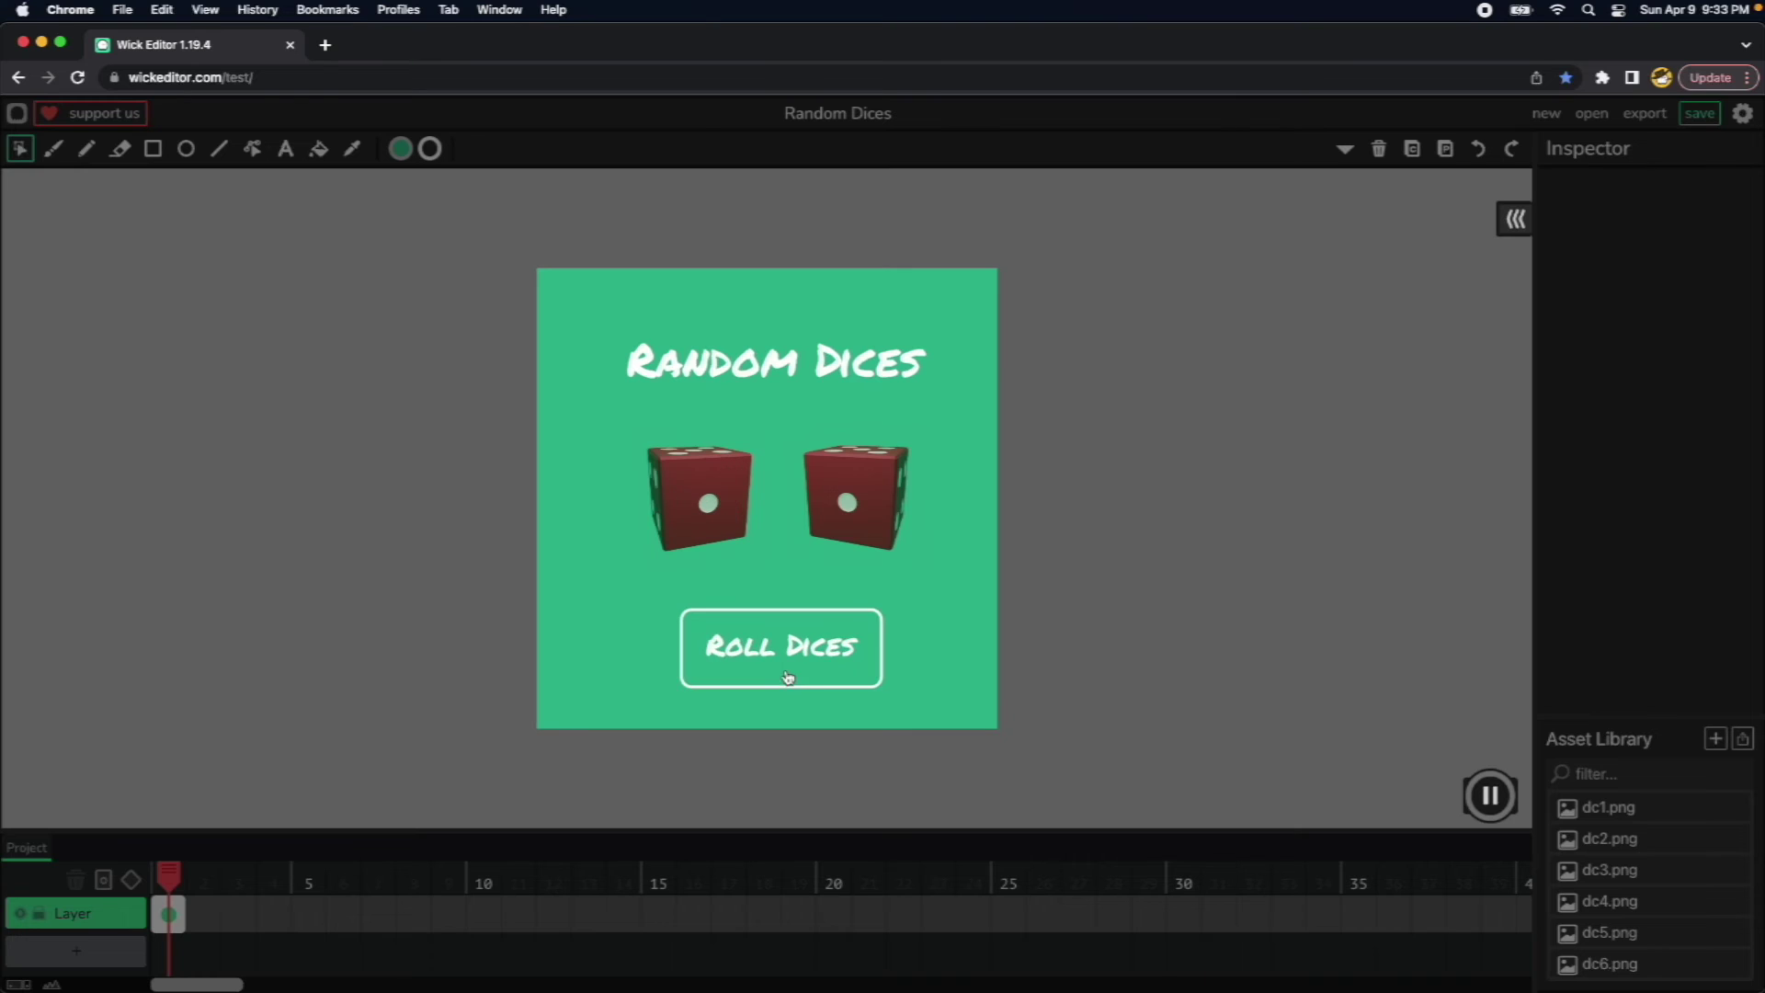
{"action": "left_click", "coordinate": [787, 677]}
{"action": "left_click", "coordinate": [788, 677]}
{"action": "left_click", "coordinate": [787, 677]}
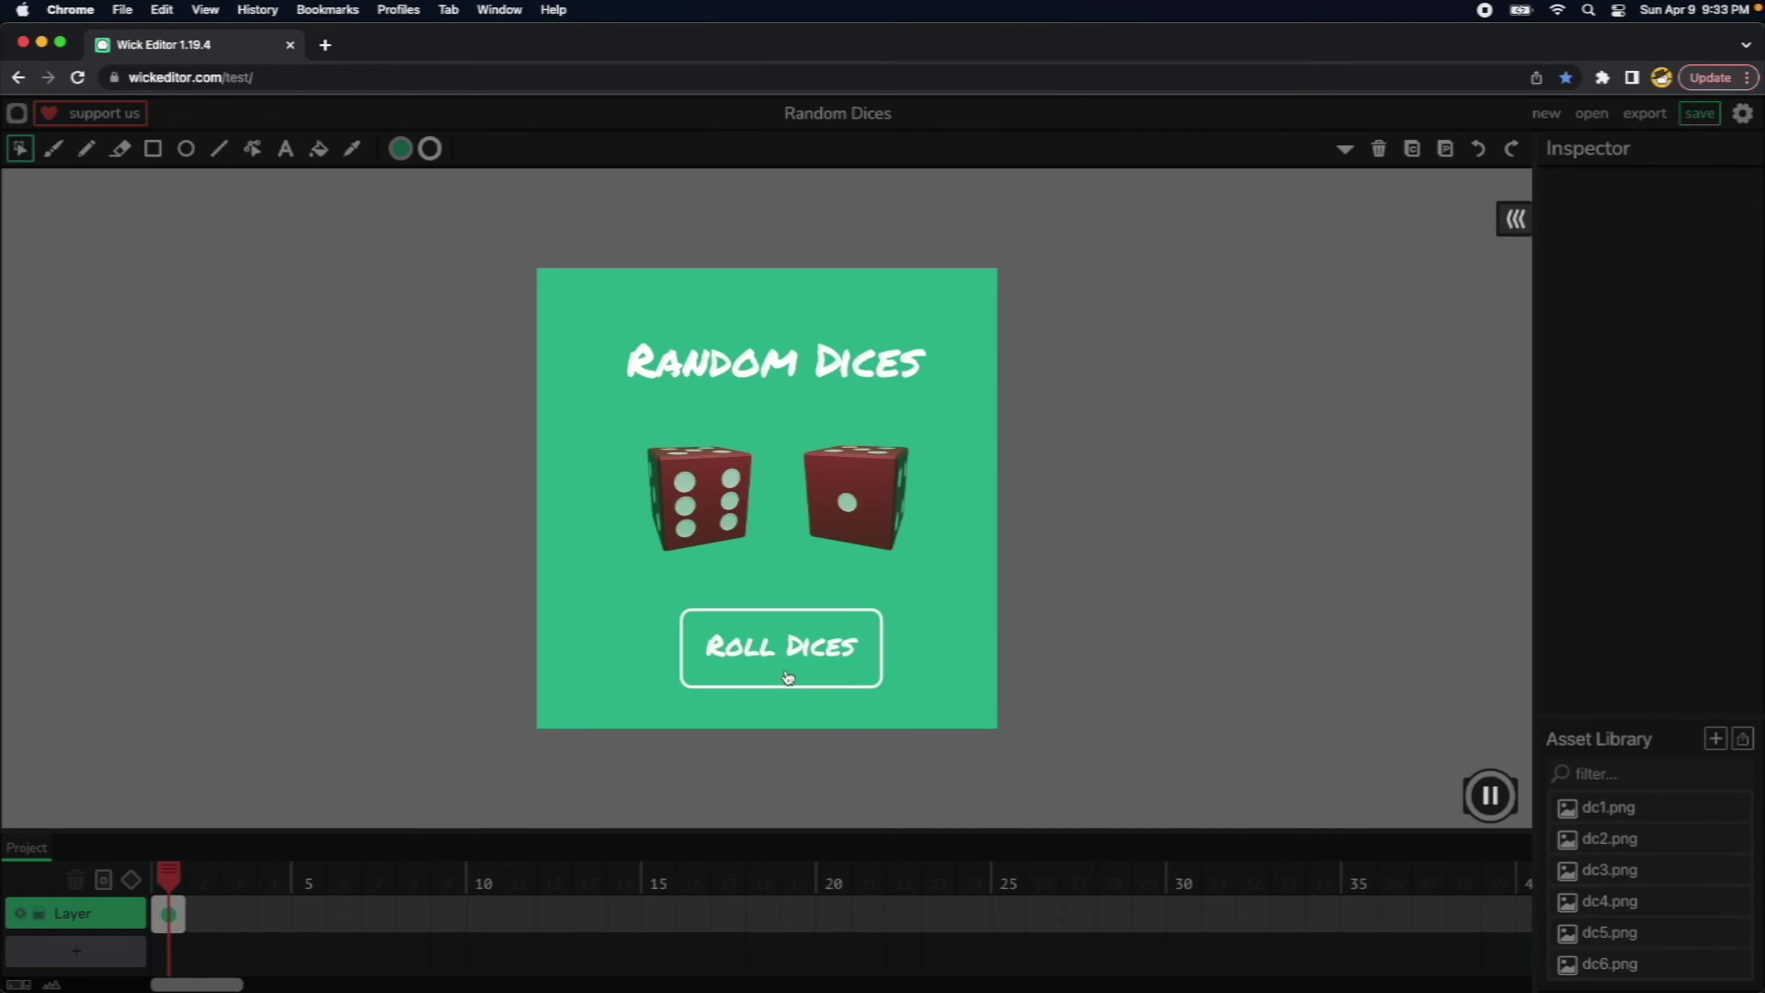
{"action": "left_click", "coordinate": [1489, 795]}
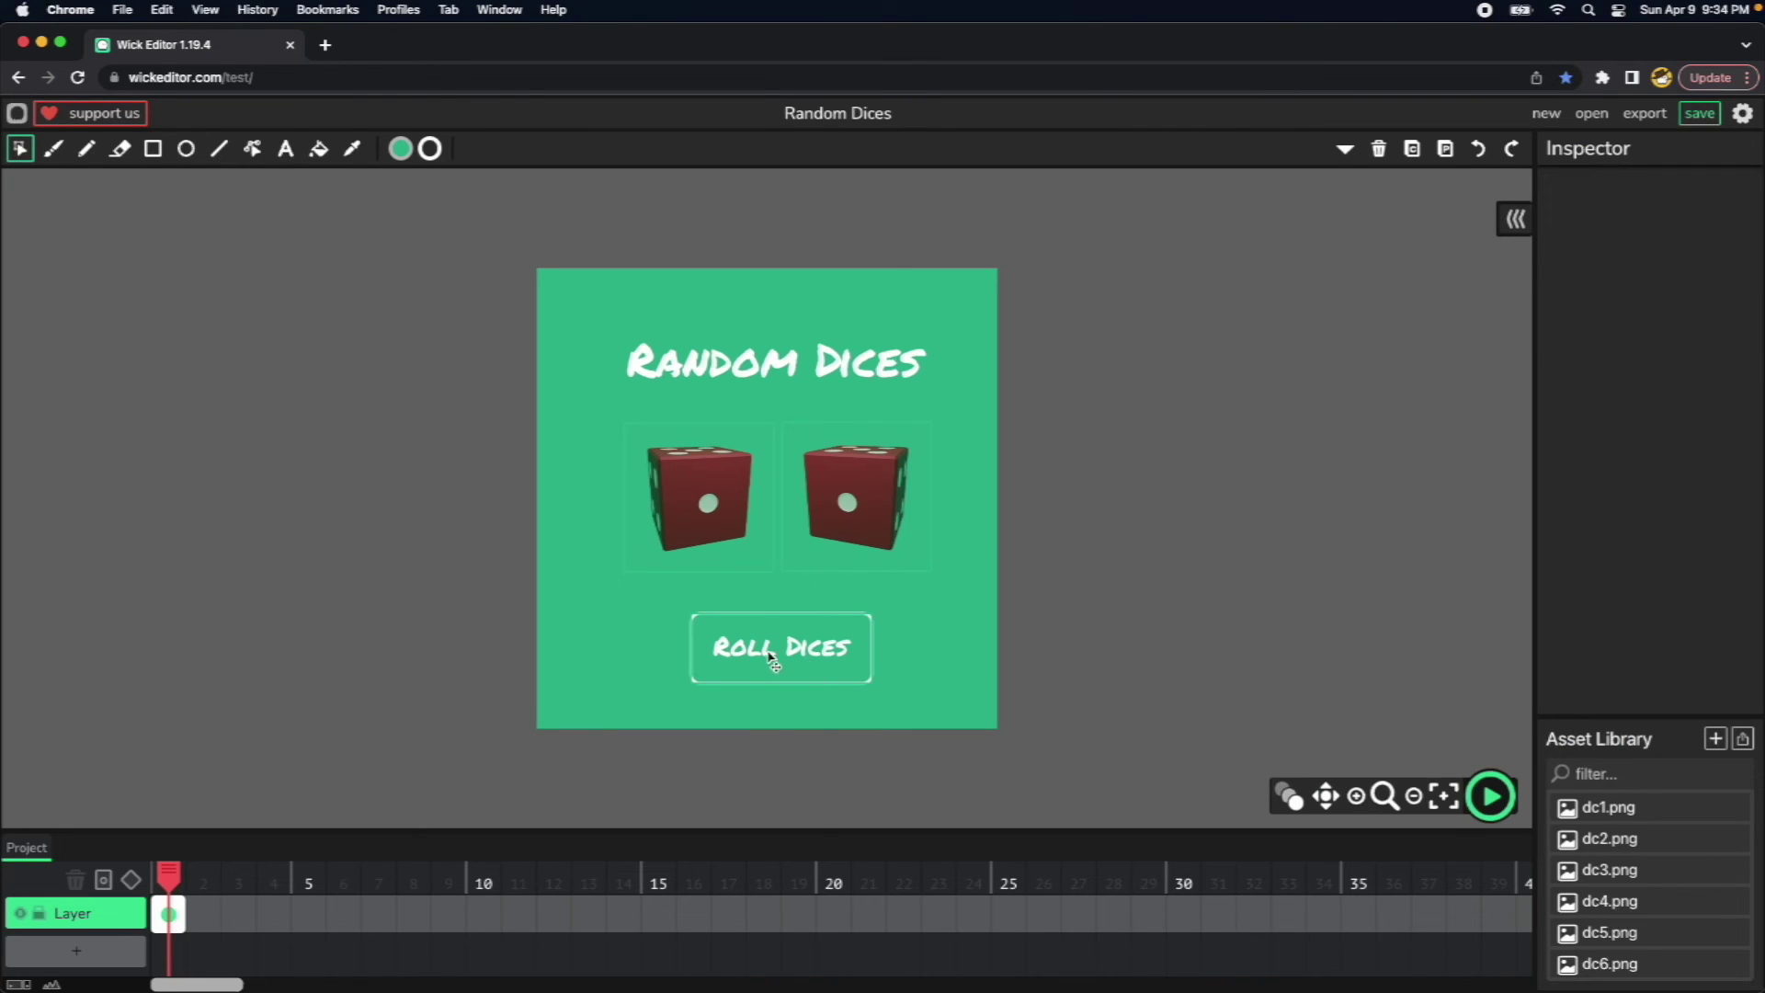
{"action": "left_click", "coordinate": [821, 665]}
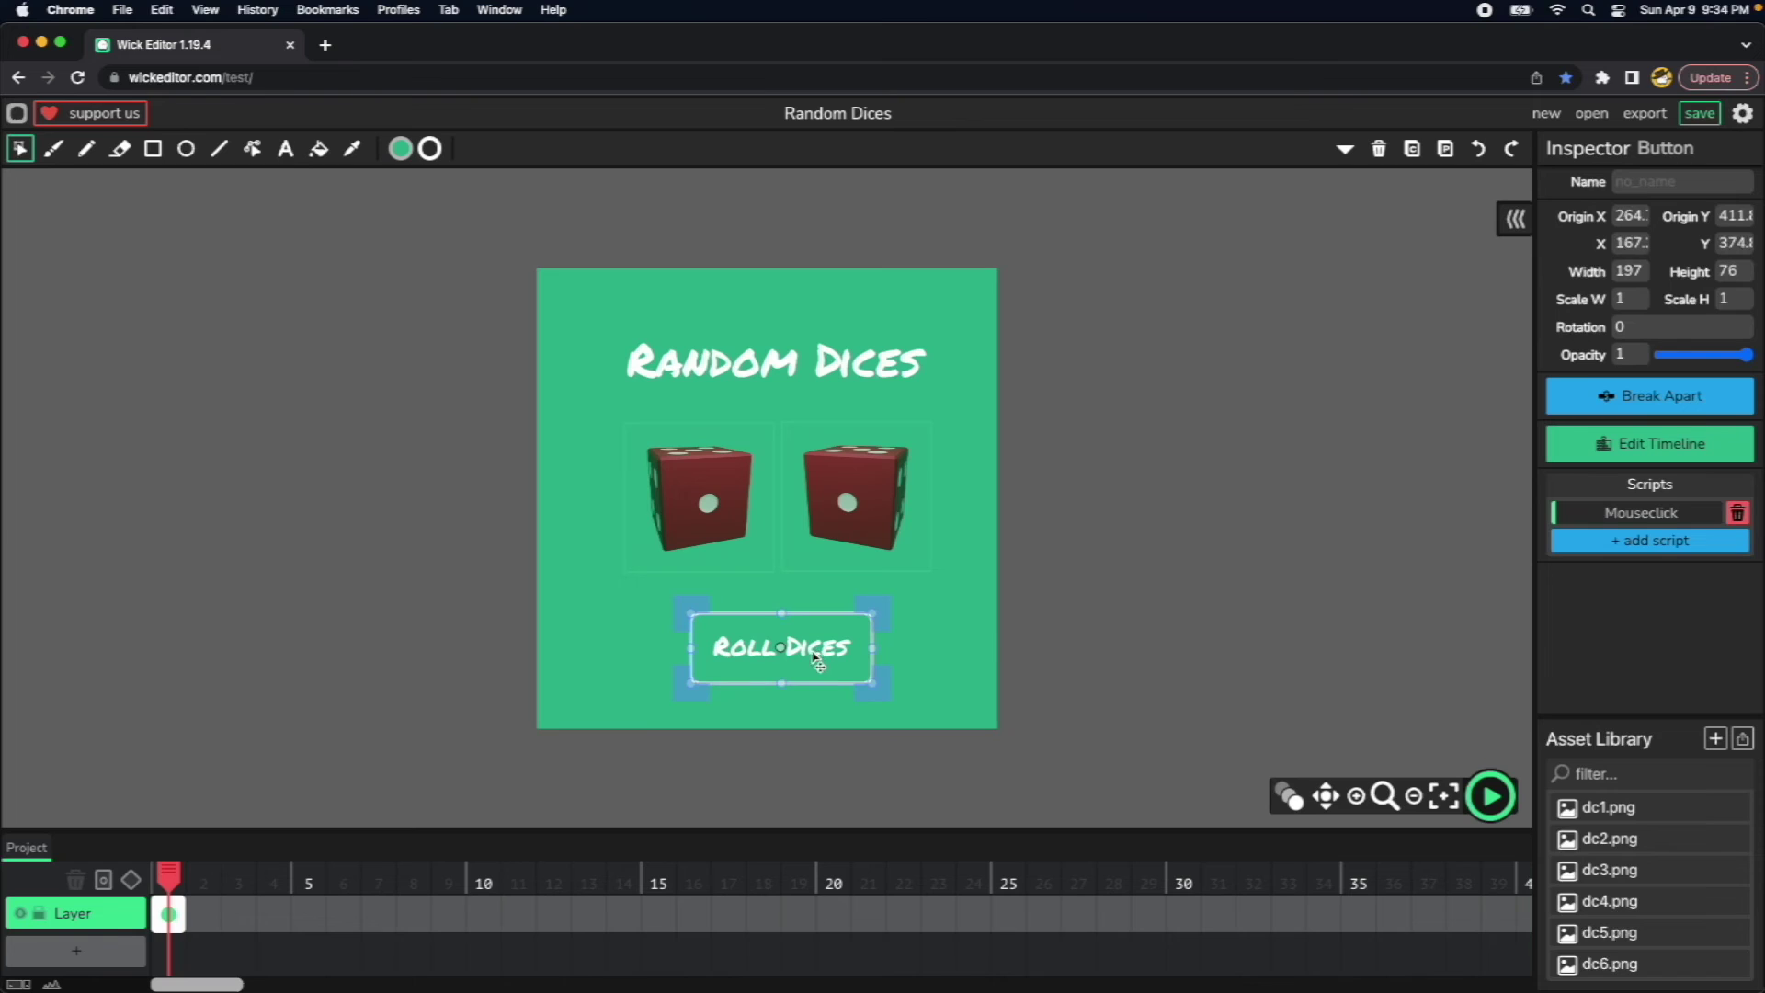
Duplicate the dice1 line as line 2 and change it to dice2.gotoAndStop(random.integer(1, 6));.
{"action": "left_click", "coordinate": [1651, 516]}
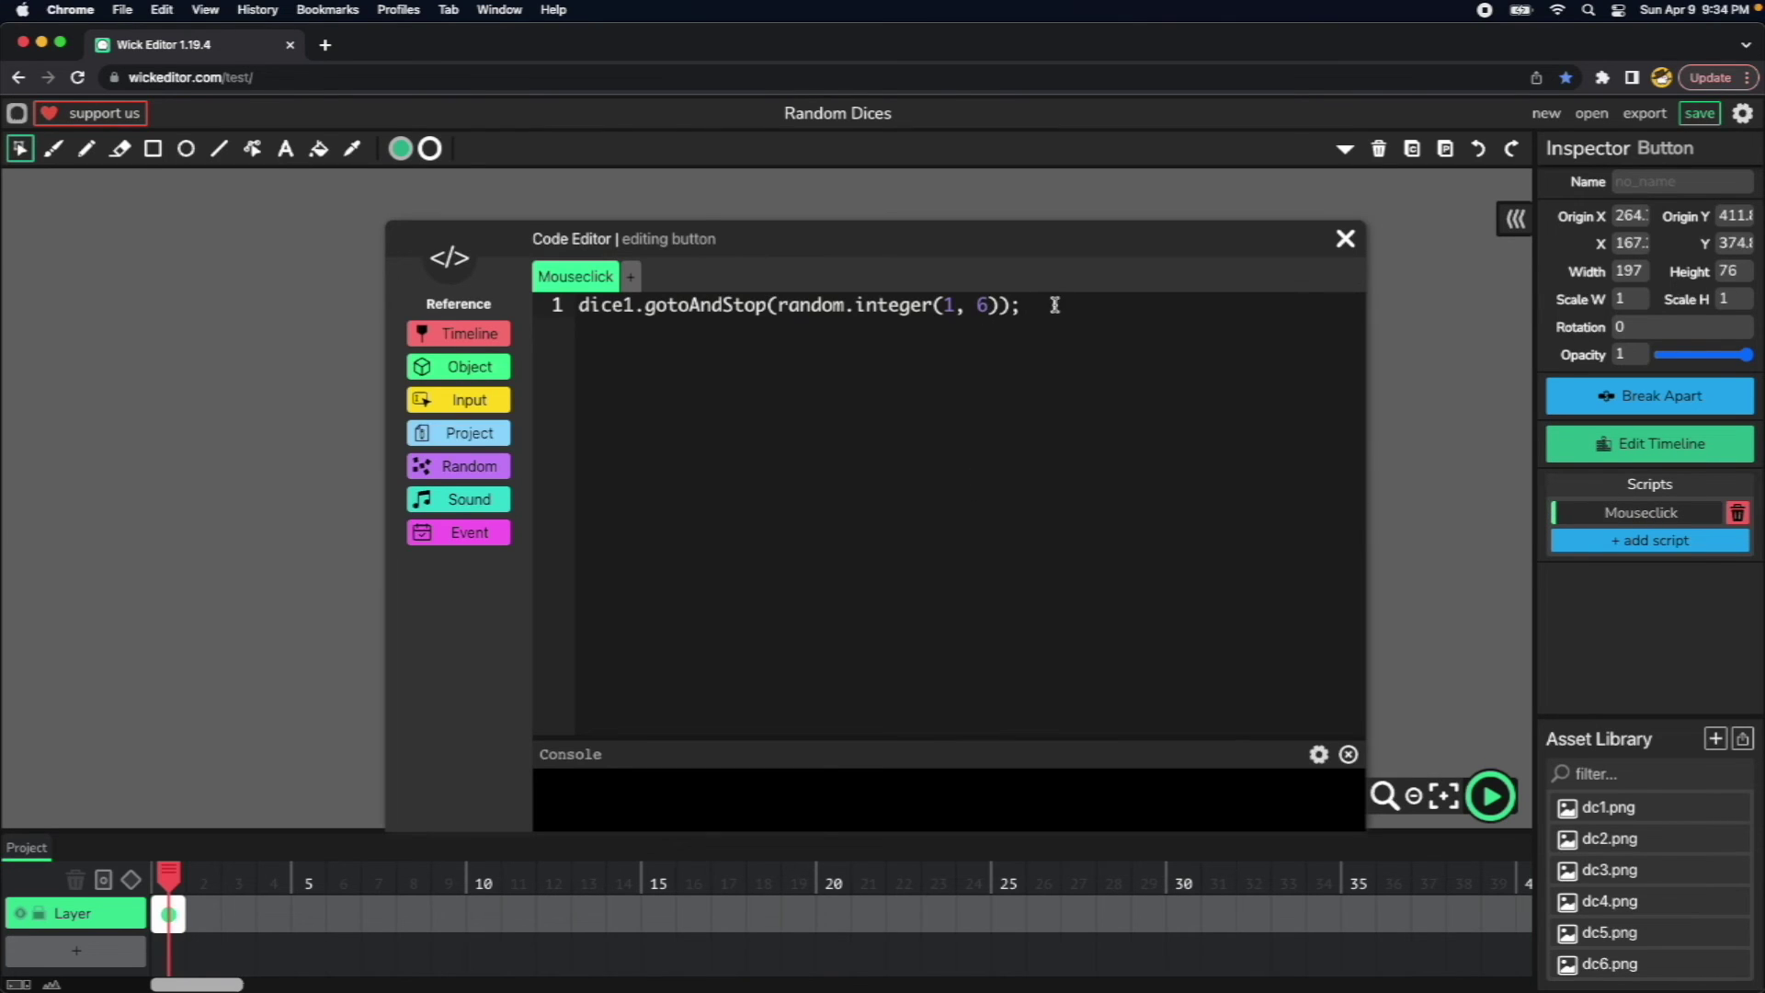
{"action": "left_click_drag", "start_coordinate": [1054, 305], "coordinate": [574, 306]}
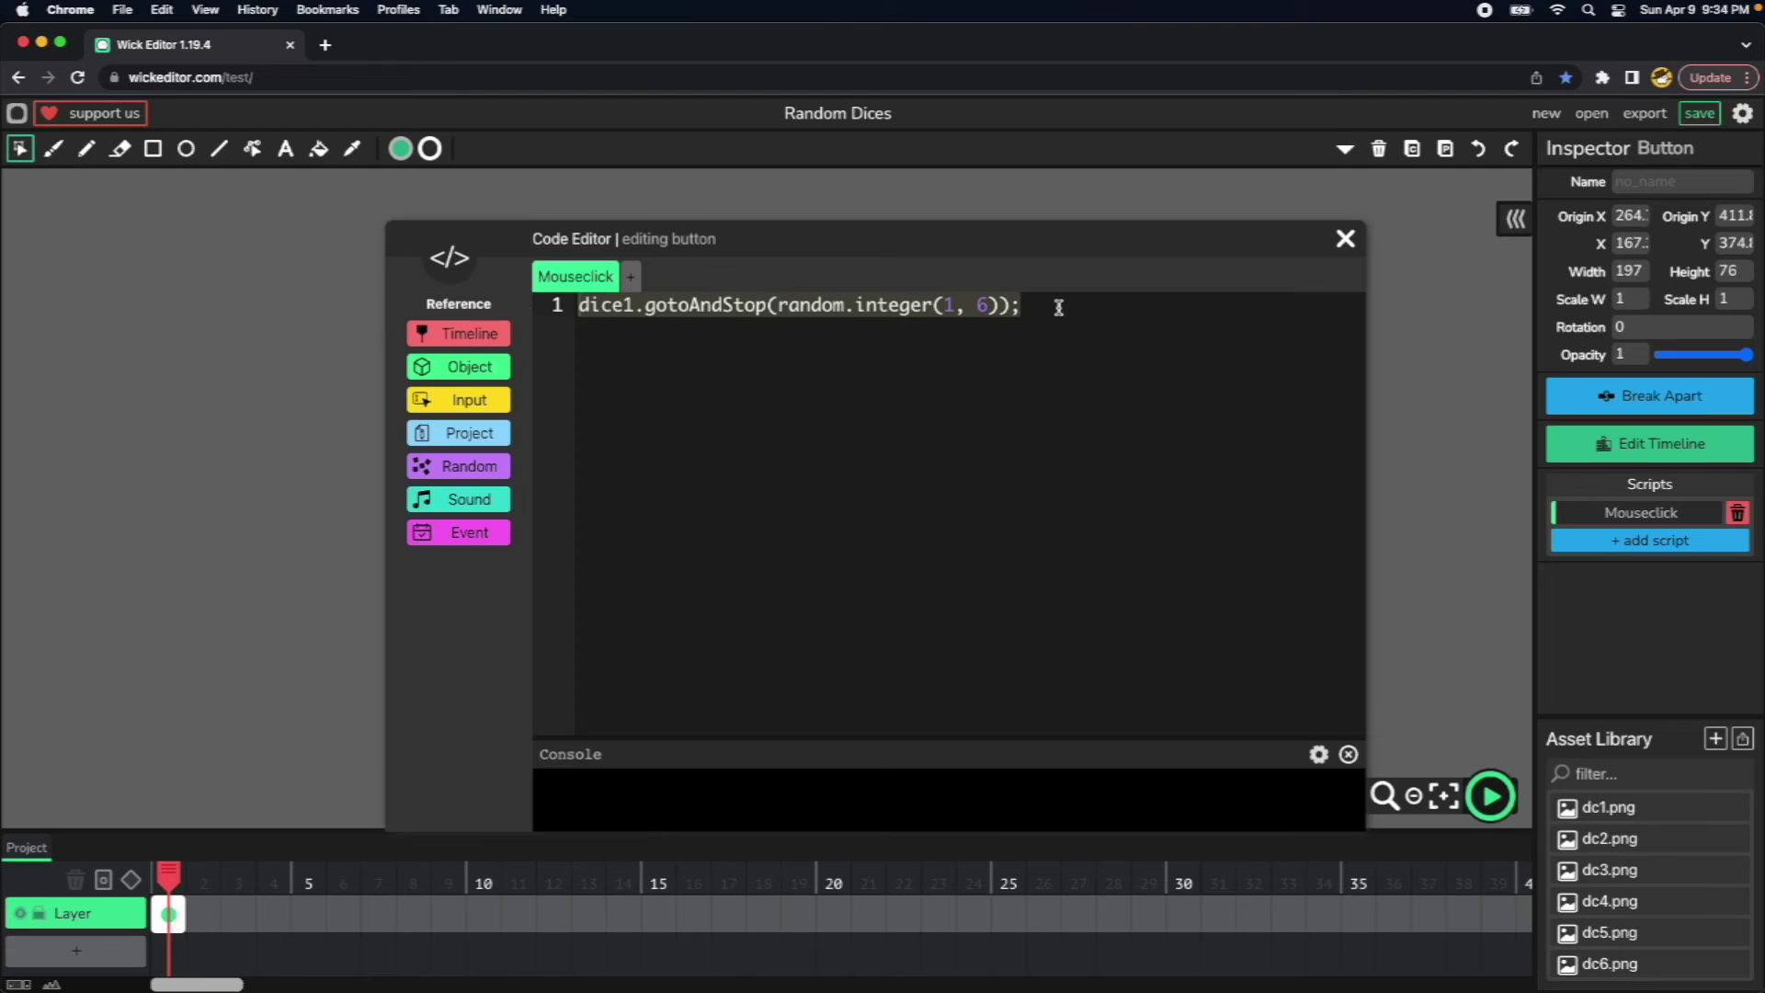
{"action": "key", "text": "super+c"}
{"action": "left_click", "coordinate": [1058, 307]}
{"action": "key", "text": "Return"}
{"action": "key", "text": "super+v"}
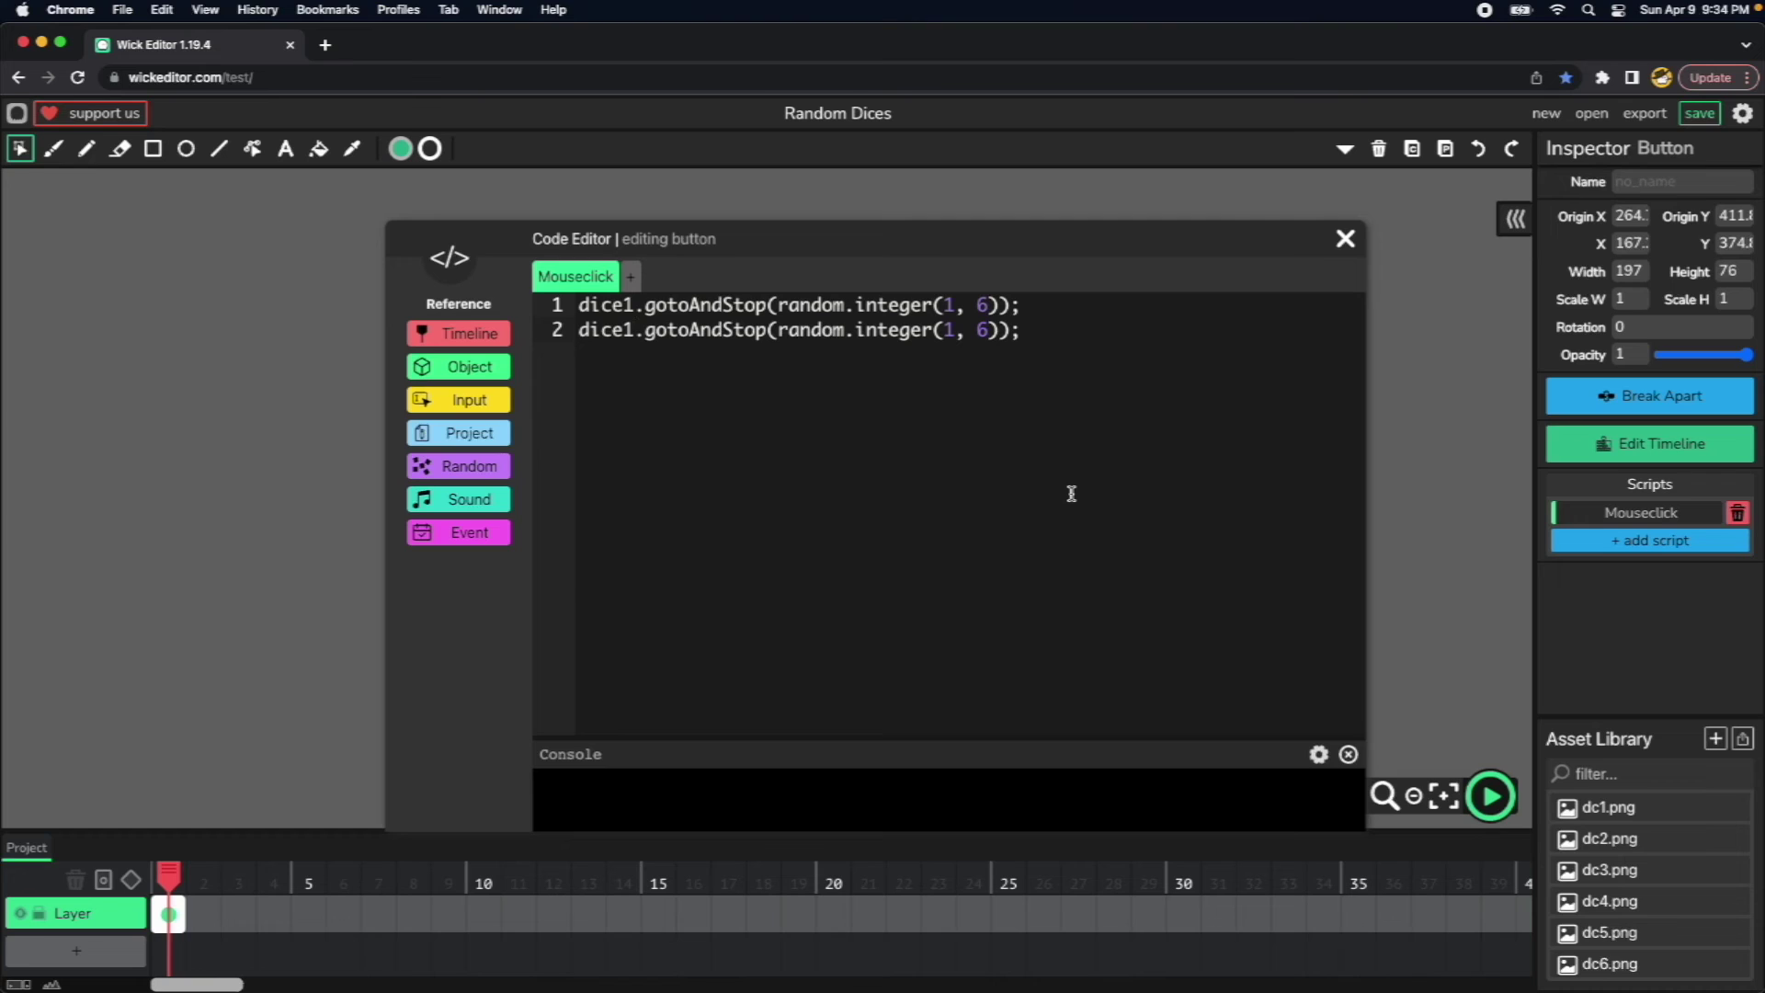
{"action": "key", "text": "BackSpace"}
{"action": "type", "text": "2"}
{"action": "left_click", "coordinate": [1344, 238]}
Preview and click Roll Dices six times to check both dice roll, then stop.
{"action": "left_click", "coordinate": [1490, 796]}
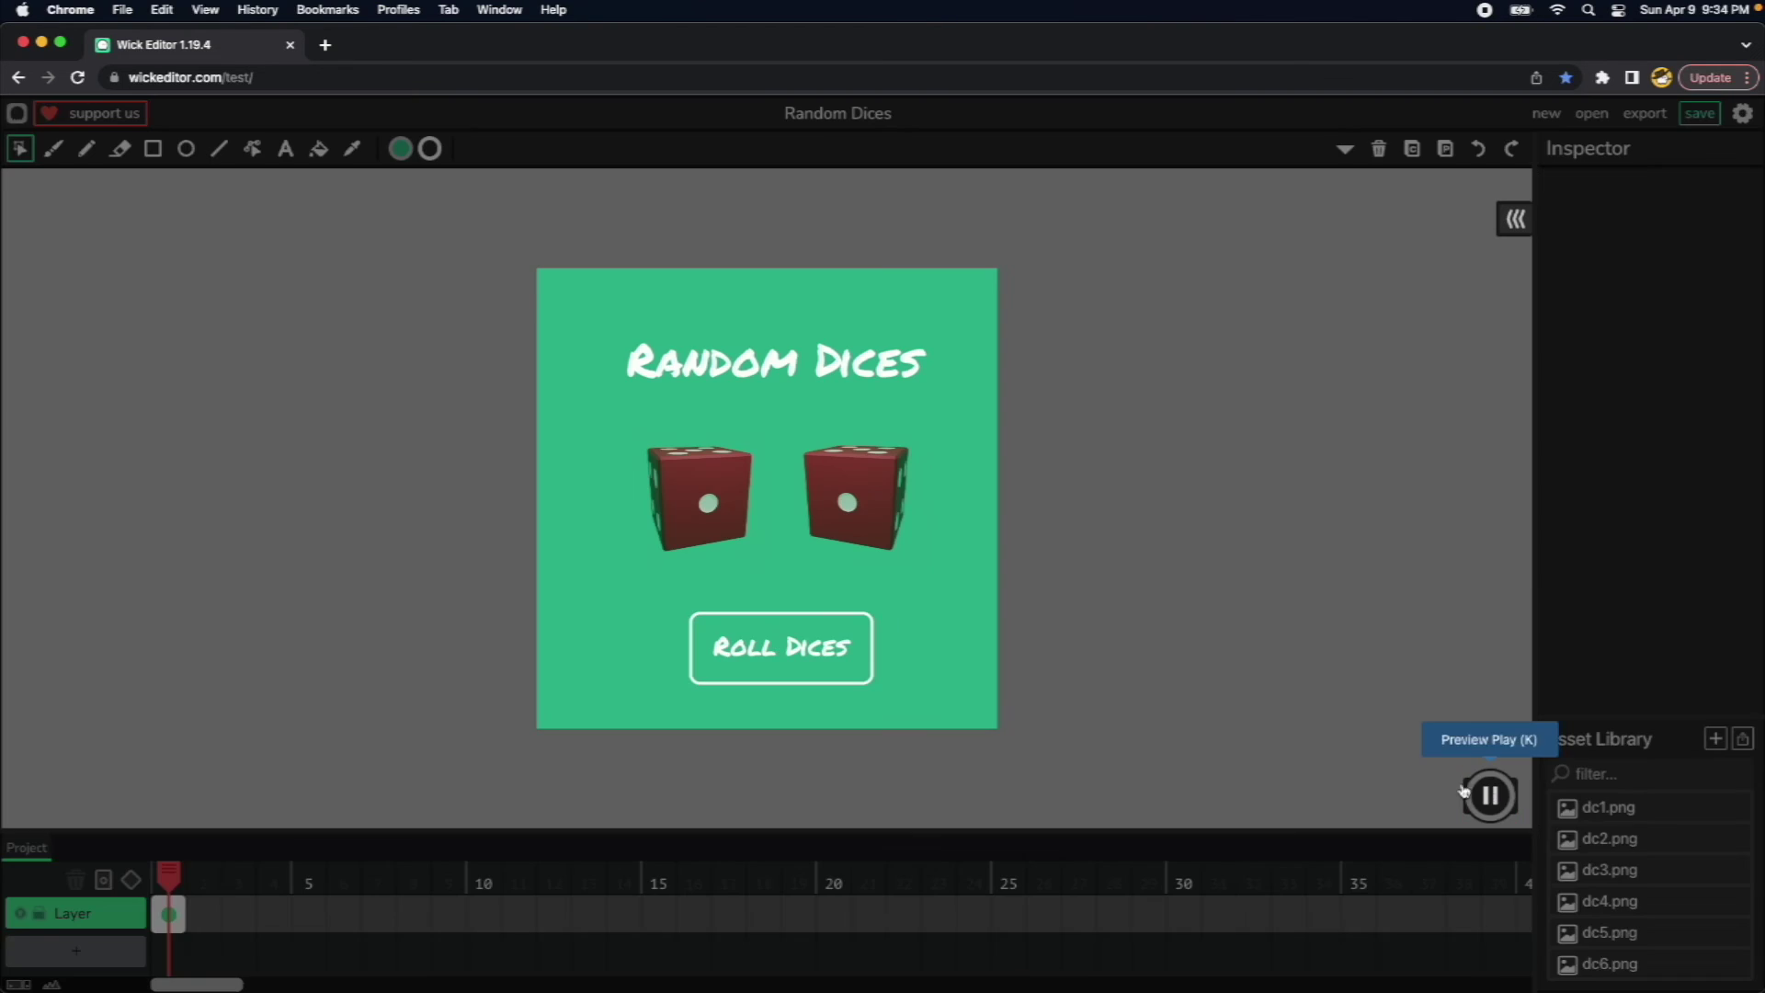
{"action": "left_click", "coordinate": [788, 668]}
{"action": "left_click", "coordinate": [788, 669]}
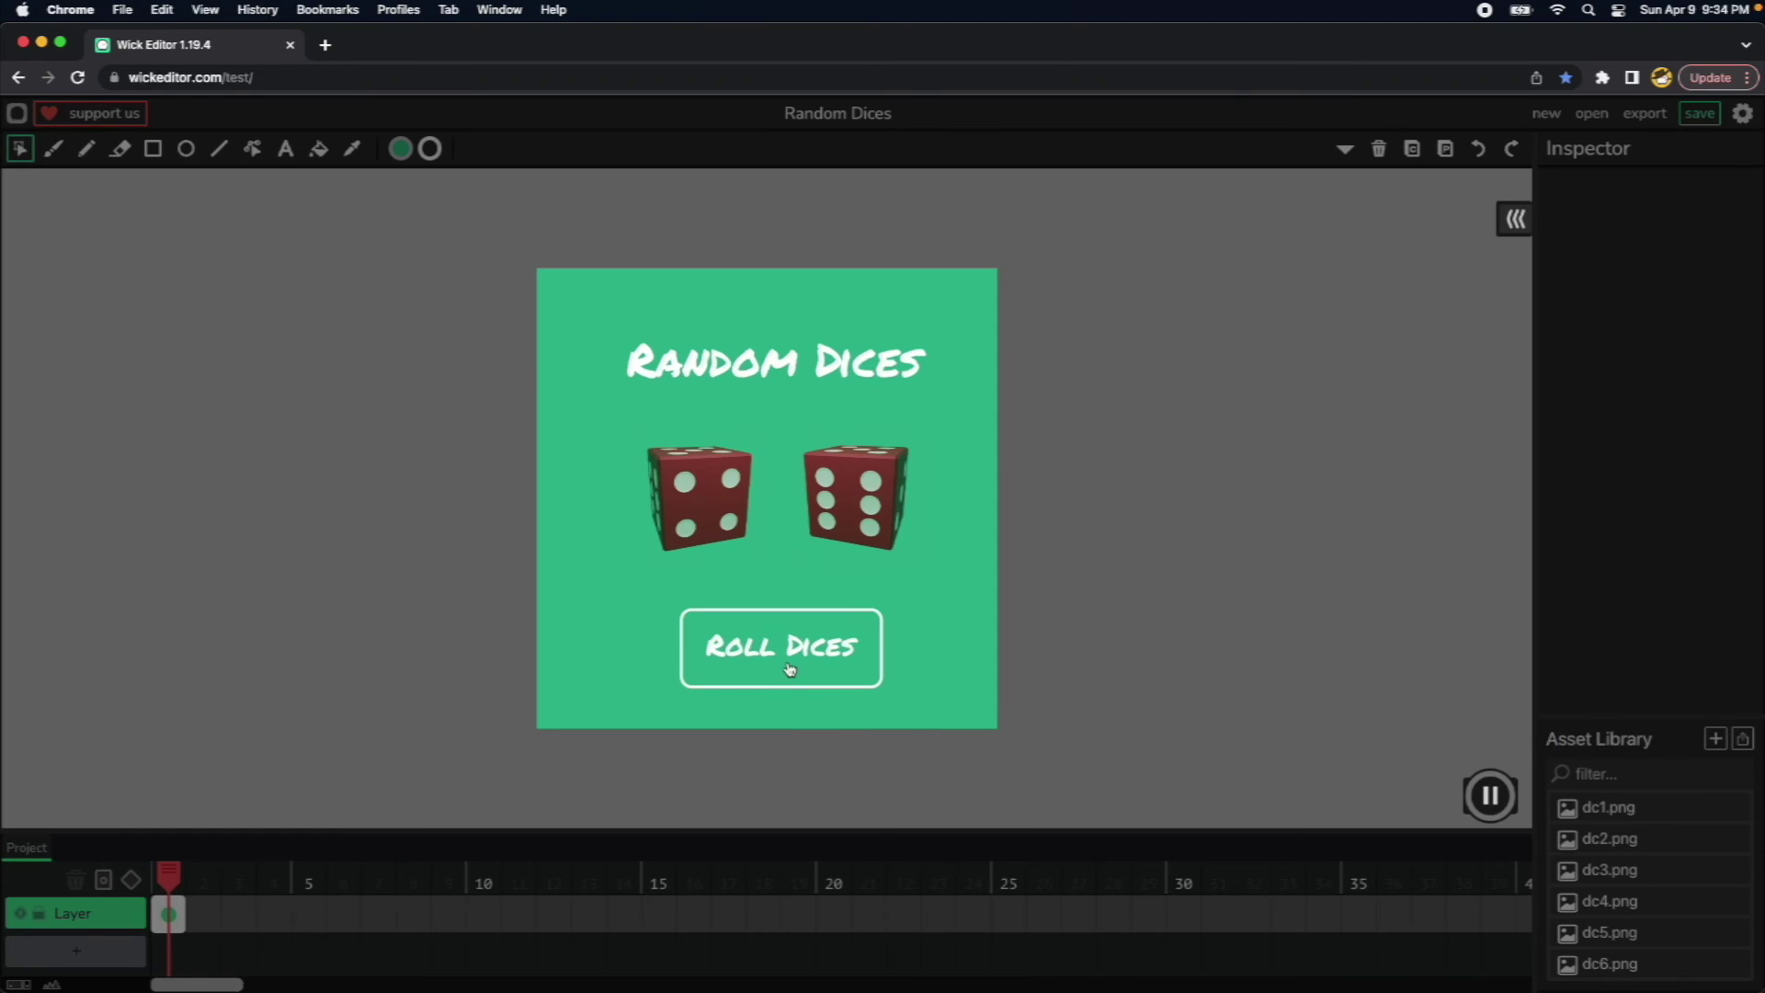
{"action": "left_click", "coordinate": [789, 669]}
{"action": "left_click", "coordinate": [788, 669]}
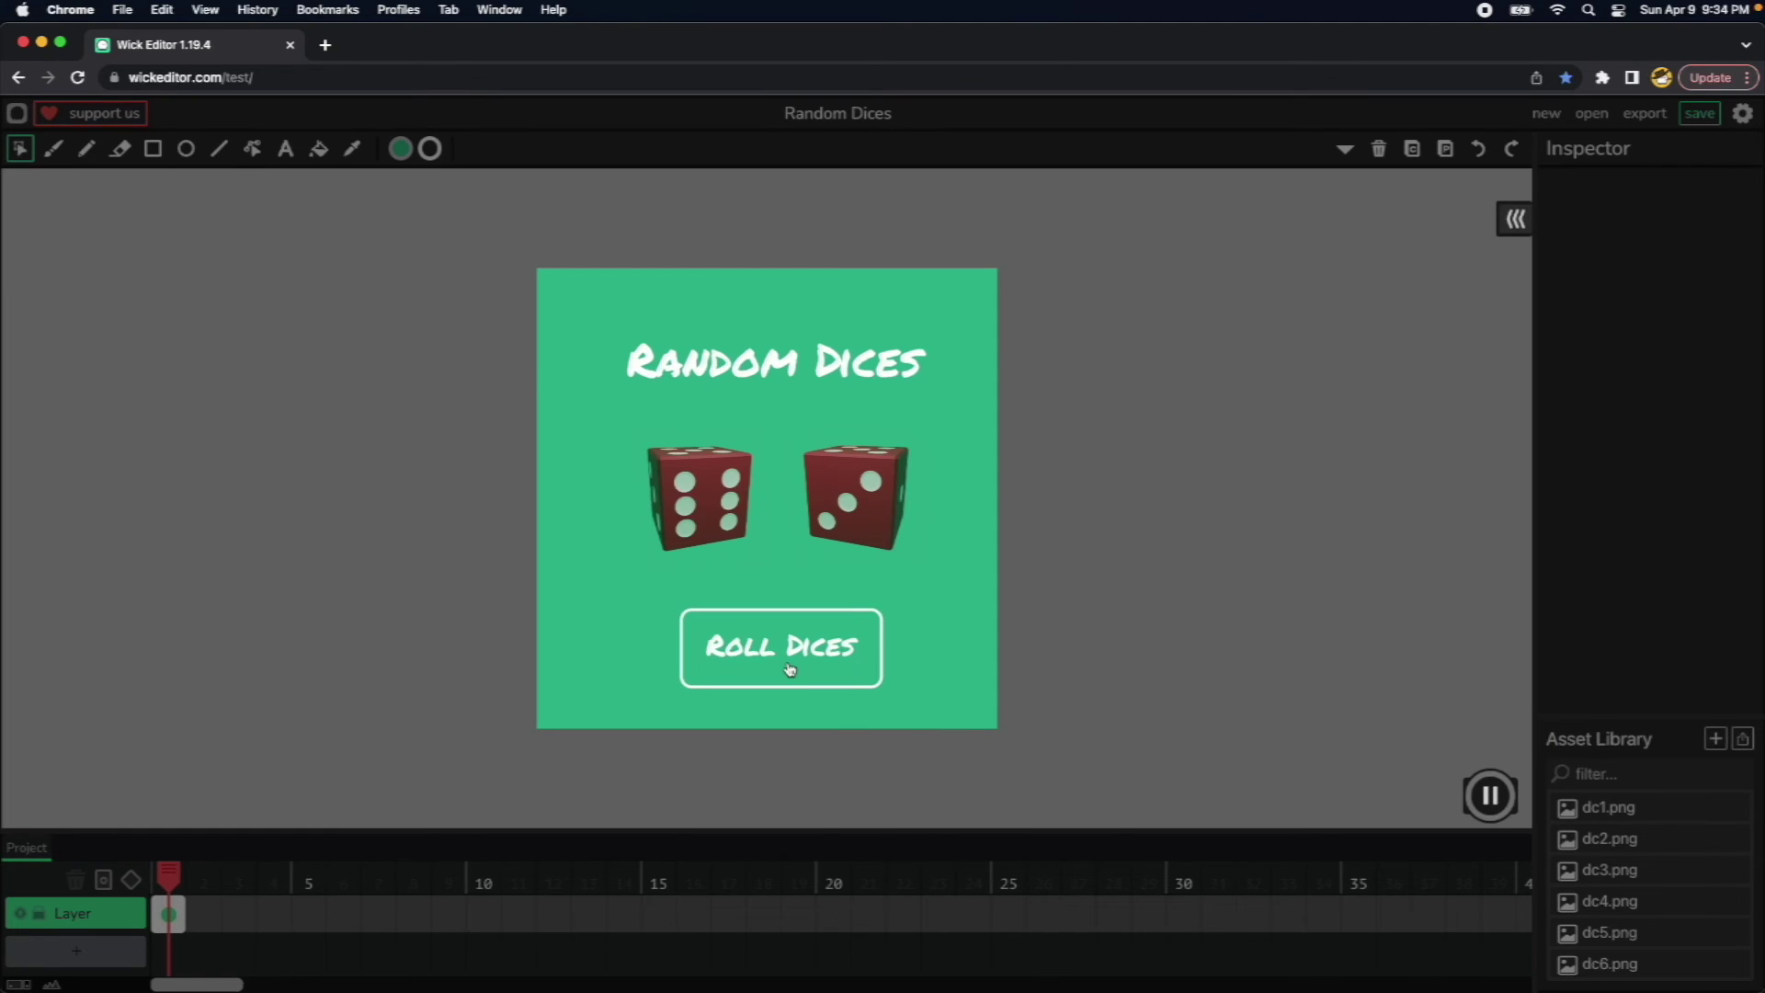
{"action": "left_click", "coordinate": [788, 669]}
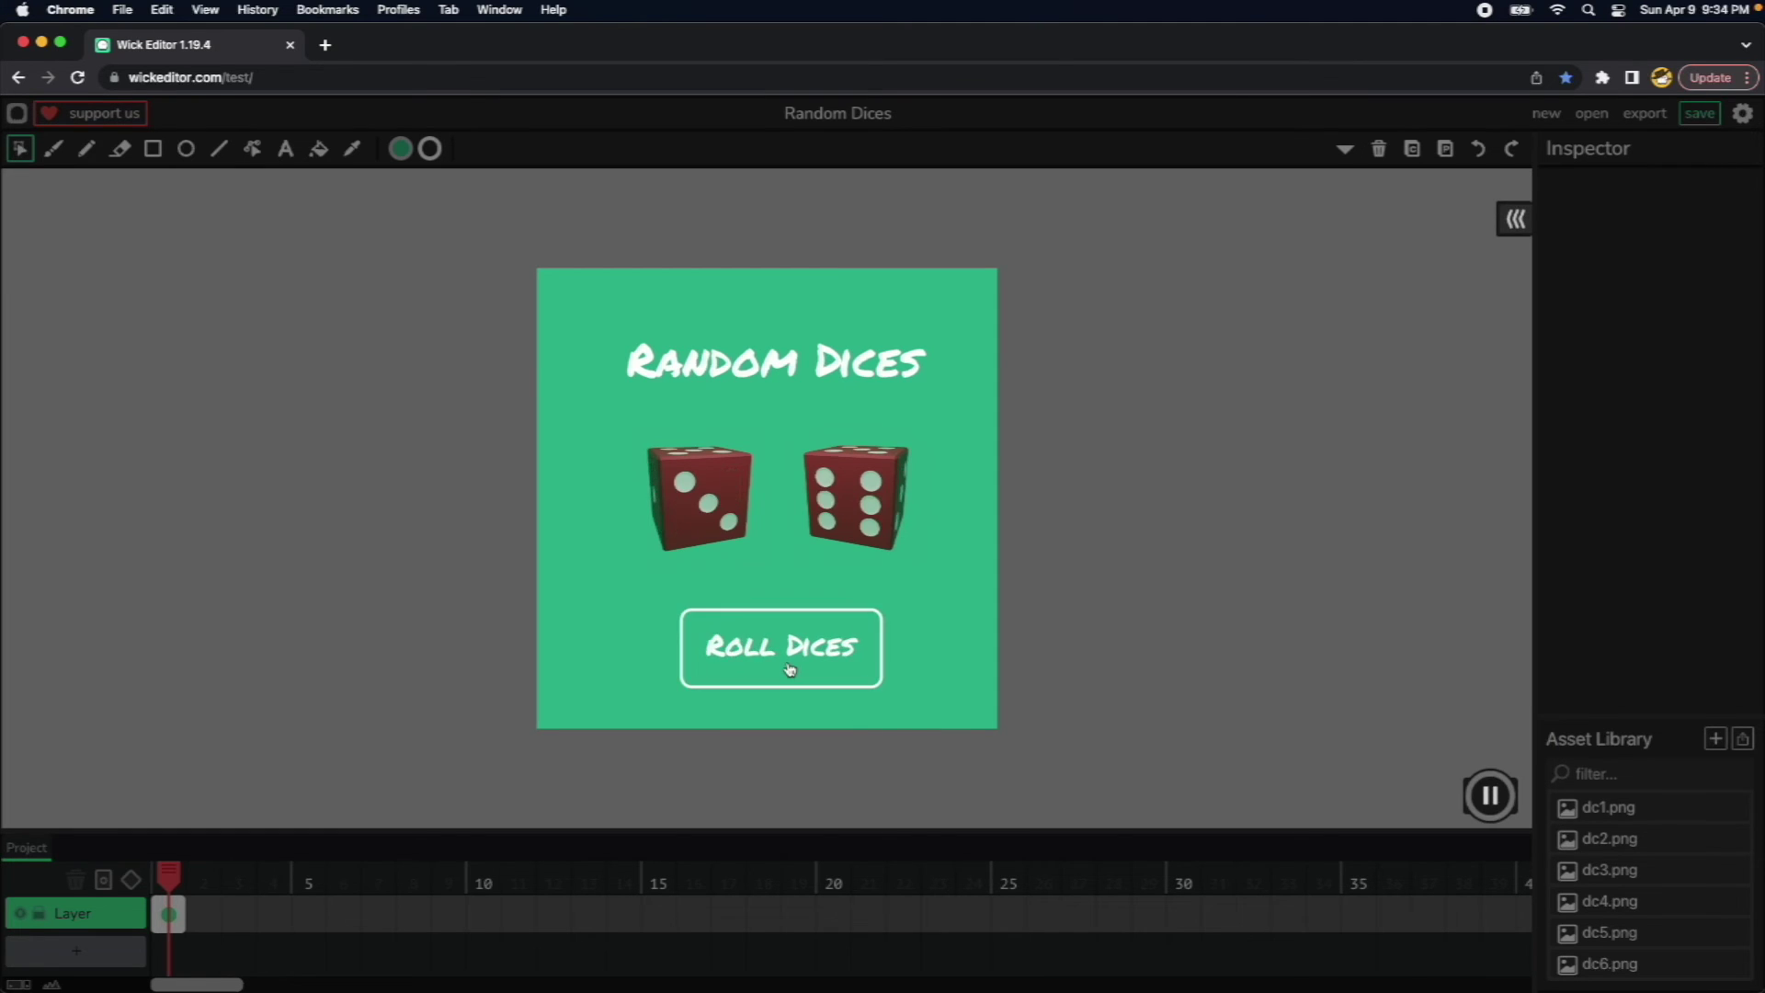
{"action": "left_click", "coordinate": [842, 656]}
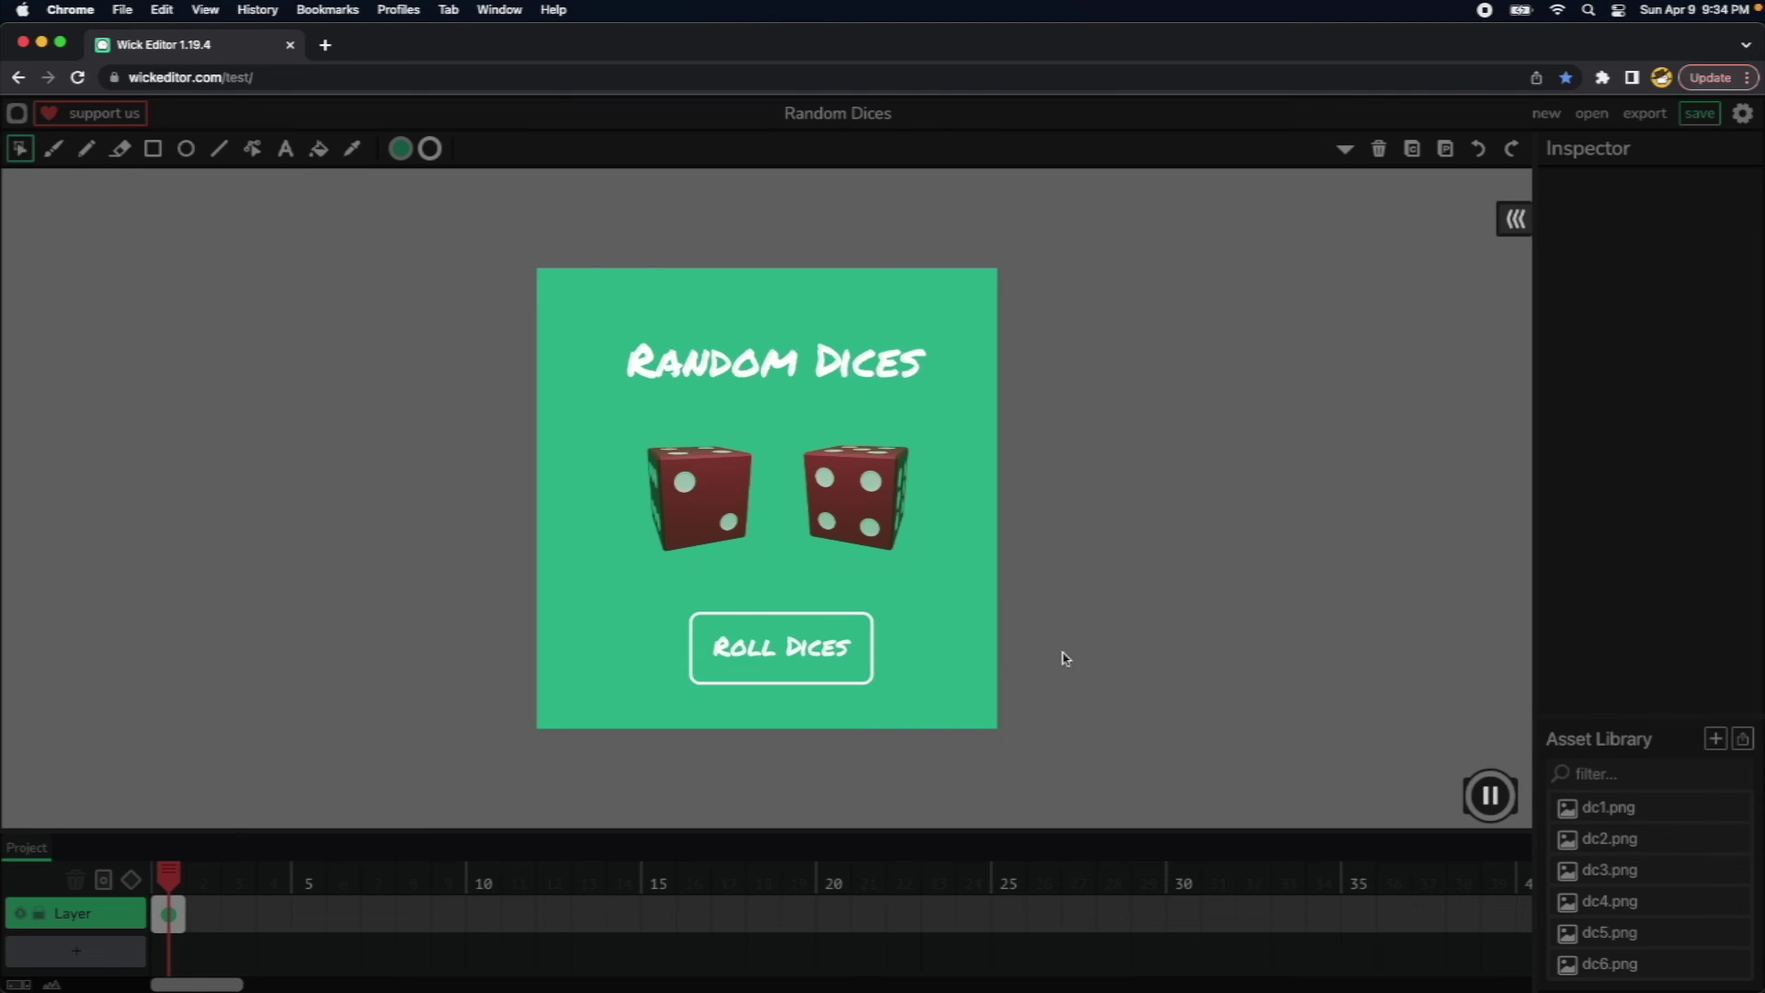
{"action": "left_click", "coordinate": [1490, 795]}
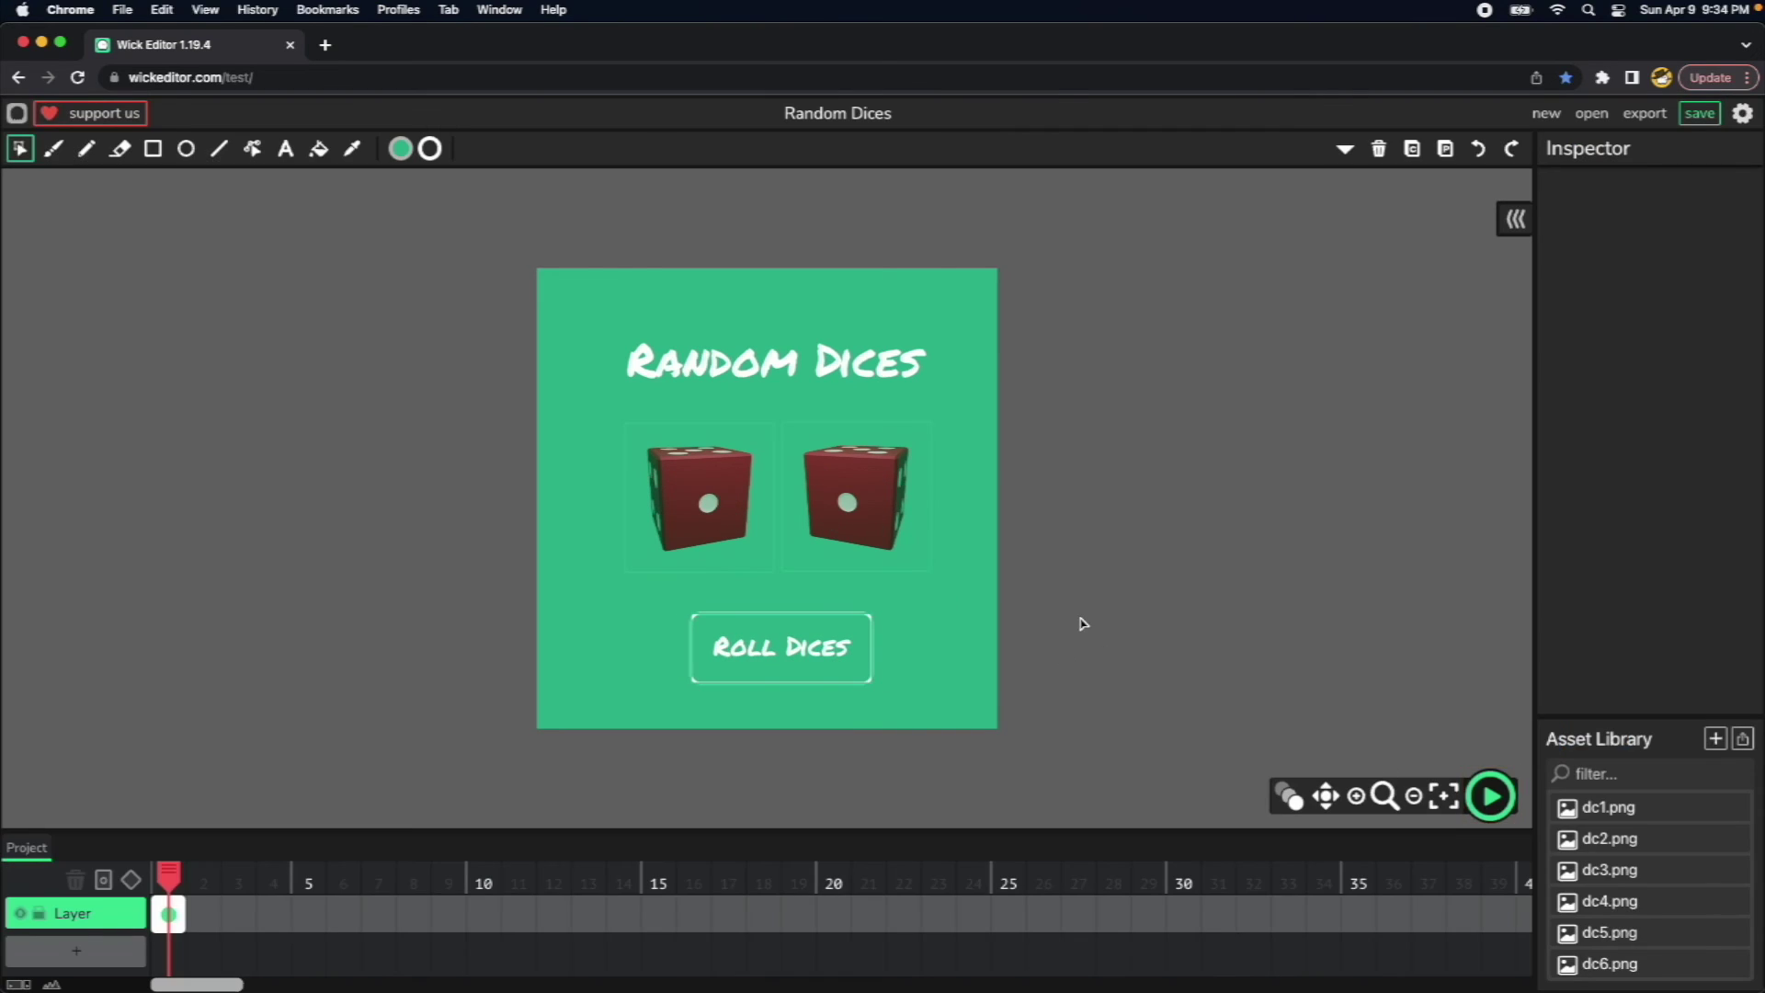
{"action": "left_click", "coordinate": [818, 655]}
Add a first line defining sides = [1,2,3,4,5,6]; in the Mouseclick script.
{"action": "left_click", "coordinate": [1636, 516]}
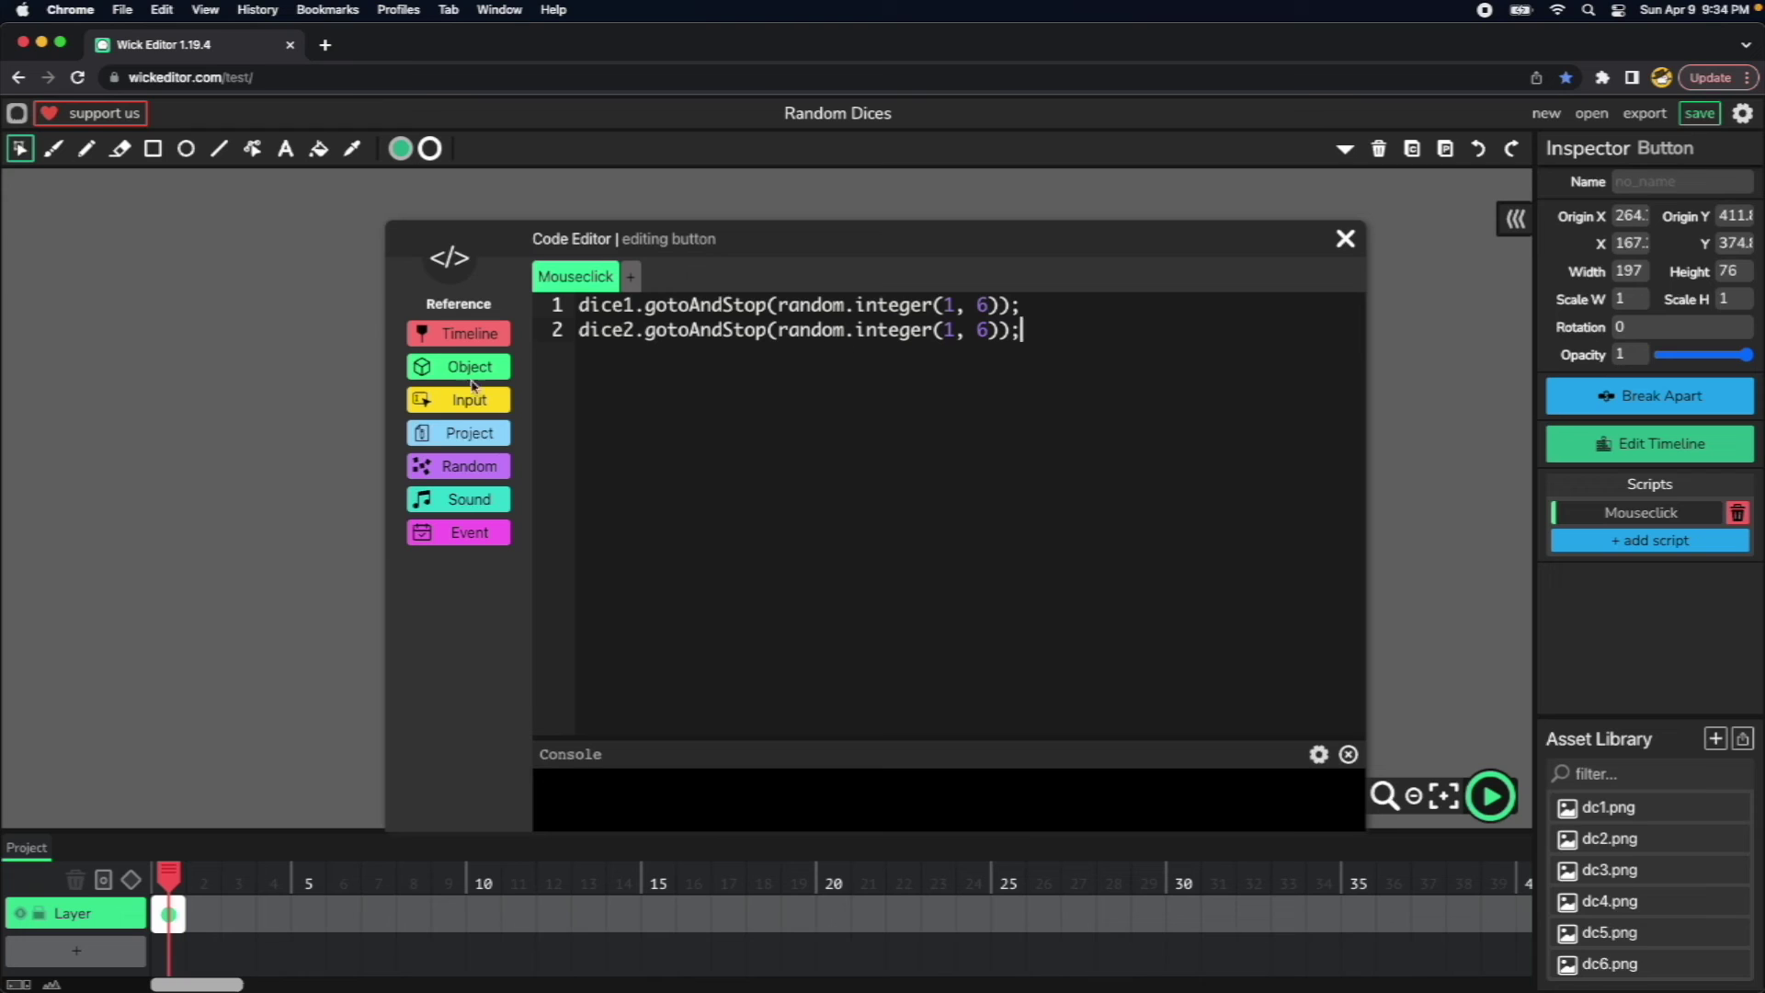
{"action": "left_click", "coordinate": [473, 467]}
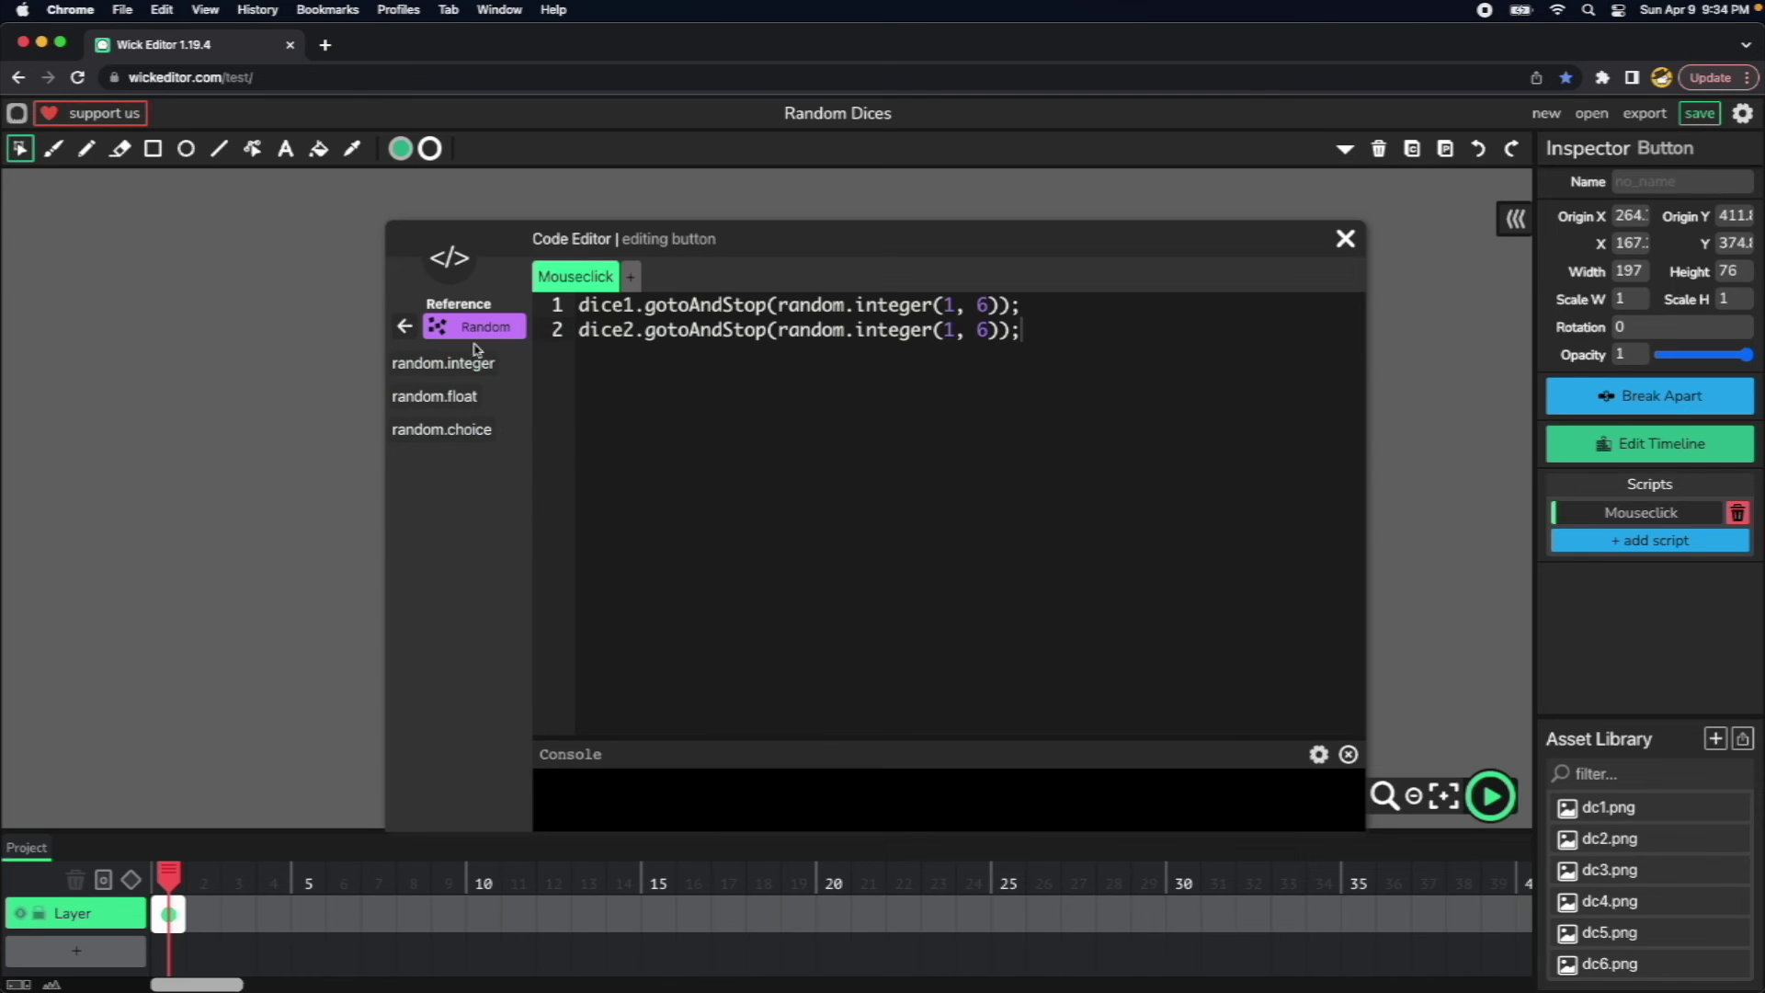
{"action": "mouse_move", "coordinate": [474, 393]}
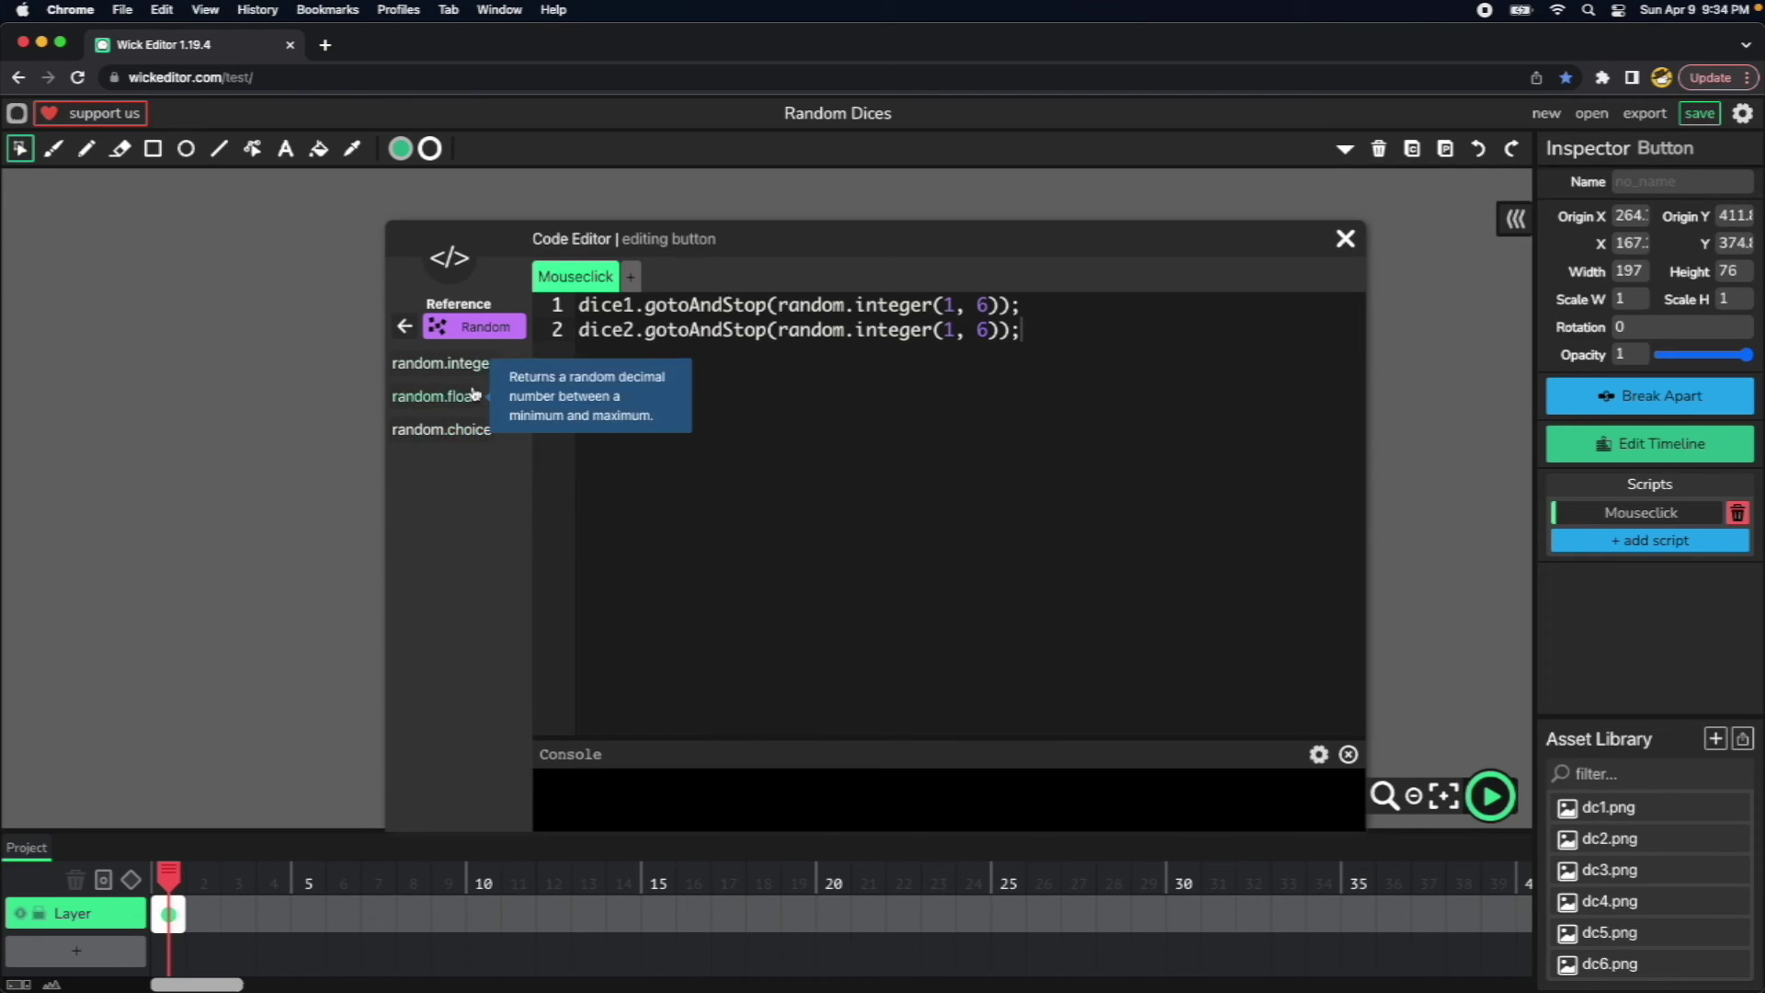
{"action": "mouse_move", "coordinate": [480, 436]}
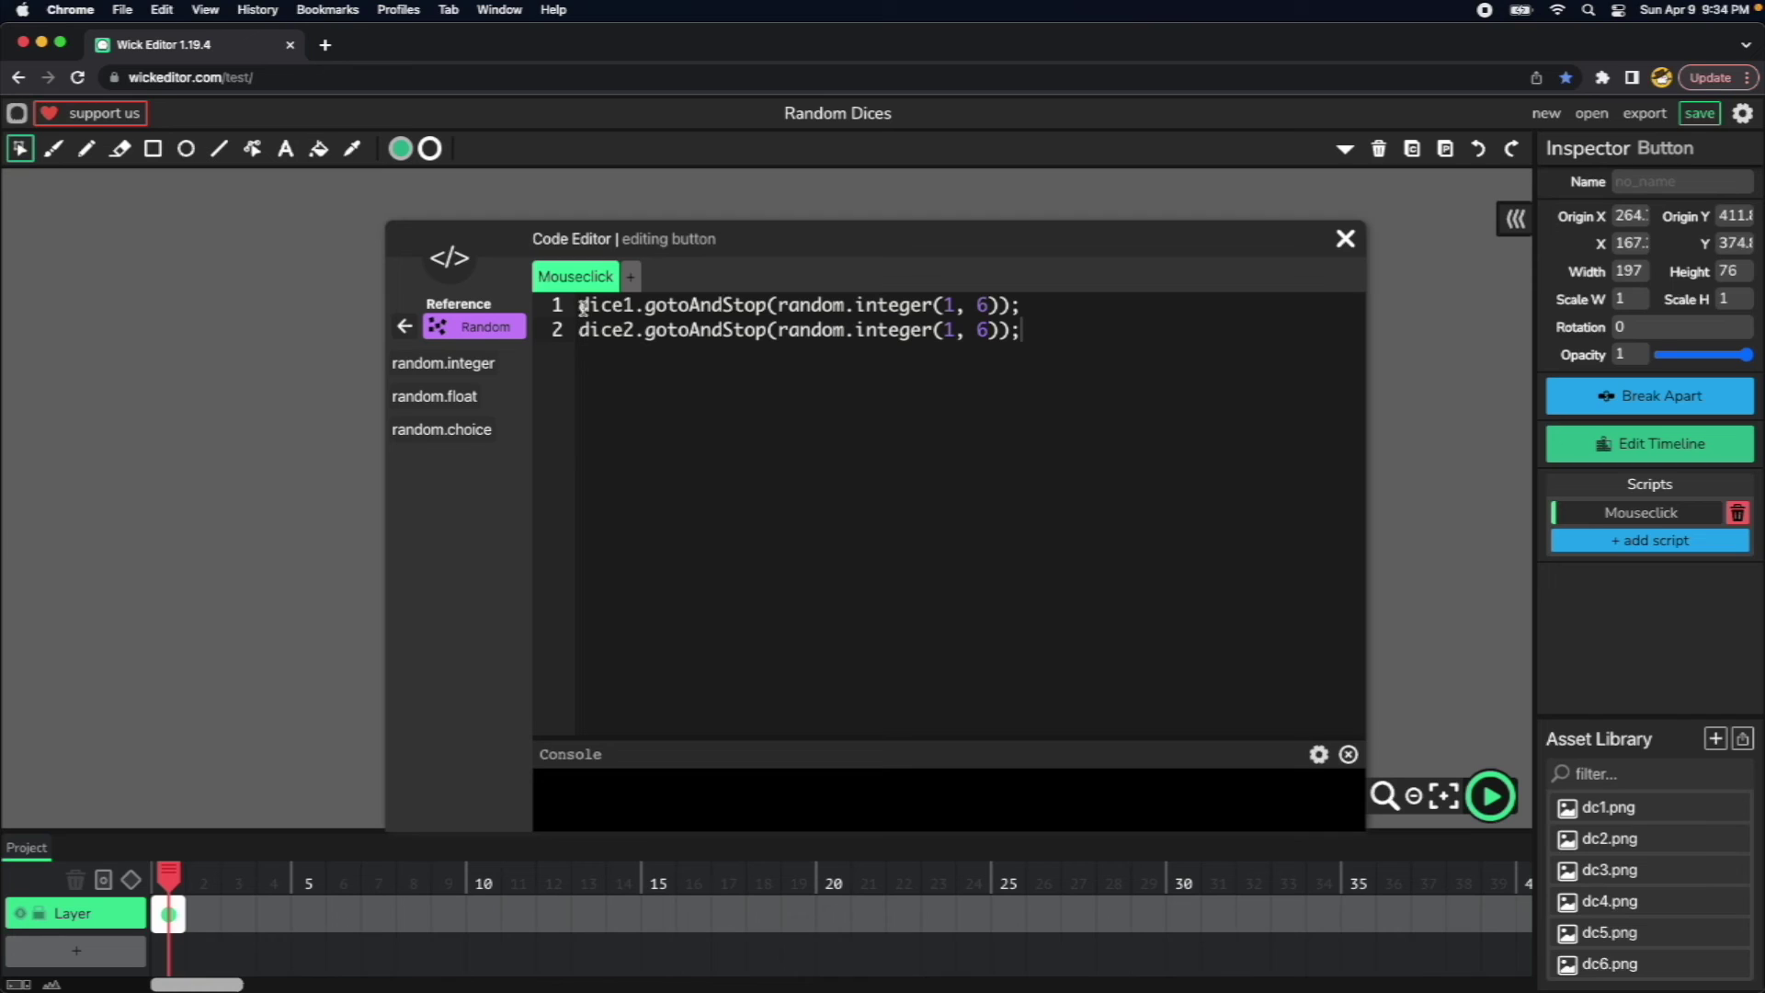
{"action": "key", "text": "Return"}
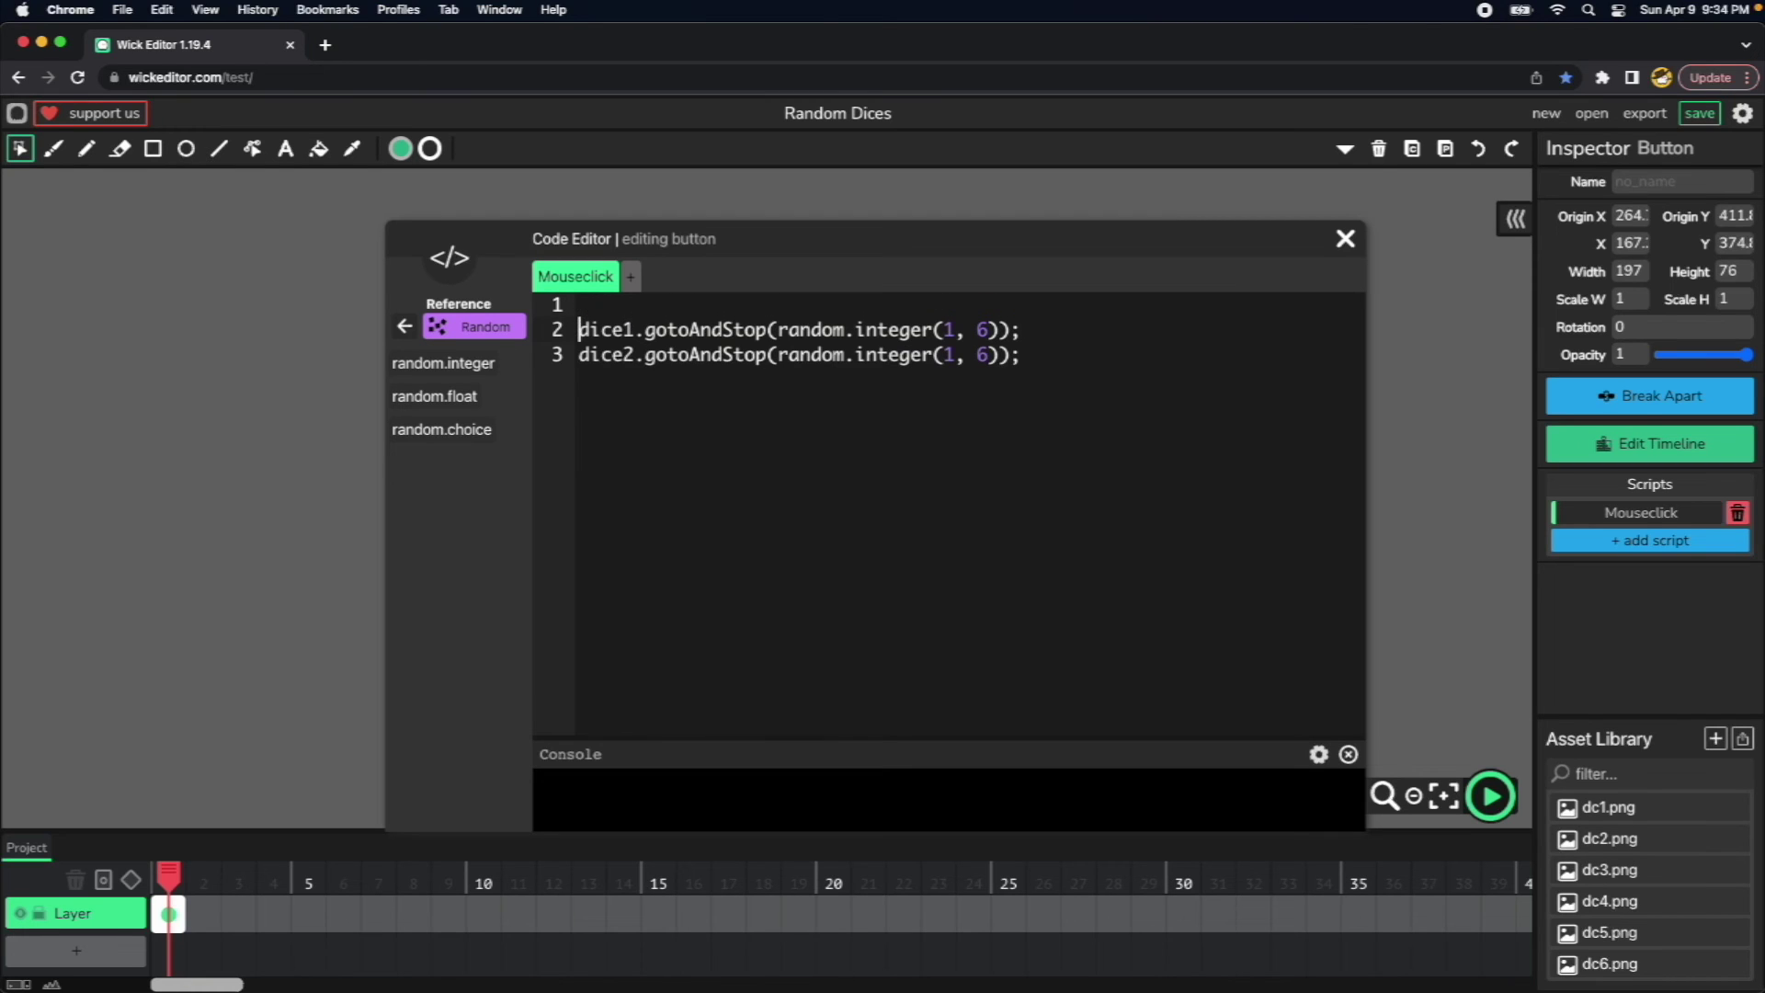
{"action": "type", "text": "sides"}
{"action": "type", "text": " = []"}
{"action": "type", "text": "1,2,3"}
{"action": "type", "text": ",4,5,6"}
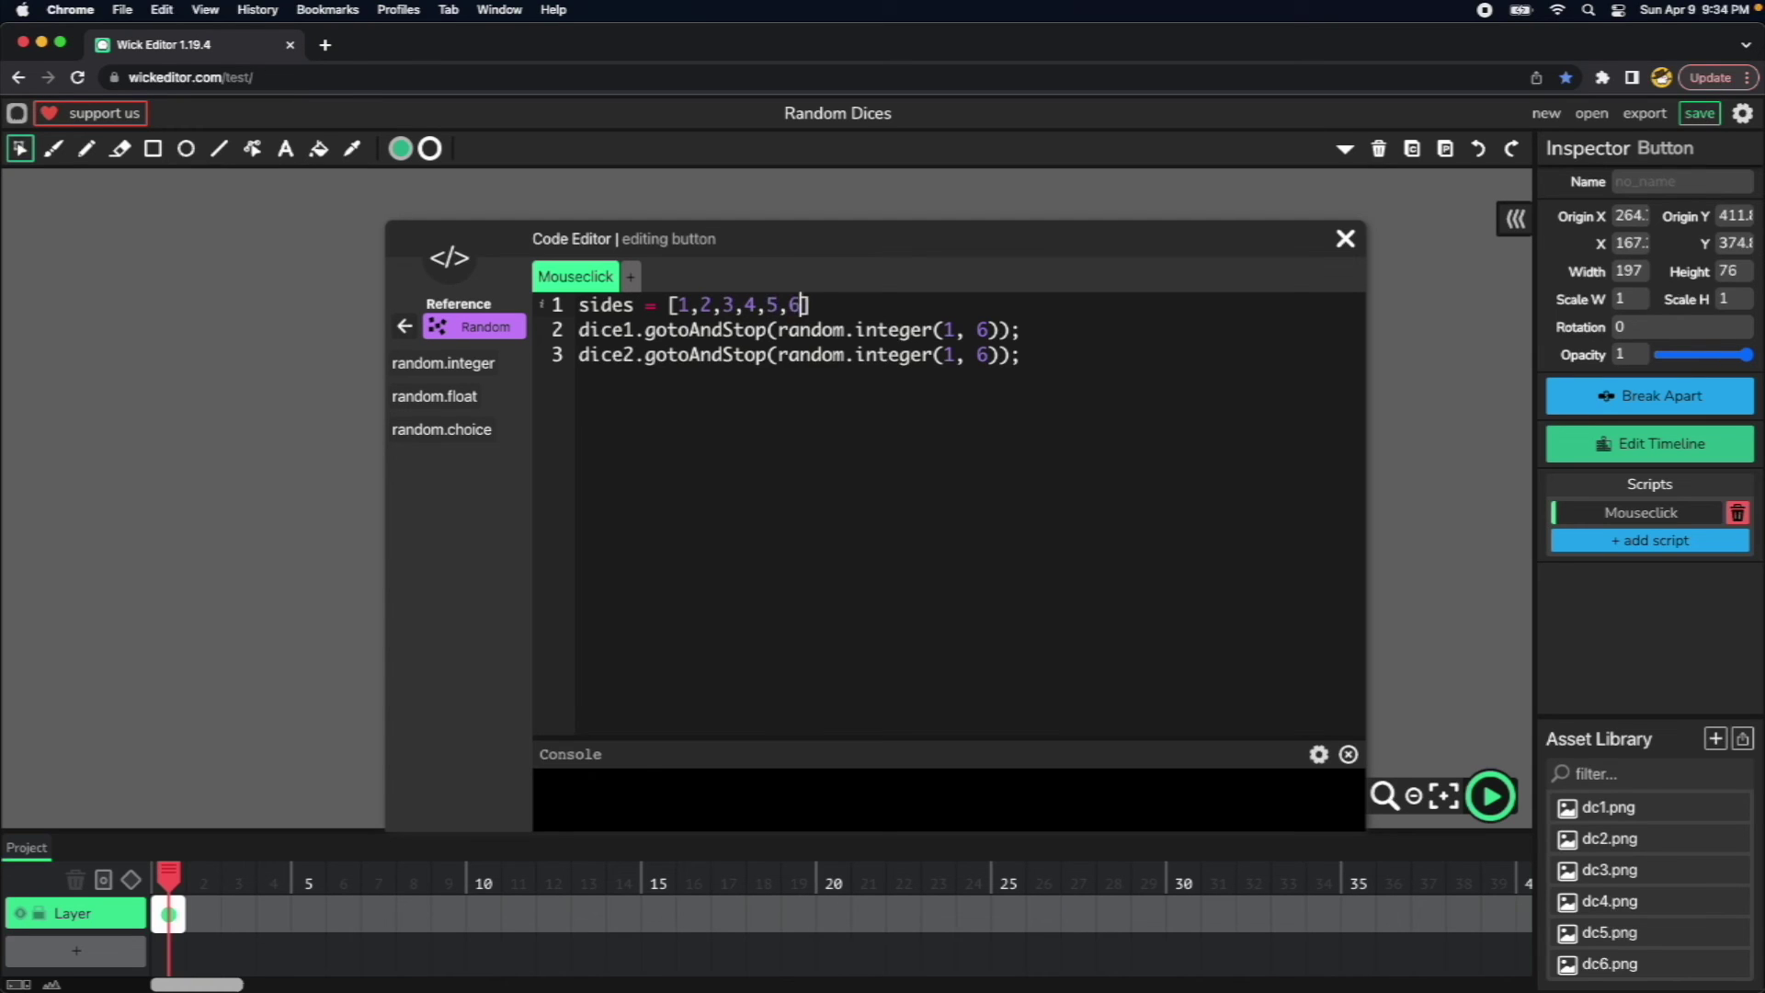
{"action": "type", "text": "];"}
Delete the random.integer(1, 6) calls from both dice lines.
{"action": "left_click_drag", "start_coordinate": [997, 329], "coordinate": [776, 329]}
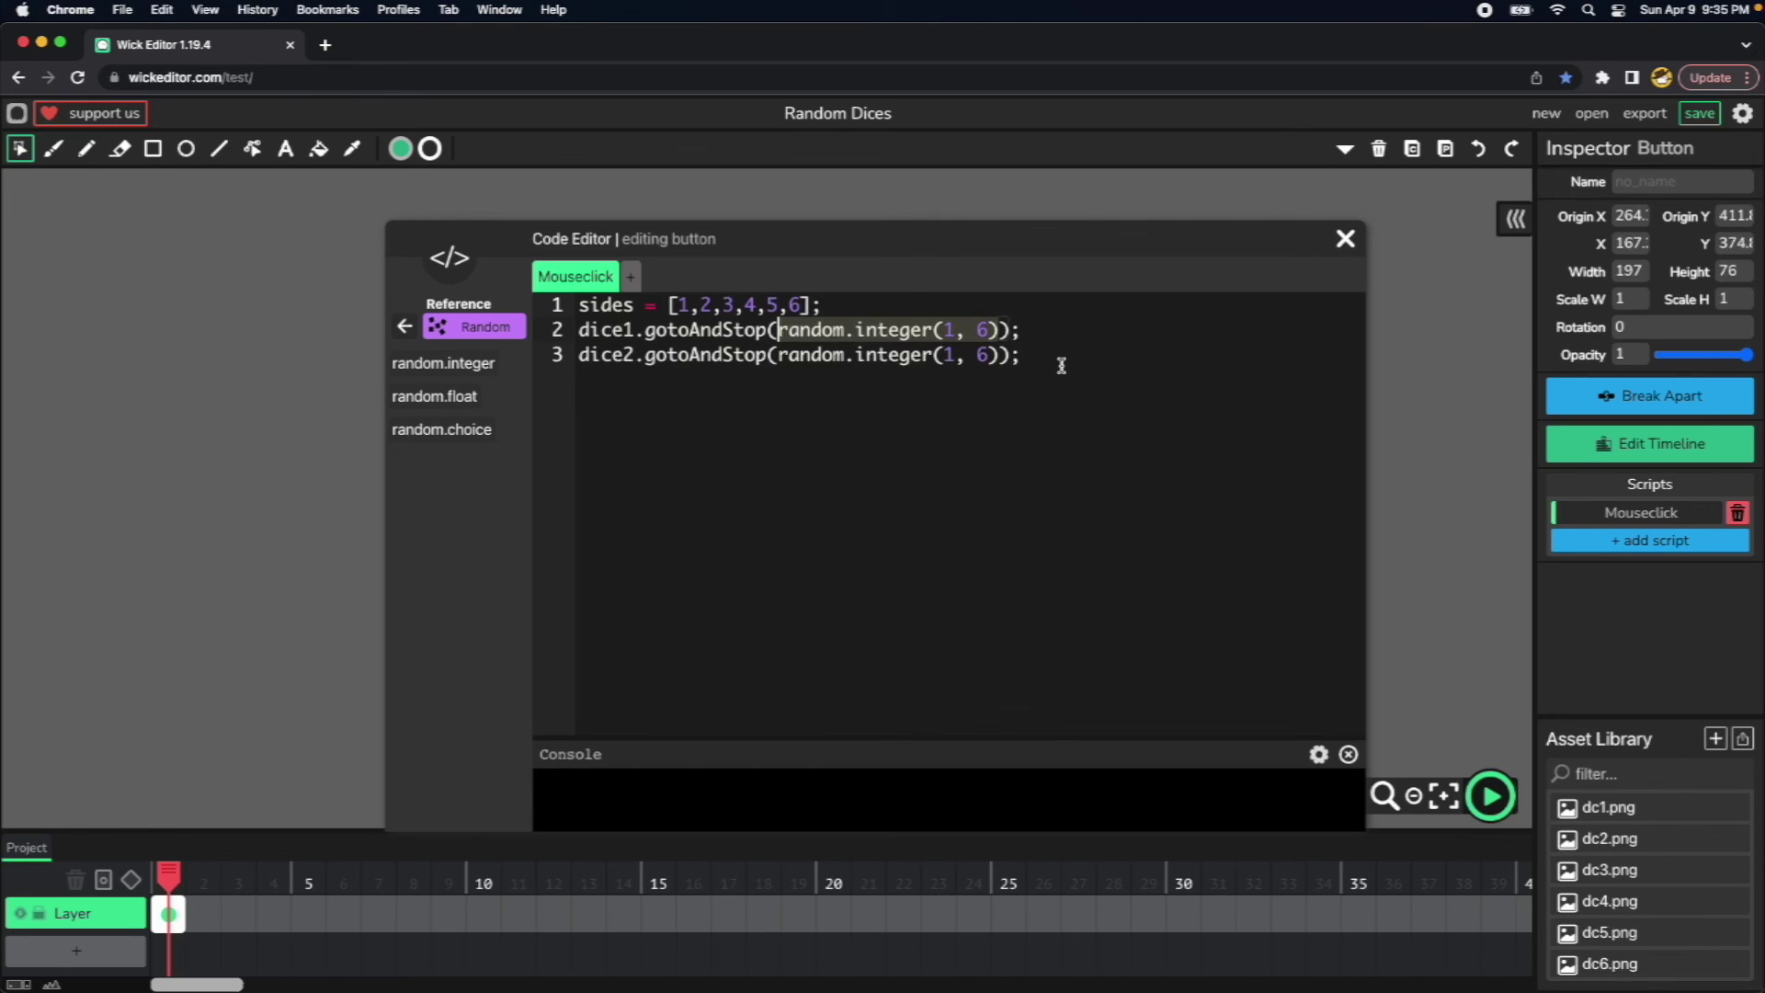
{"action": "key", "text": "BackSpace"}
{"action": "left_click_drag", "start_coordinate": [999, 357], "coordinate": [780, 357]}
{"action": "key", "text": "BackSpace"}
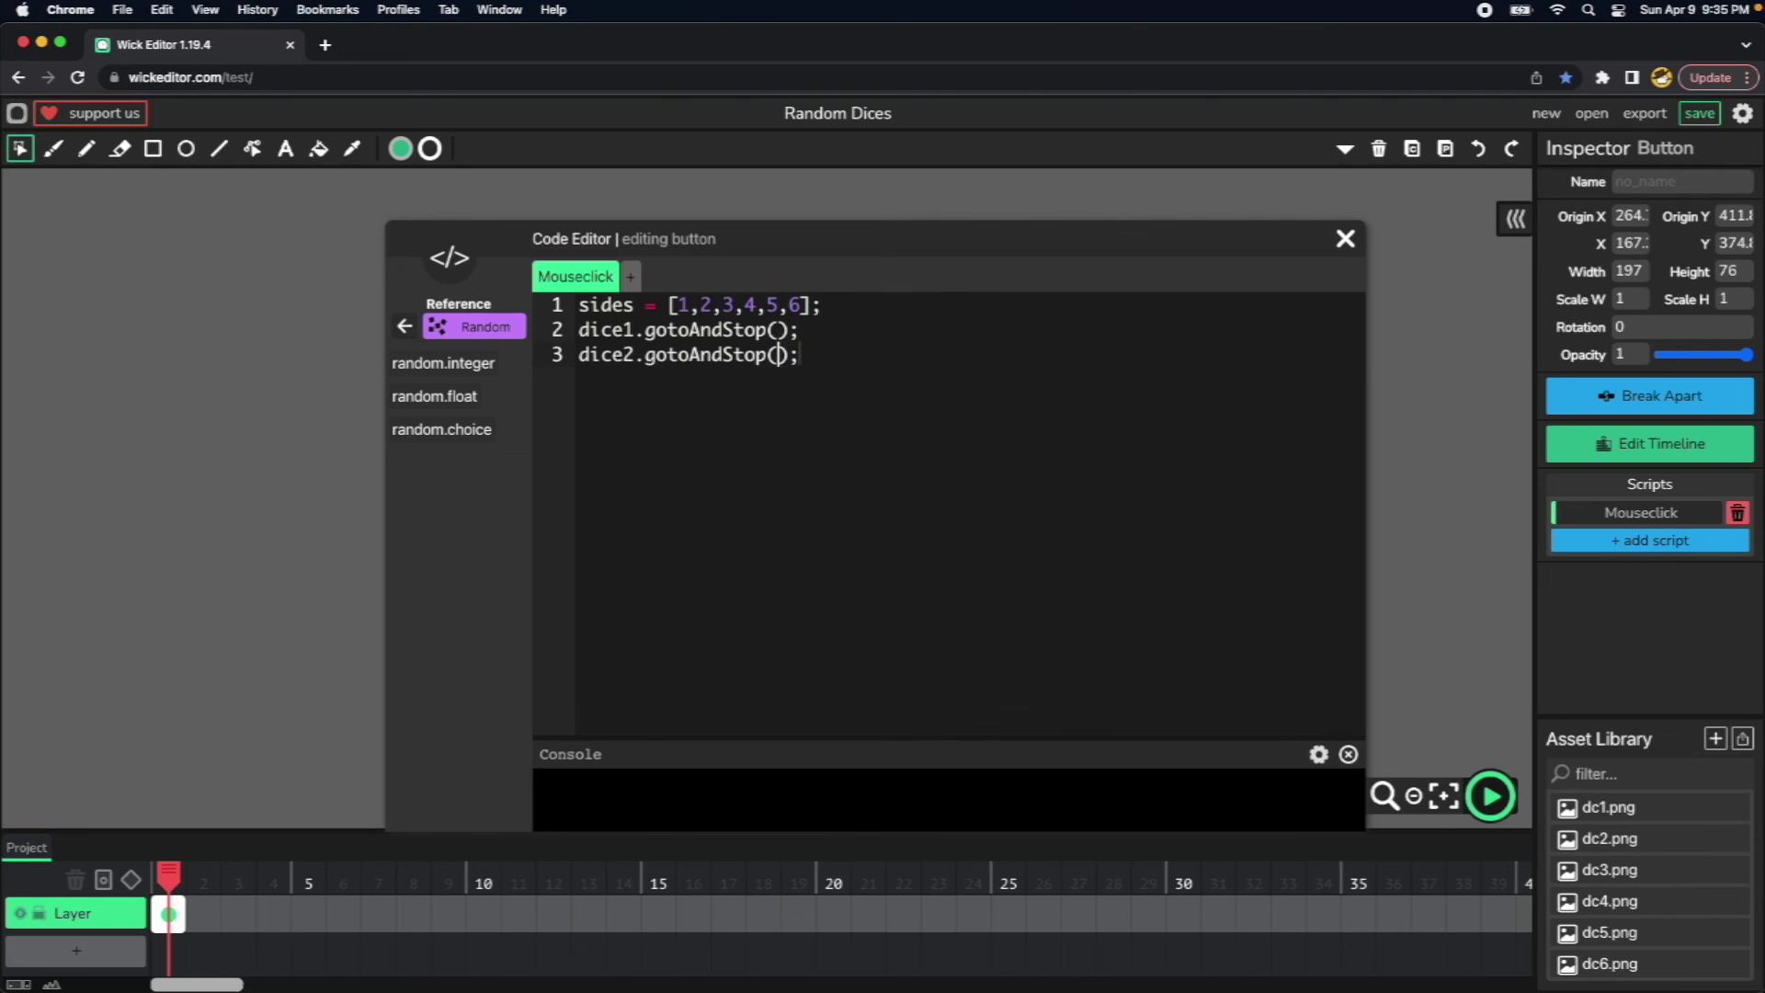
Fill both dice lines with random.choice(sides) and close the Code Editor.
{"action": "left_click", "coordinate": [431, 432]}
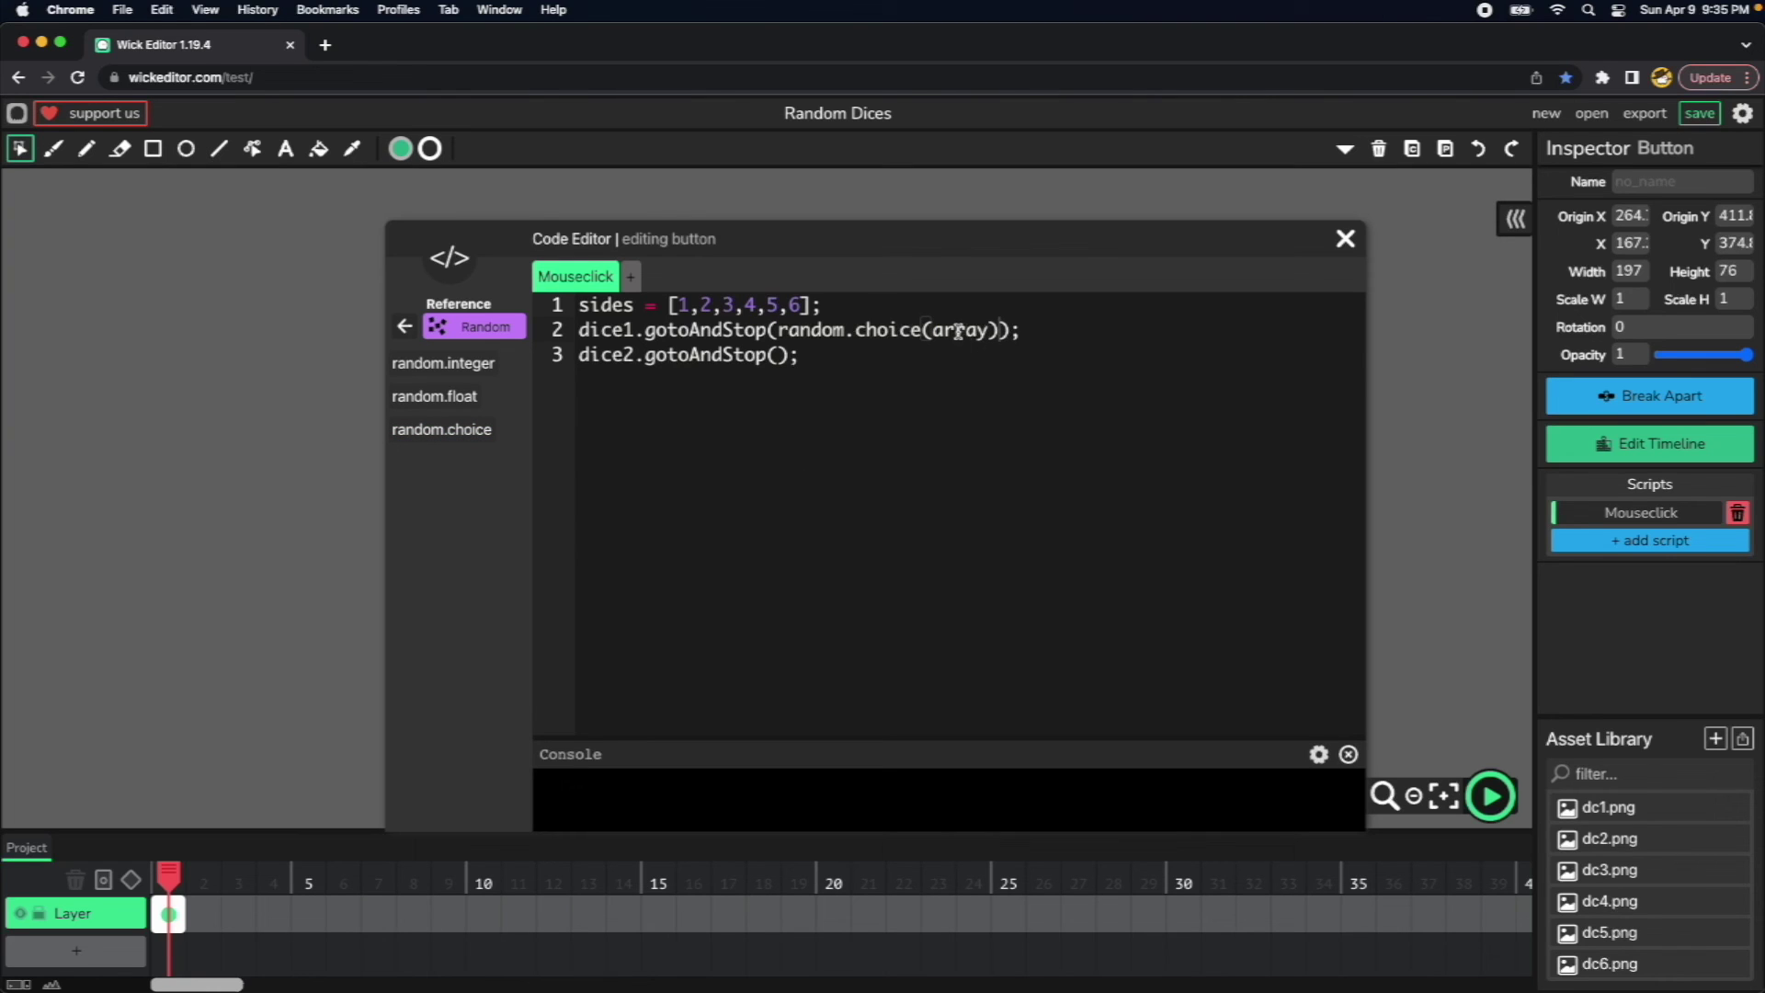
{"action": "double_click", "coordinate": [608, 305]}
{"action": "key", "text": "super+c"}
{"action": "double_click", "coordinate": [960, 329]}
{"action": "key", "text": "super+v"}
{"action": "left_click", "coordinate": [1000, 329]}
{"action": "left_click_drag", "start_coordinate": [1001, 329], "coordinate": [779, 329]}
{"action": "key", "text": "super+c"}
{"action": "left_click", "coordinate": [787, 356]}
{"action": "key", "text": "super+v"}
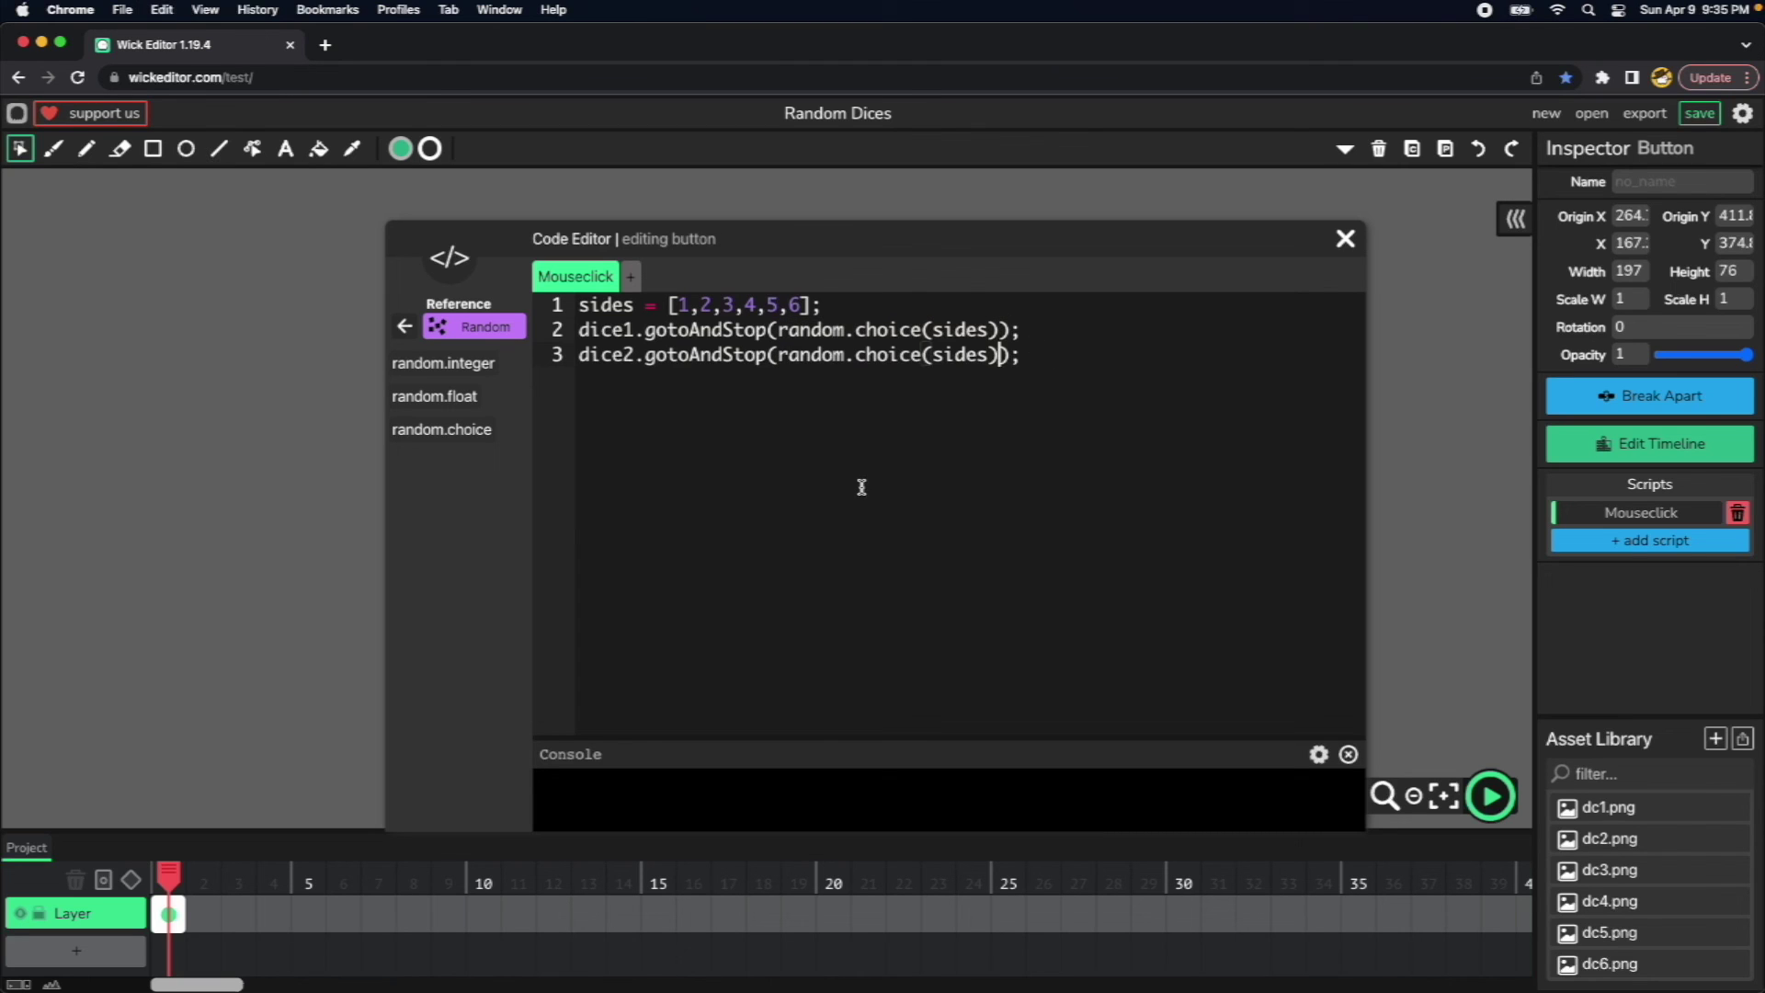
{"action": "left_click", "coordinate": [1345, 239]}
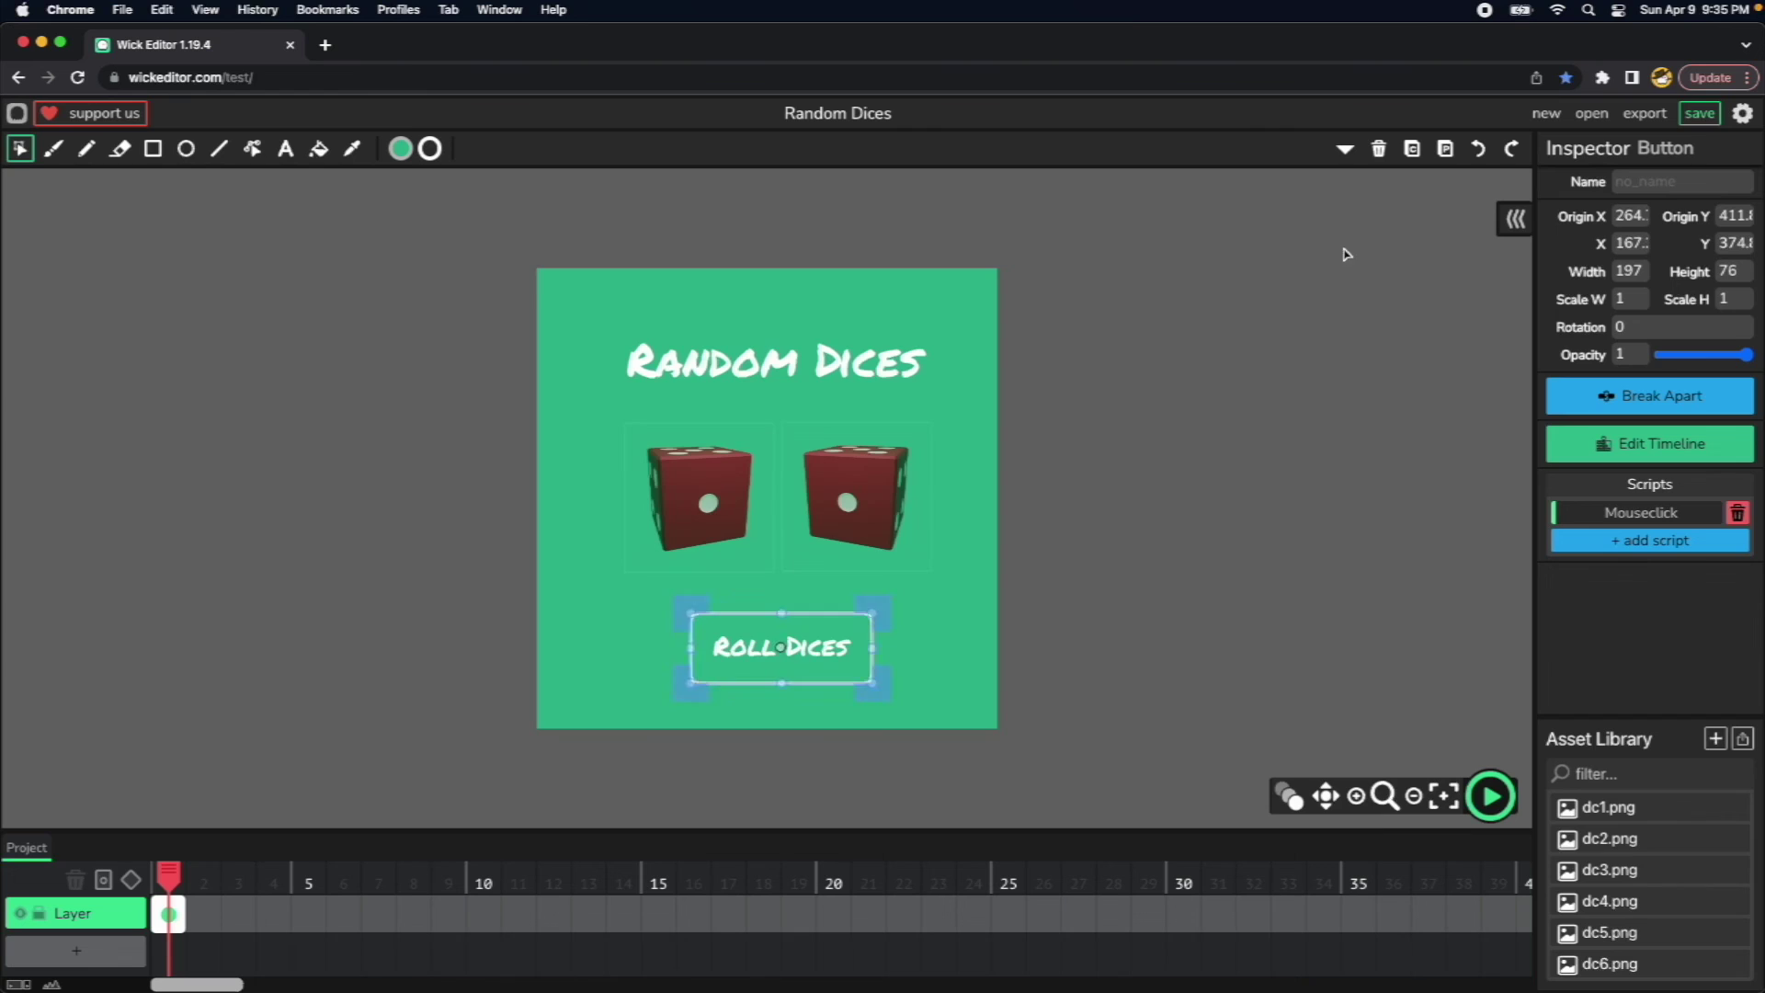
{"action": "left_click", "coordinate": [1489, 795]}
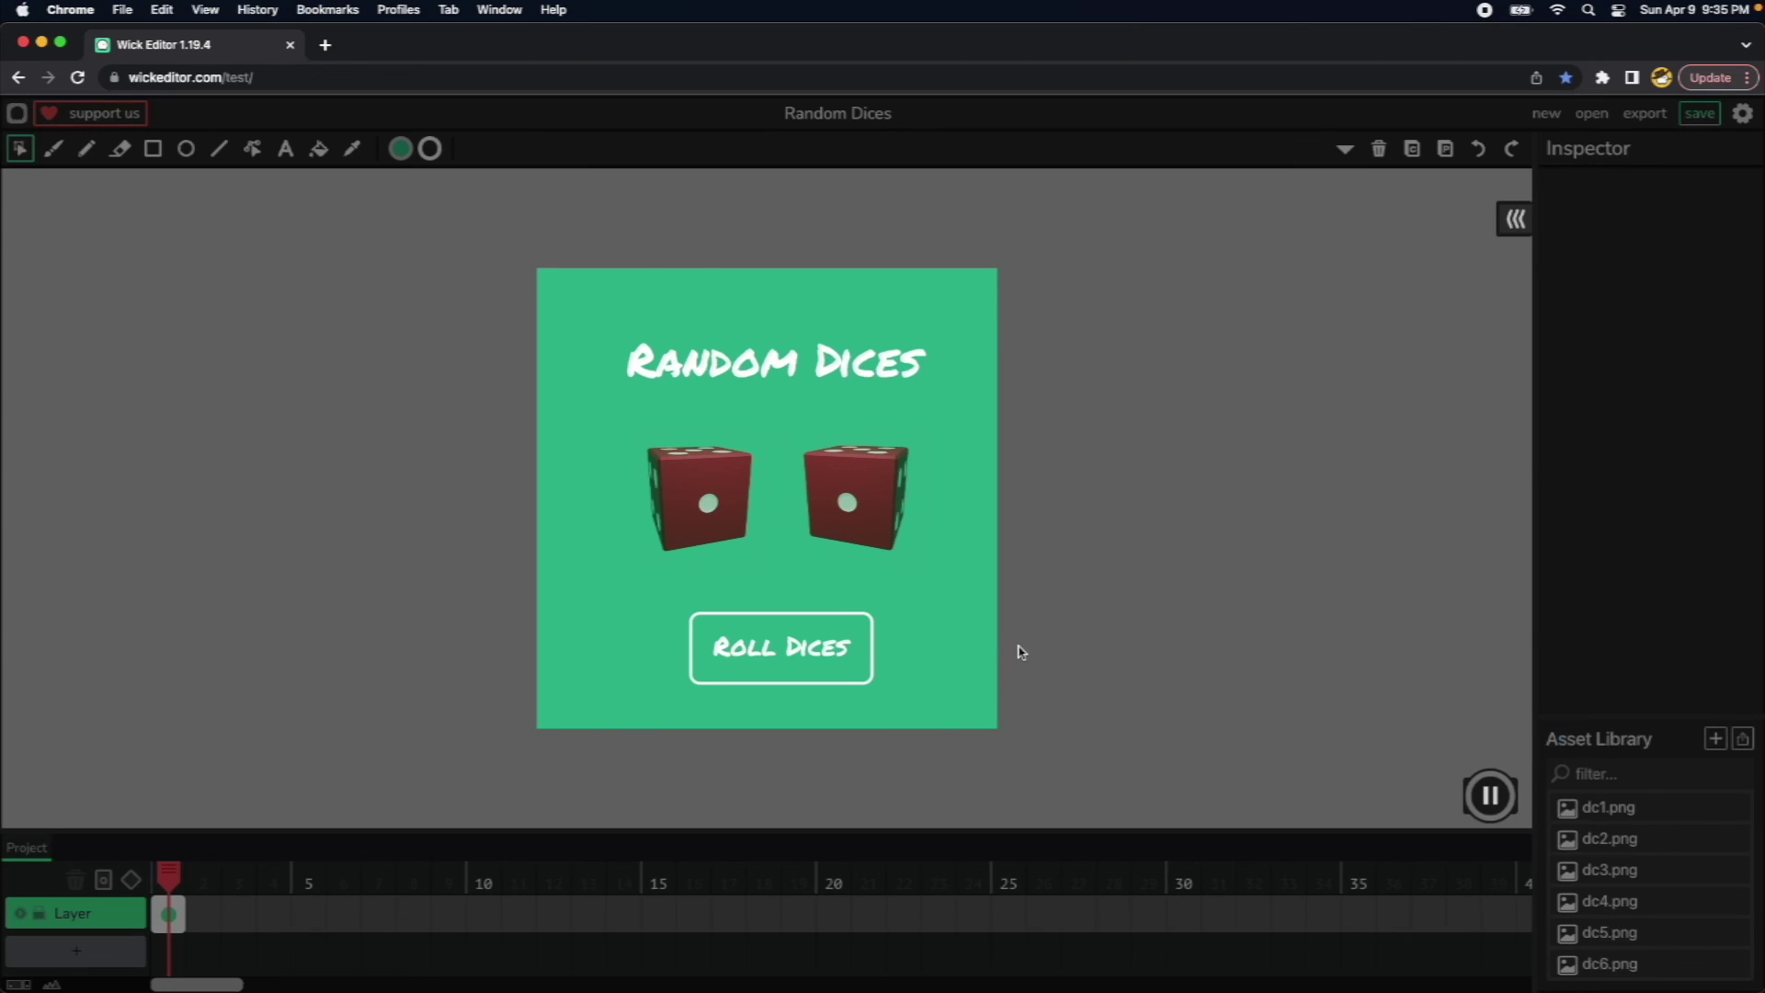
{"action": "left_click", "coordinate": [791, 660]}
{"action": "left_click", "coordinate": [790, 660]}
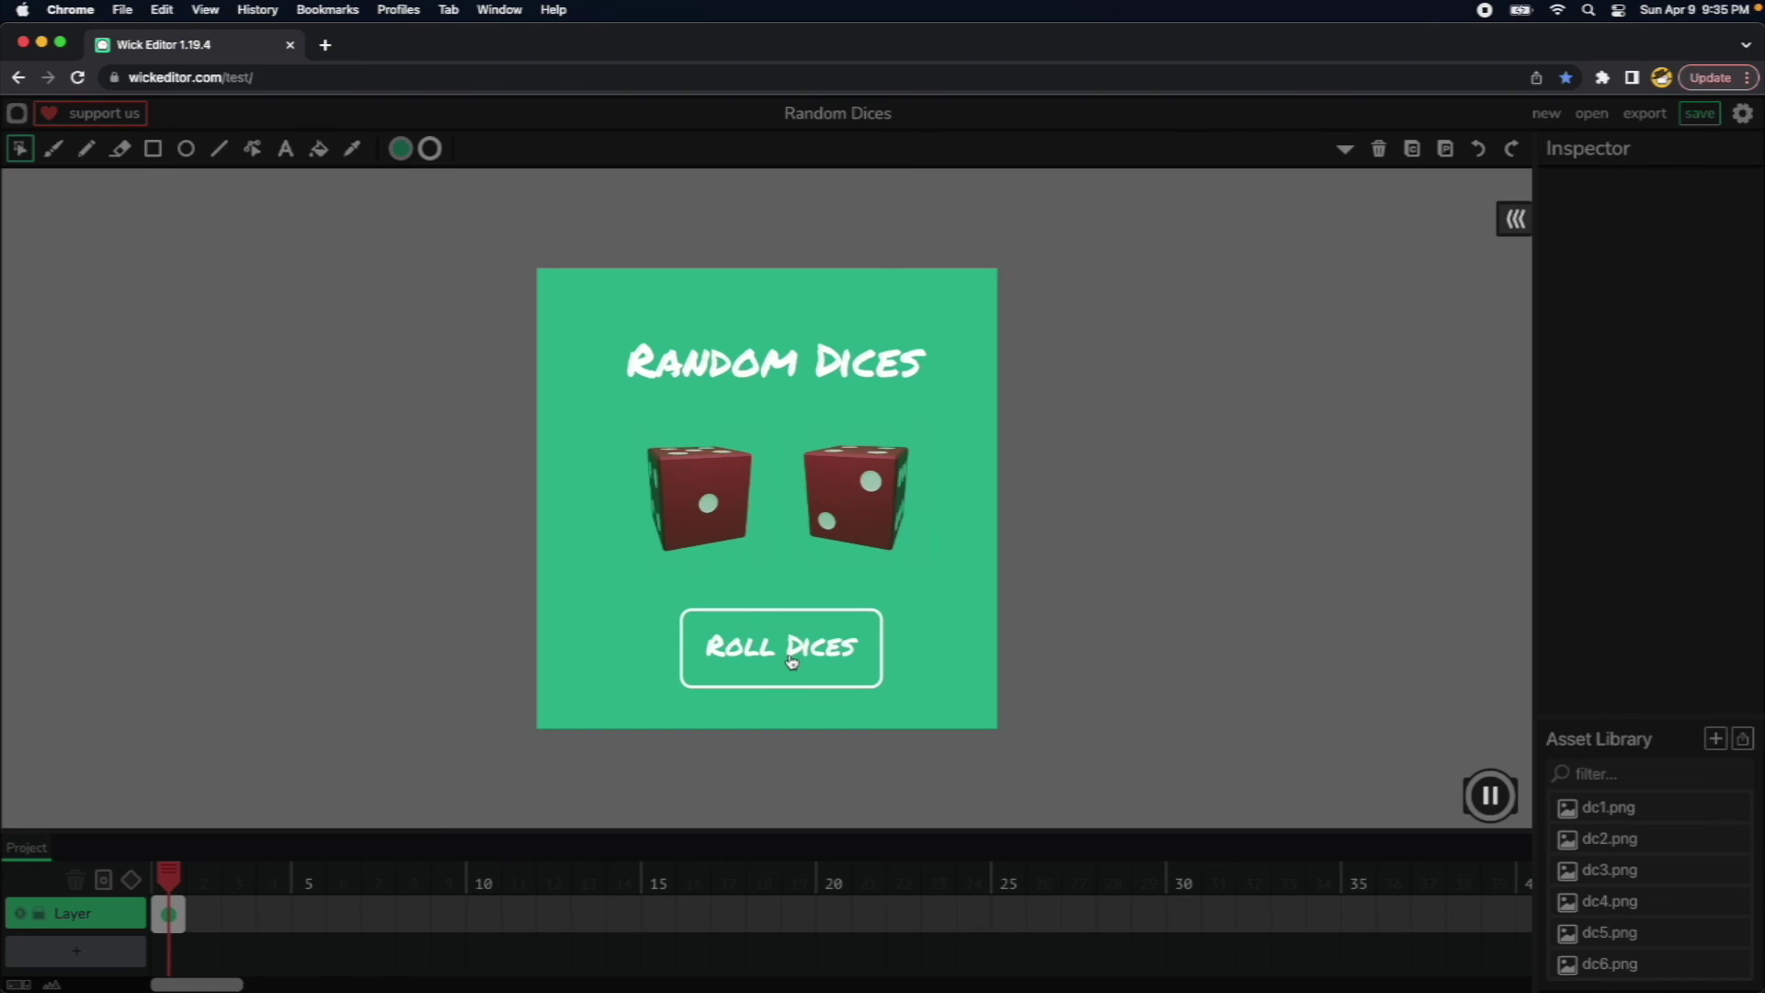
{"action": "left_click", "coordinate": [790, 660]}
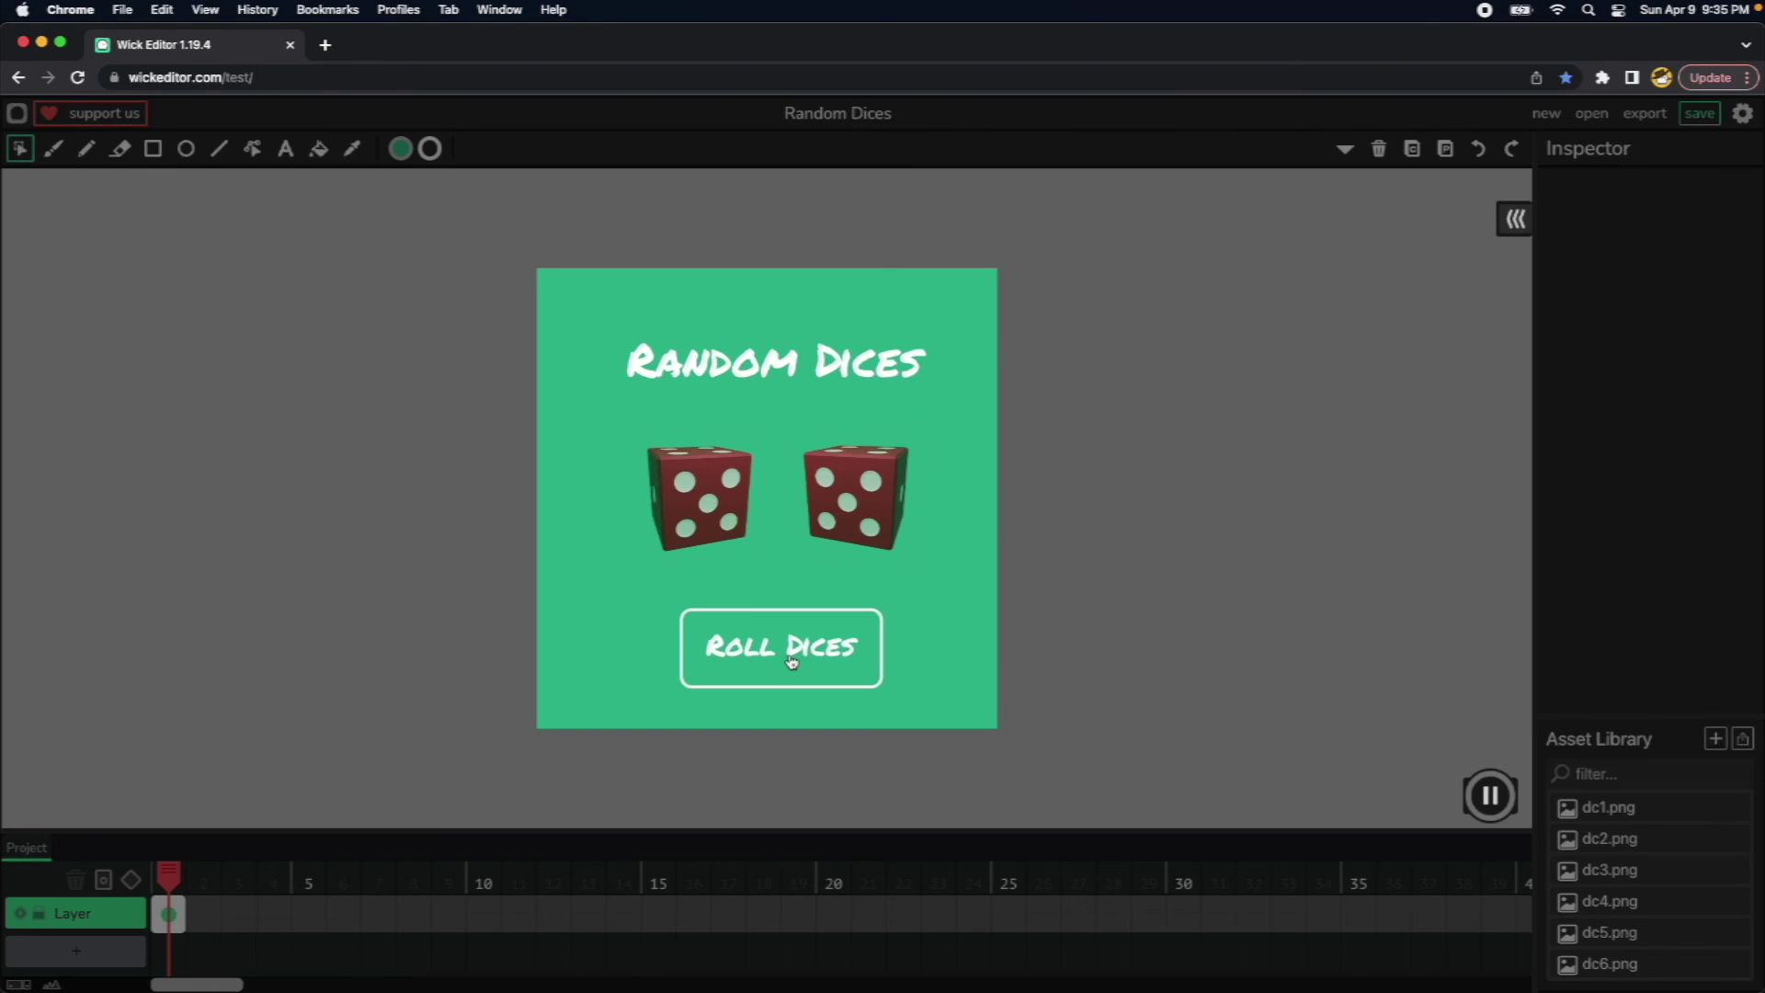
{"action": "left_click", "coordinate": [790, 660]}
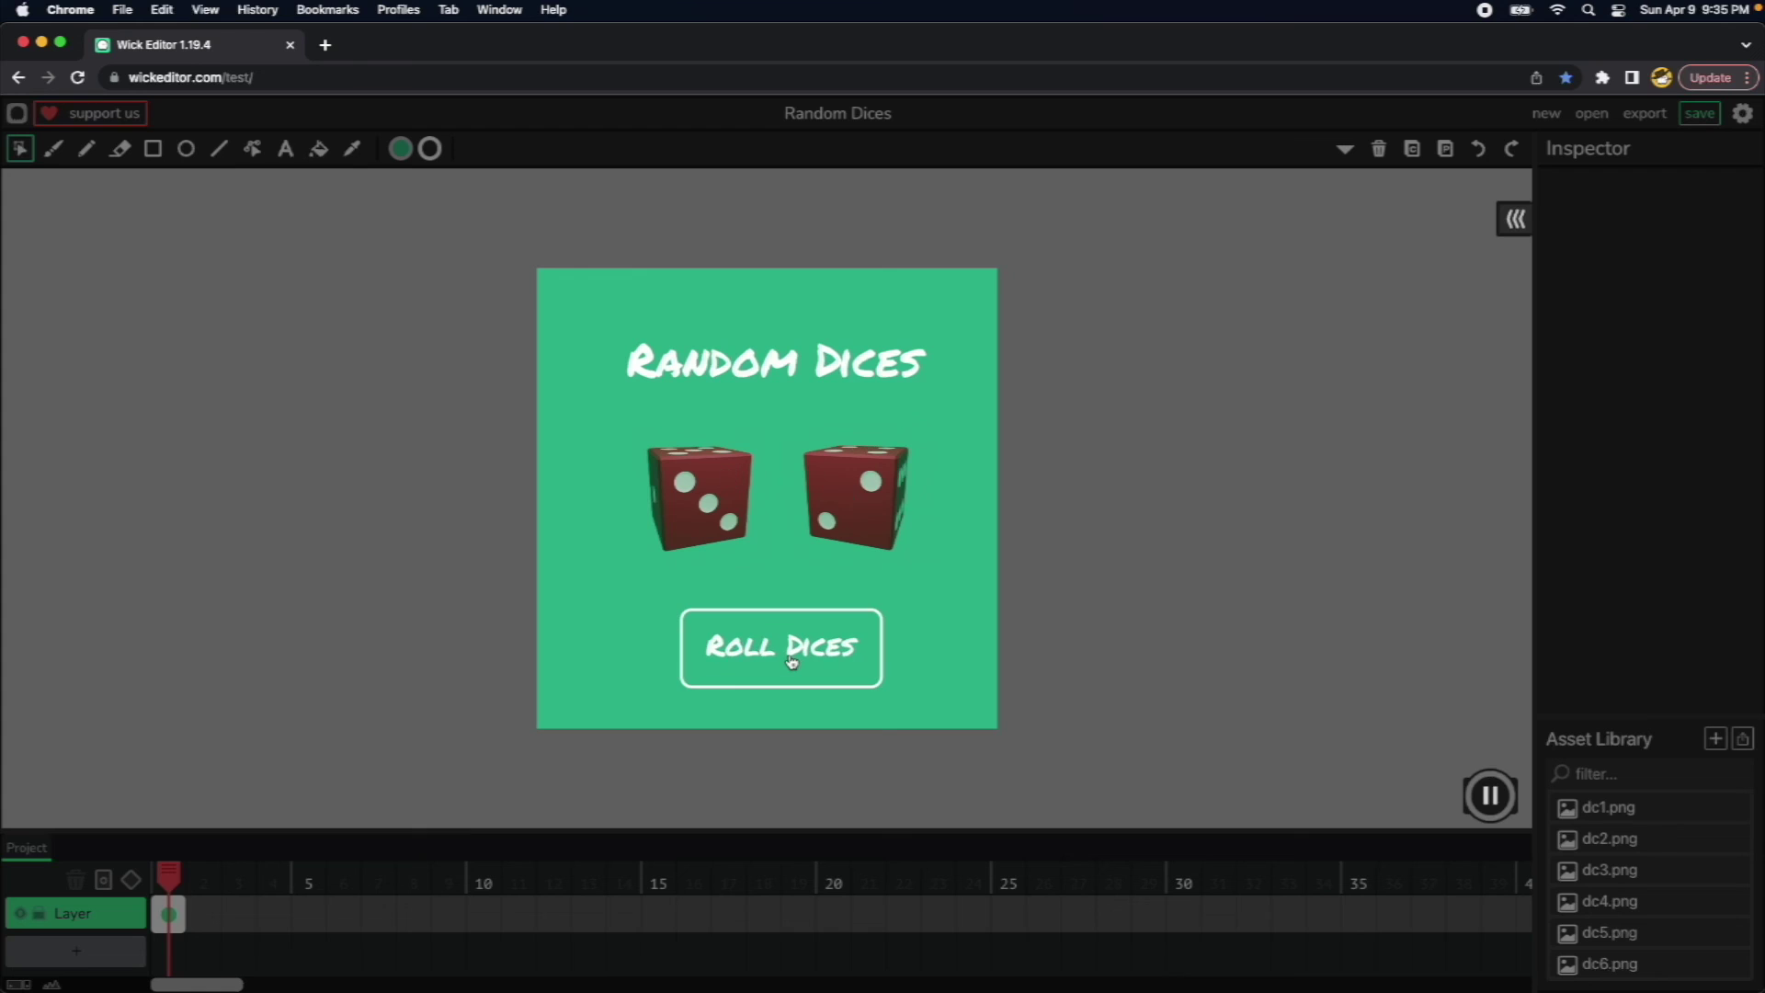
{"action": "left_click", "coordinate": [790, 660]}
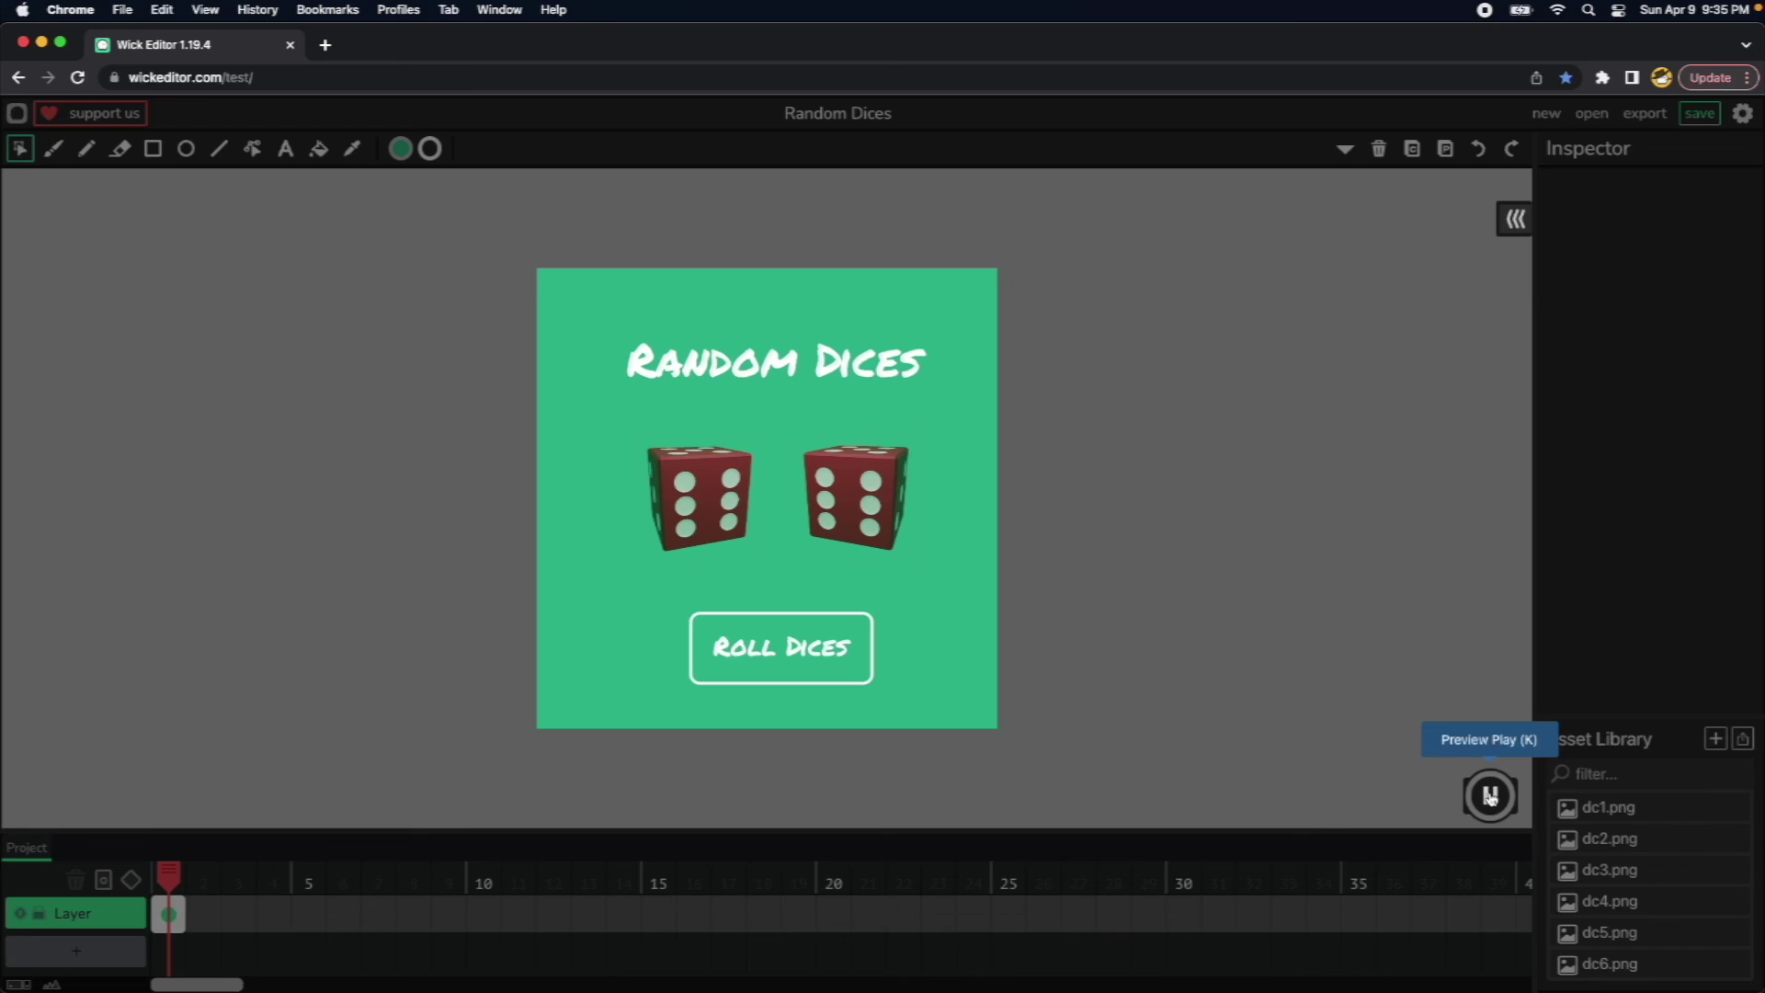
{"action": "left_click", "coordinate": [1490, 796]}
In the Roll Dices Mouseclick script, rename the sides array to evenSides with values [2,4,6].
{"action": "left_click", "coordinate": [788, 667]}
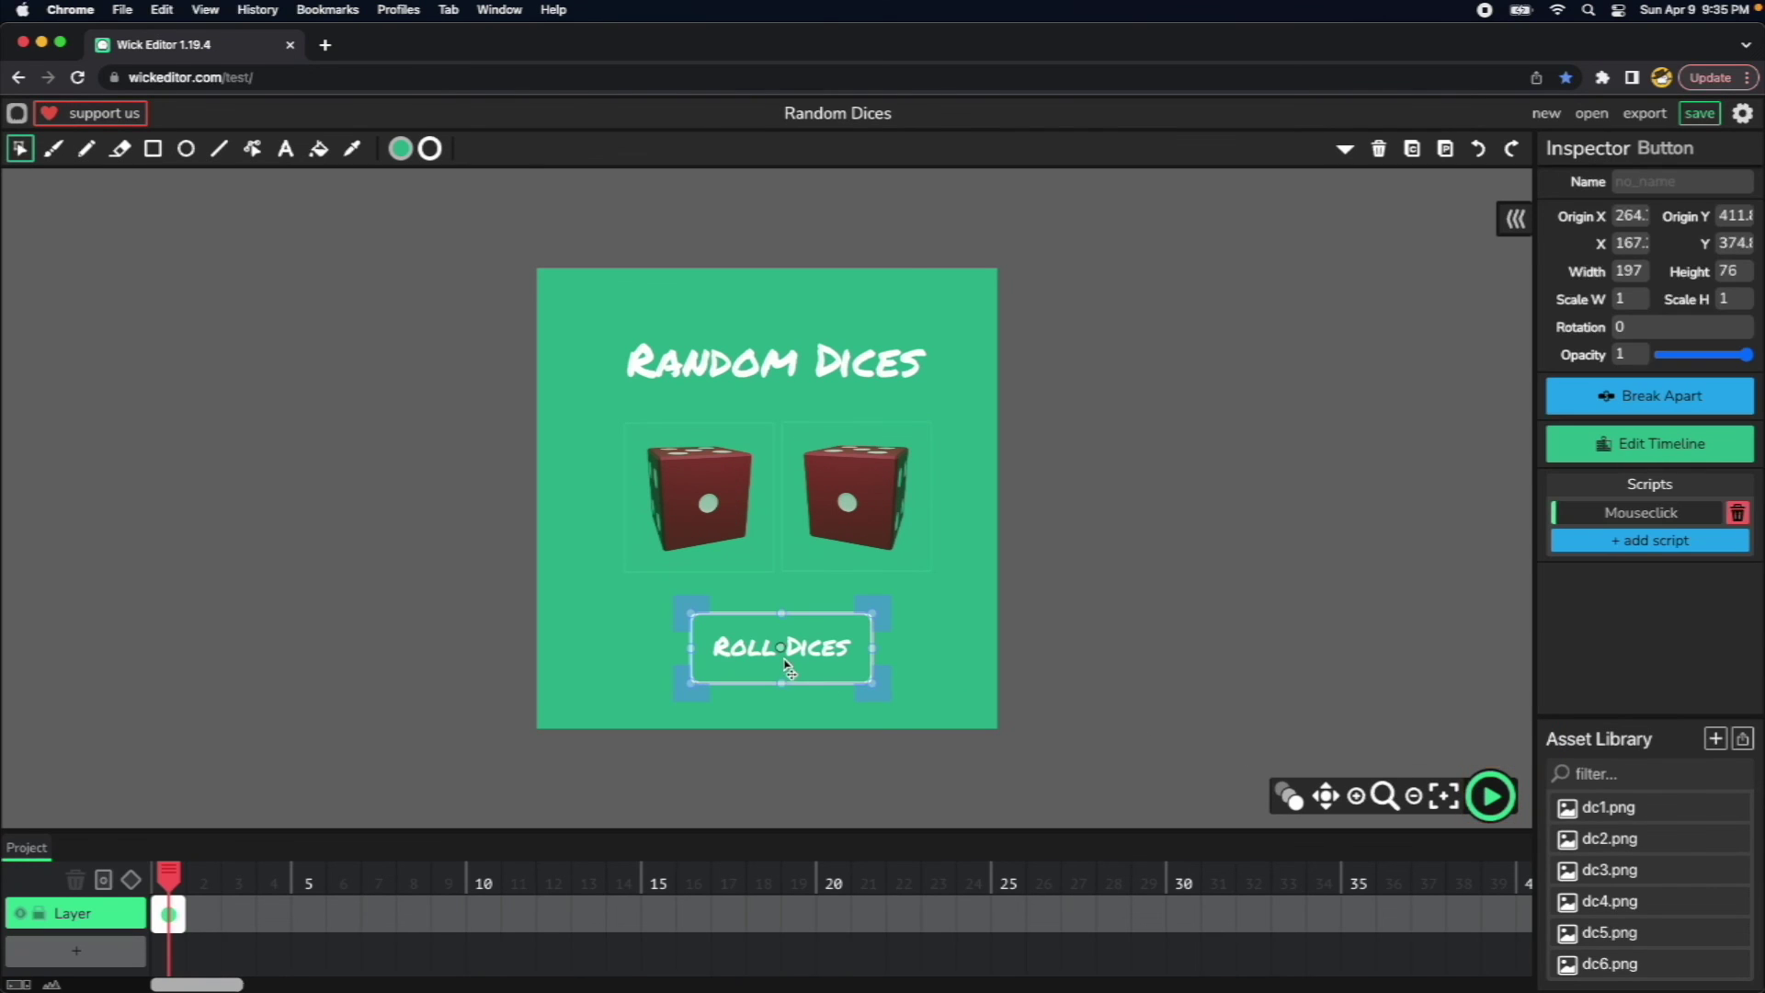
{"action": "left_click", "coordinate": [1650, 514]}
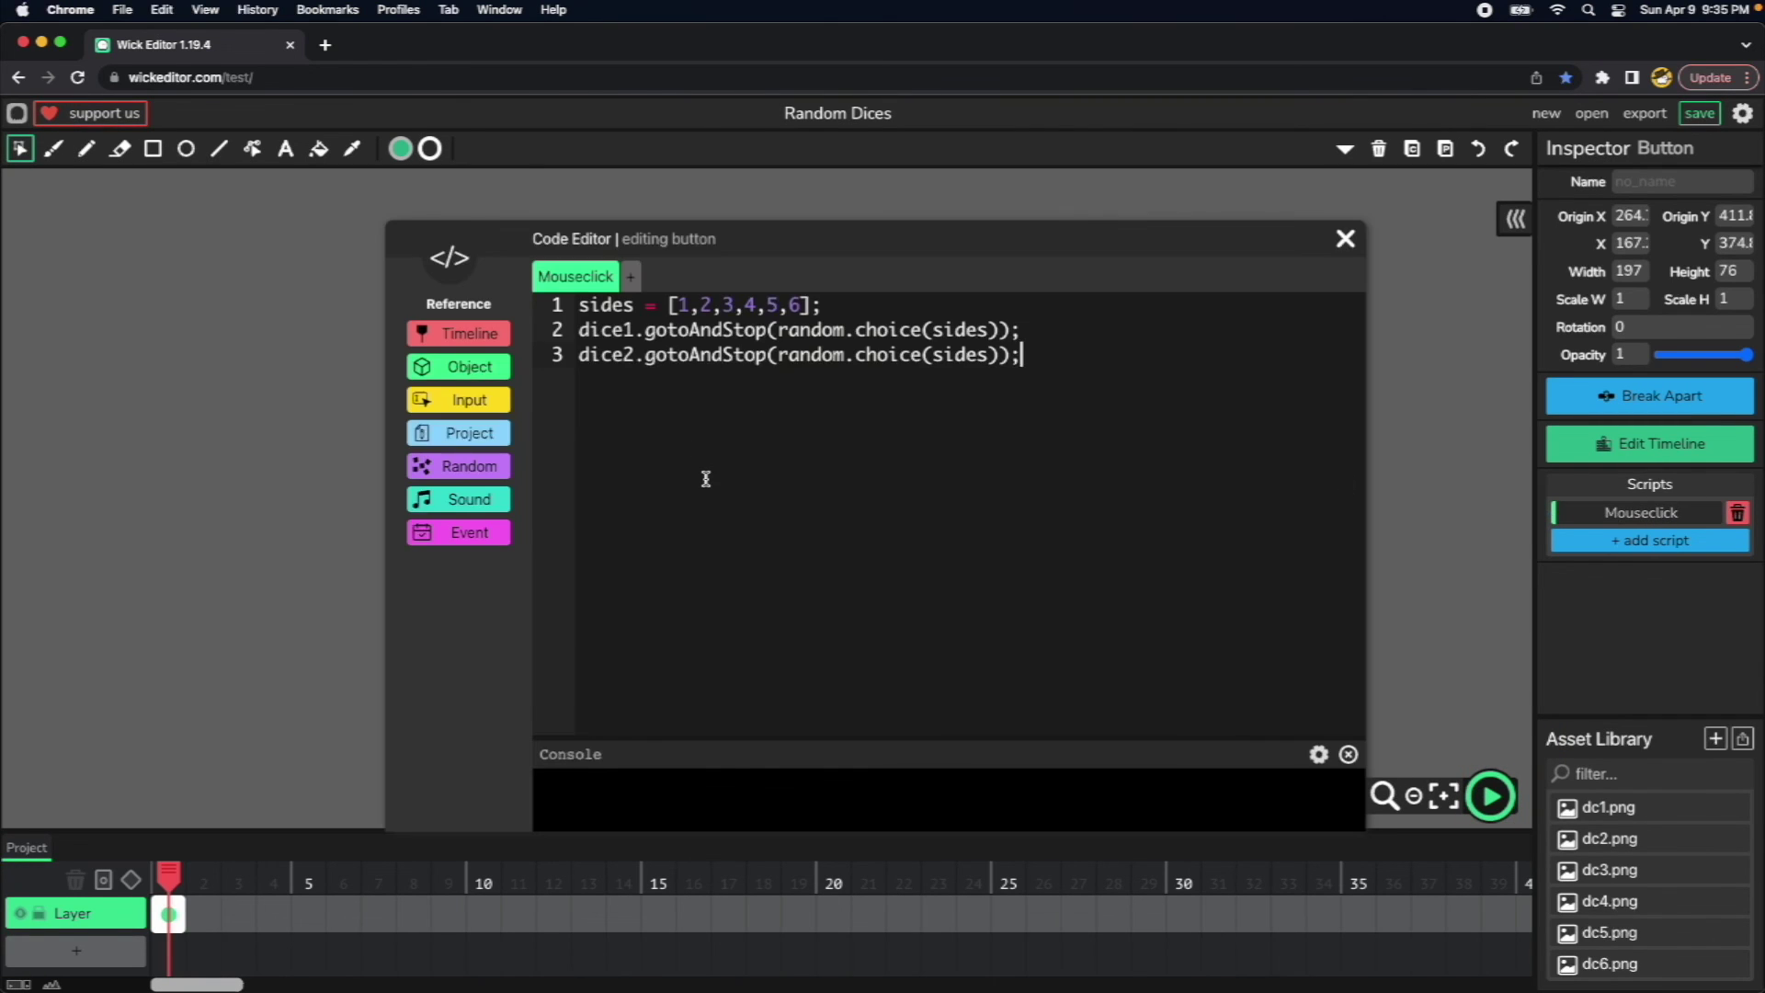
{"action": "double_click", "coordinate": [599, 304]}
{"action": "type", "text": "evenS"}
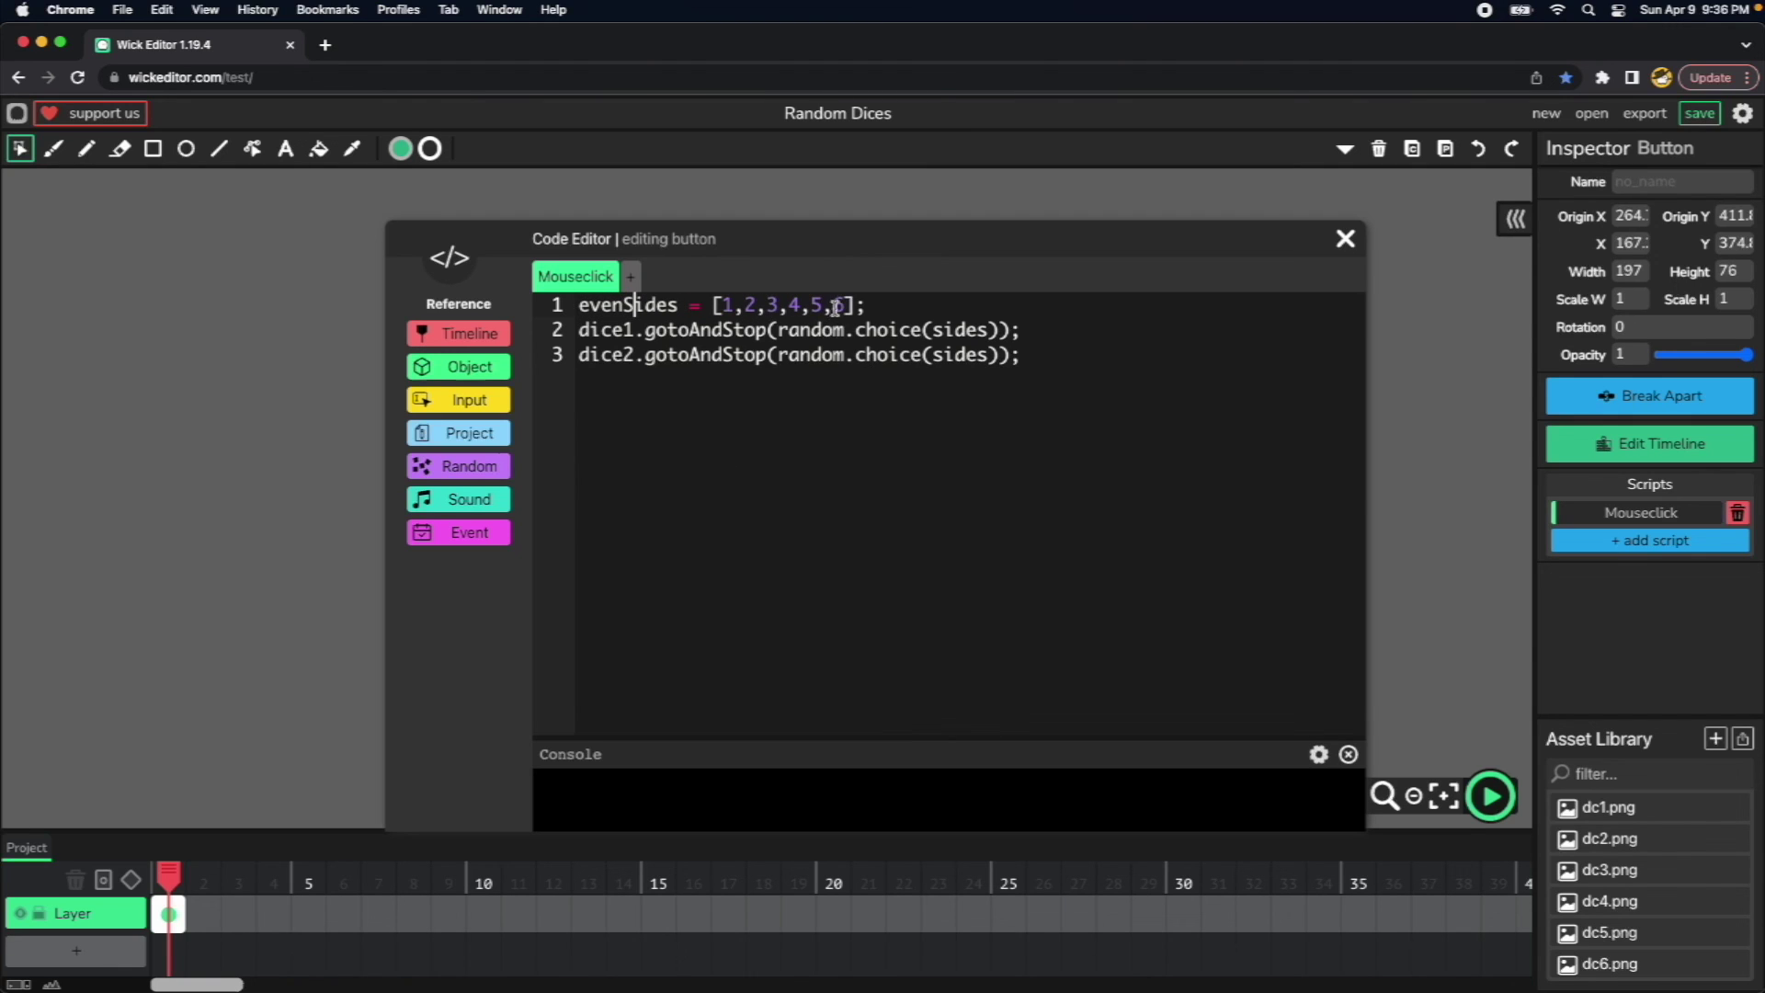
{"action": "left_click_drag", "start_coordinate": [846, 304], "coordinate": [723, 305]}
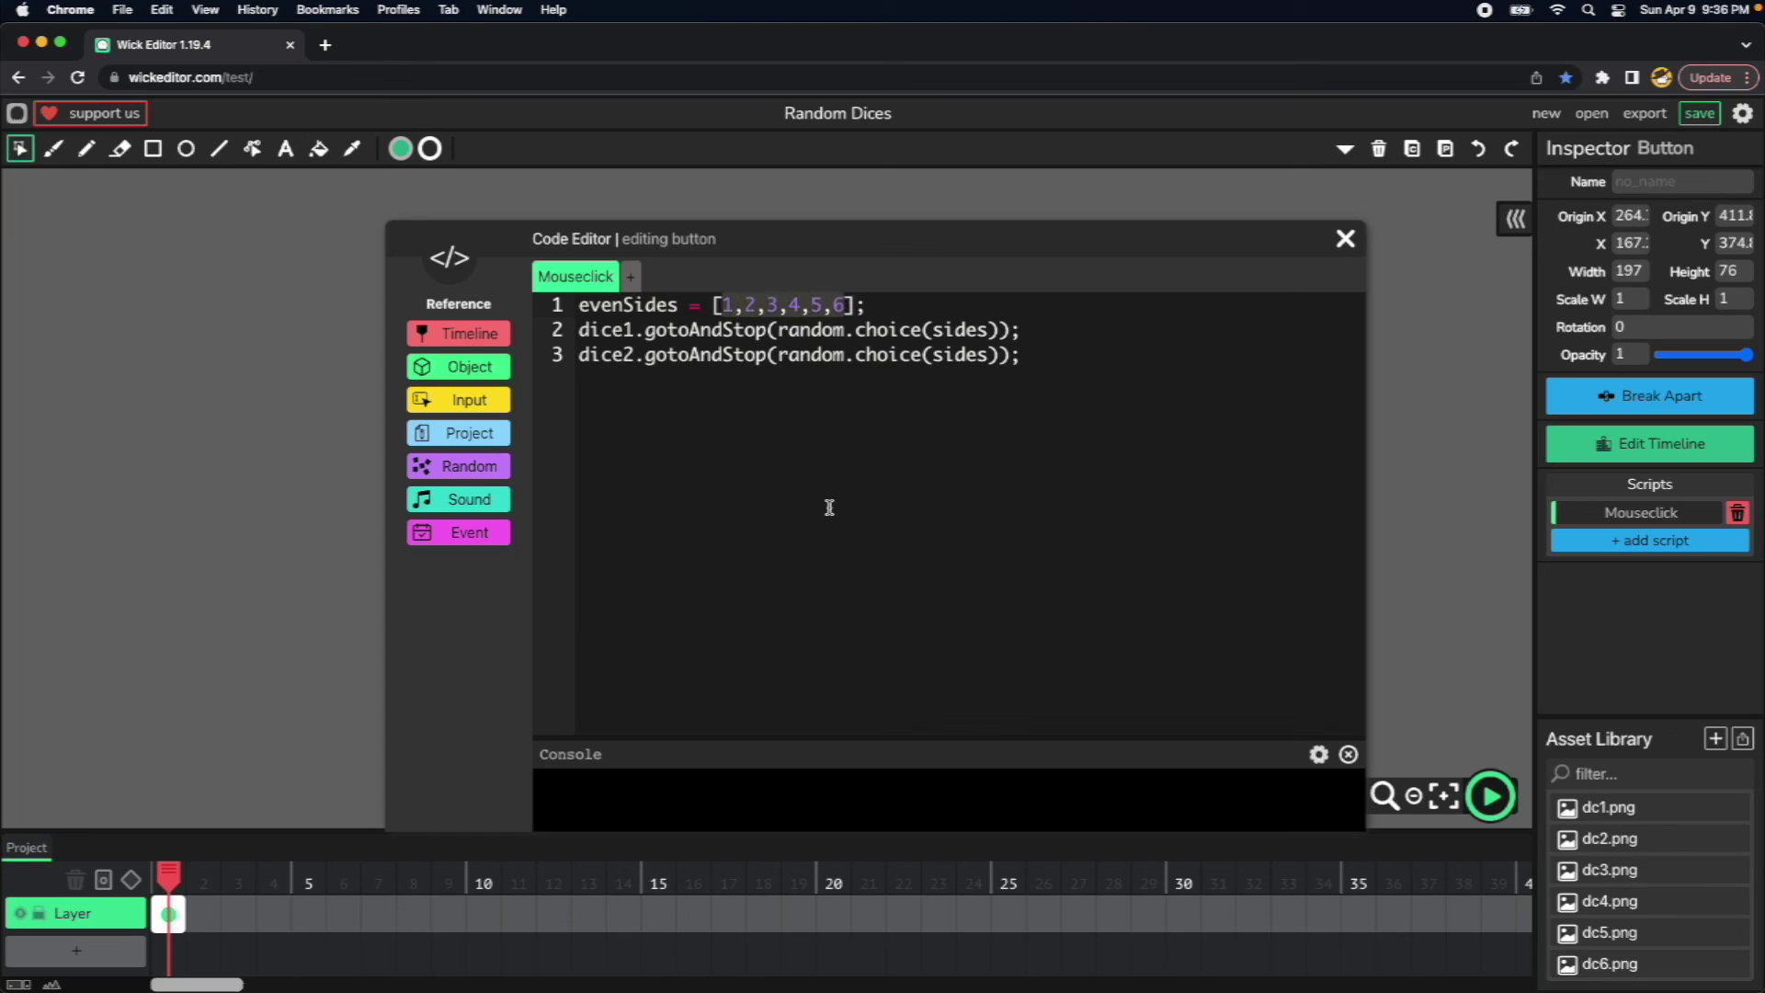
{"action": "type", "text": "2,4,"}
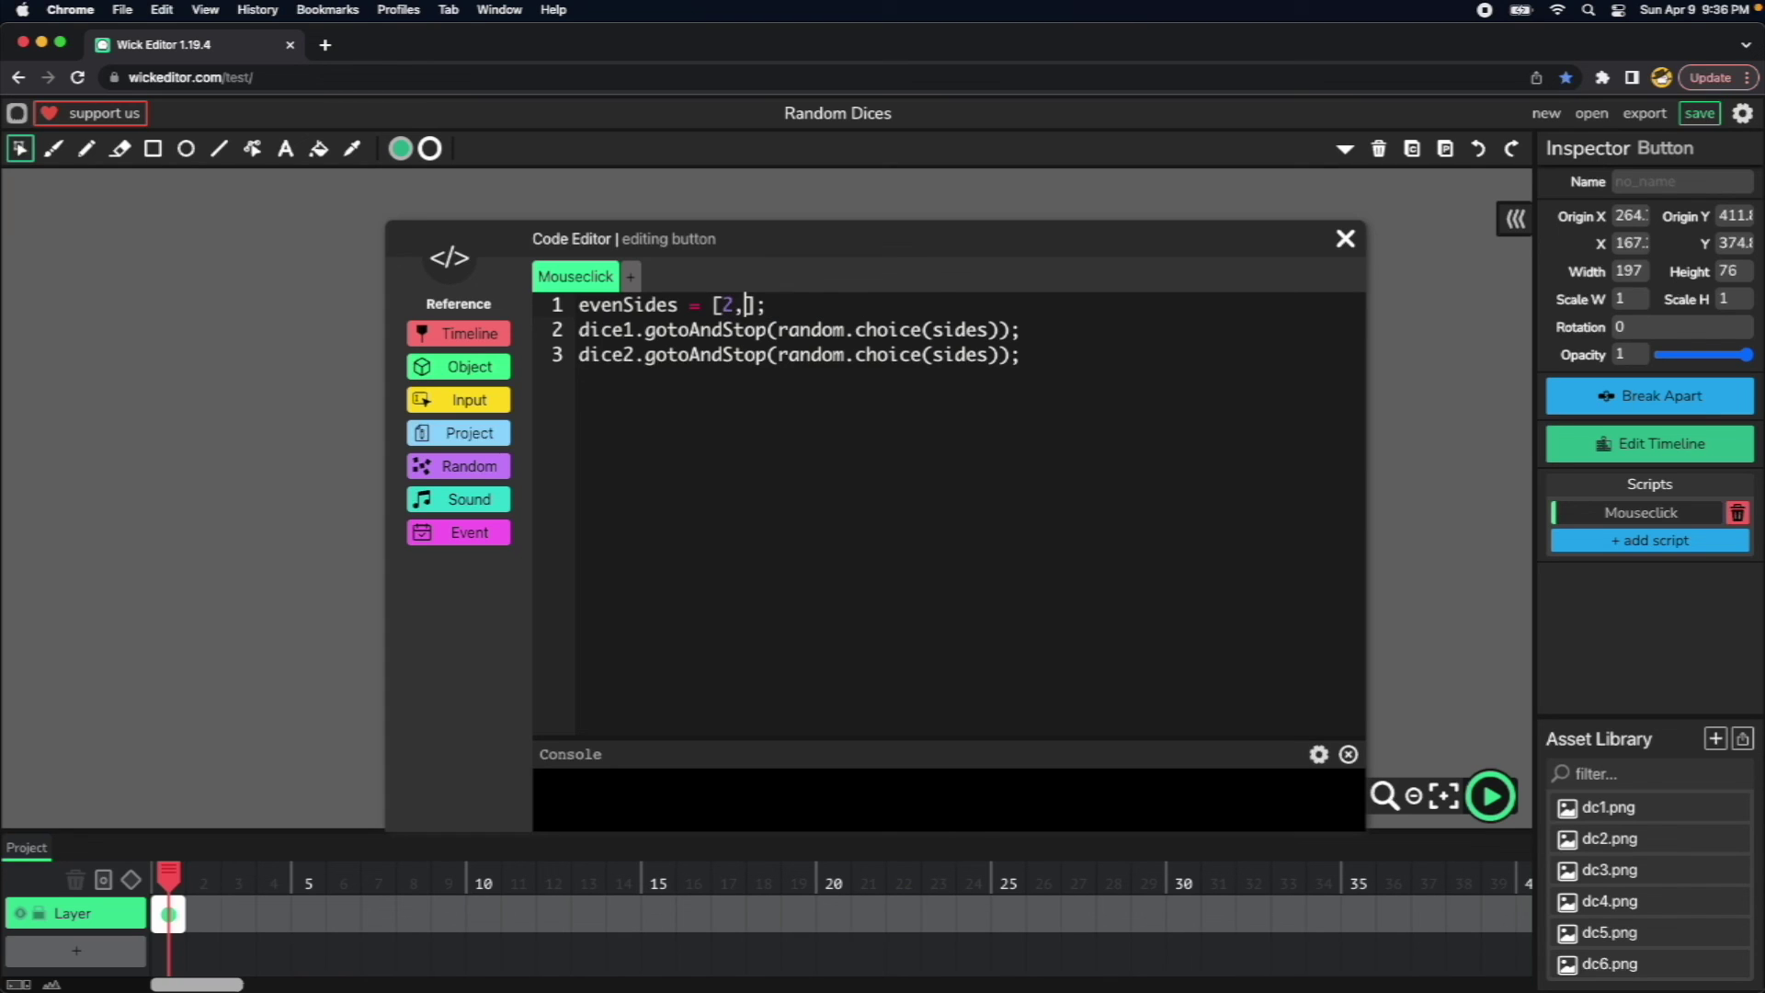
{"action": "type", "text": "6"}
Duplicate the evenSides line as a new line 2, leaving a blank line before the dice code.
{"action": "key", "text": "super+Right"}
{"action": "key", "text": "super+shift+Left"}
{"action": "key", "text": "super+c"}
{"action": "key", "text": "Right"}
{"action": "key", "text": "Return"}
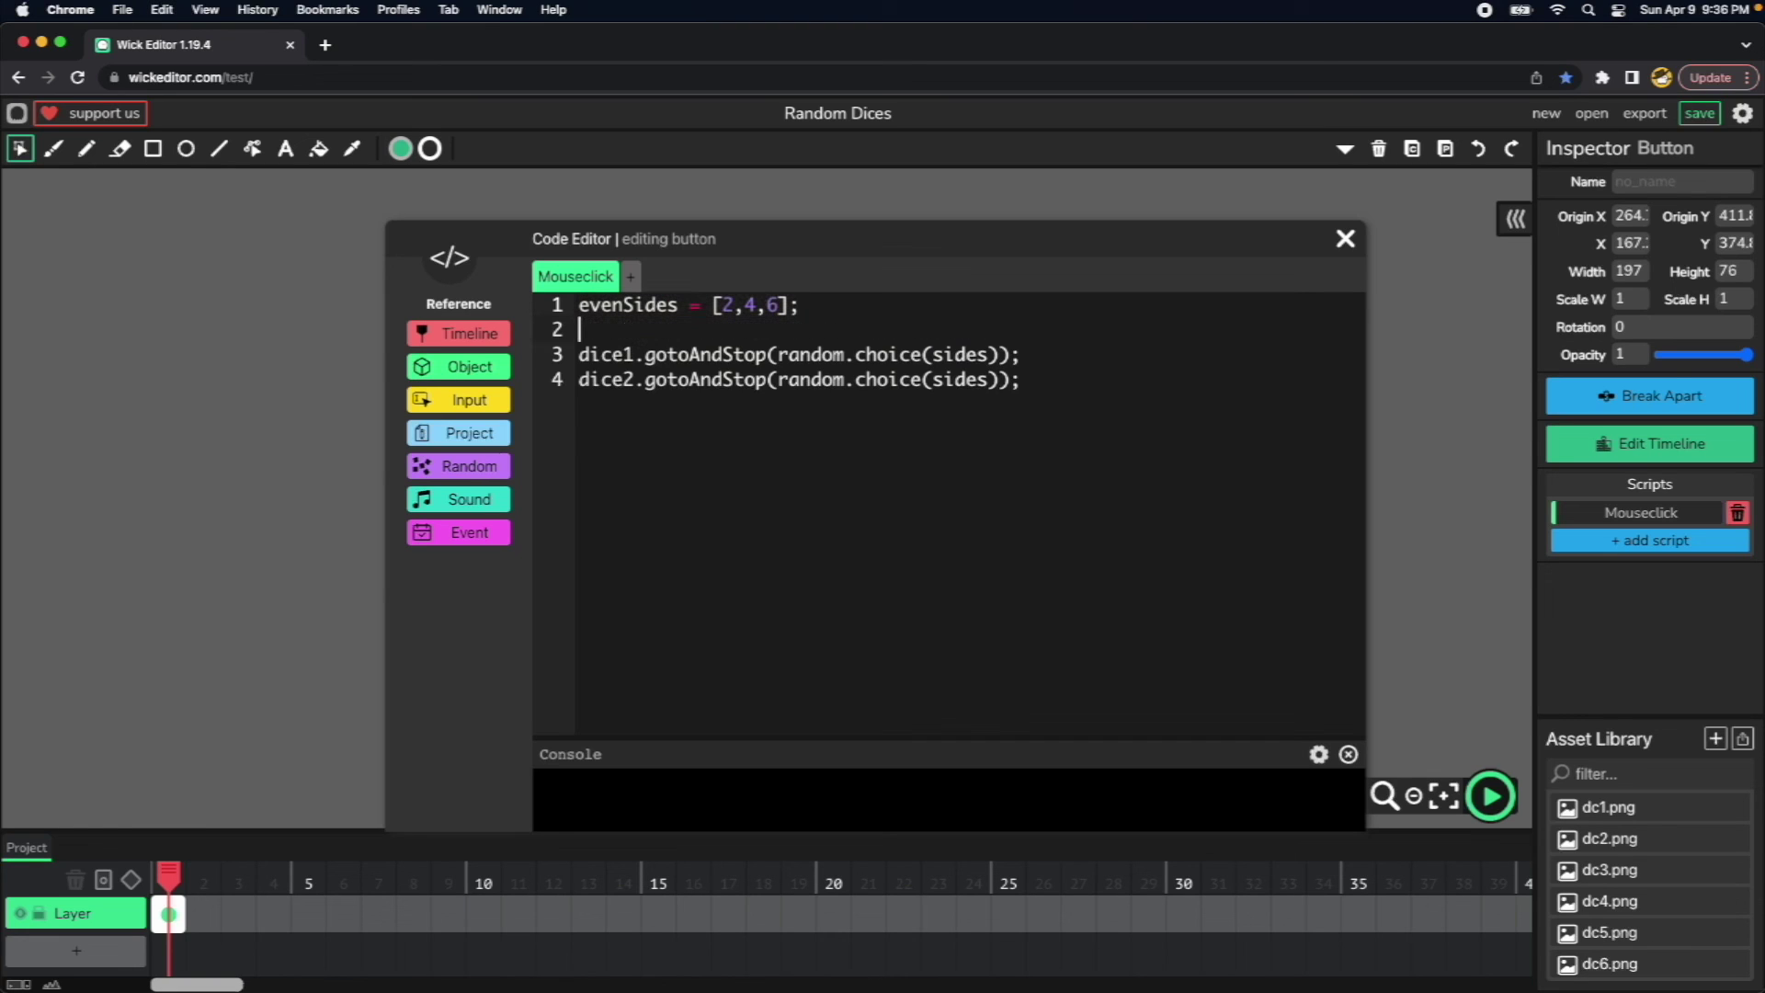
{"action": "key", "text": "super+v"}
{"action": "key", "text": "Return"}
{"action": "key", "text": "Up"}
Turn the duplicated line into oddSides with values [1,3,5].
{"action": "key", "text": "Right"}
{"action": "key", "text": "Right"}
{"action": "key", "text": "Right"}
{"action": "key", "text": "Right"}
{"action": "key", "text": "shift+Left"}
{"action": "key", "text": "shift+Left"}
{"action": "key", "text": "shift+Left"}
{"action": "key", "text": "shift+Left"}
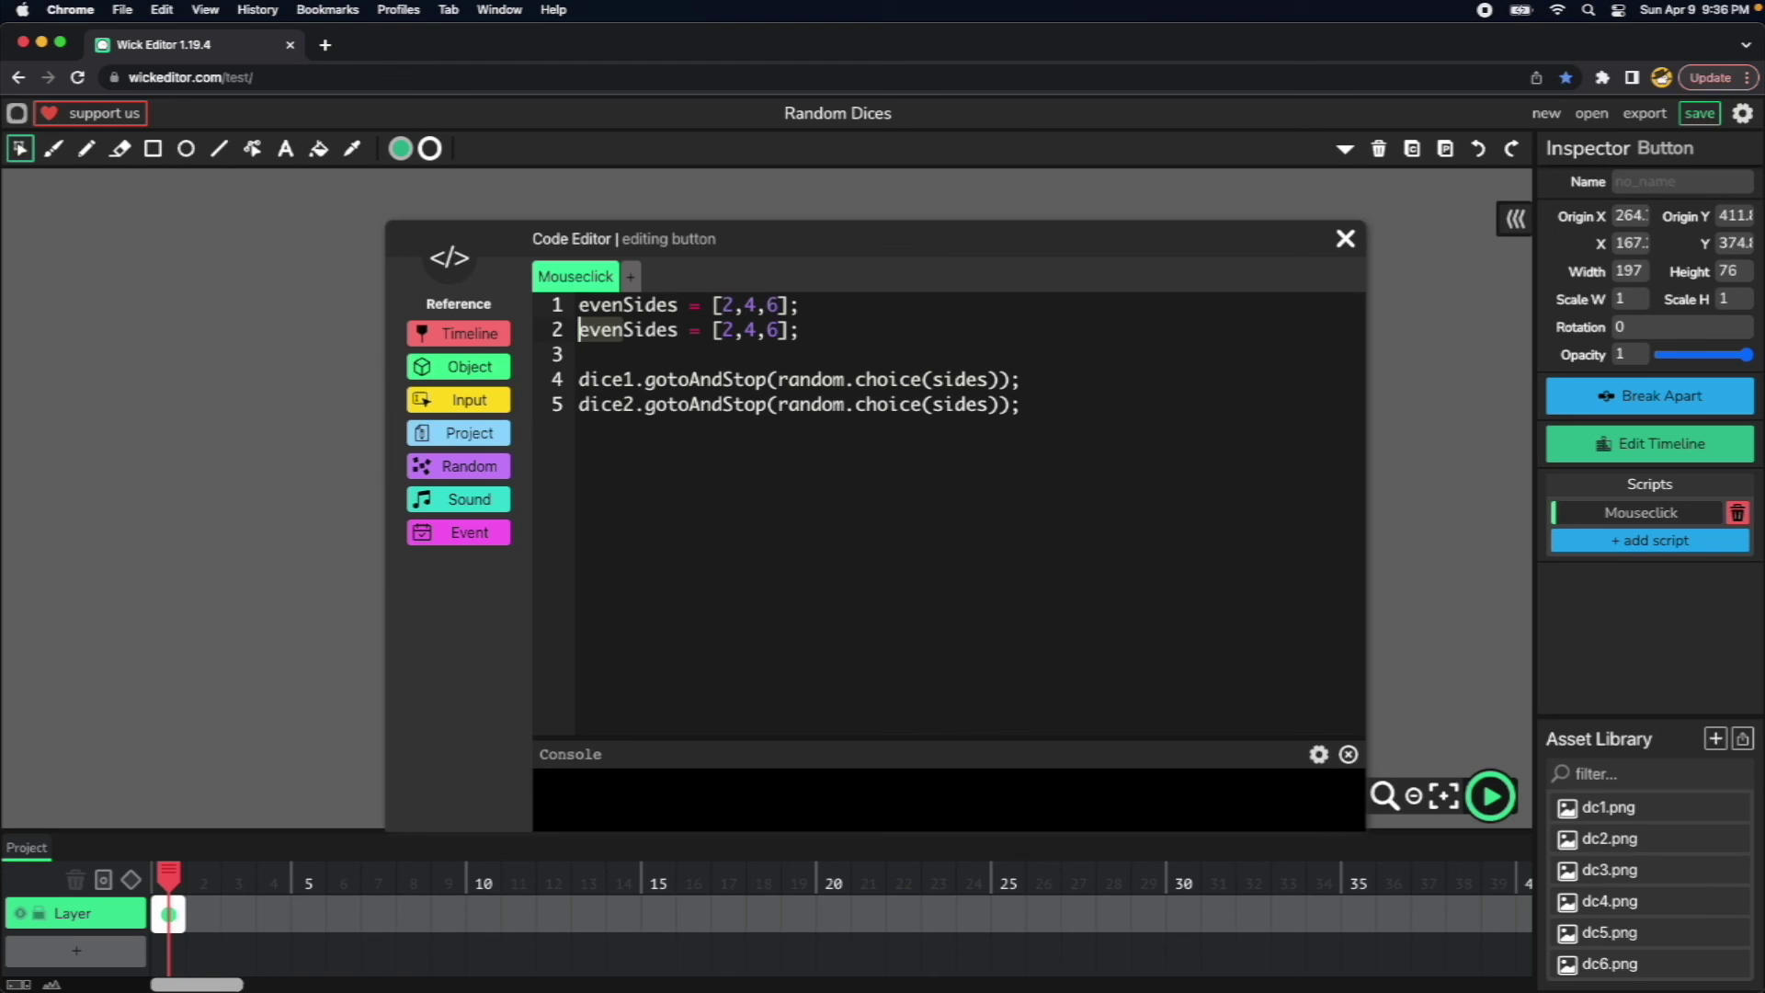
{"action": "type", "text": "odd"}
{"action": "key", "text": "Right"}
{"action": "key", "text": "Right"}
{"action": "key", "text": "Right"}
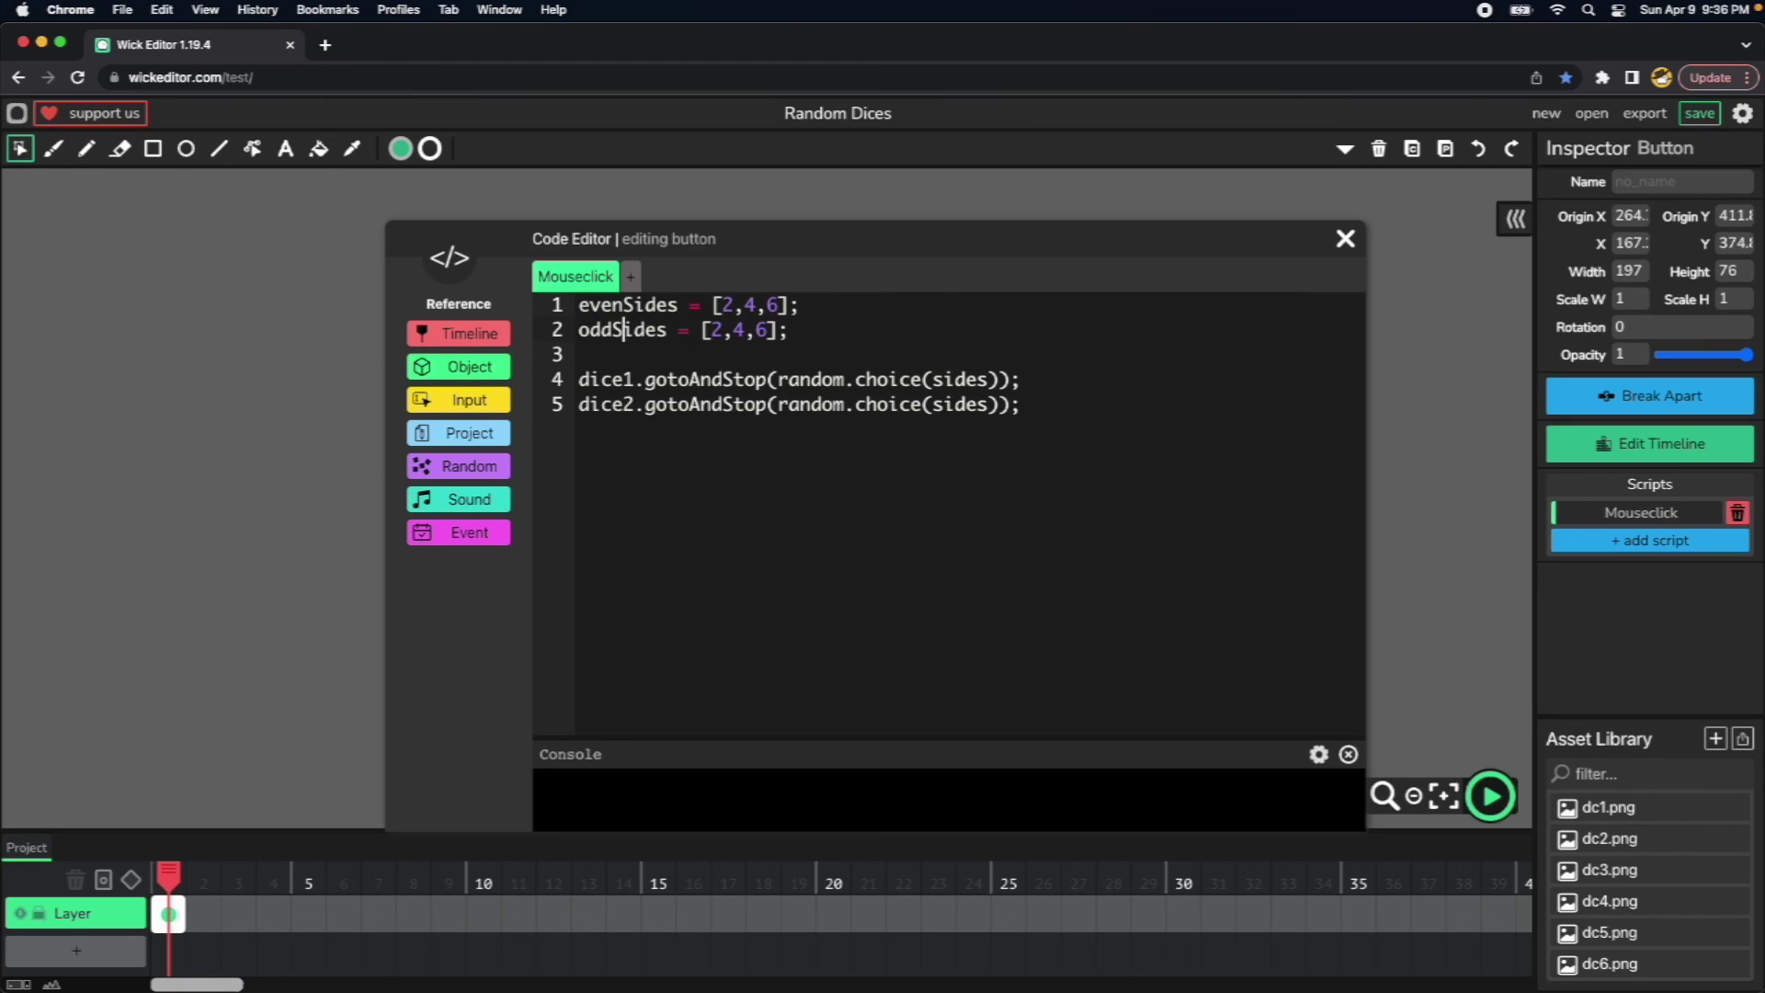
{"action": "key", "text": "Right"}
{"action": "key", "text": "Right"}
{"action": "key", "text": "Right"}
{"action": "key", "text": "Right"}
{"action": "key", "text": "shift+Left"}
{"action": "type", "text": "1"}
{"action": "key", "text": "shift+Left"}
{"action": "type", "text": "3"}
{"action": "key", "text": "Right"}
{"action": "key", "text": "Right"}
{"action": "key", "text": "shift+Left"}
{"action": "type", "text": "5"}
Make dice1 use random.choice(evenSides) and dice2 use oddSides, then close the script.
{"action": "double_click", "coordinate": [632, 306]}
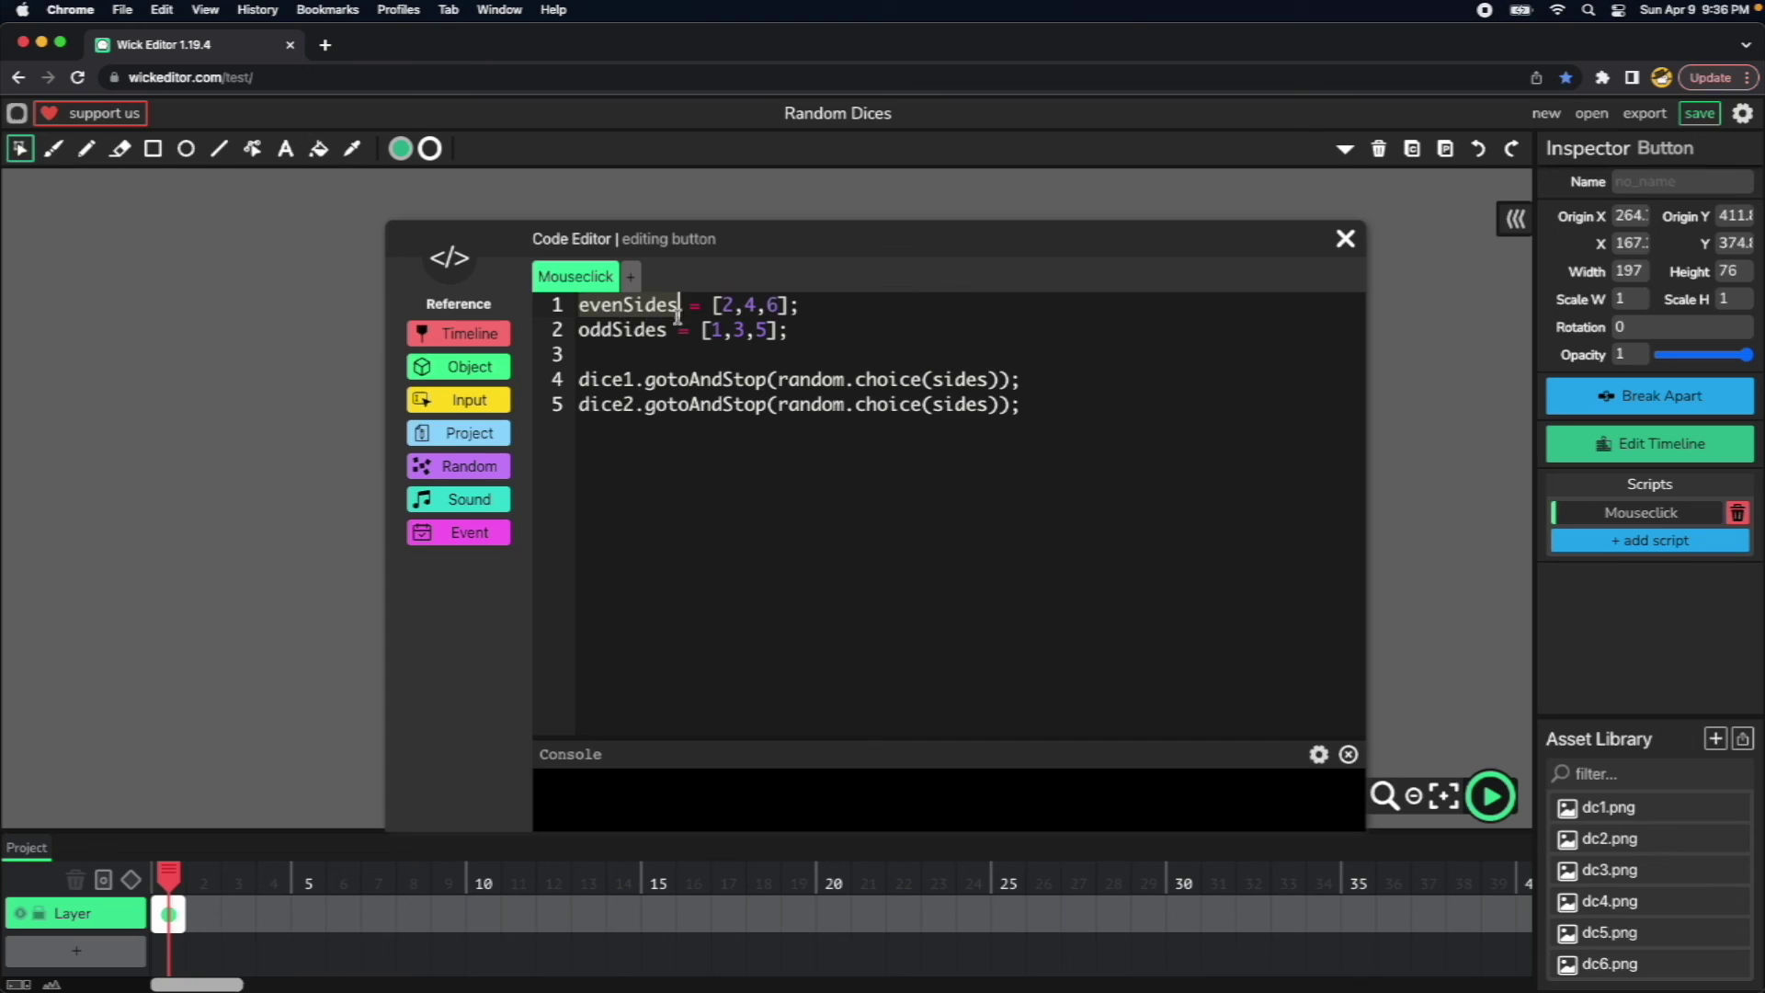
{"action": "double_click", "coordinate": [967, 379]}
{"action": "key", "text": "super+v"}
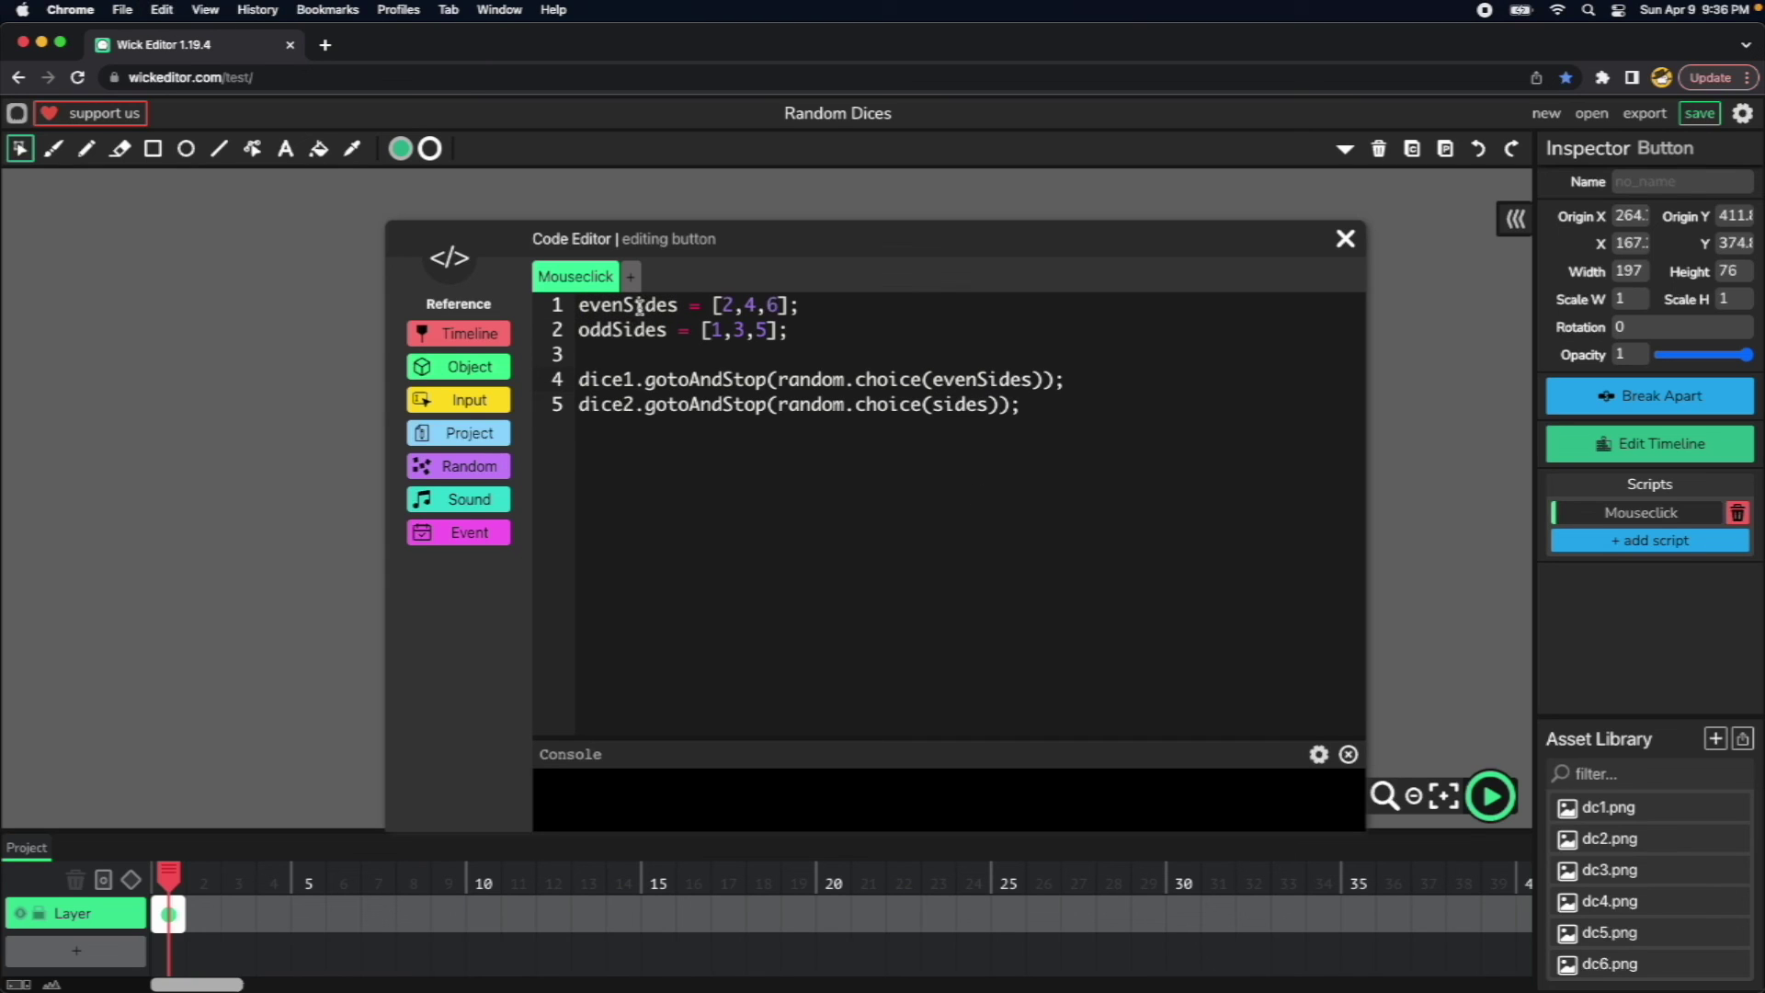
{"action": "double_click", "coordinate": [625, 331]}
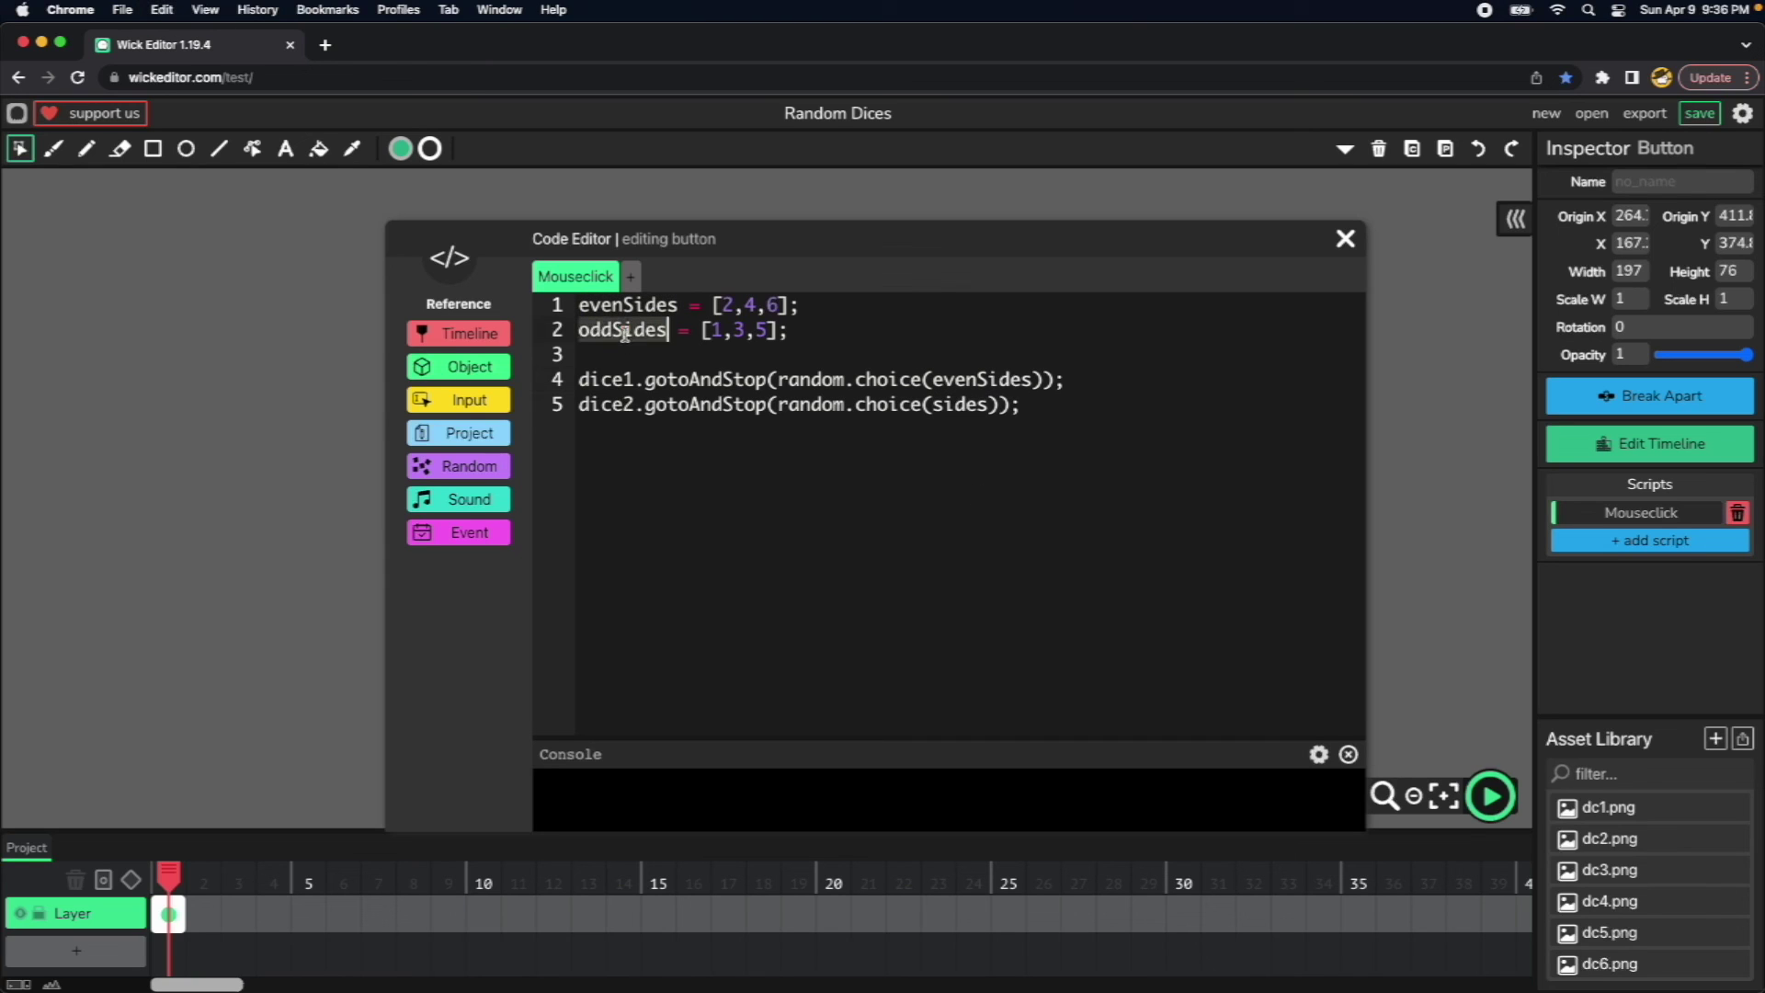
{"action": "left_click", "coordinate": [963, 406]}
{"action": "double_click", "coordinate": [963, 406]}
{"action": "key", "text": "super+v"}
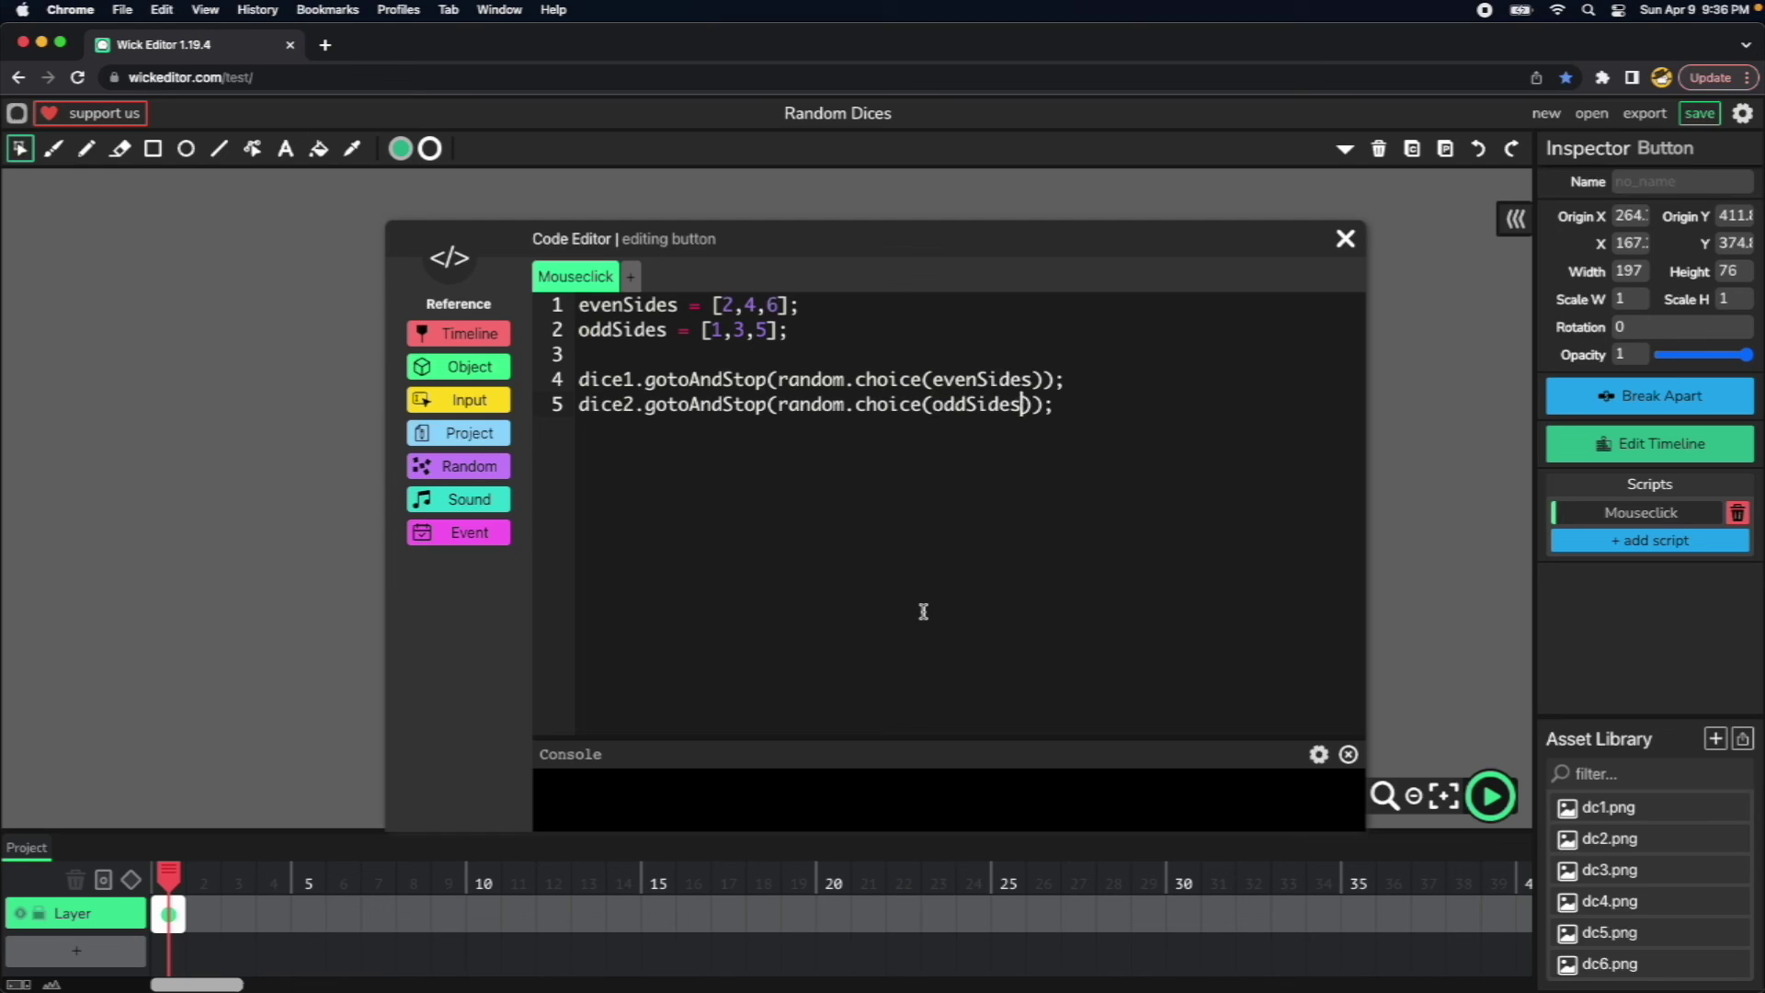
{"action": "left_click", "coordinate": [1344, 238]}
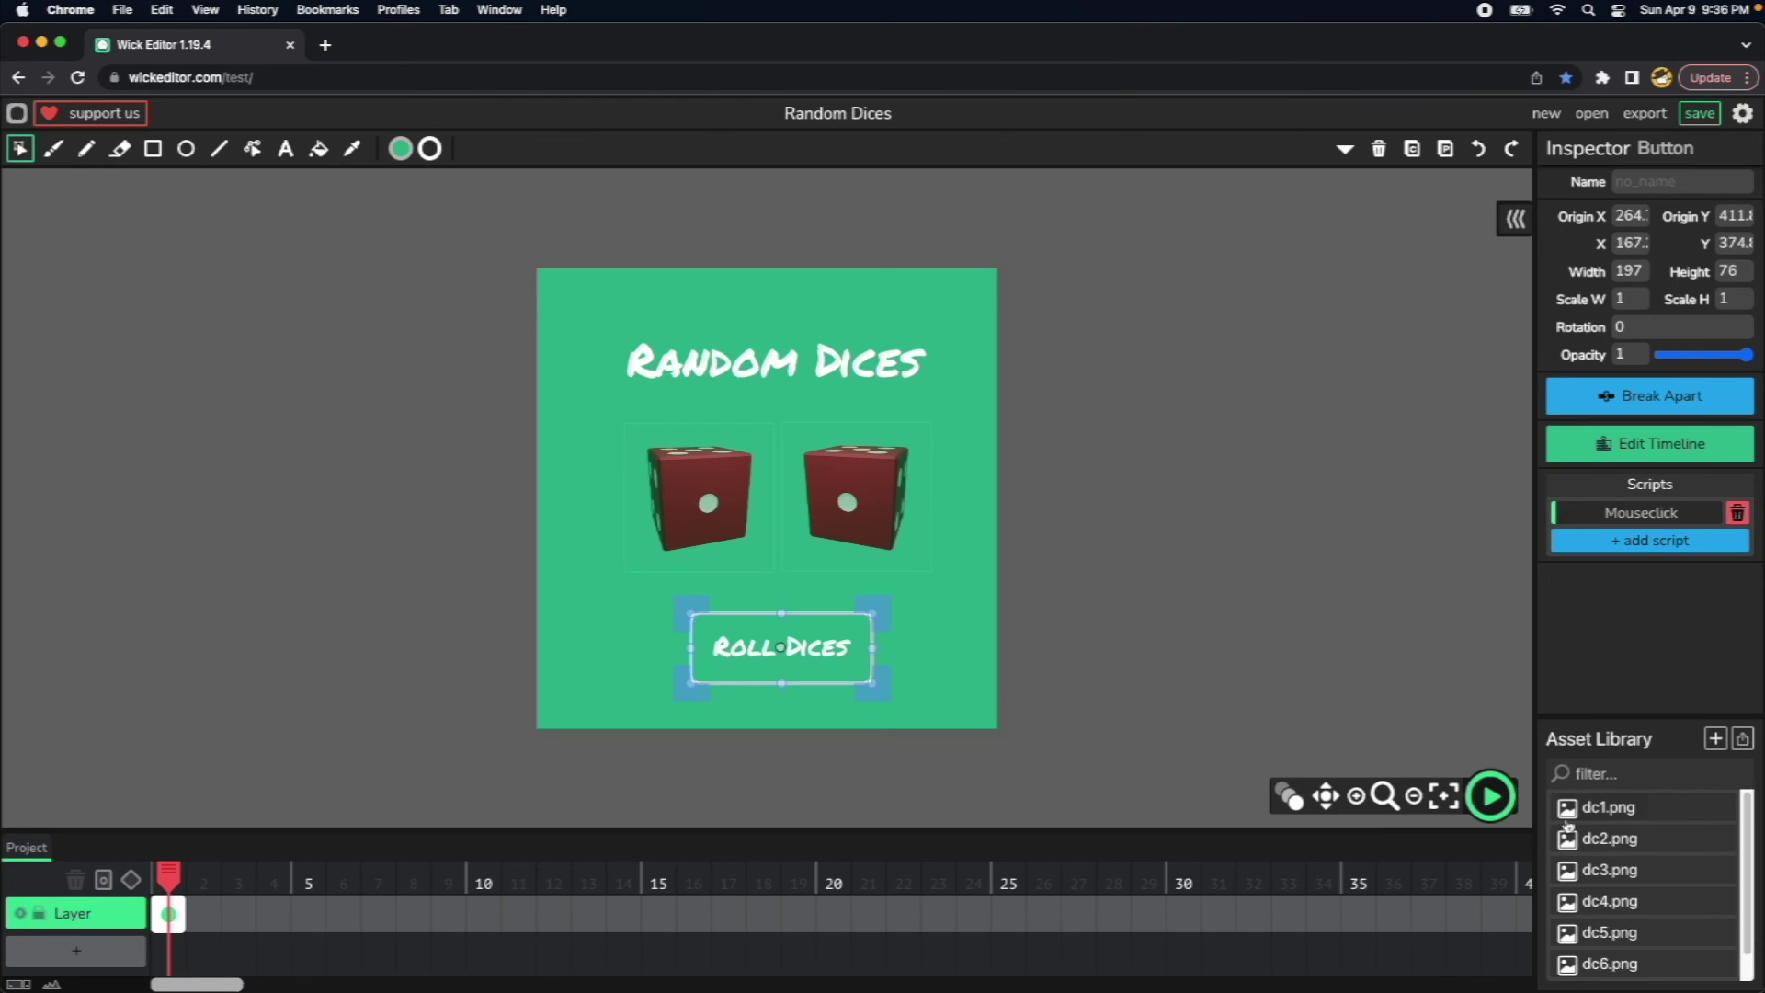
Preview the project and roll the dice six times, checking the left die shows even and the right odd.
{"action": "left_click", "coordinate": [1489, 796]}
{"action": "left_click", "coordinate": [809, 648]}
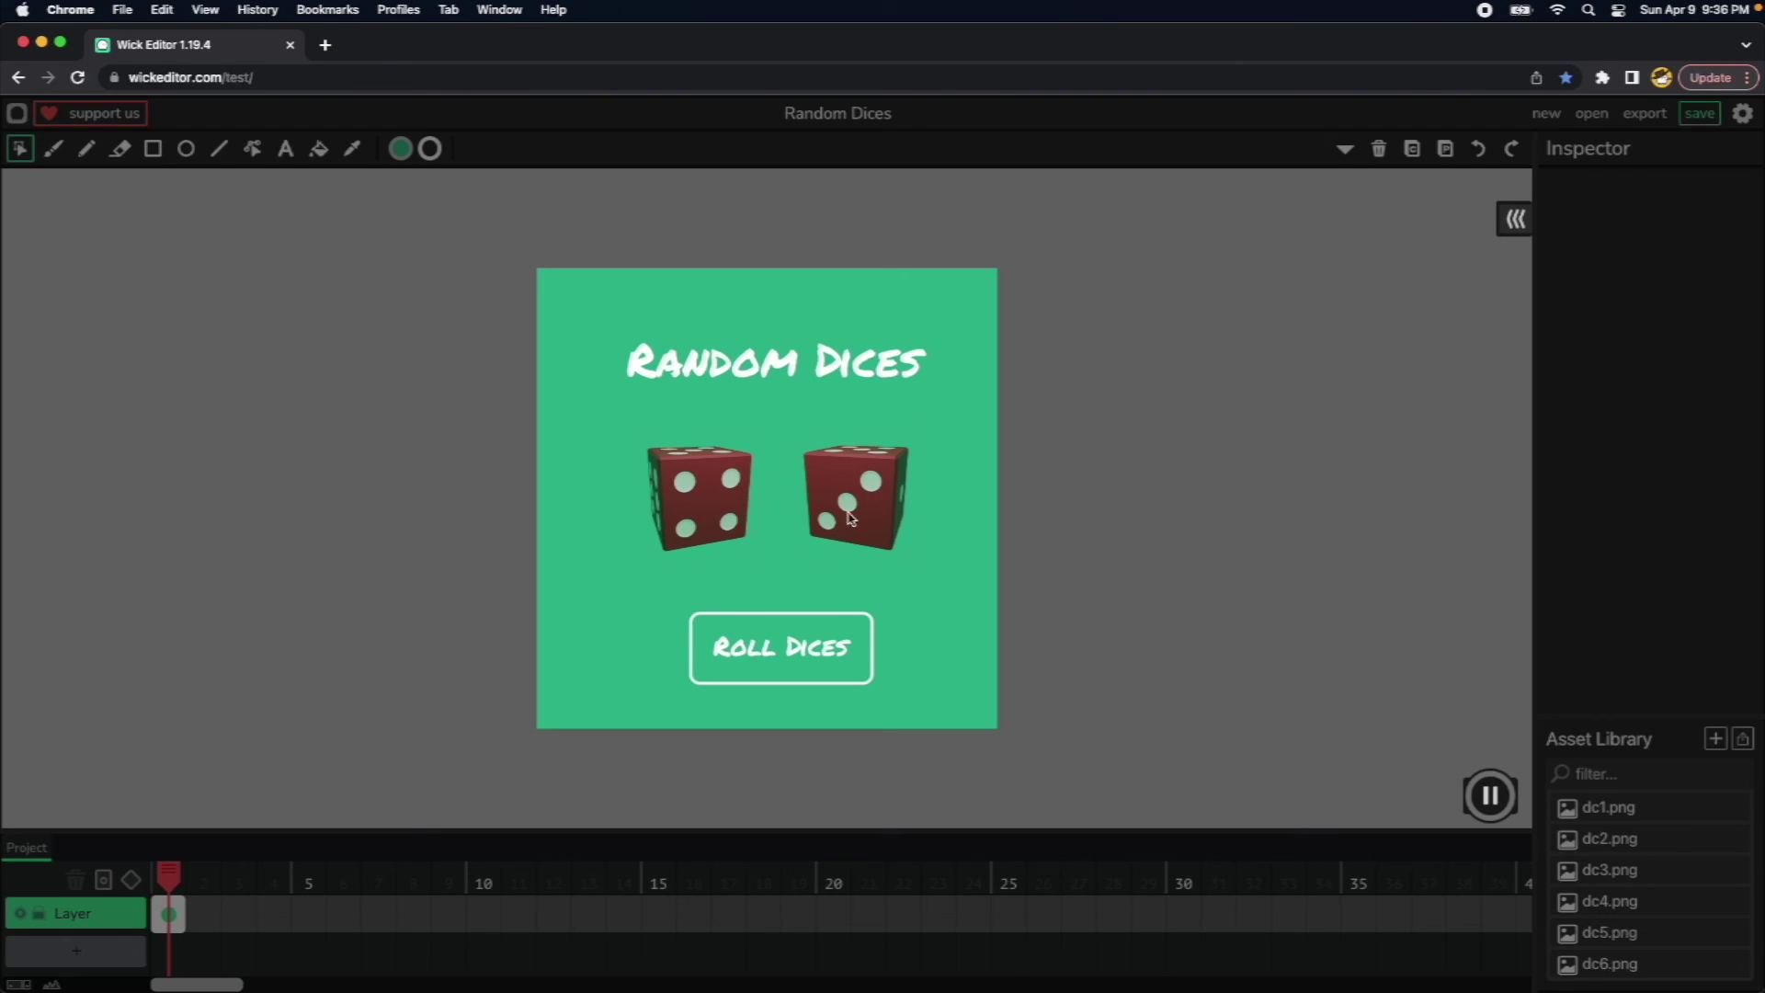
{"action": "left_click", "coordinate": [795, 674]}
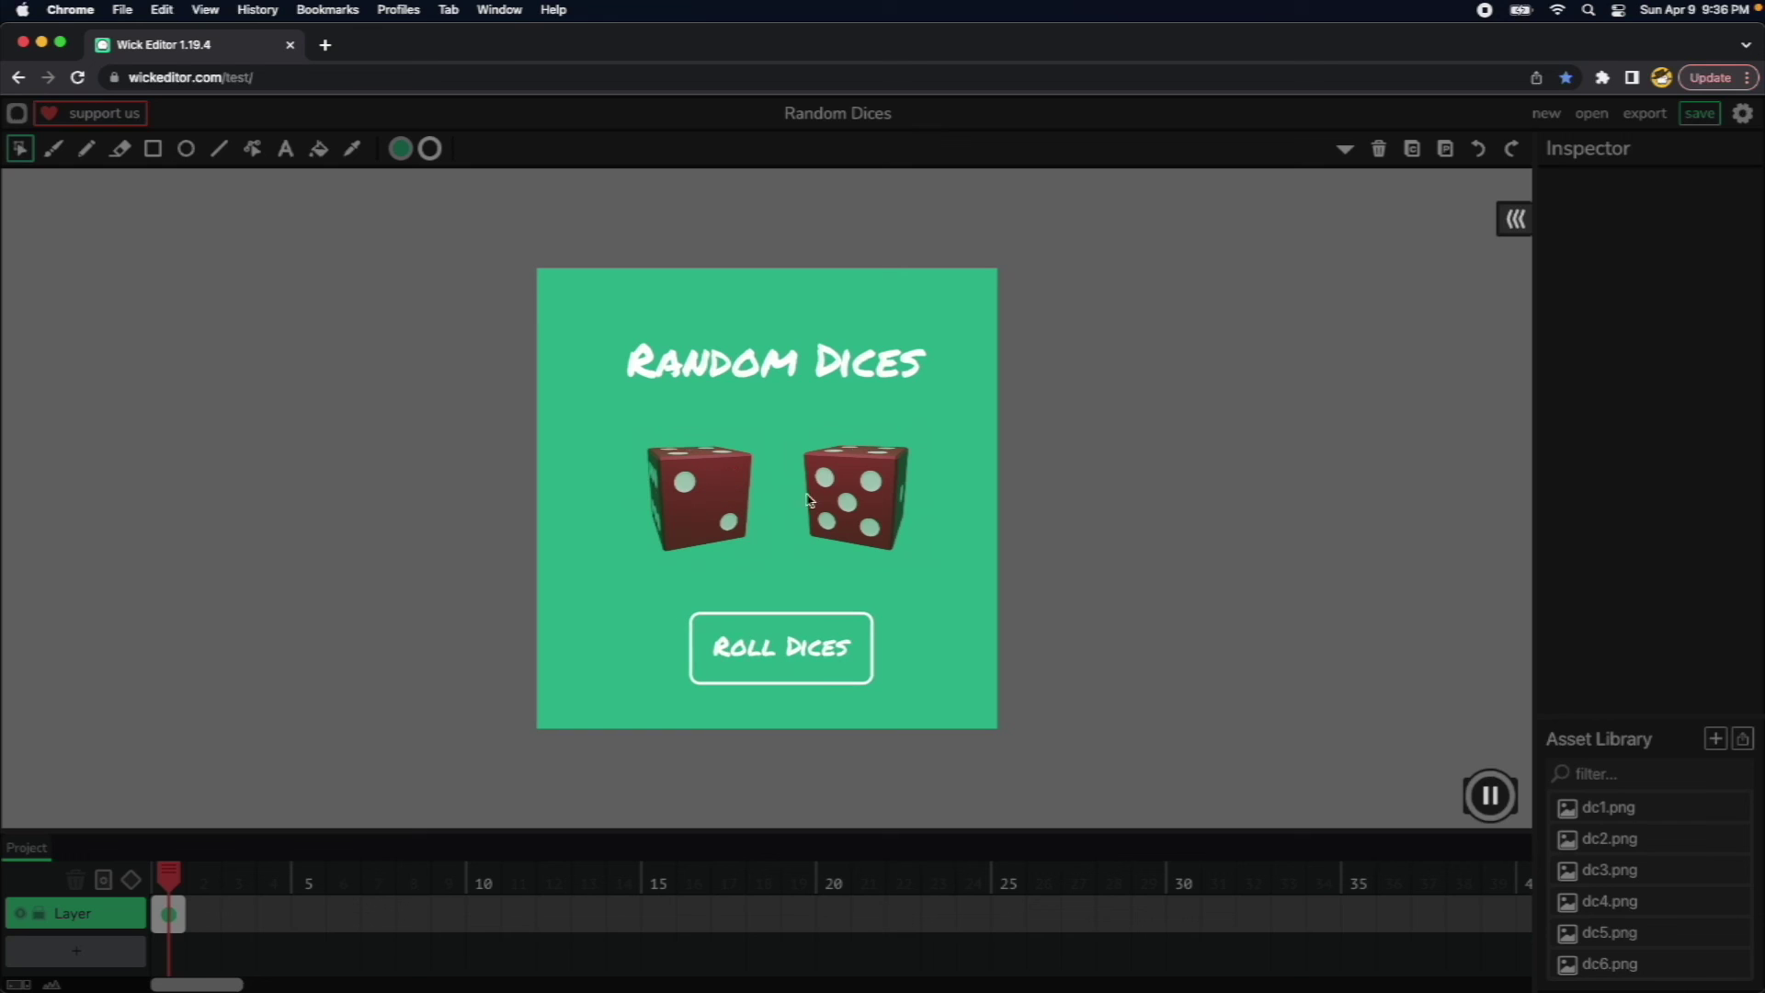
{"action": "left_click", "coordinate": [801, 662]}
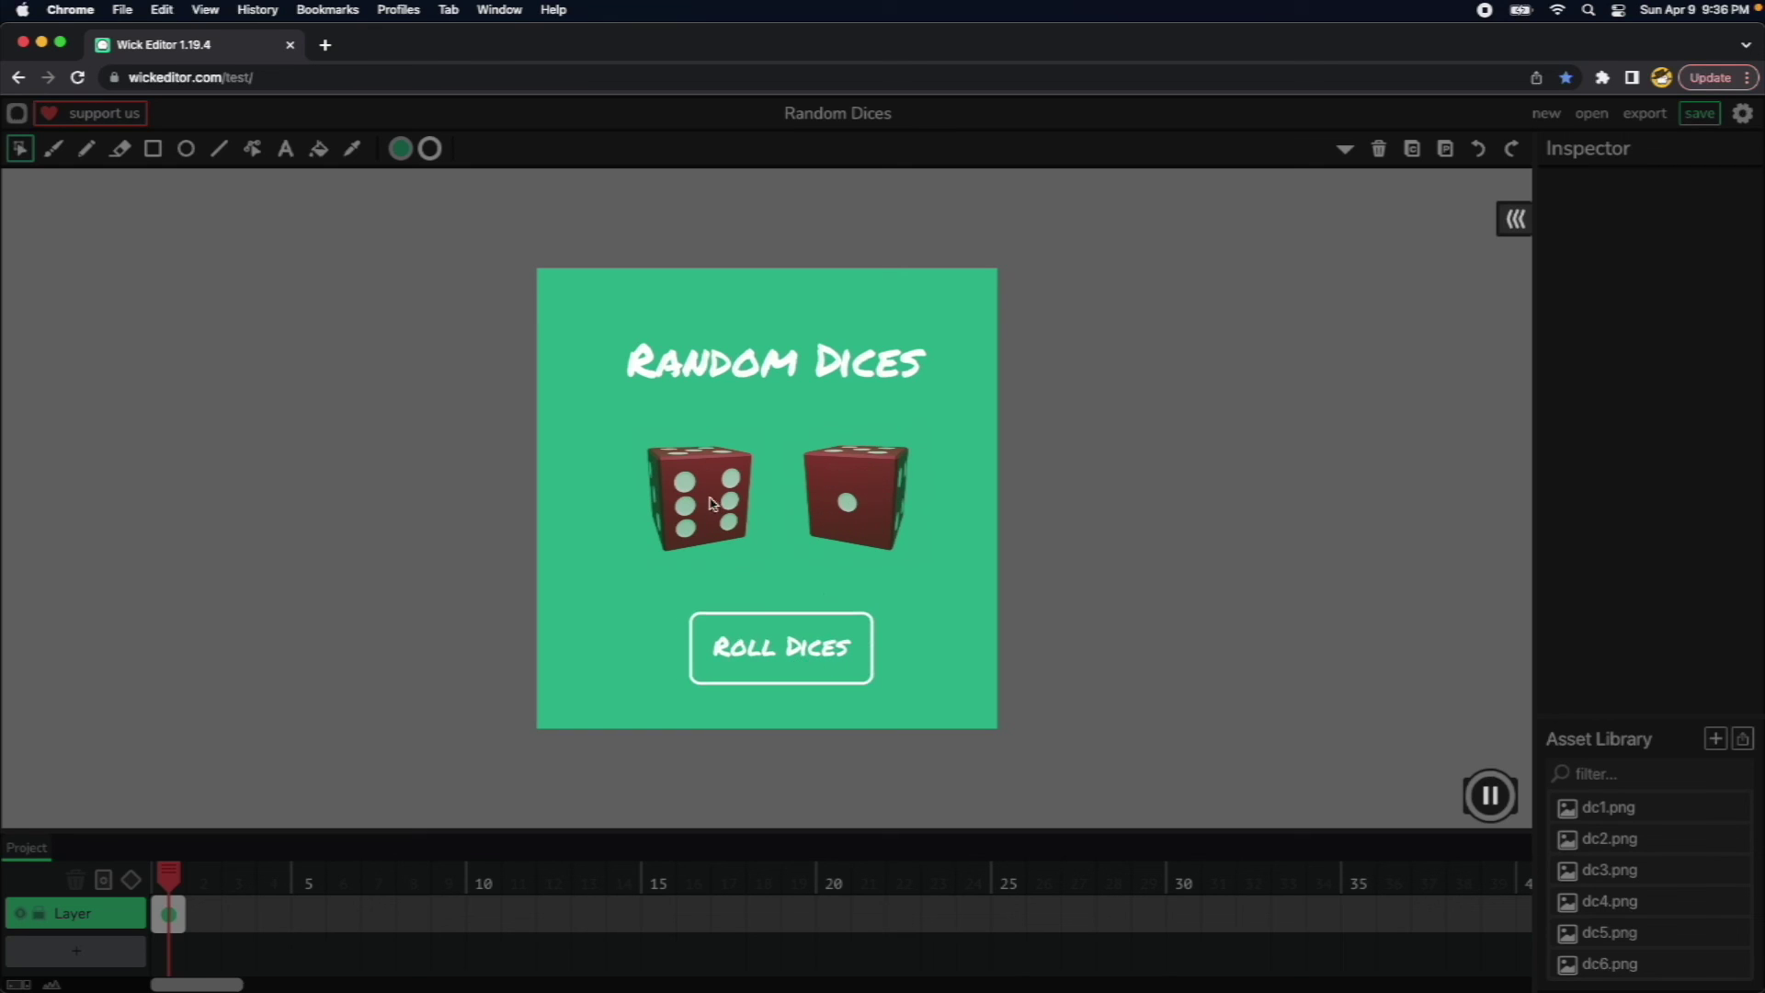
{"action": "left_click", "coordinate": [780, 662]}
{"action": "left_click", "coordinate": [780, 661]}
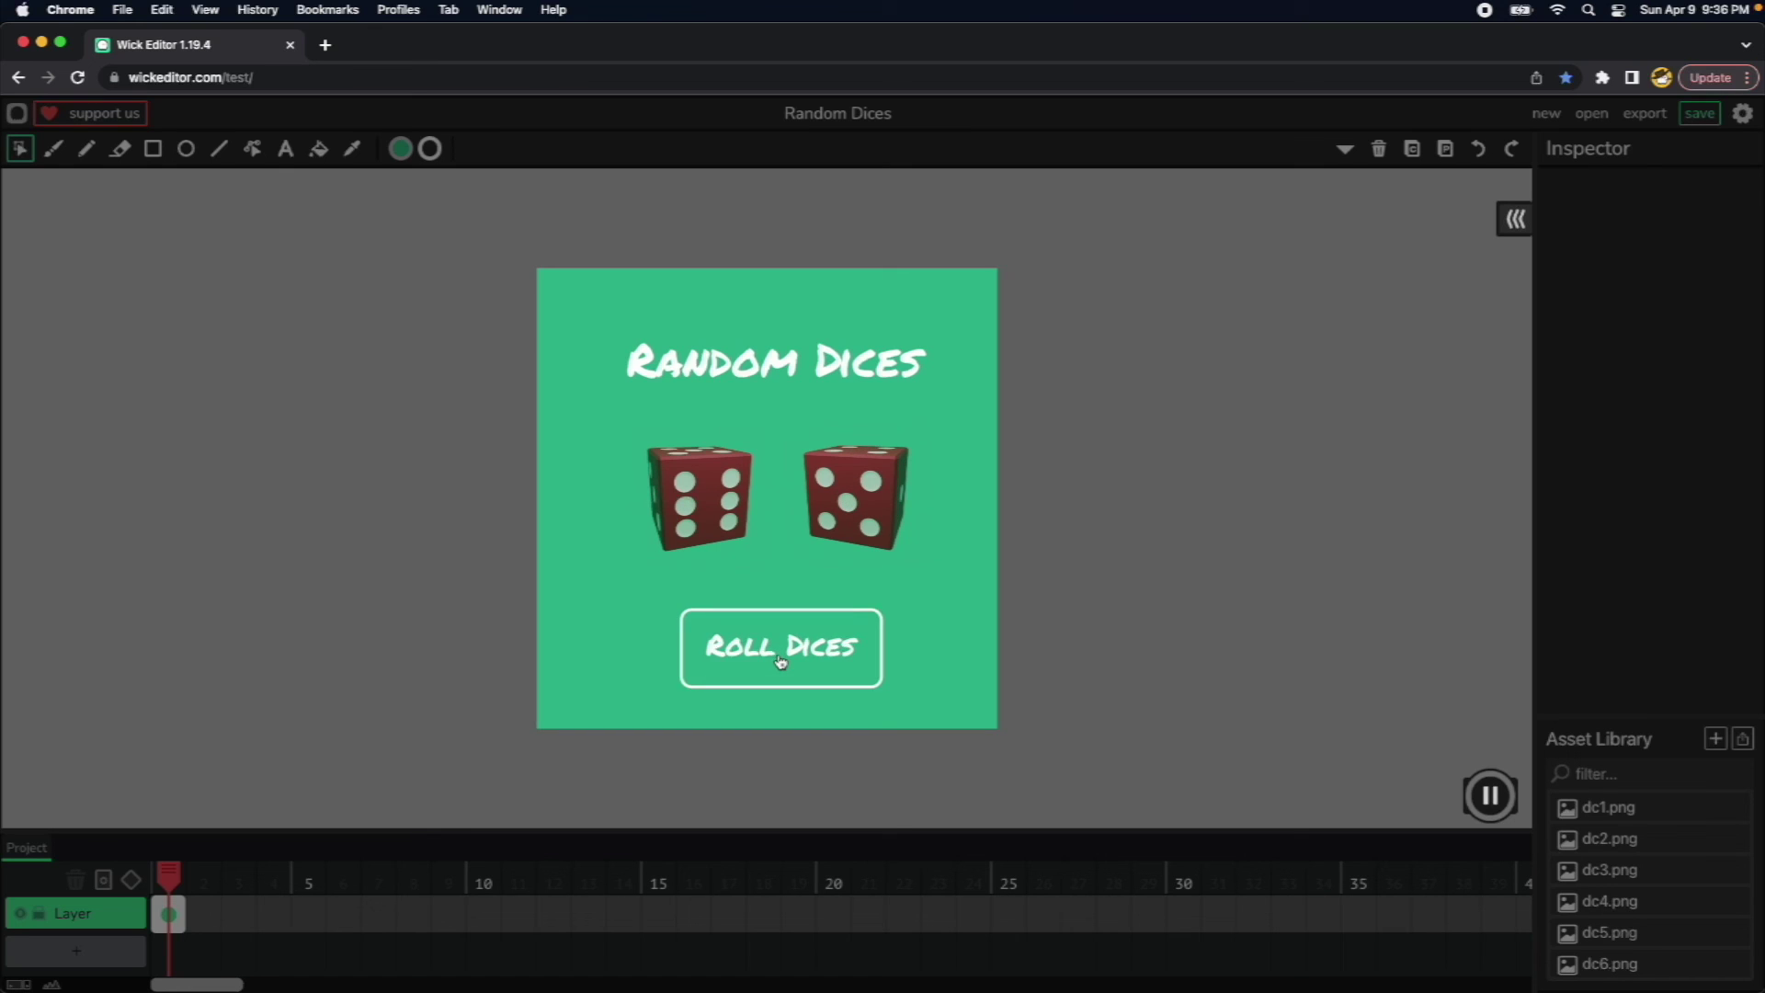
{"action": "left_click", "coordinate": [786, 662]}
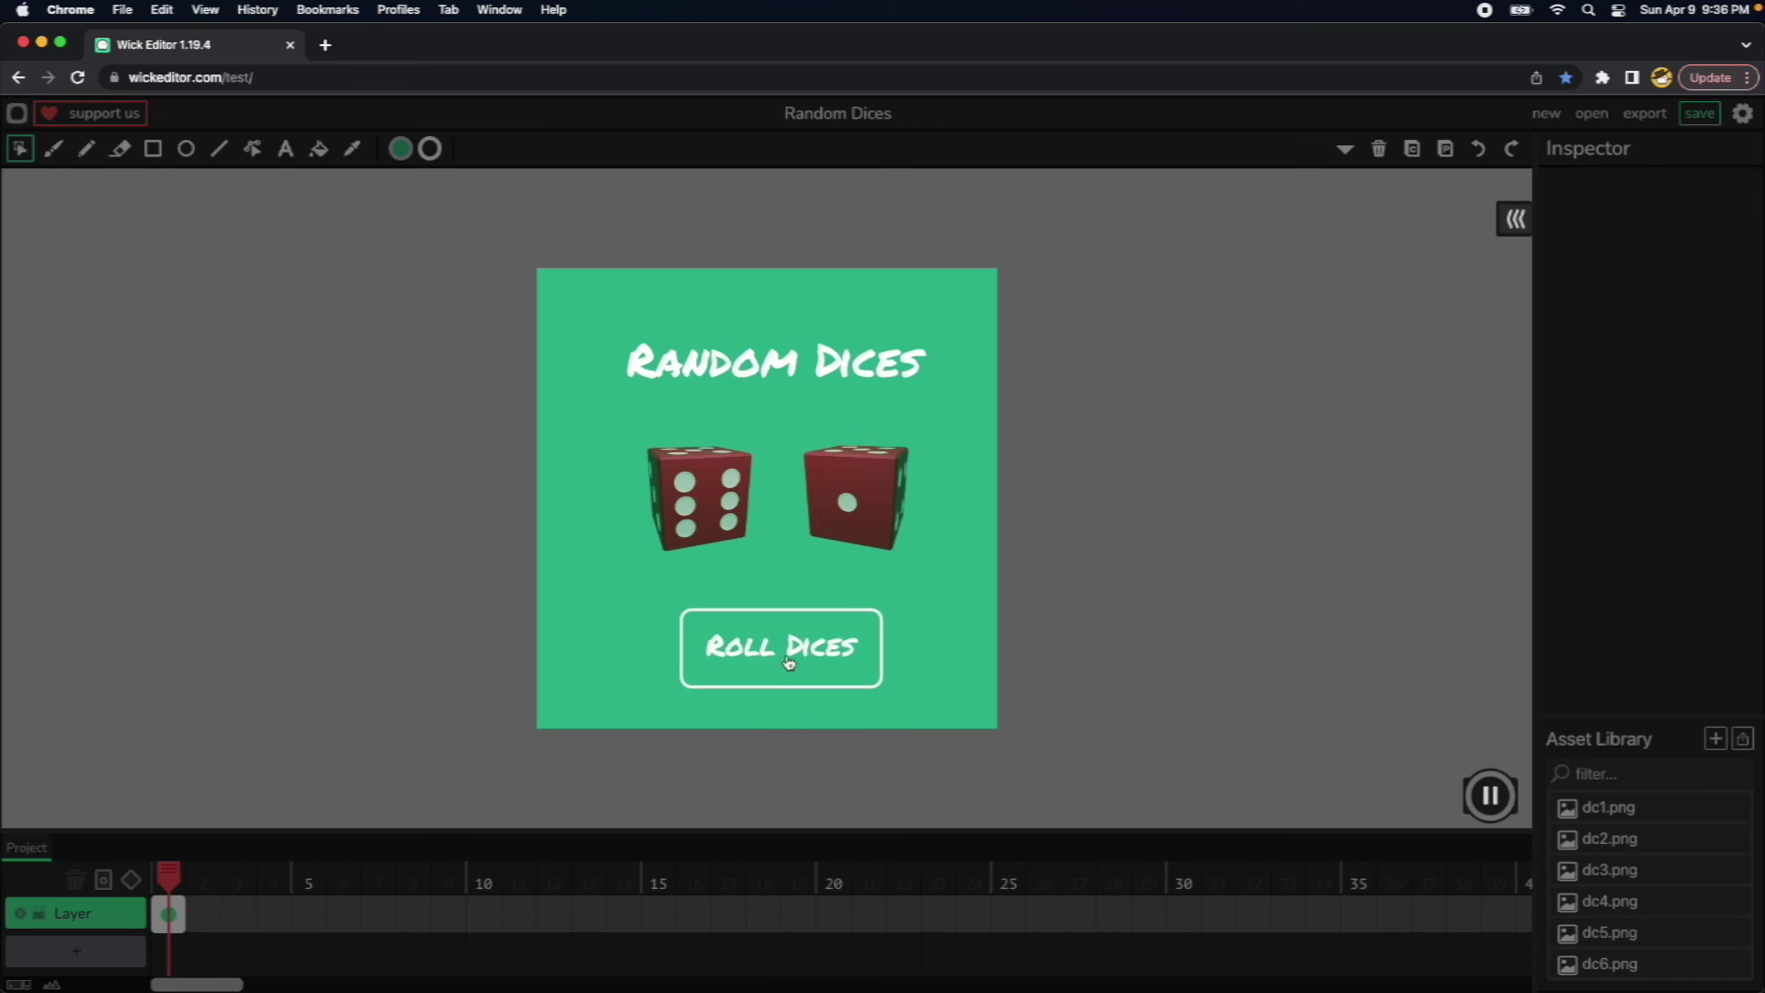